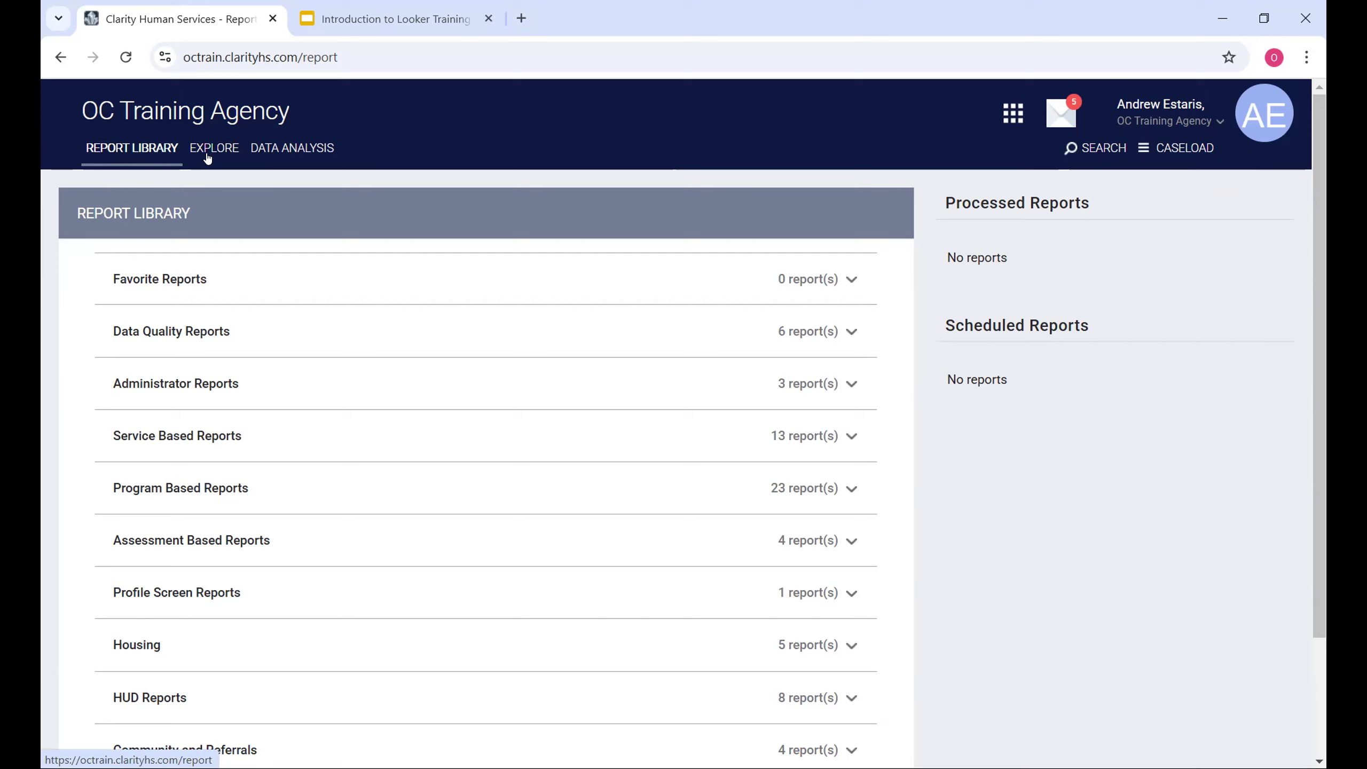
# Look over the report library categories and open the data analysis reports overview
pyautogui.click(284, 147)
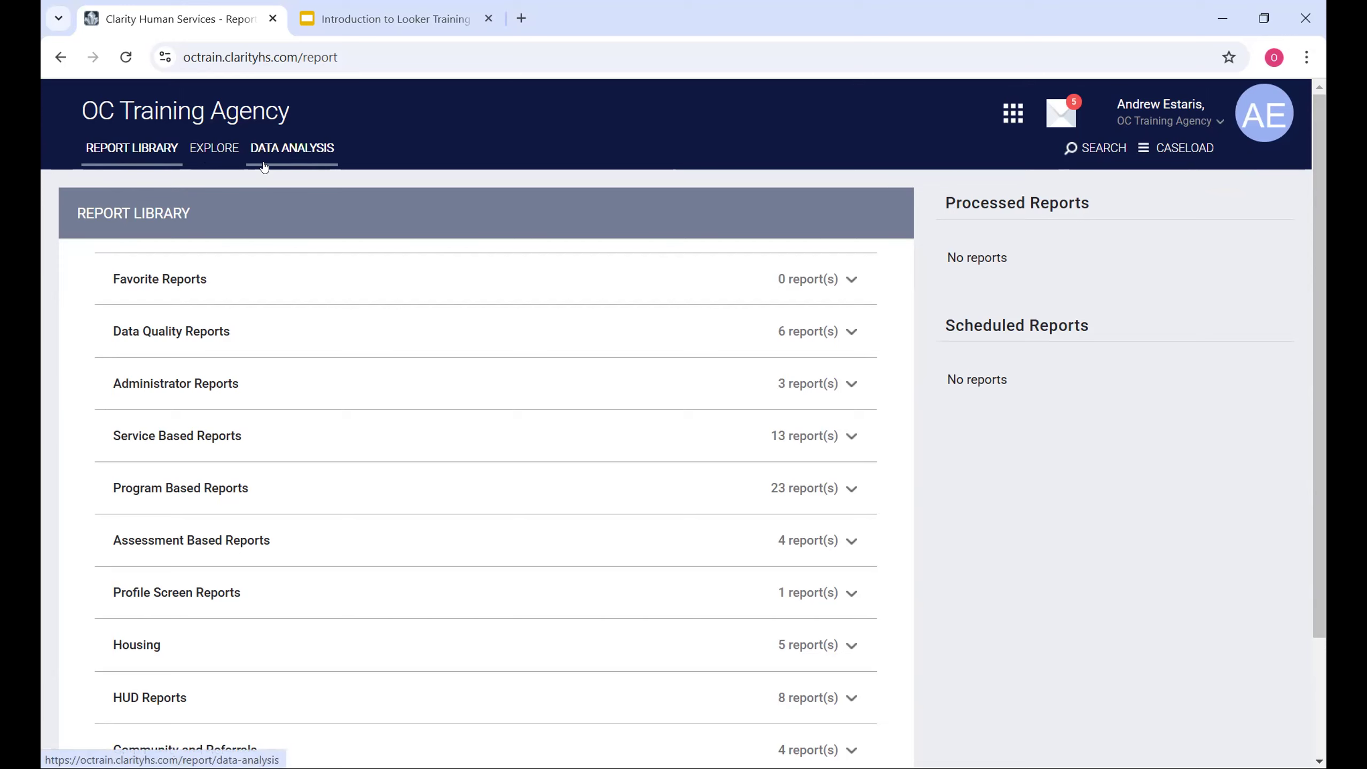
pyautogui.click(155, 211)
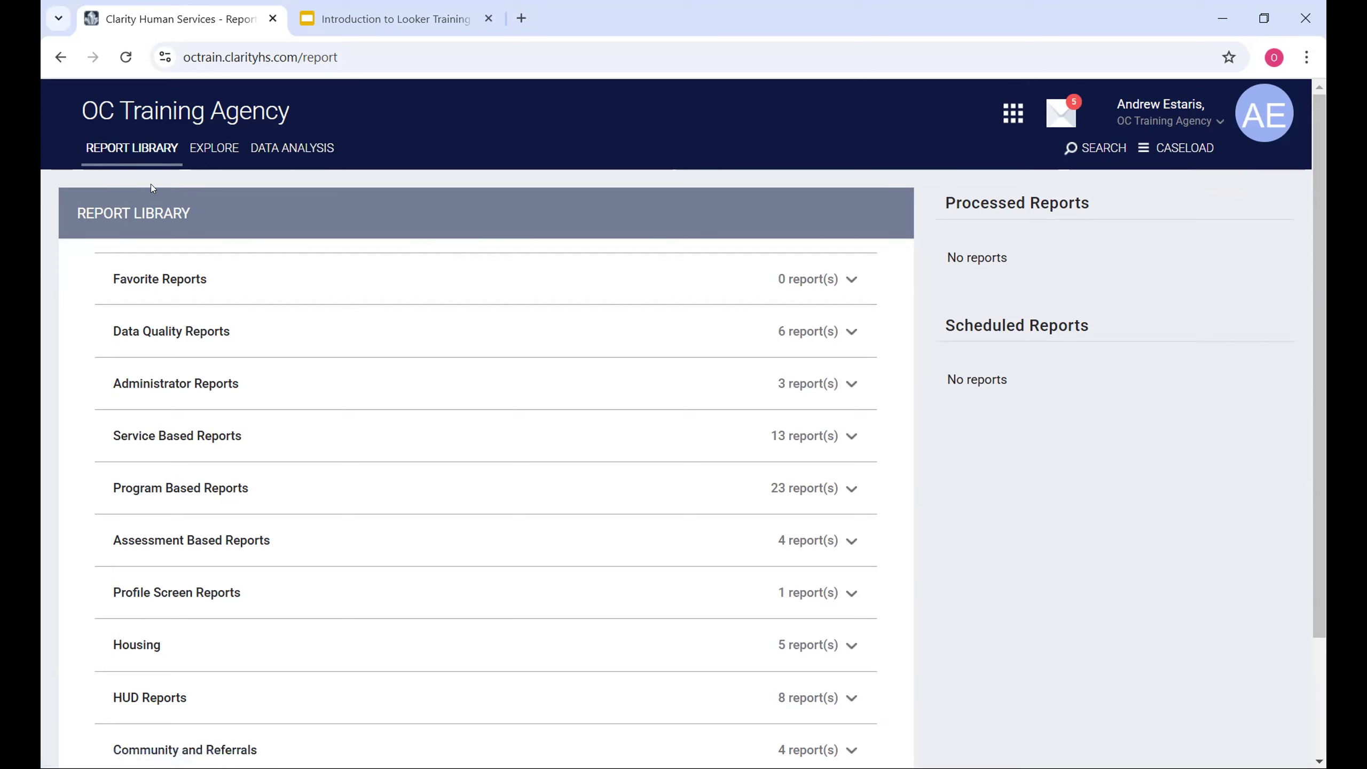
pyautogui.scroll(-1, 175, 266)
pyautogui.scroll(1, 175, 267)
pyautogui.click(303, 147)
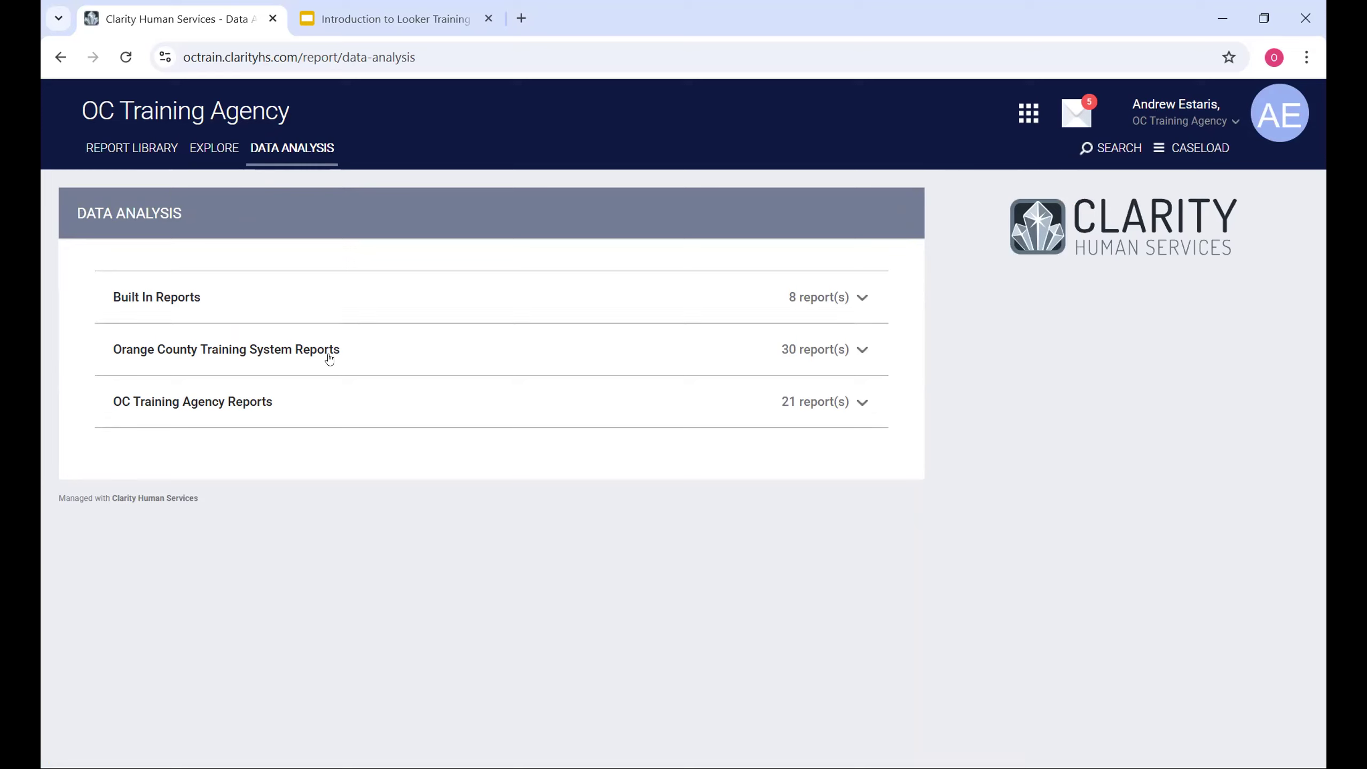
# Open the HMIS Performance model from the list of explores
pyautogui.click(212, 155)
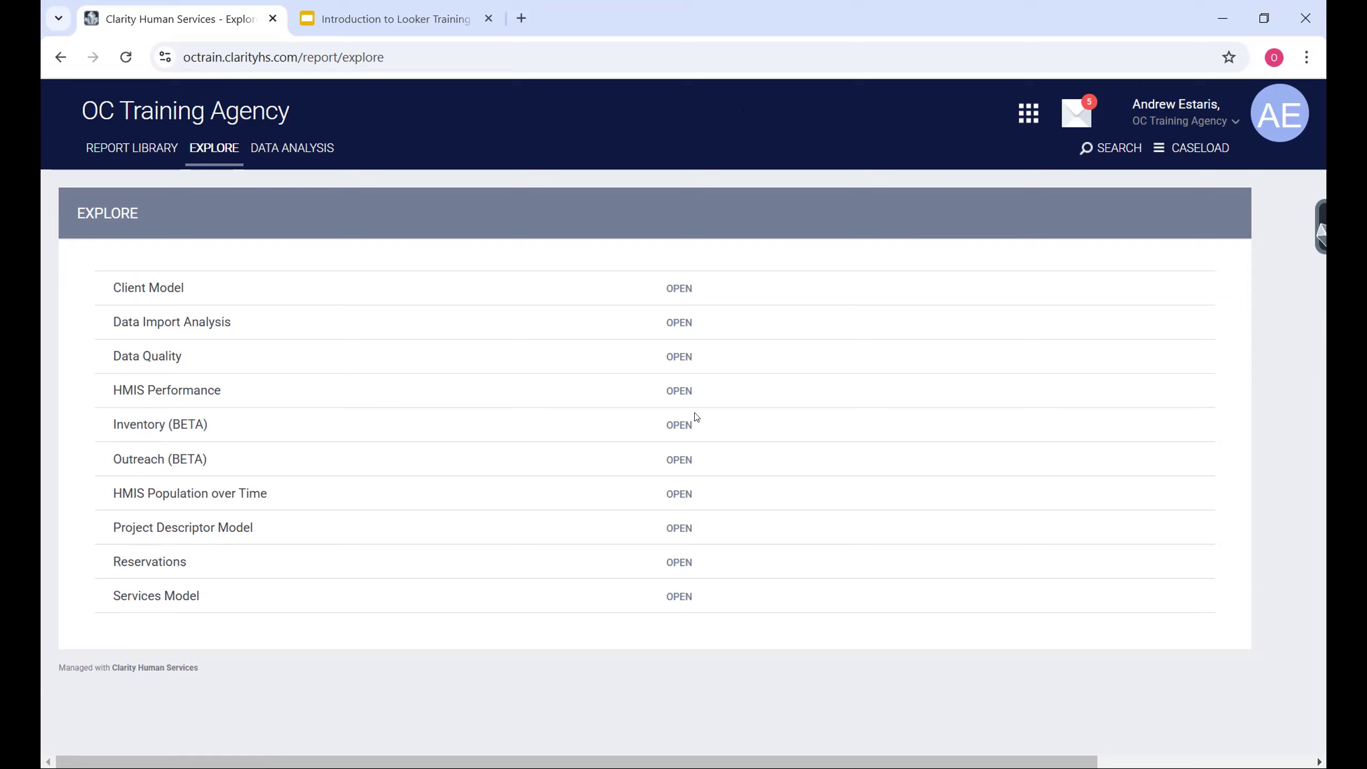
pyautogui.click(687, 391)
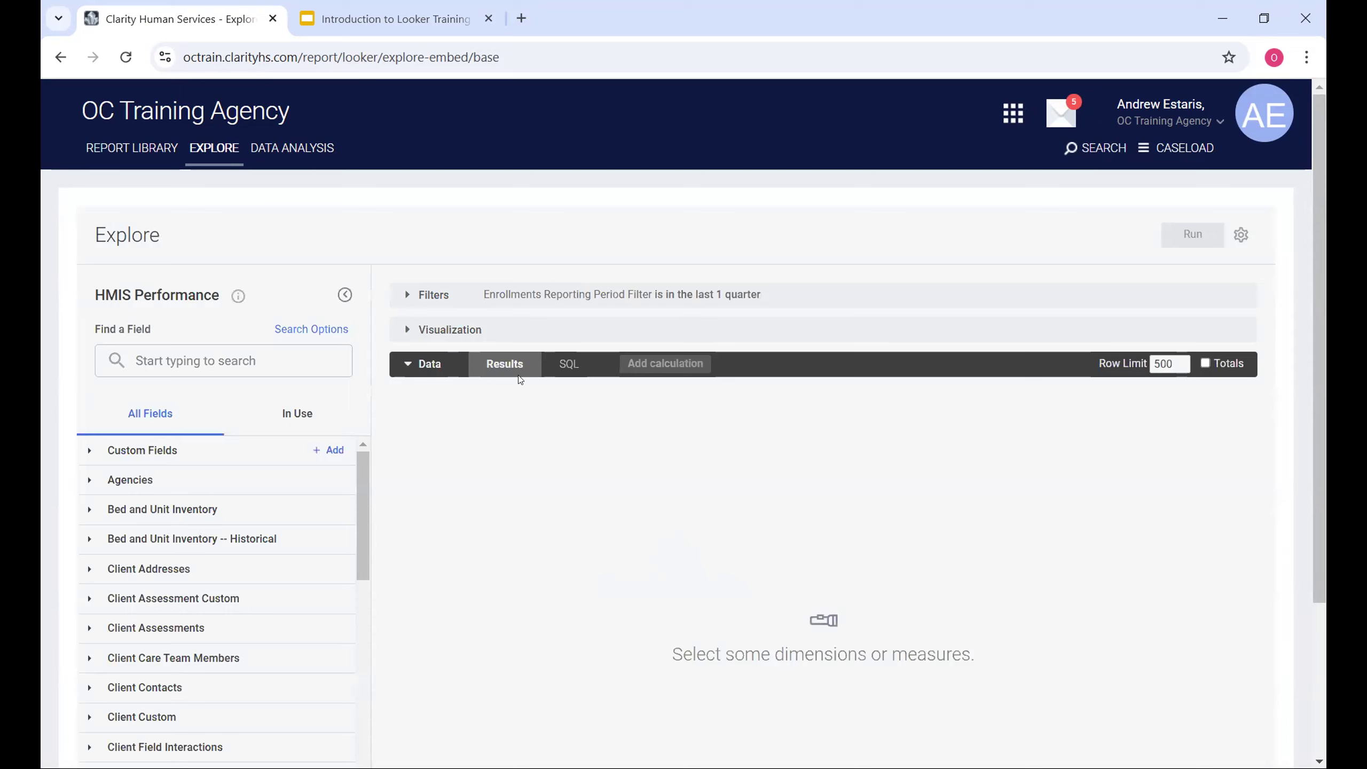
pyautogui.scroll(-2, 237, 321)
pyautogui.scroll(2, 237, 322)
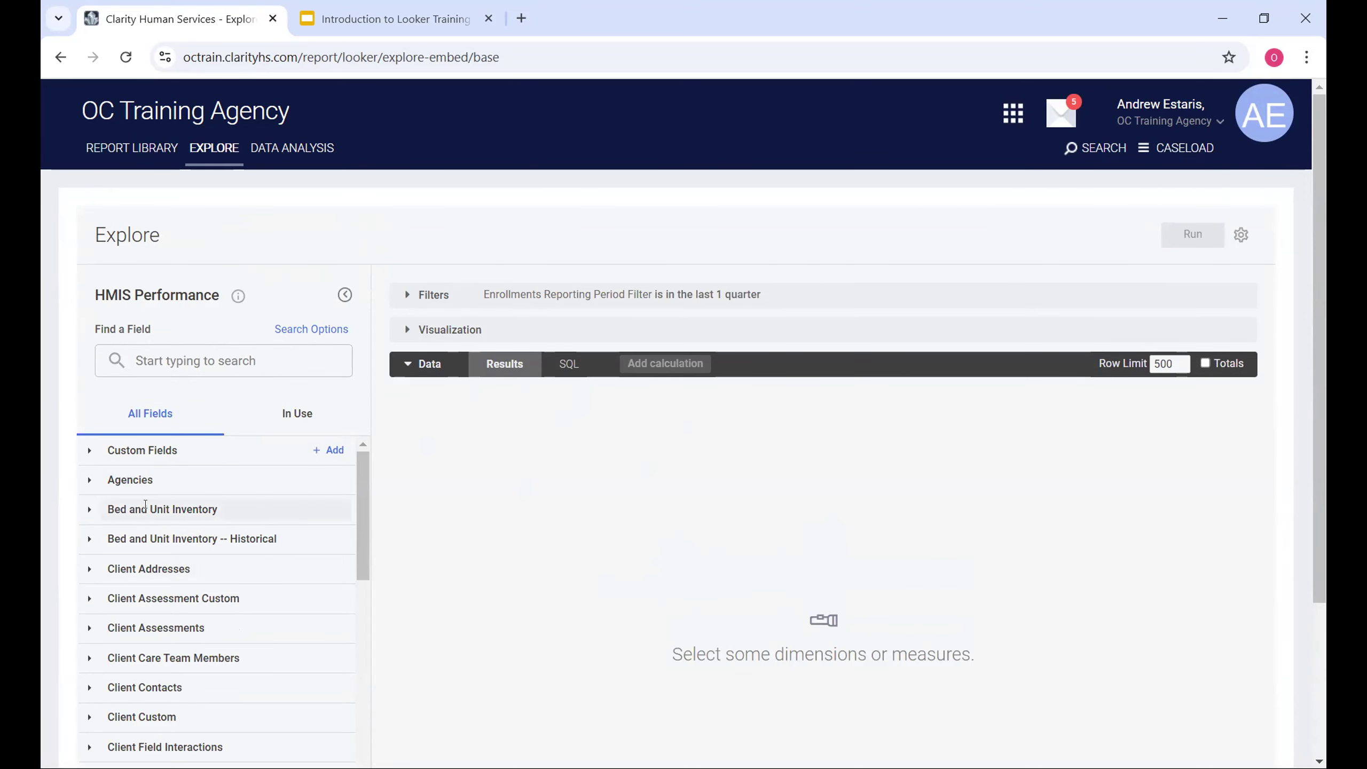
# Expand the filters section and examine the required reporting period filter, the data area and the list of field groups
pyautogui.click(850, 295)
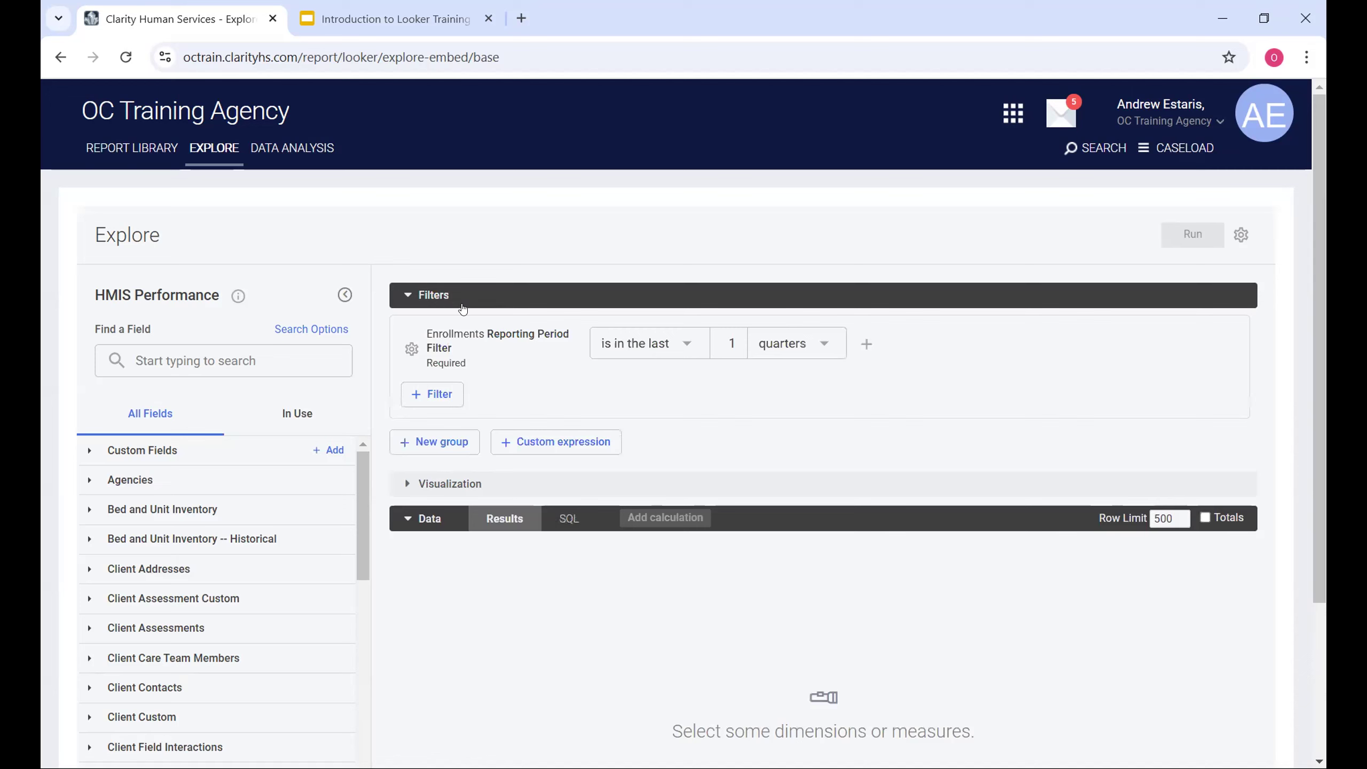
pyautogui.scroll(-3, 591, 355)
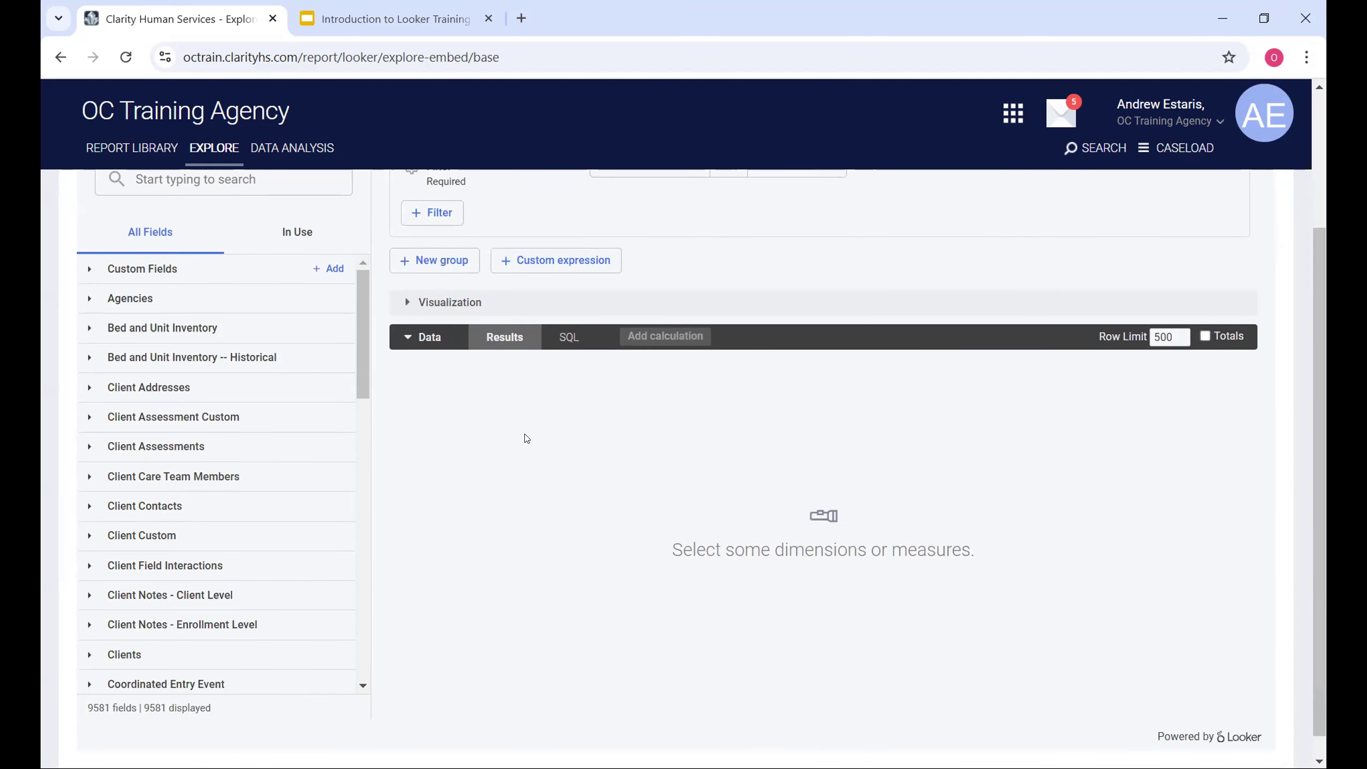
pyautogui.scroll(2, 518, 467)
pyautogui.scroll(2, 517, 467)
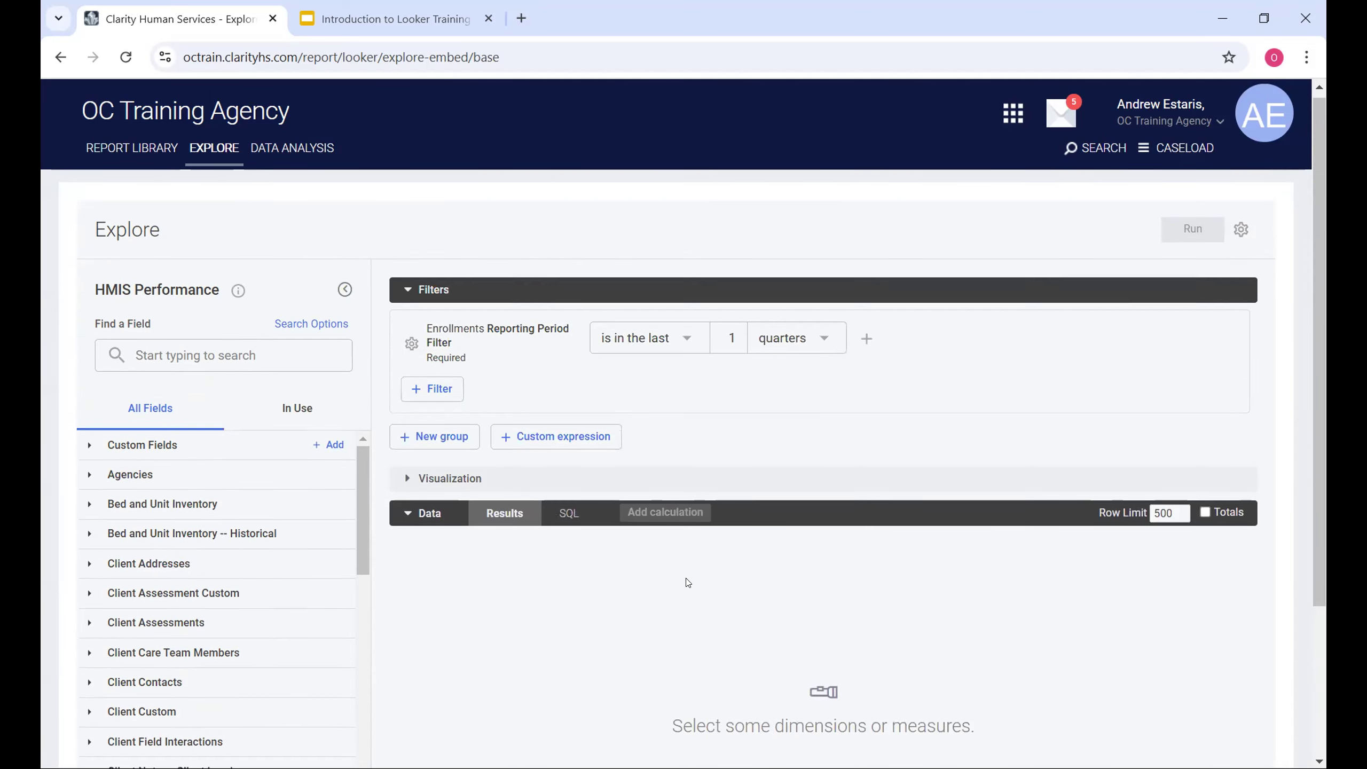
pyautogui.scroll(-4, 687, 580)
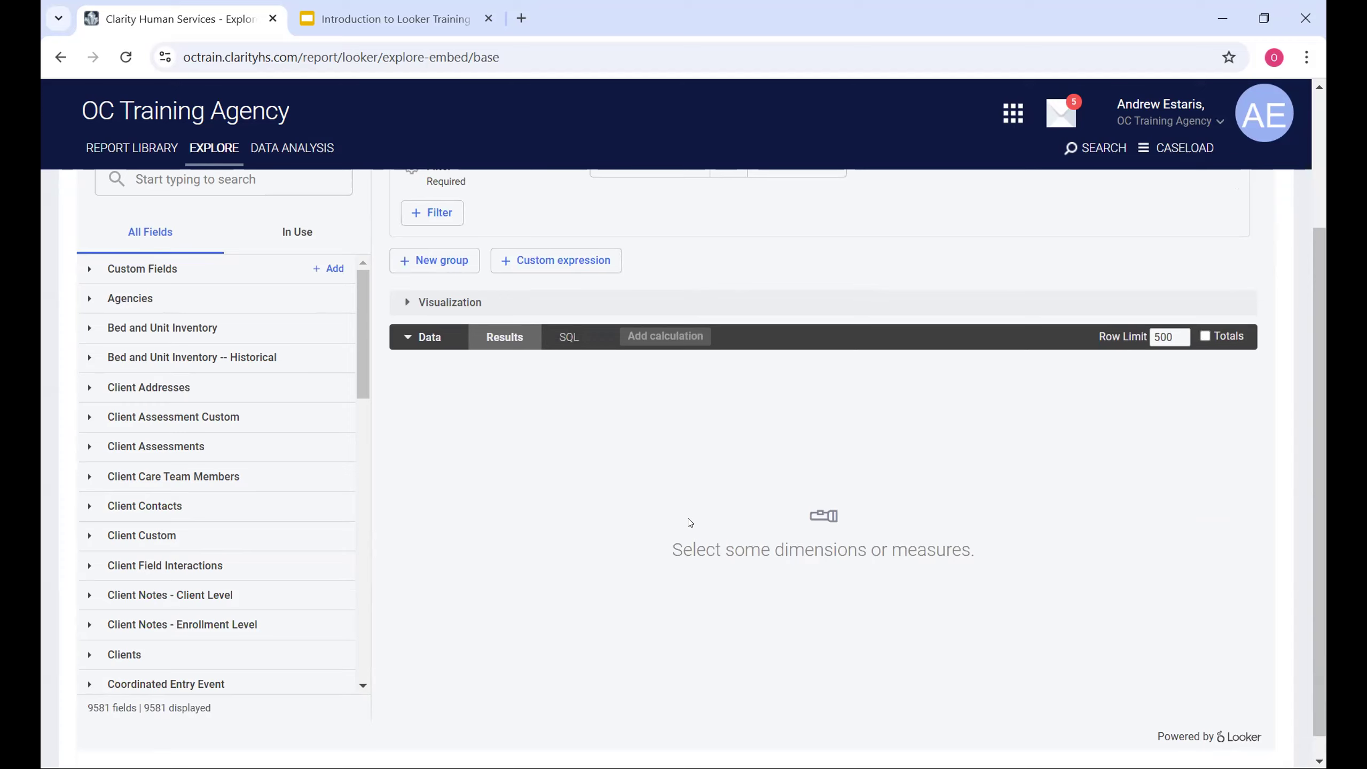
pyautogui.scroll(4, 737, 485)
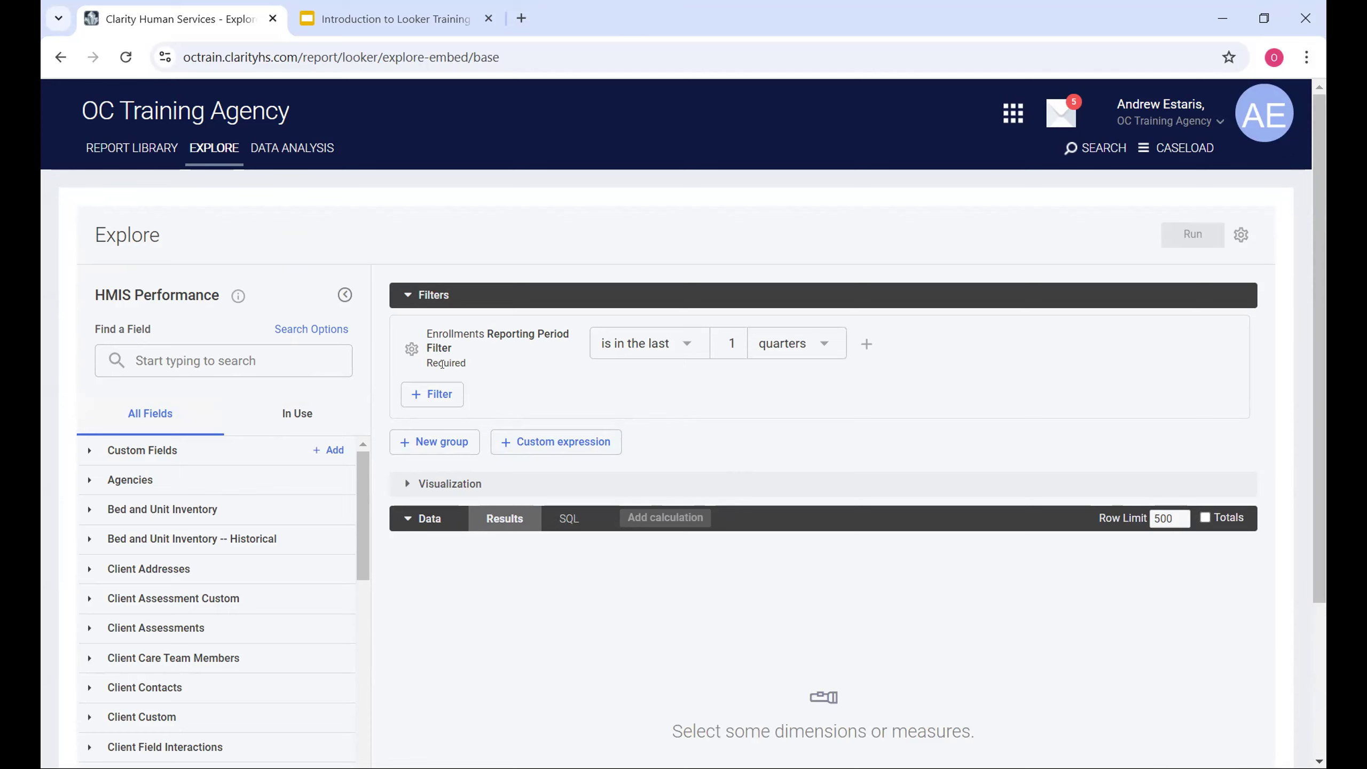
pyautogui.scroll(-2, 469, 513)
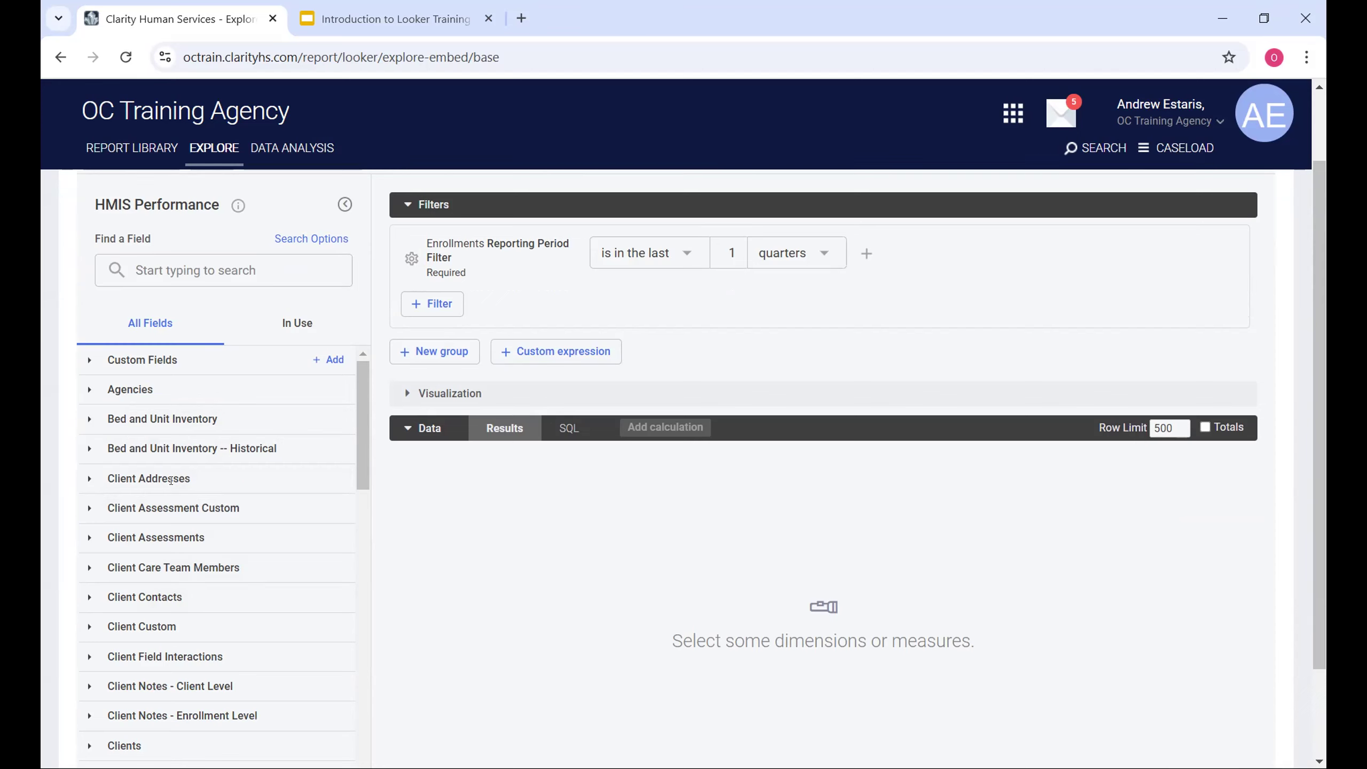
pyautogui.scroll(-1, 122, 503)
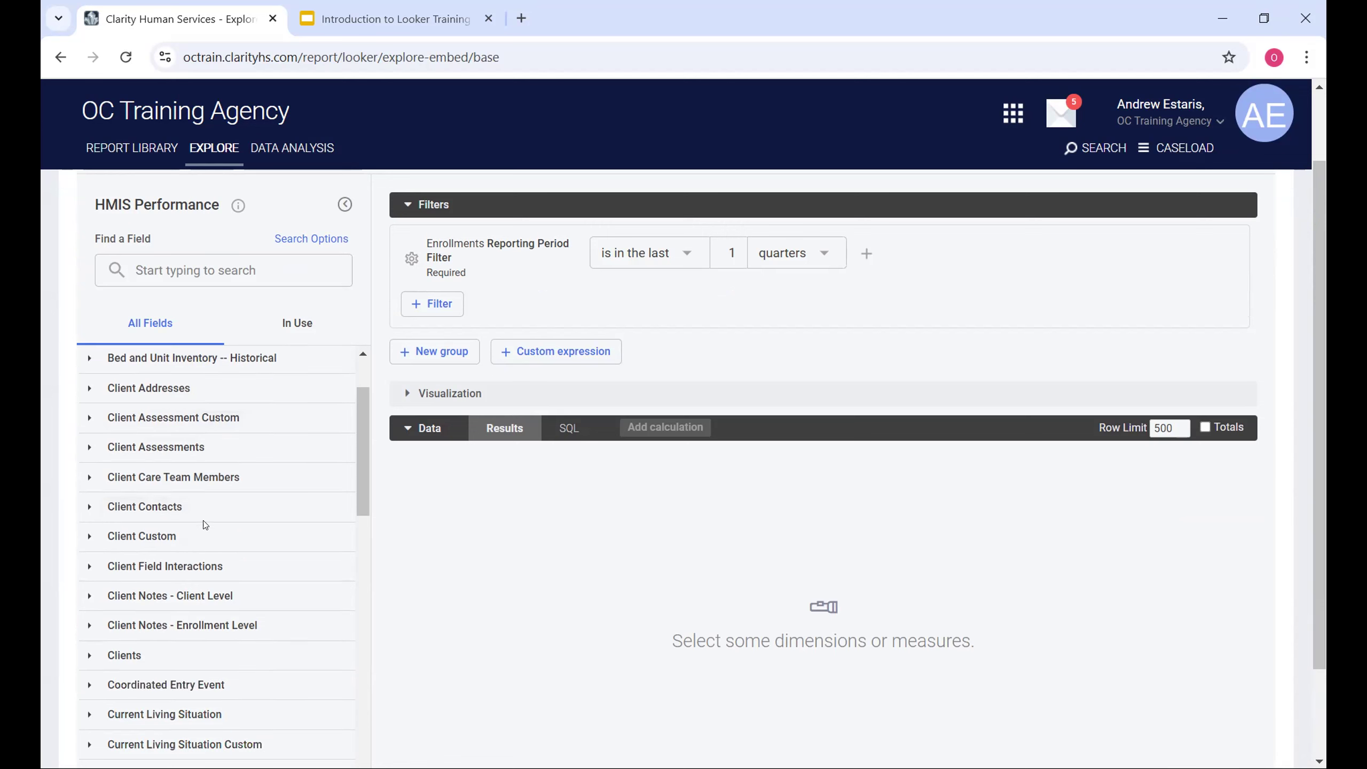
pyautogui.scroll(2, 186, 473)
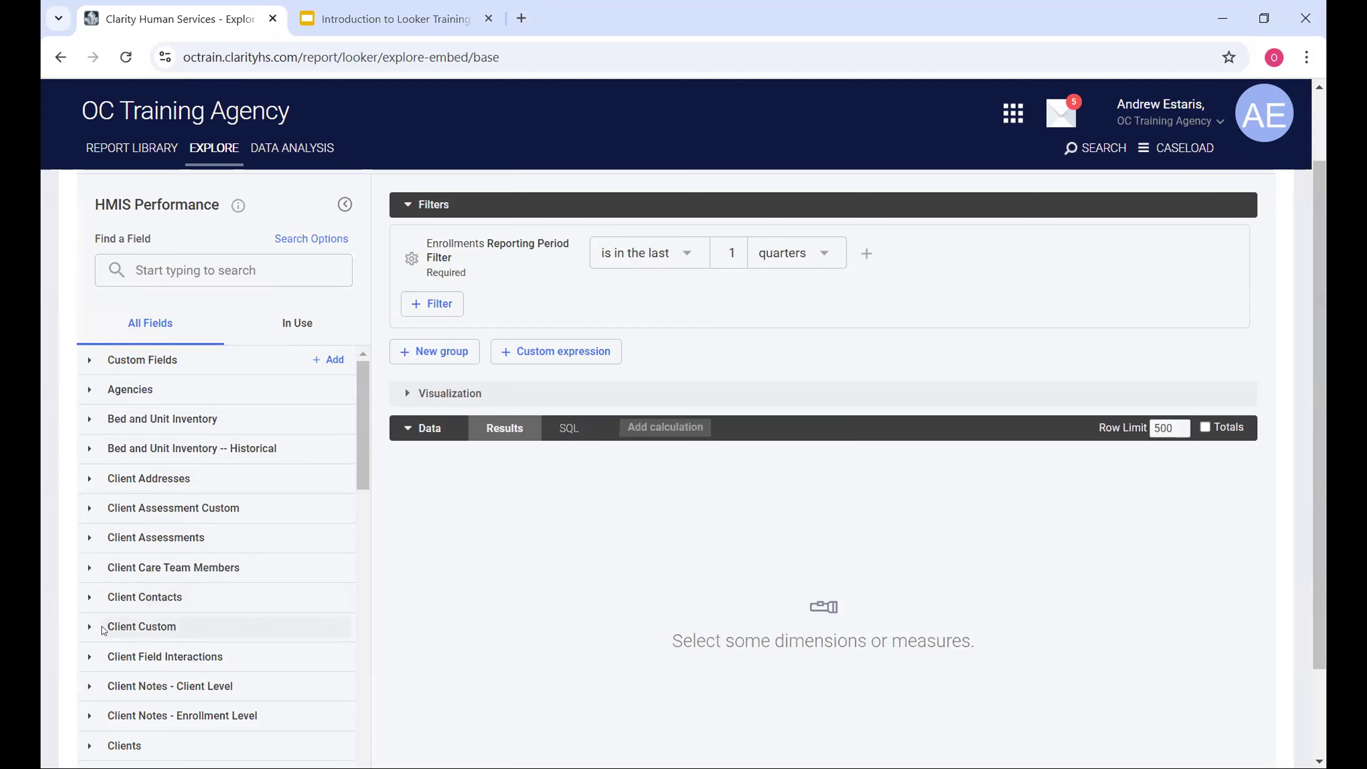
# Expand the Clients field group and add its Unique Identifier dimension to the report
pyautogui.scroll(-2, 104, 630)
pyautogui.click(97, 658)
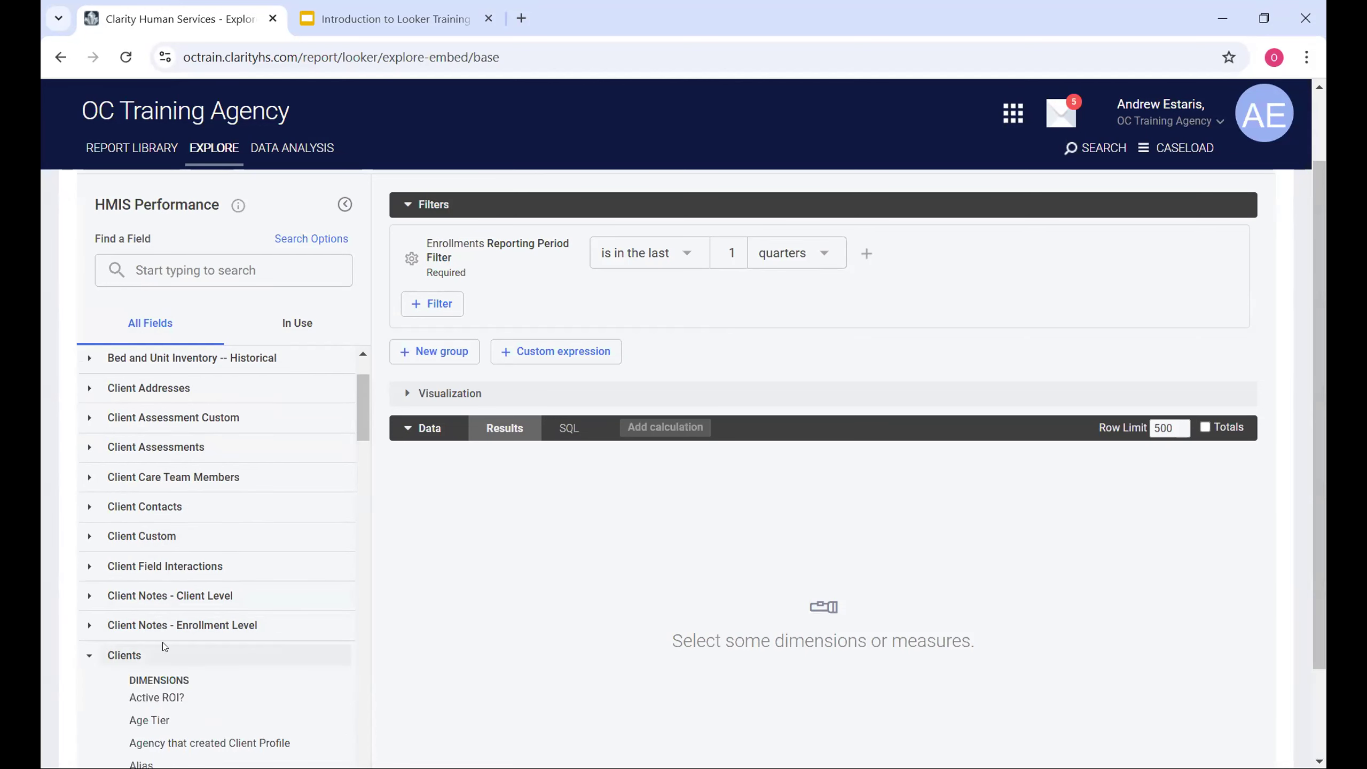
pyautogui.scroll(-3, 225, 556)
pyautogui.scroll(-3, 225, 556)
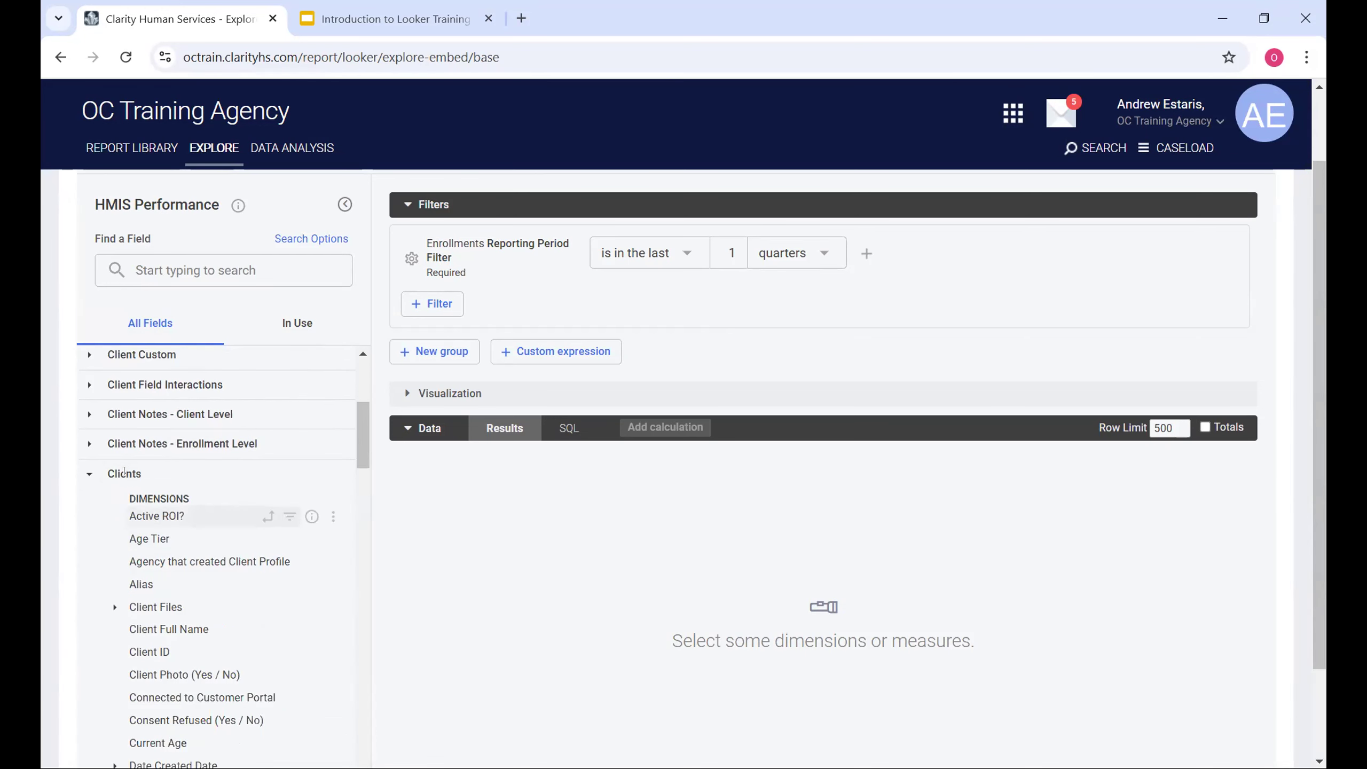
pyautogui.scroll(-3, 152, 473)
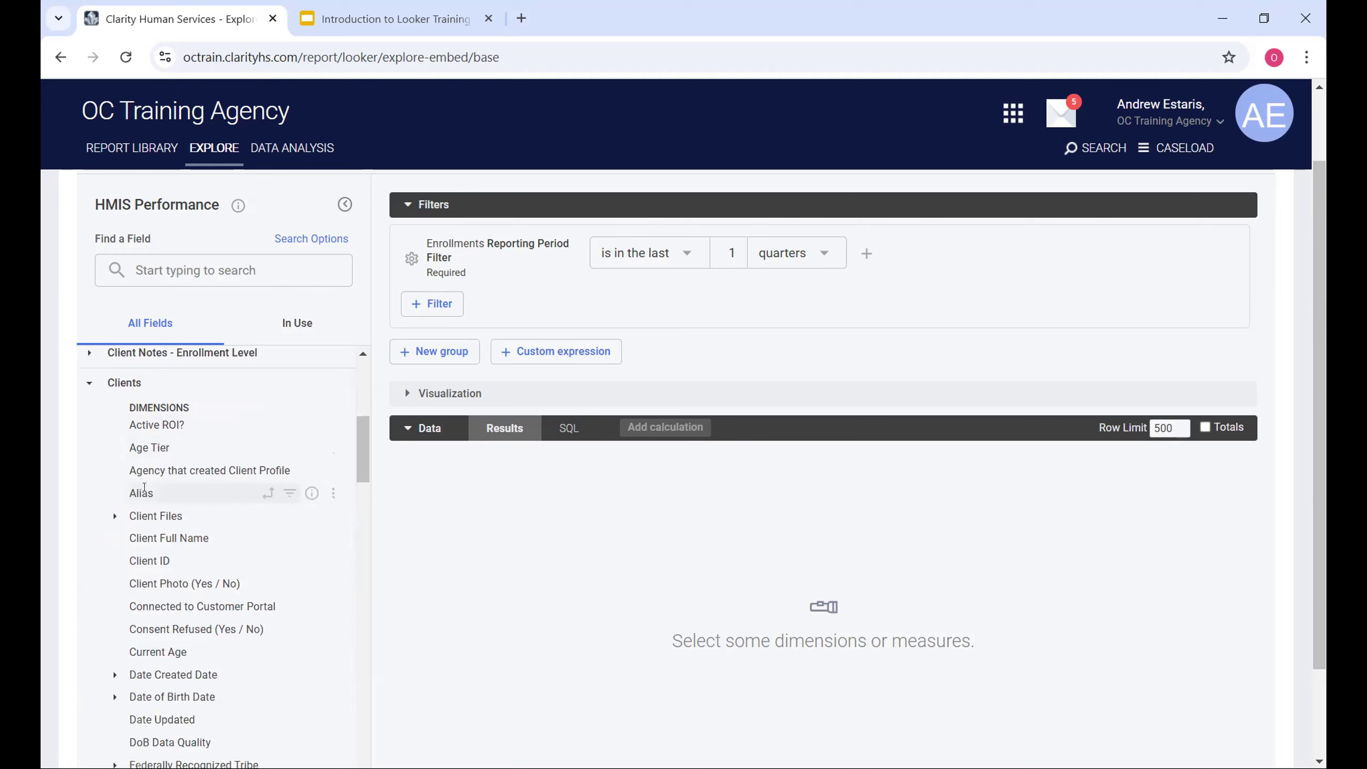
pyautogui.scroll(-3, 134, 607)
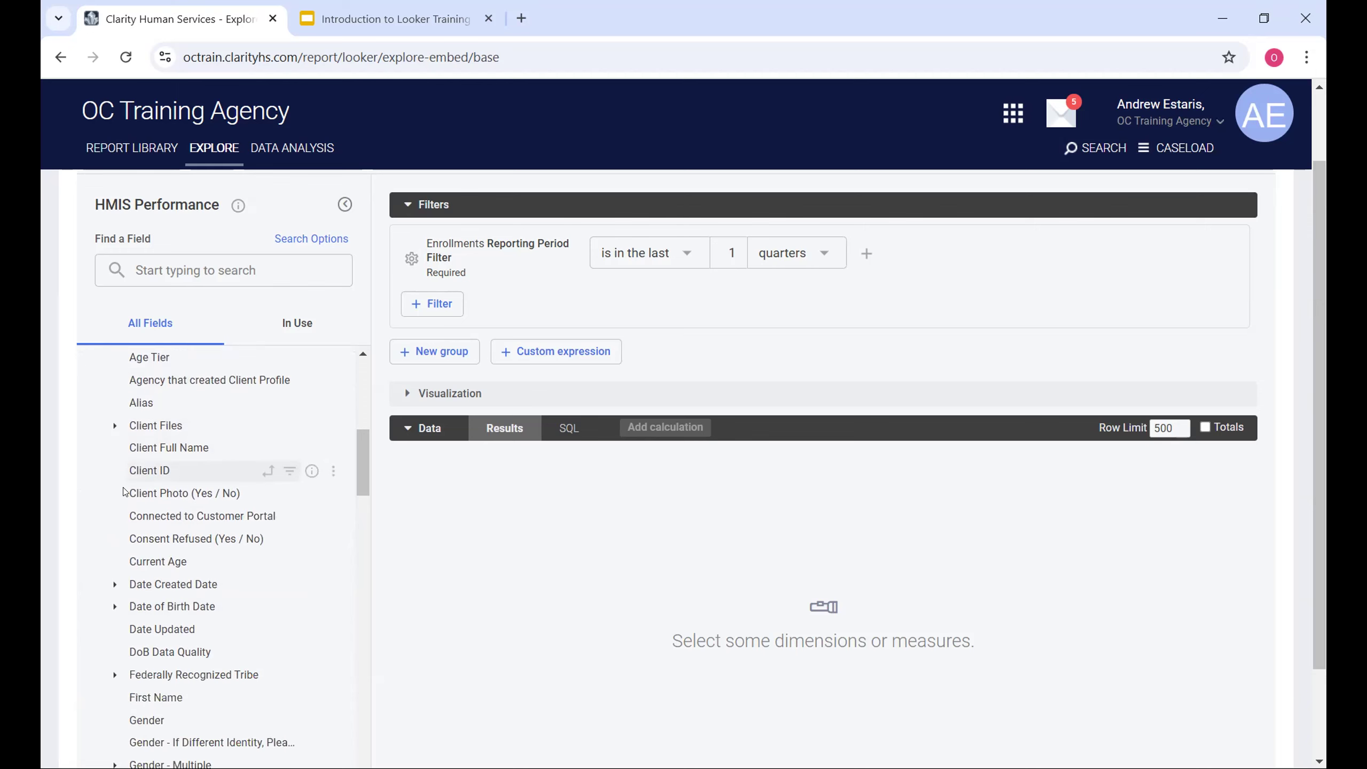
pyautogui.scroll(3, 134, 433)
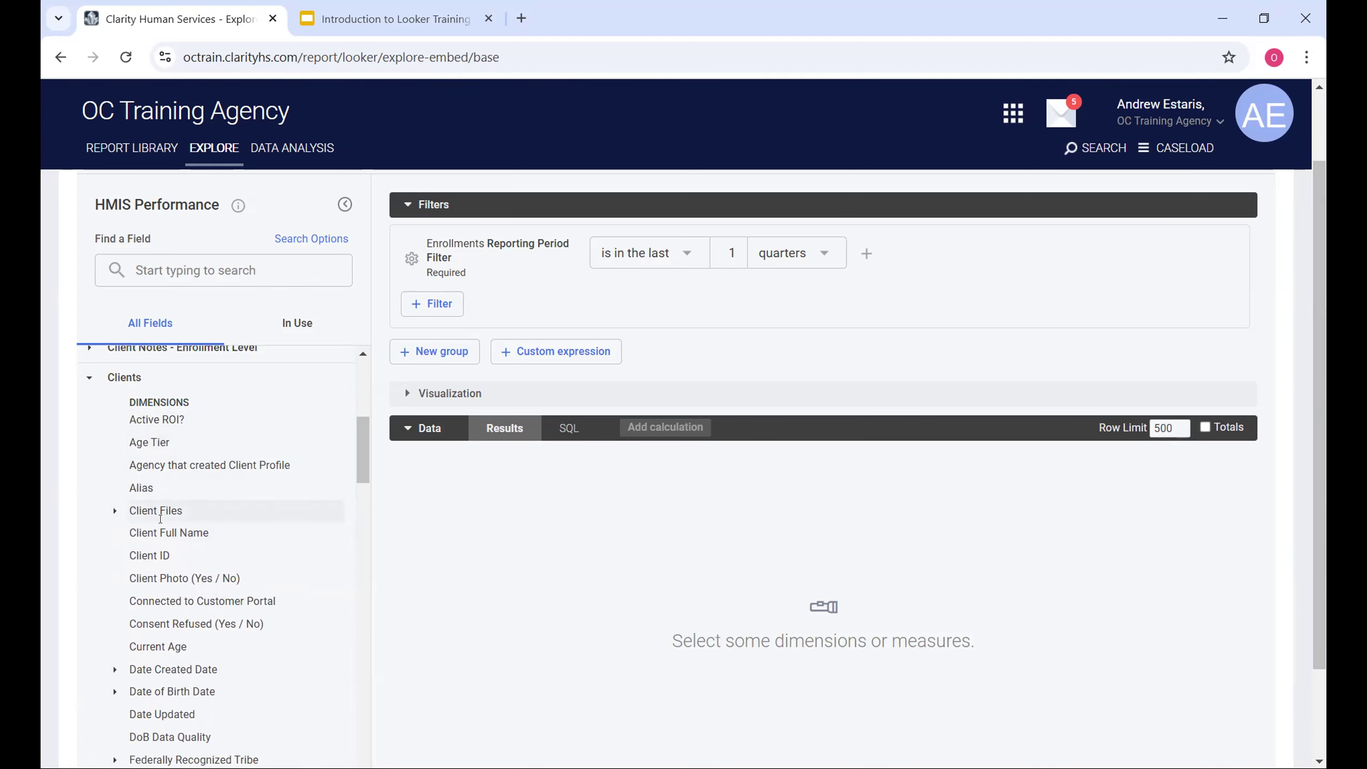
pyautogui.scroll(-6, 164, 515)
pyautogui.scroll(2, 164, 519)
pyautogui.scroll(-5, 161, 538)
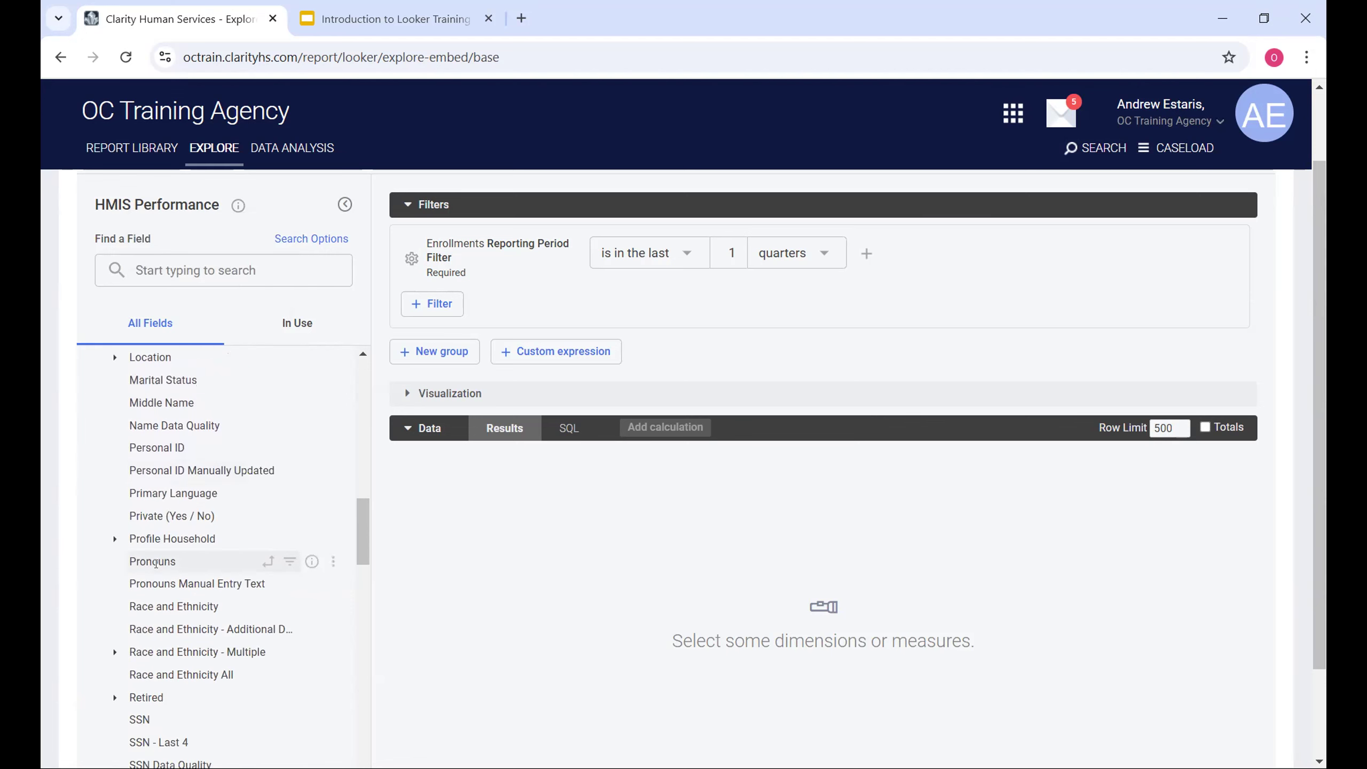
pyautogui.scroll(-2, 155, 563)
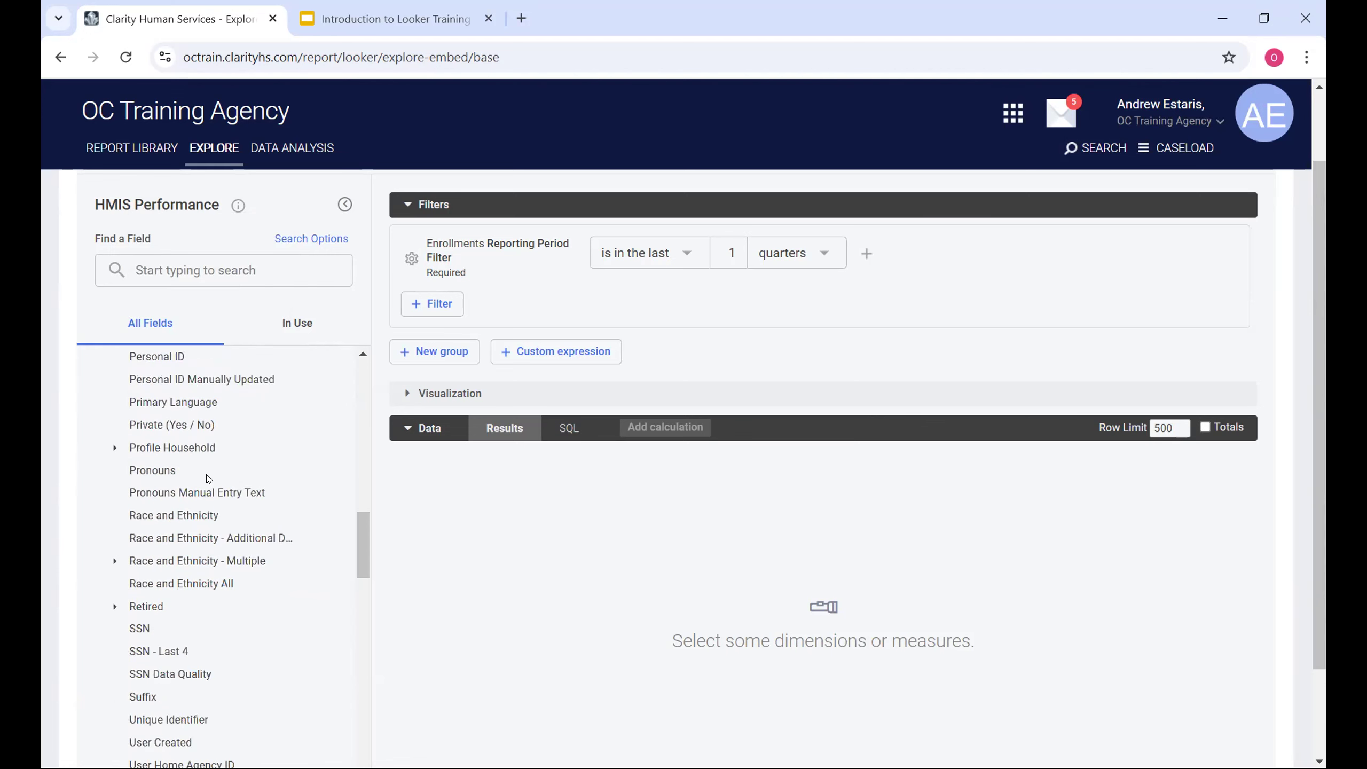
pyautogui.scroll(-5, 209, 479)
pyautogui.click(174, 457)
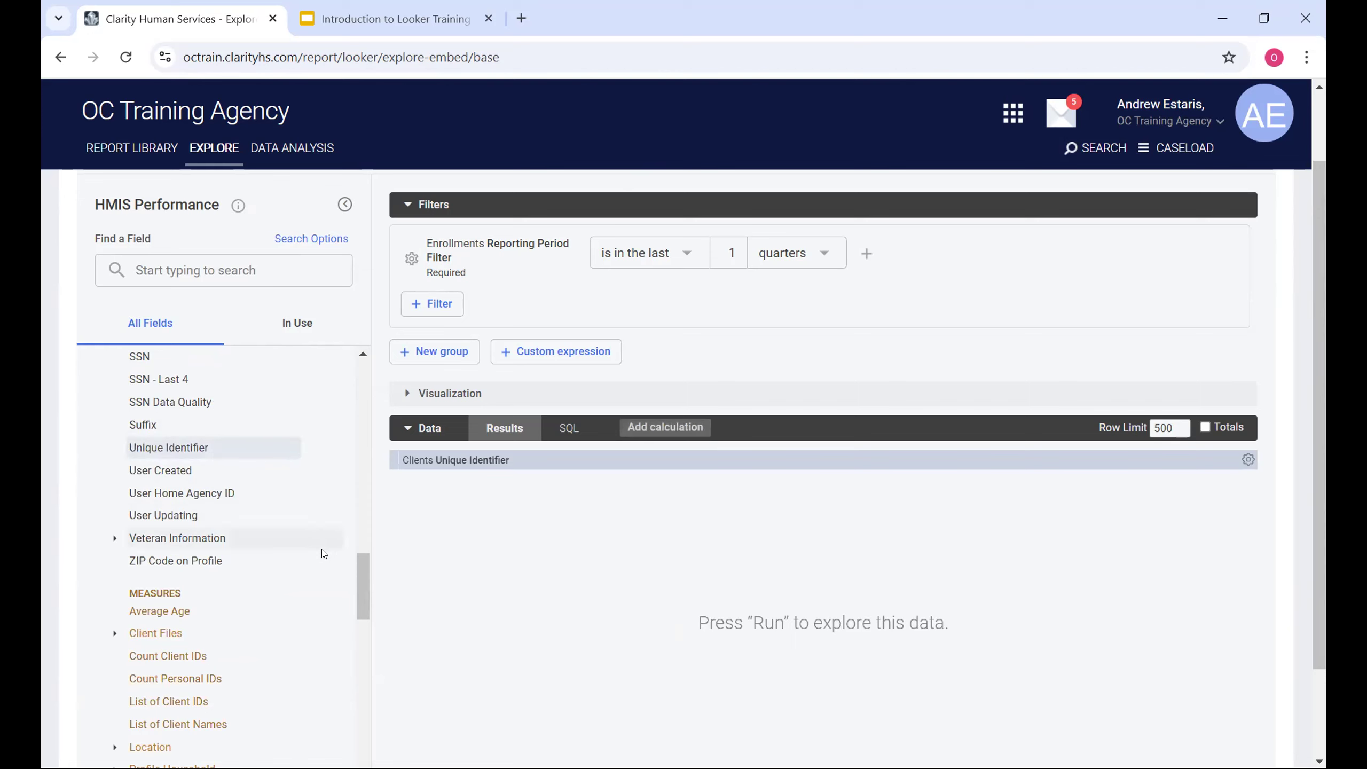
# Collapse the Clients field group after looking through its remaining fields
pyautogui.scroll(-2, 567, 553)
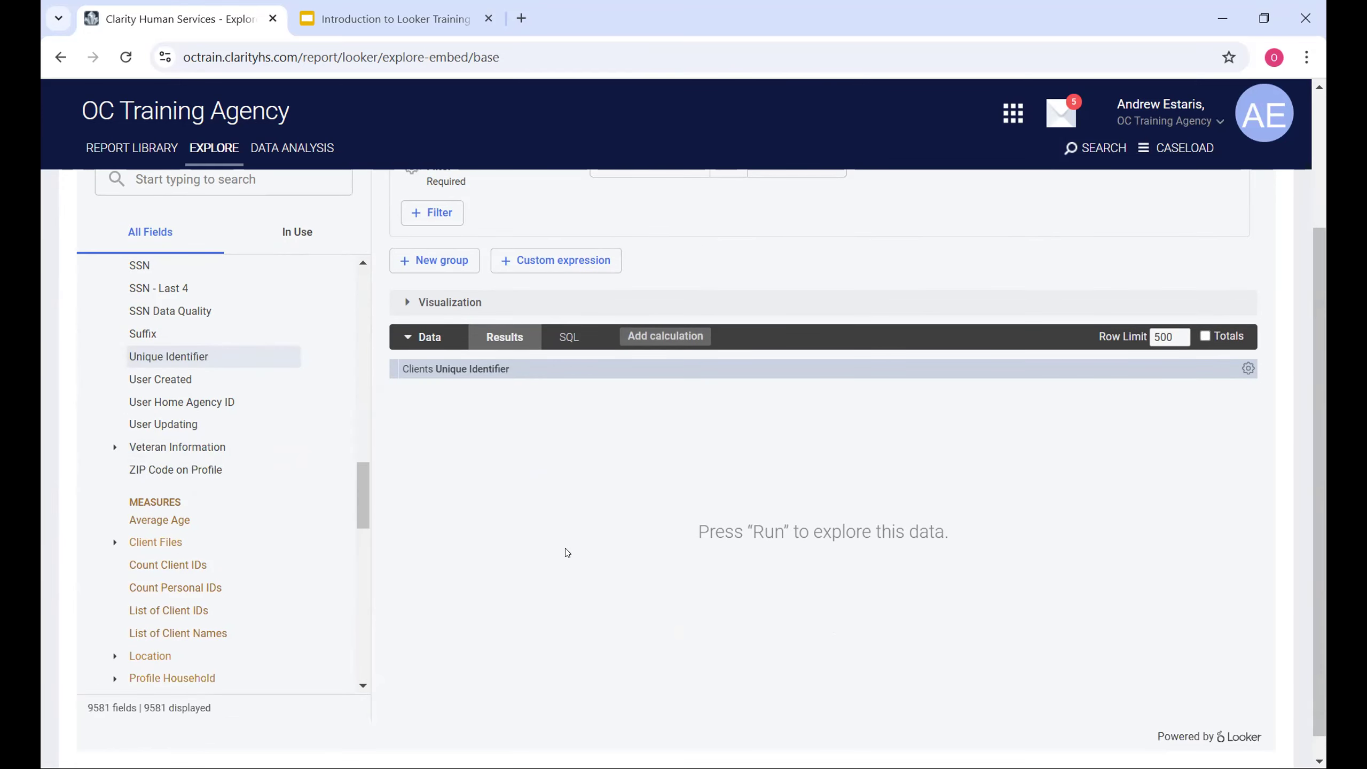
pyautogui.scroll(-2, 309, 524)
pyautogui.scroll(12, 237, 491)
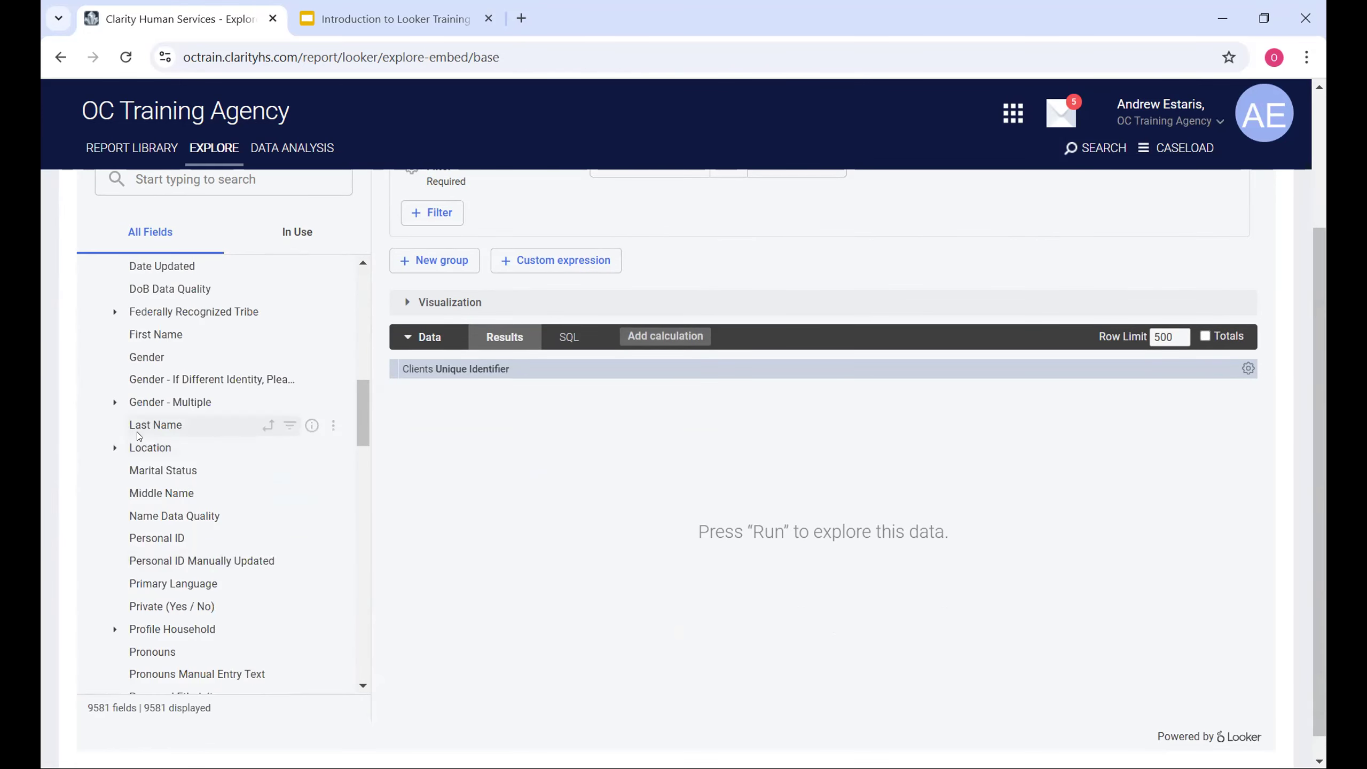
pyautogui.scroll(10, 138, 436)
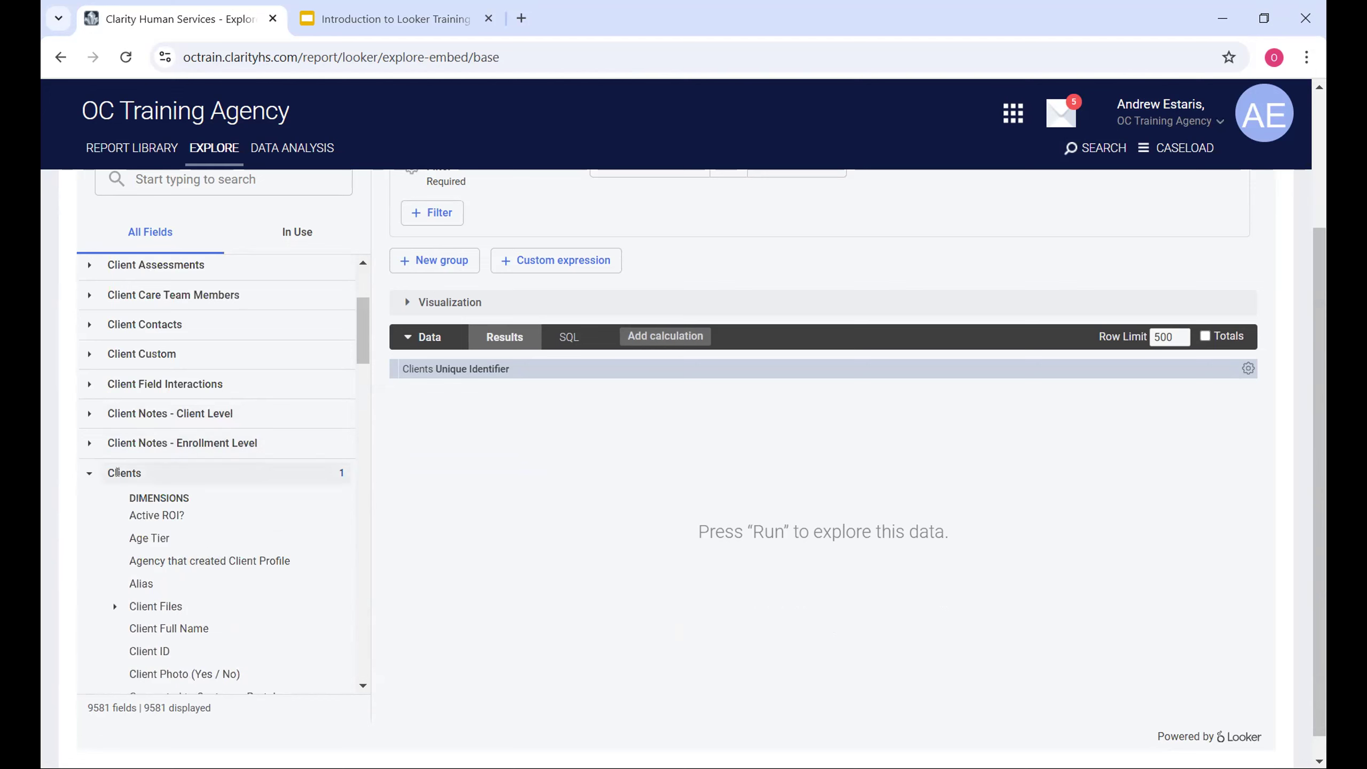
pyautogui.click(117, 472)
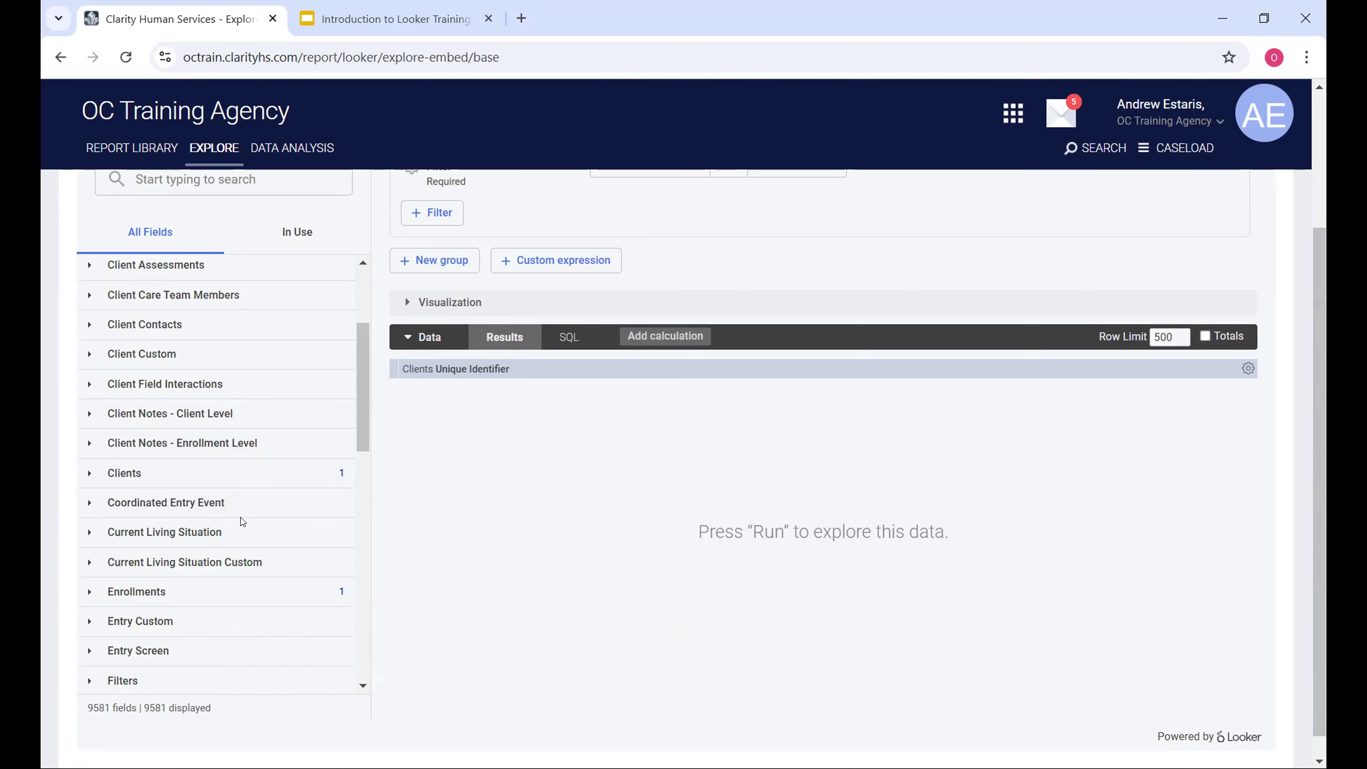
# Expand the Enrollments field group and add the Date dimension of Project Start Date as a report column
pyautogui.scroll(-3, 235, 521)
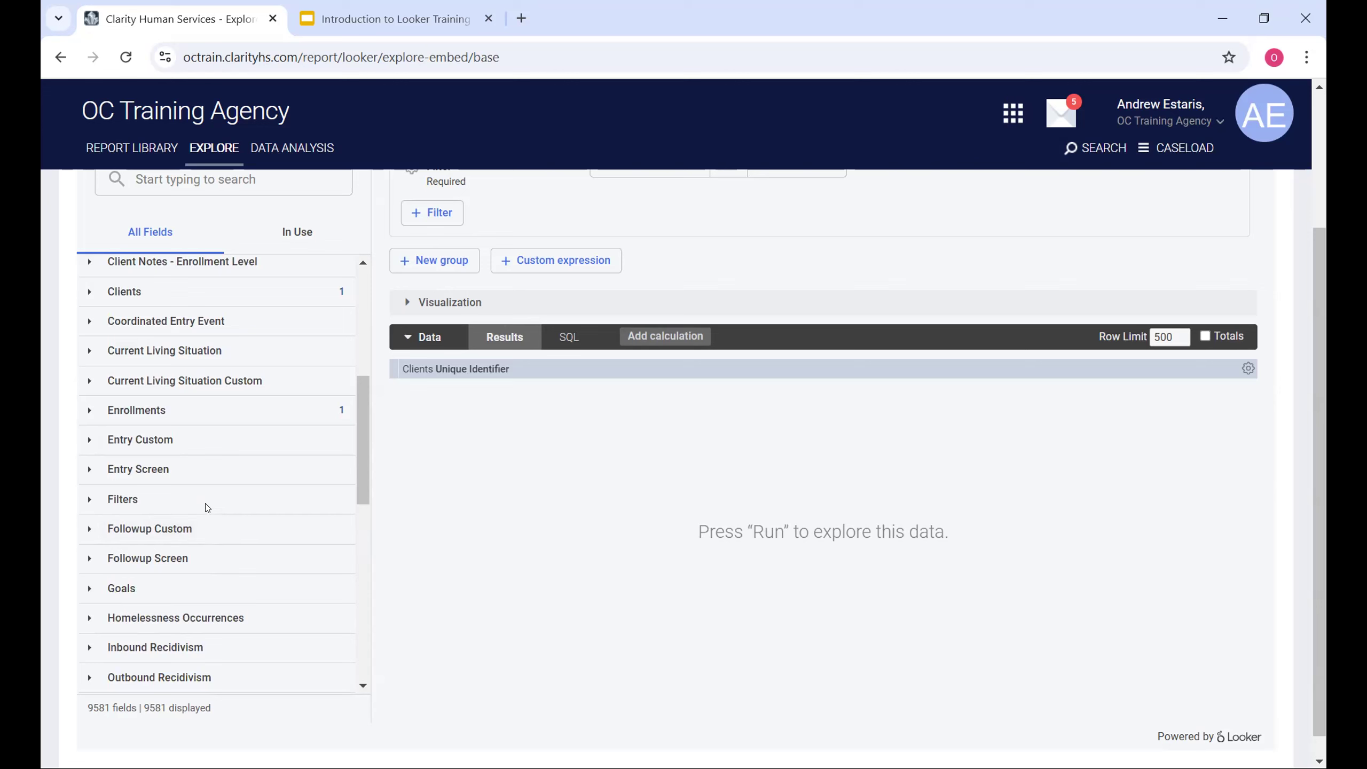
pyautogui.click(134, 409)
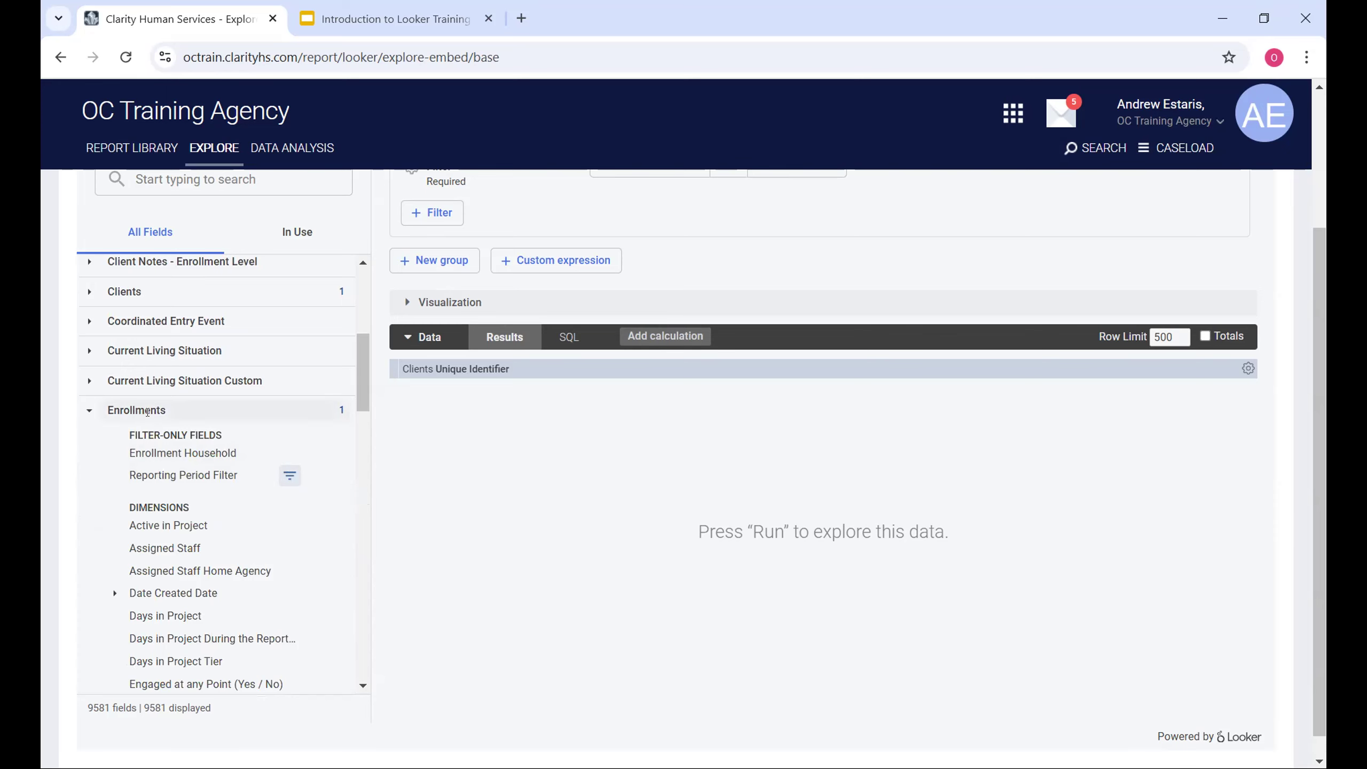
pyautogui.scroll(-5, 148, 412)
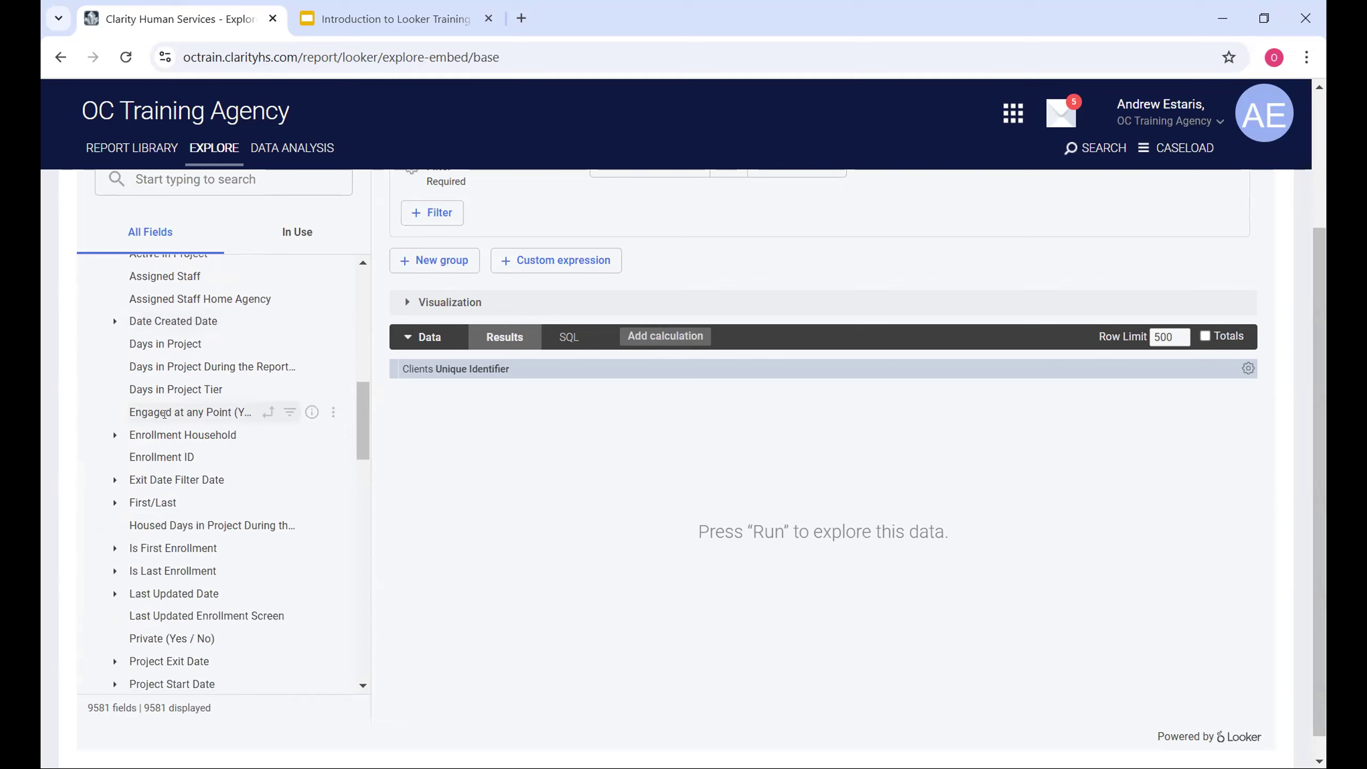
pyautogui.scroll(-5, 164, 413)
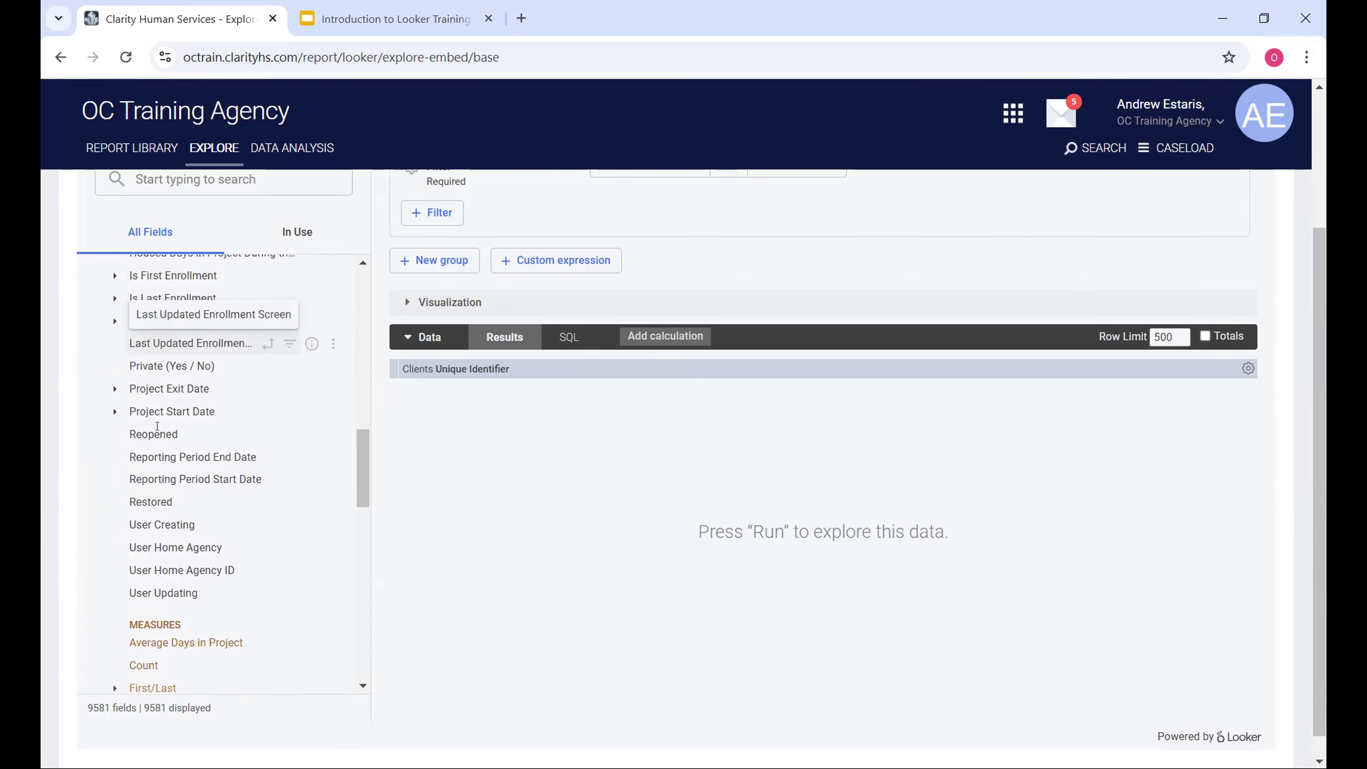
pyautogui.scroll(5, 162, 425)
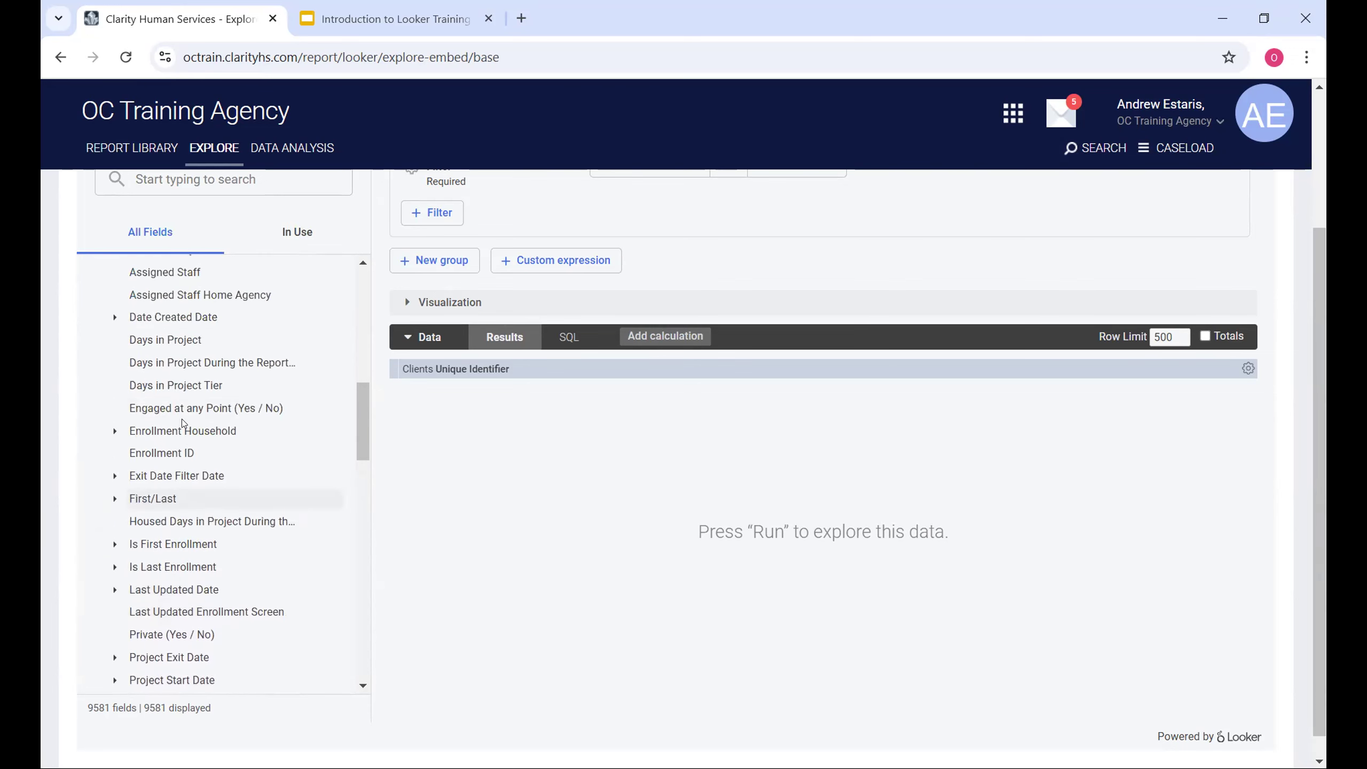
pyautogui.scroll(1, 132, 439)
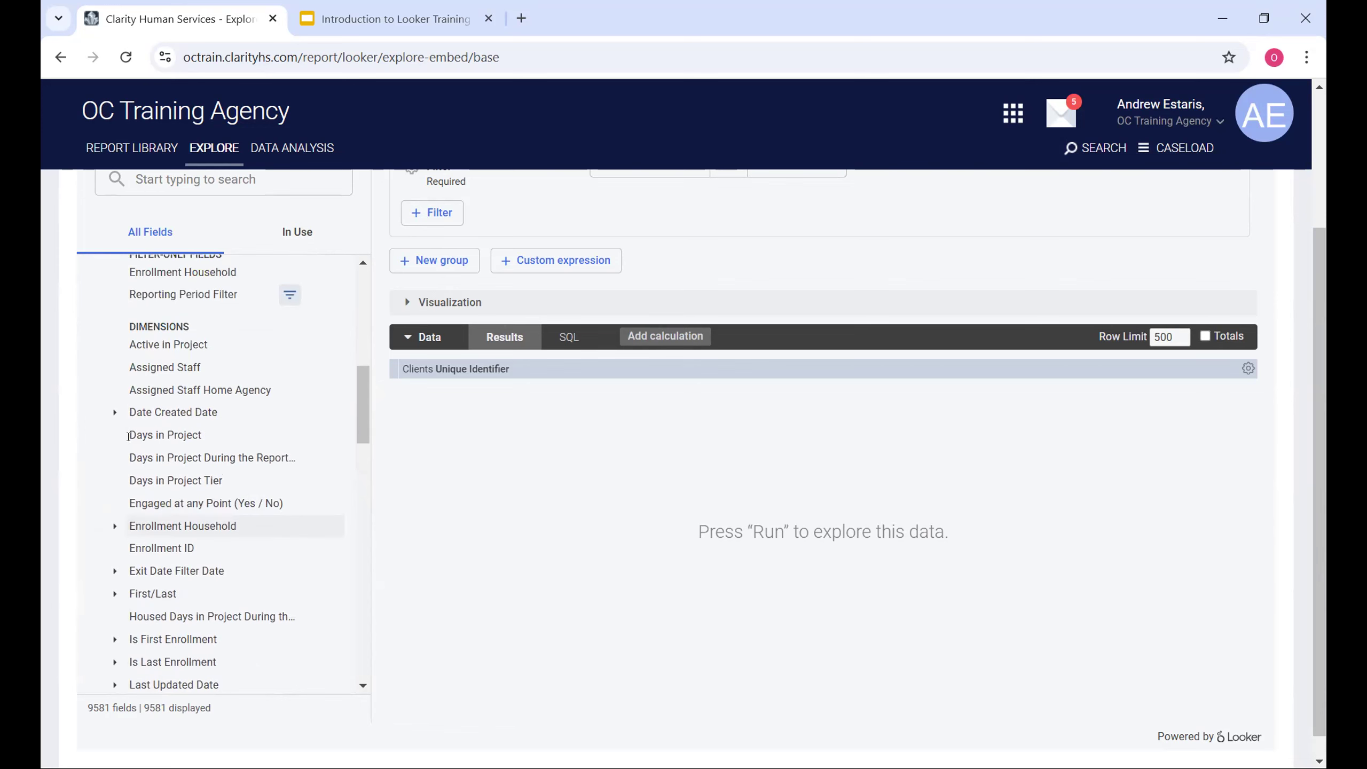
pyautogui.scroll(-1, 138, 439)
pyautogui.scroll(-3, 139, 448)
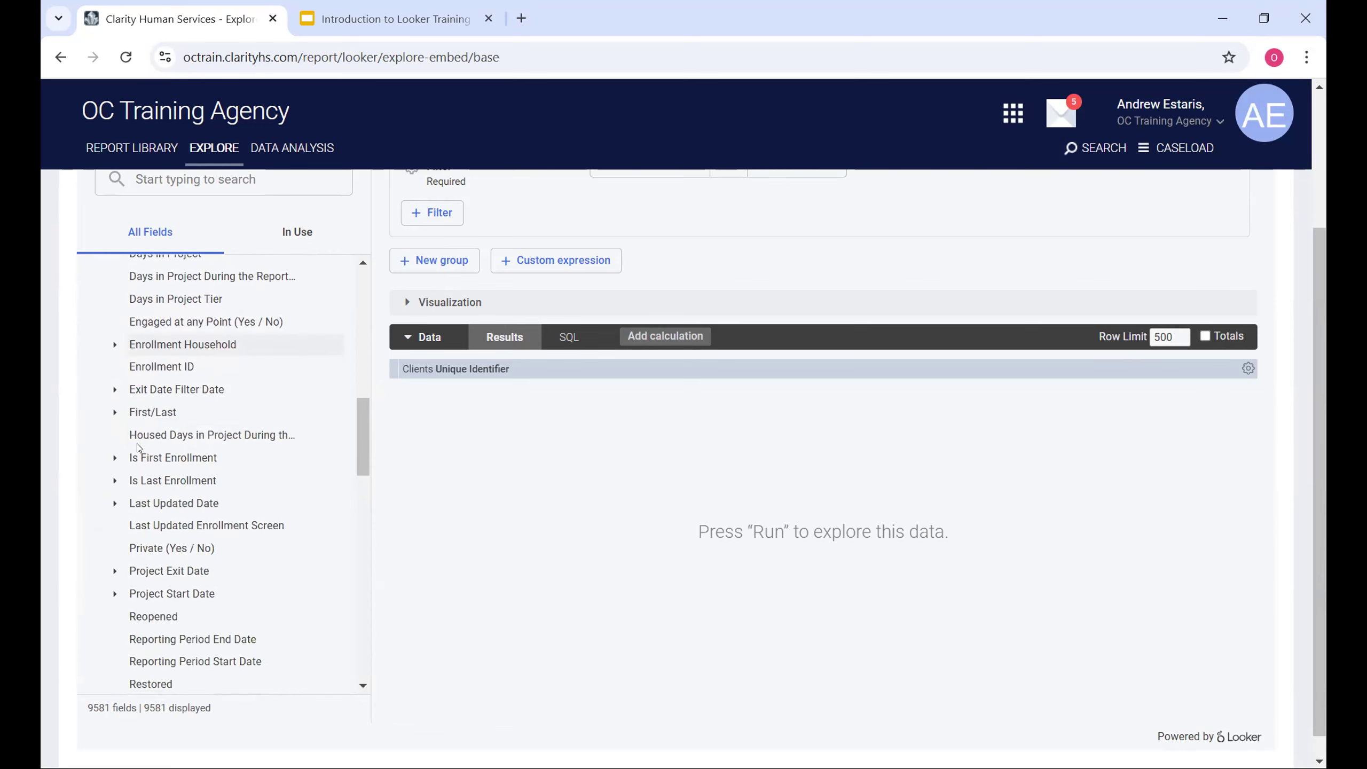
pyautogui.click(161, 505)
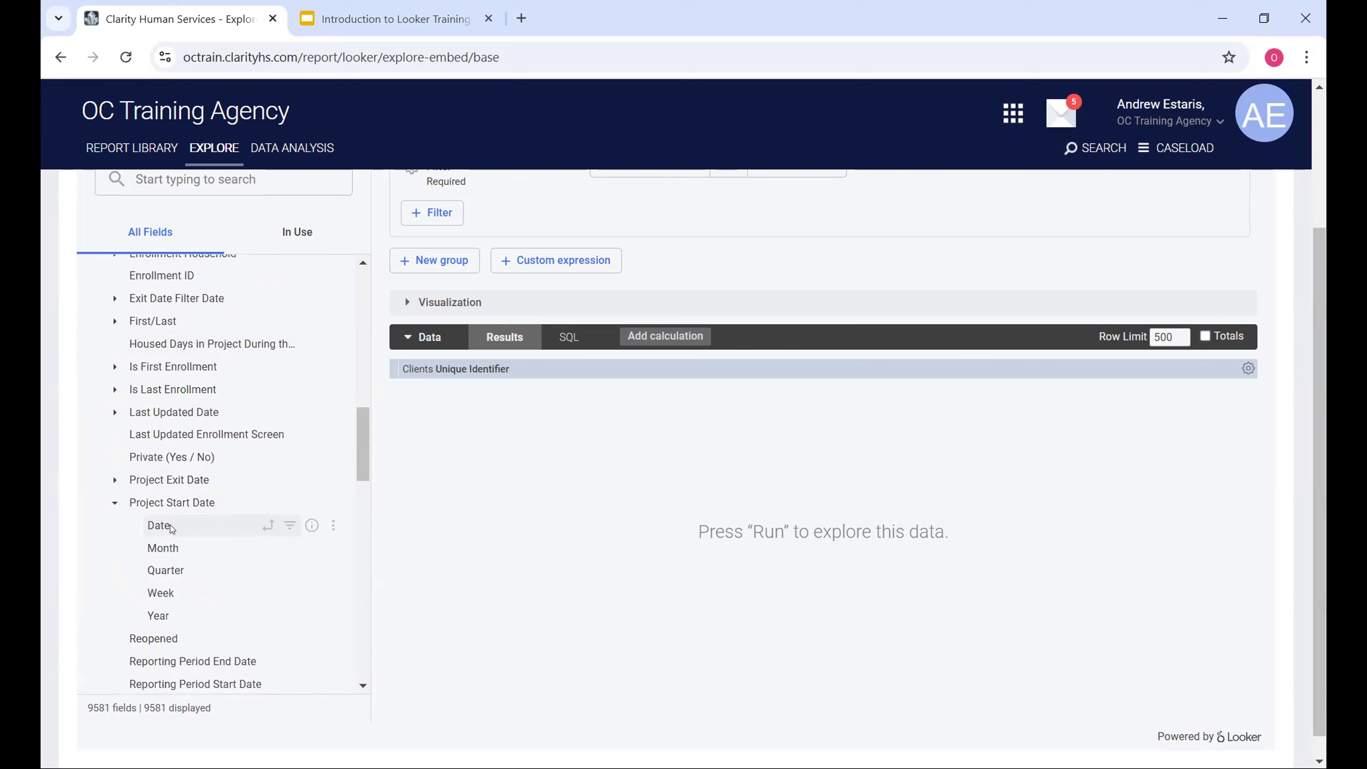
pyautogui.click(171, 529)
pyautogui.scroll(2, 695, 597)
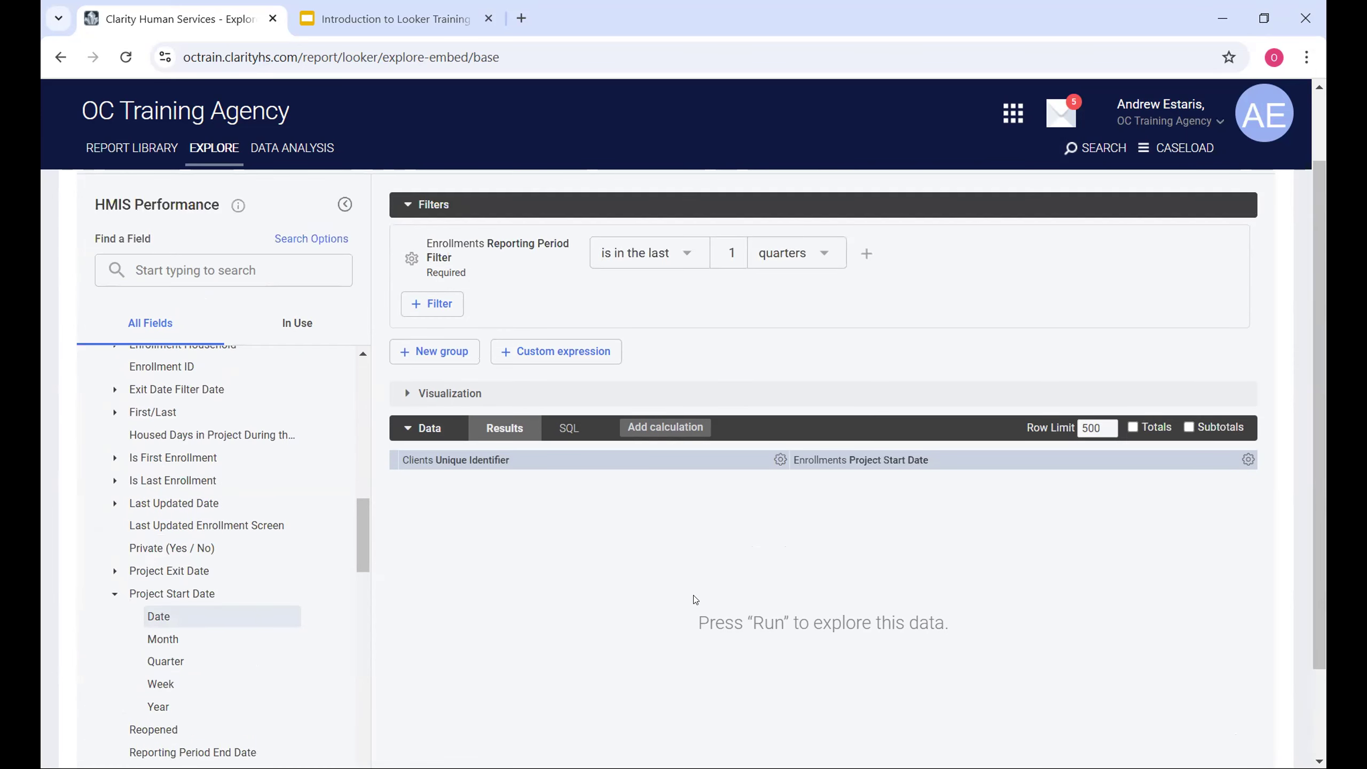
# Add a report filter on the Name field from the Programs field group
pyautogui.click(437, 301)
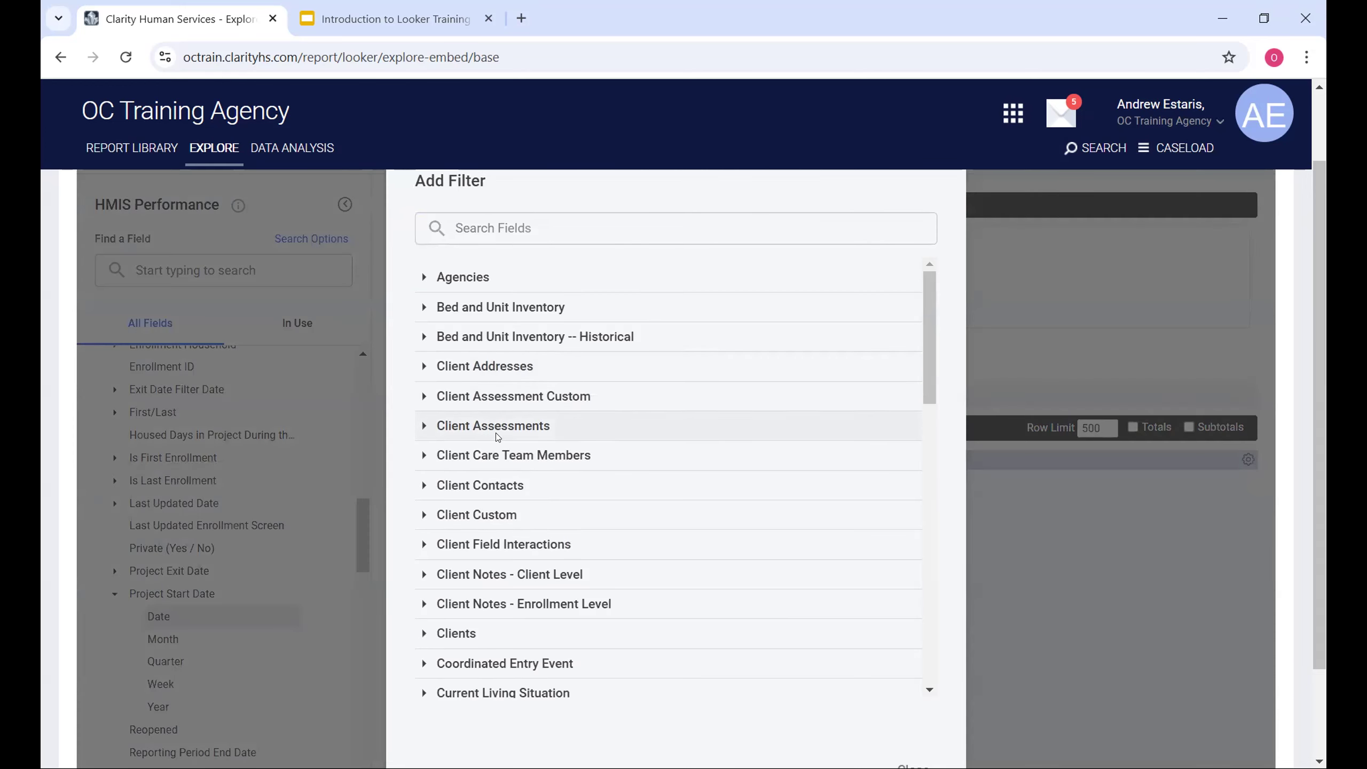
pyautogui.scroll(-3, 495, 431)
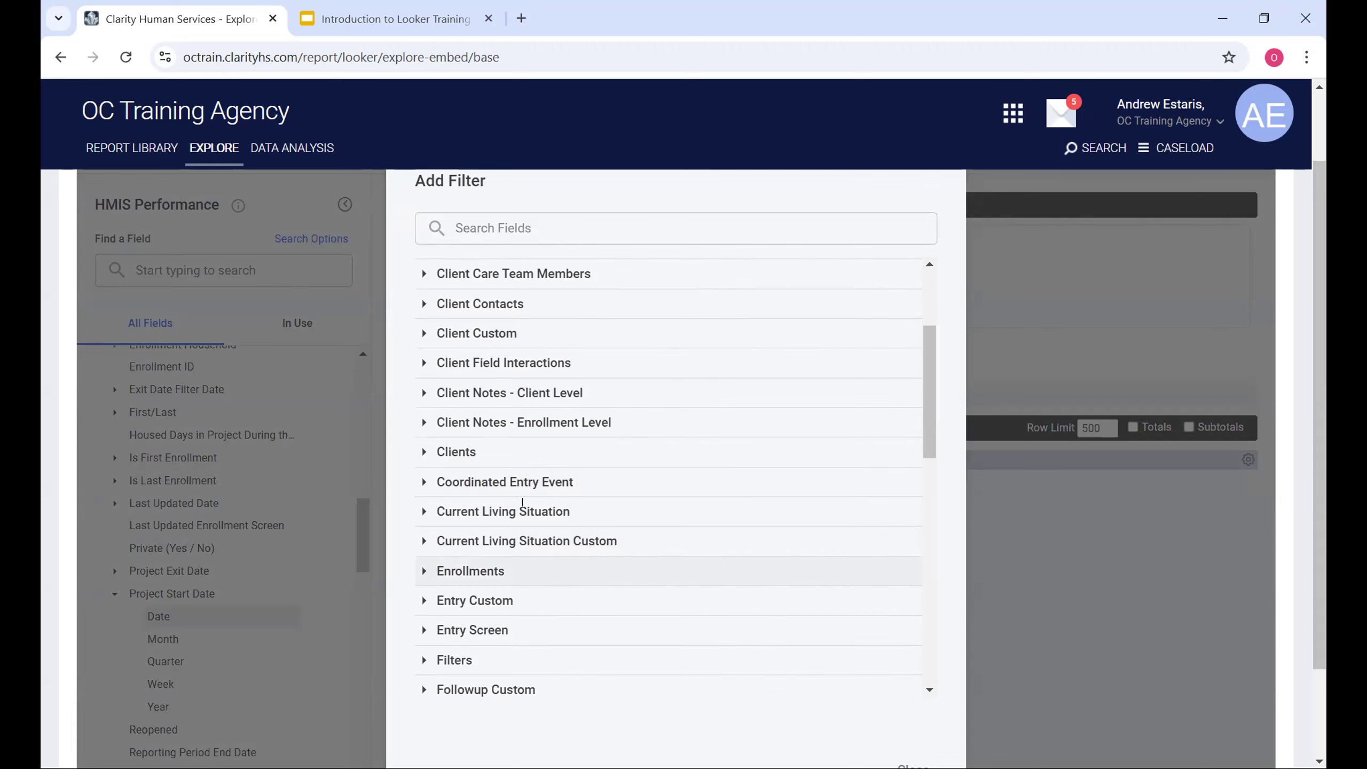
pyautogui.scroll(-3, 522, 502)
pyautogui.scroll(2, 523, 509)
pyautogui.scroll(-2, 525, 514)
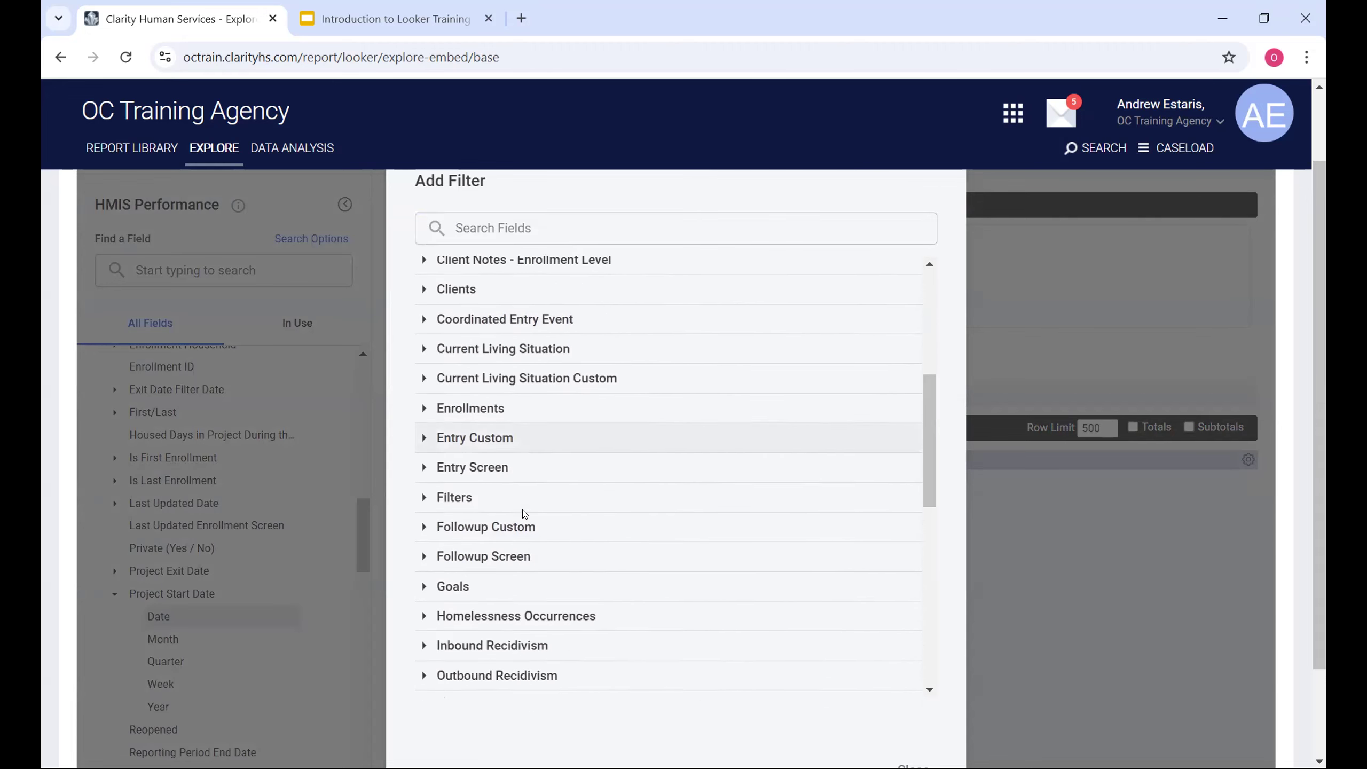
pyautogui.scroll(6, 519, 491)
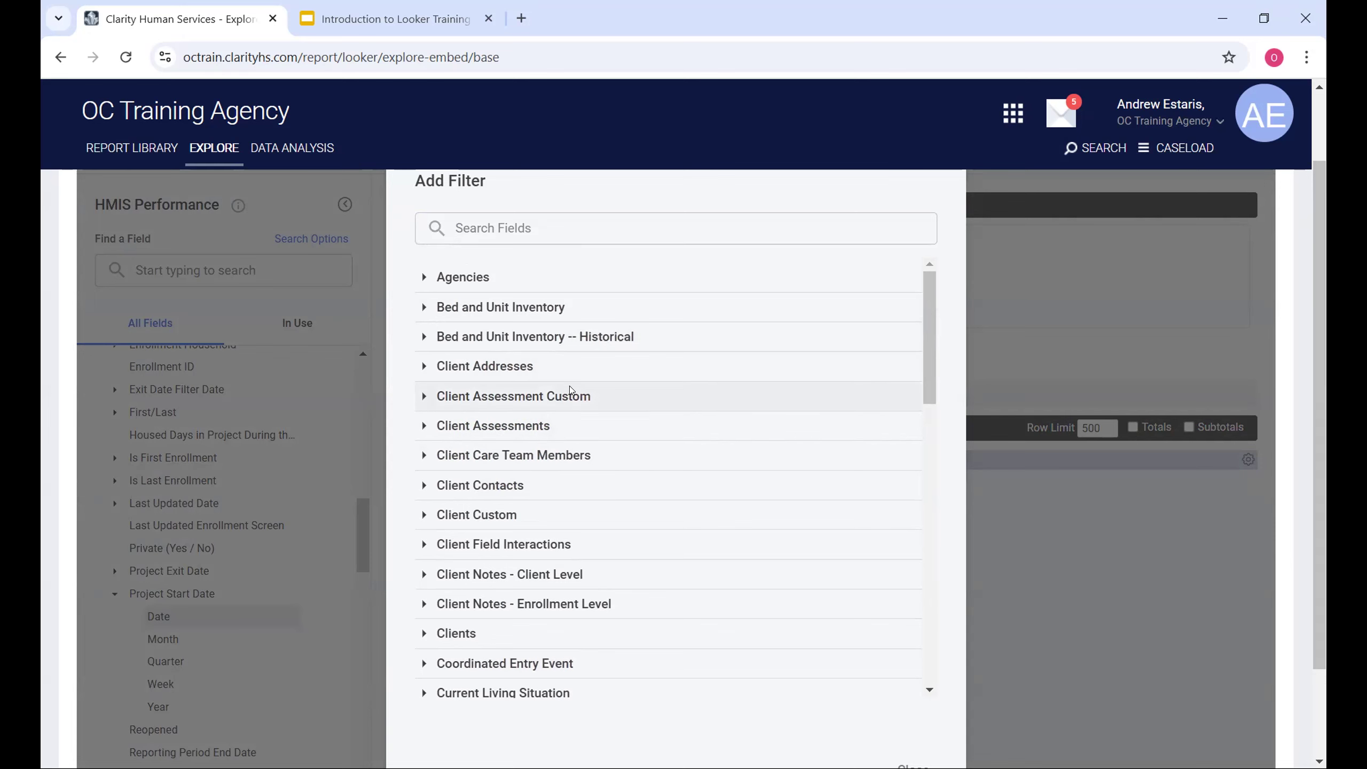
pyautogui.scroll(-3, 562, 408)
pyautogui.scroll(-3, 547, 460)
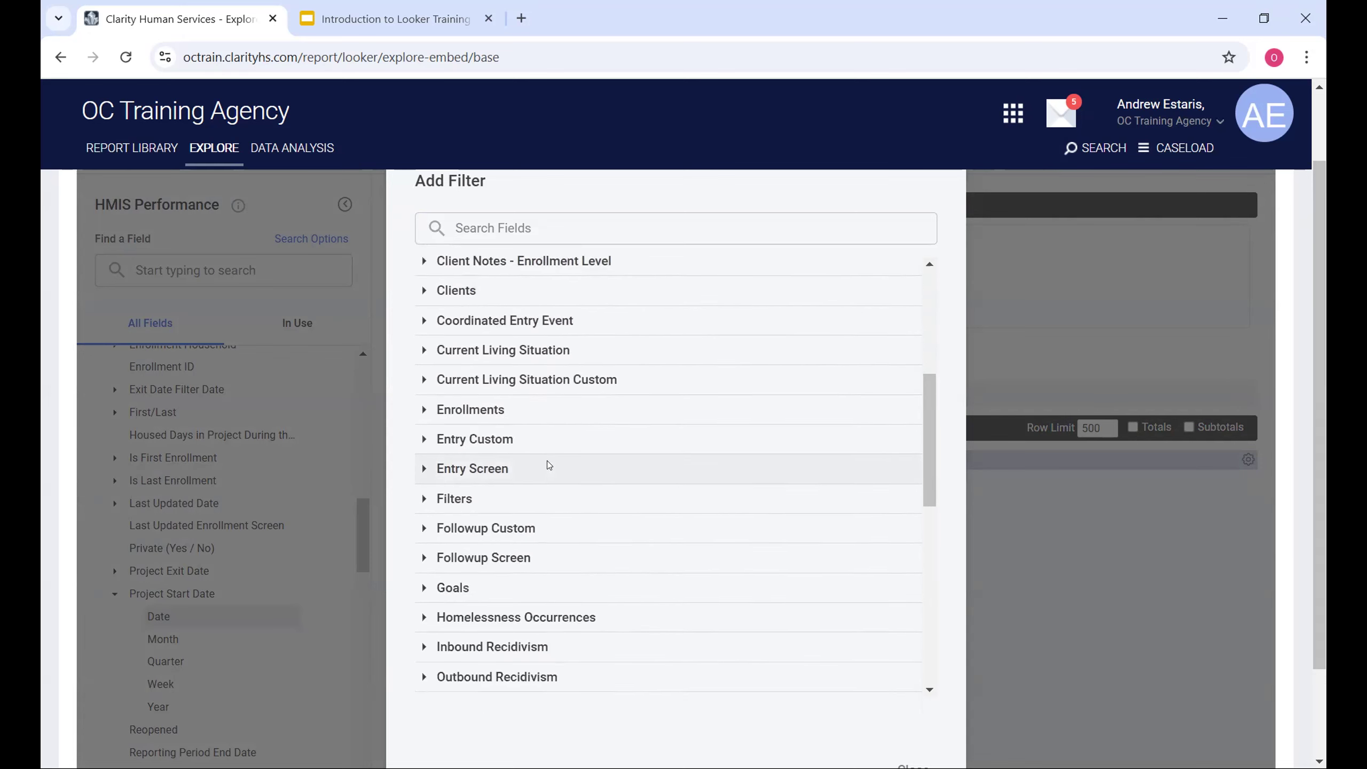
pyautogui.scroll(-5, 522, 460)
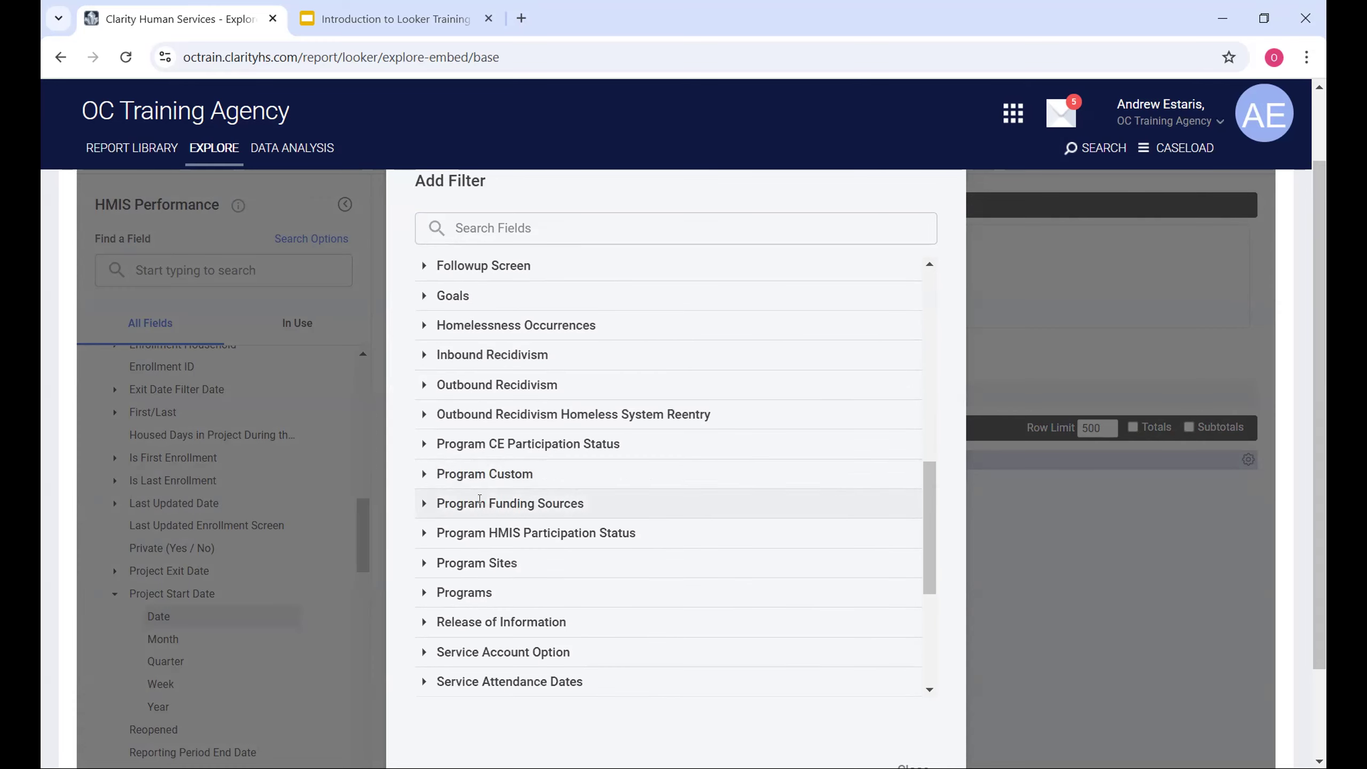
pyautogui.click(428, 587)
pyautogui.scroll(-4, 560, 524)
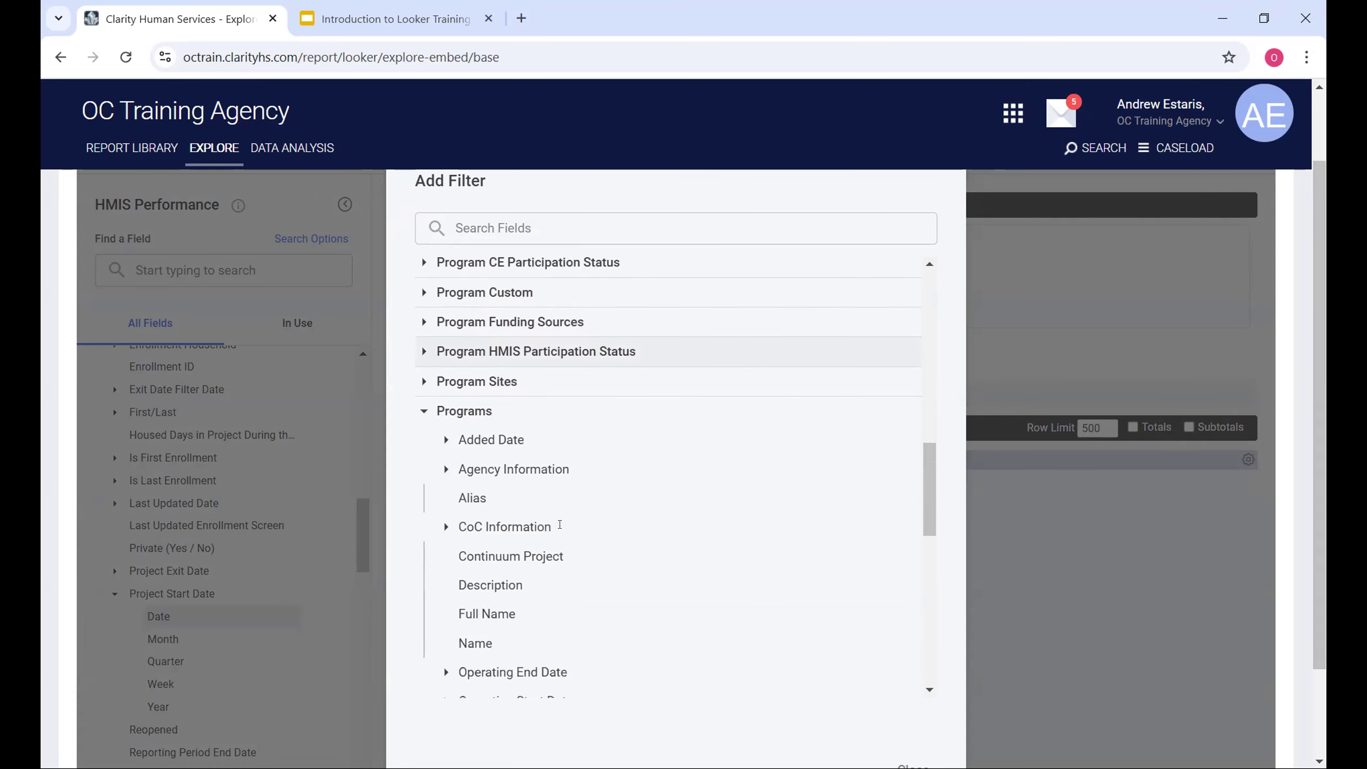
pyautogui.scroll(-2, 559, 524)
pyautogui.click(491, 552)
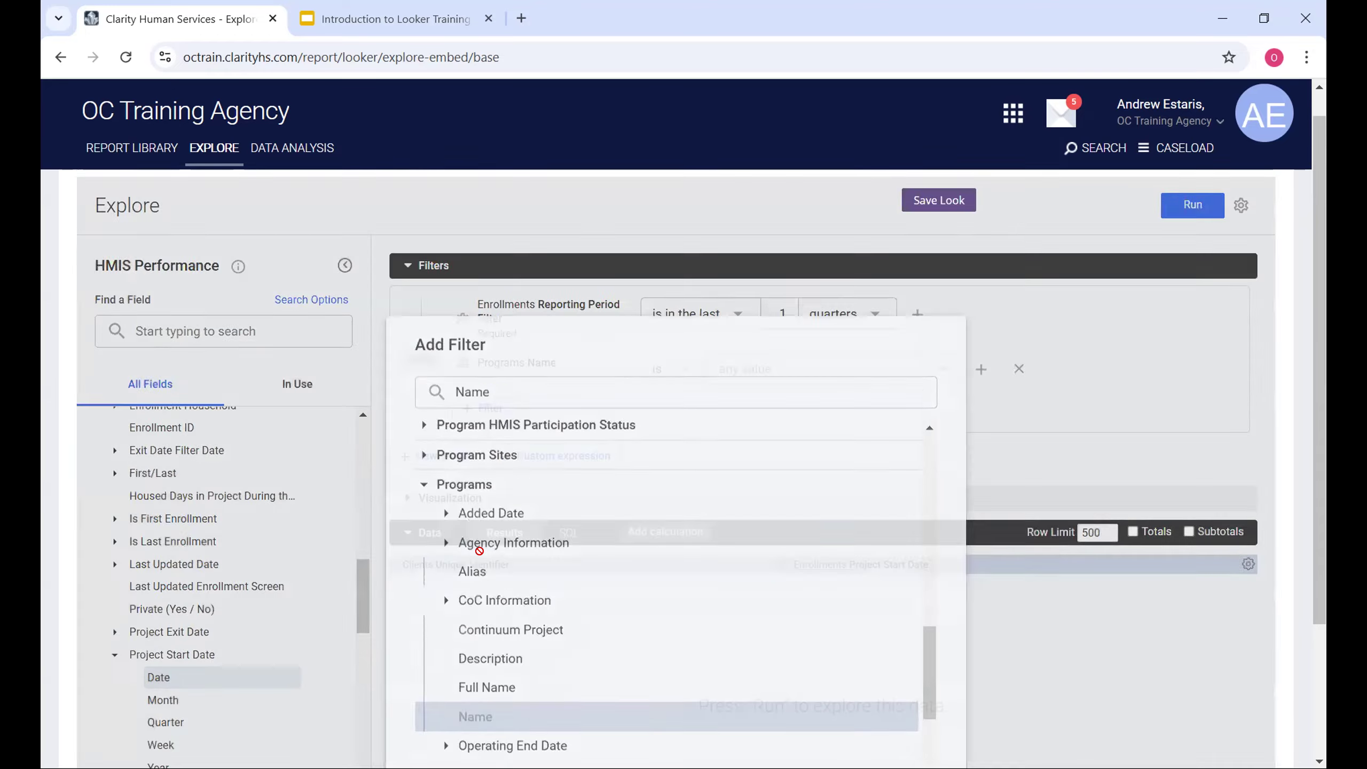
# Set the Programs Name filter to Springfield Homeless Shelter
pyautogui.click(780, 392)
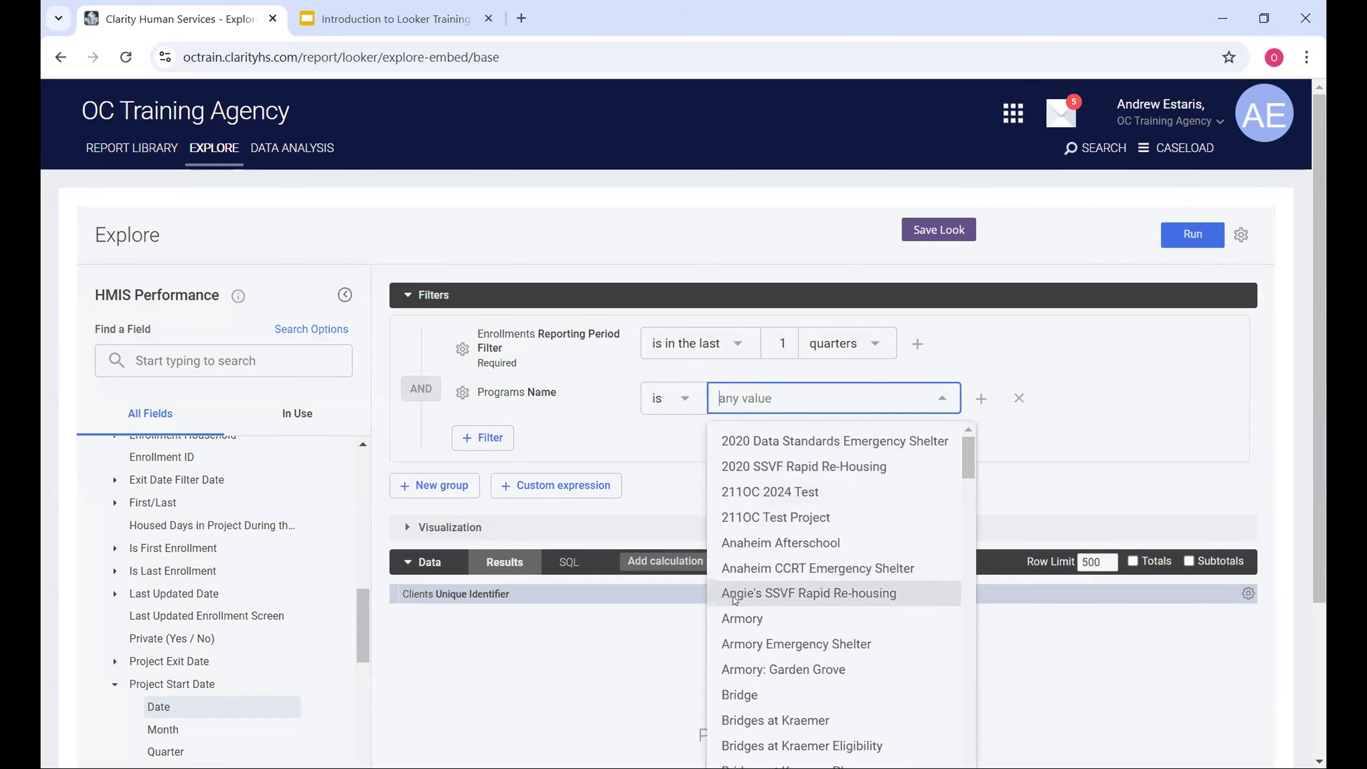
pyautogui.write('springfield')
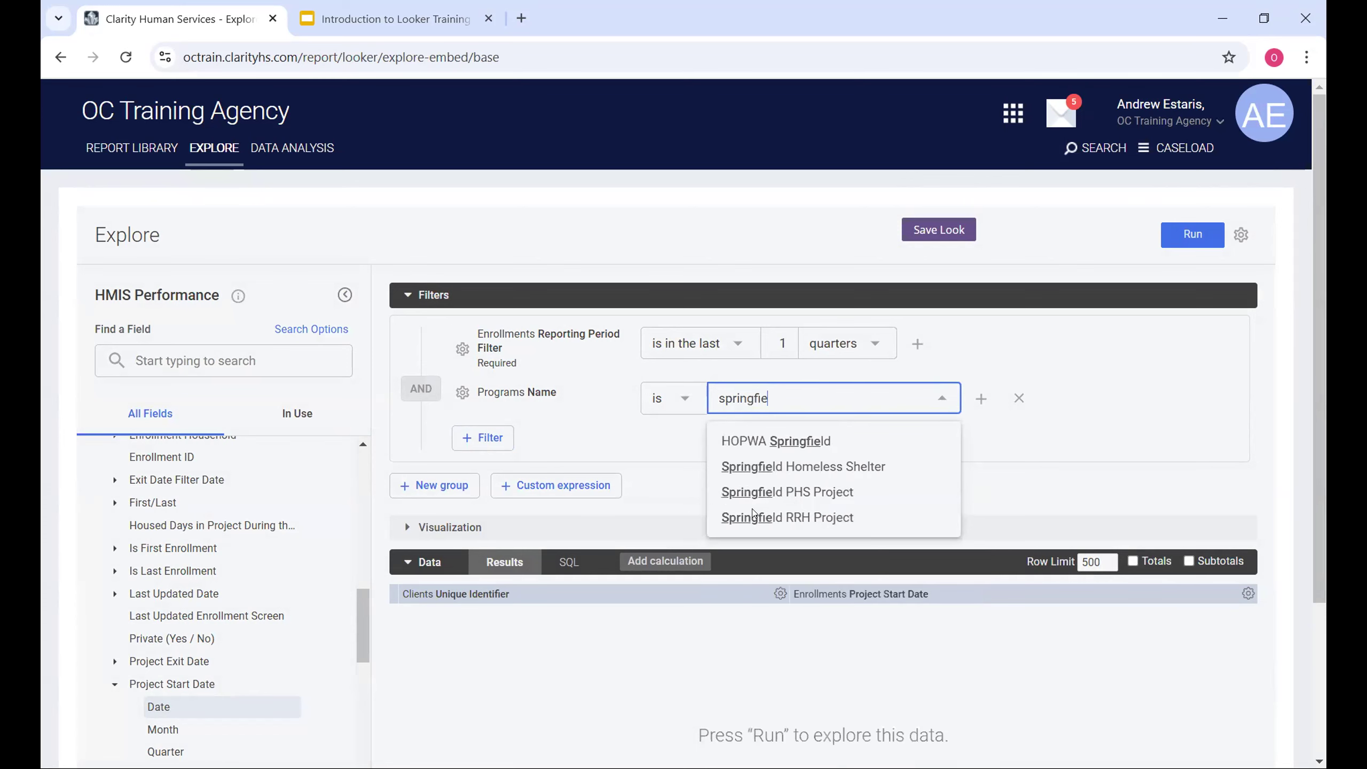
pyautogui.click(761, 473)
pyautogui.scroll(-3, 1028, 467)
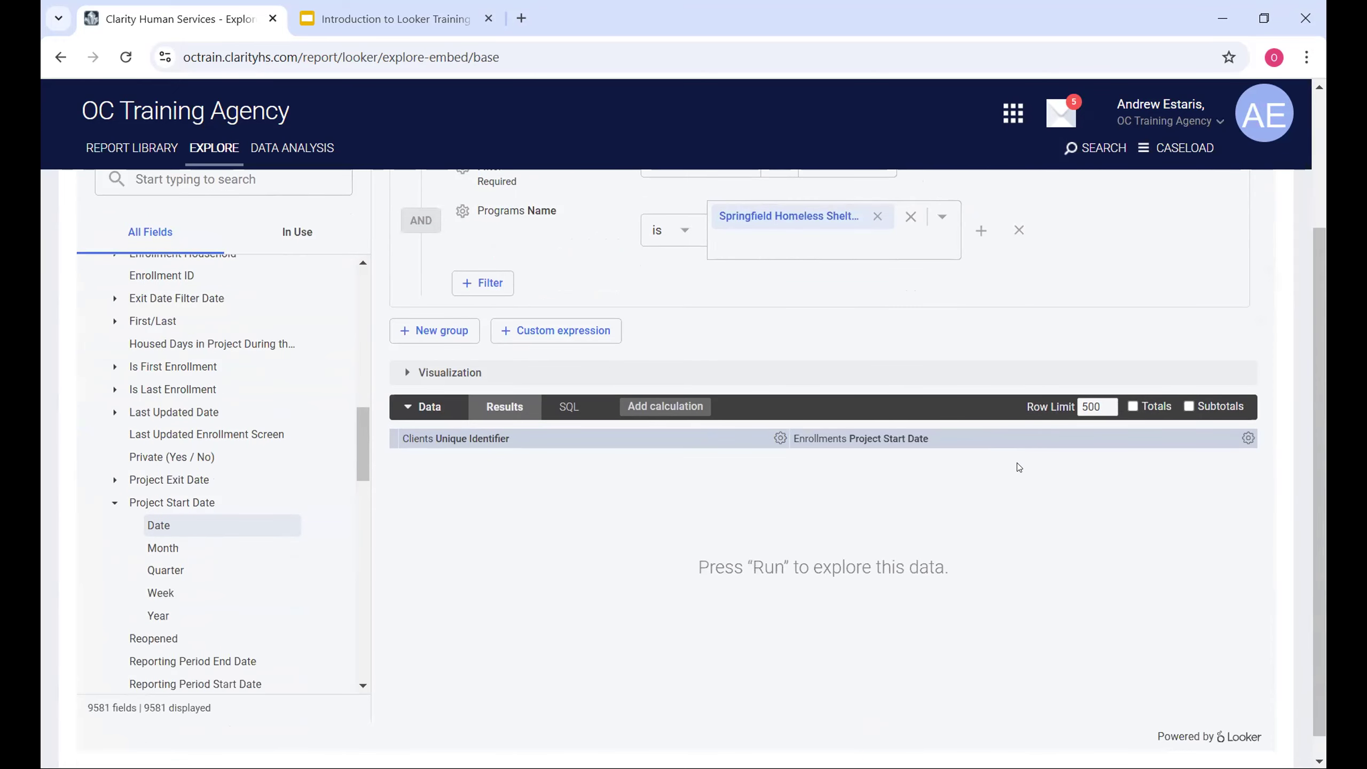
# Run the report and review the client identifiers and project start dates in the results
pyautogui.scroll(3, 1018, 467)
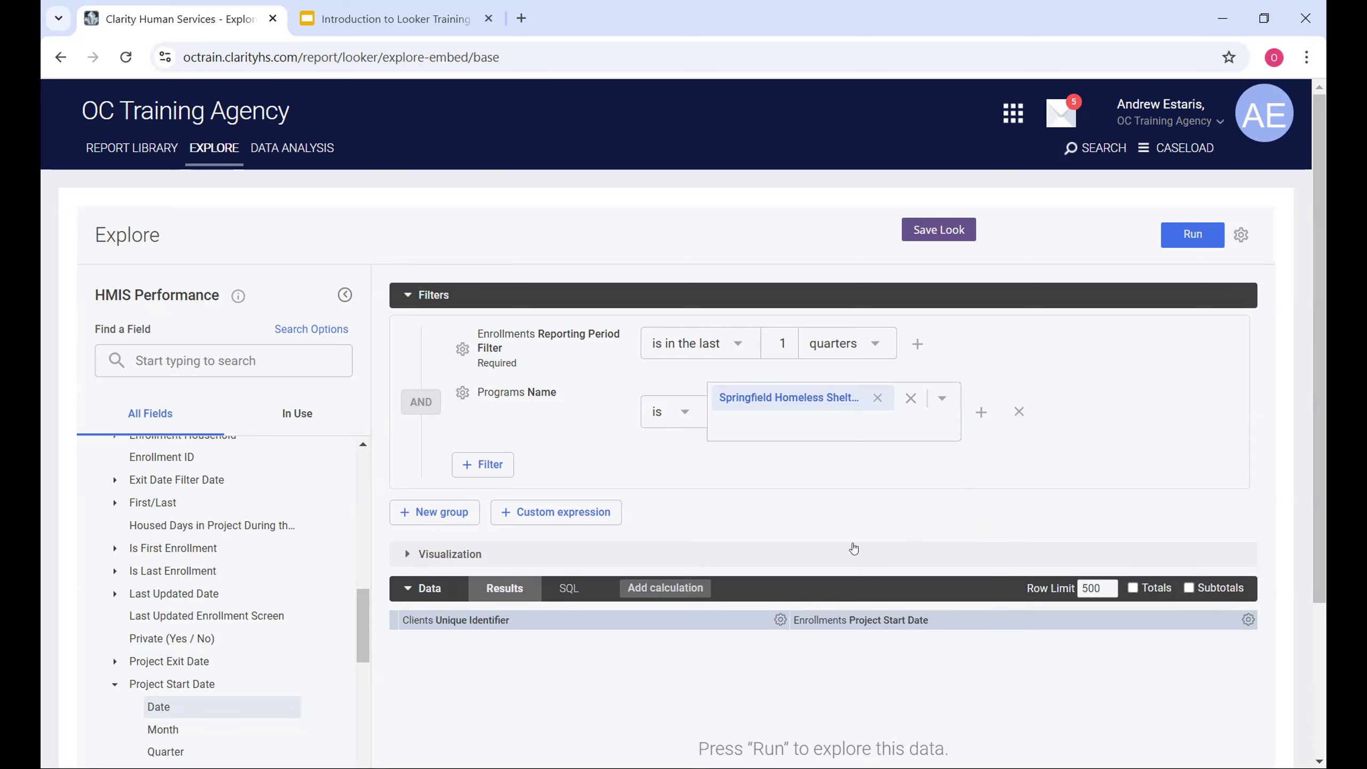
pyautogui.scroll(-2, 889, 652)
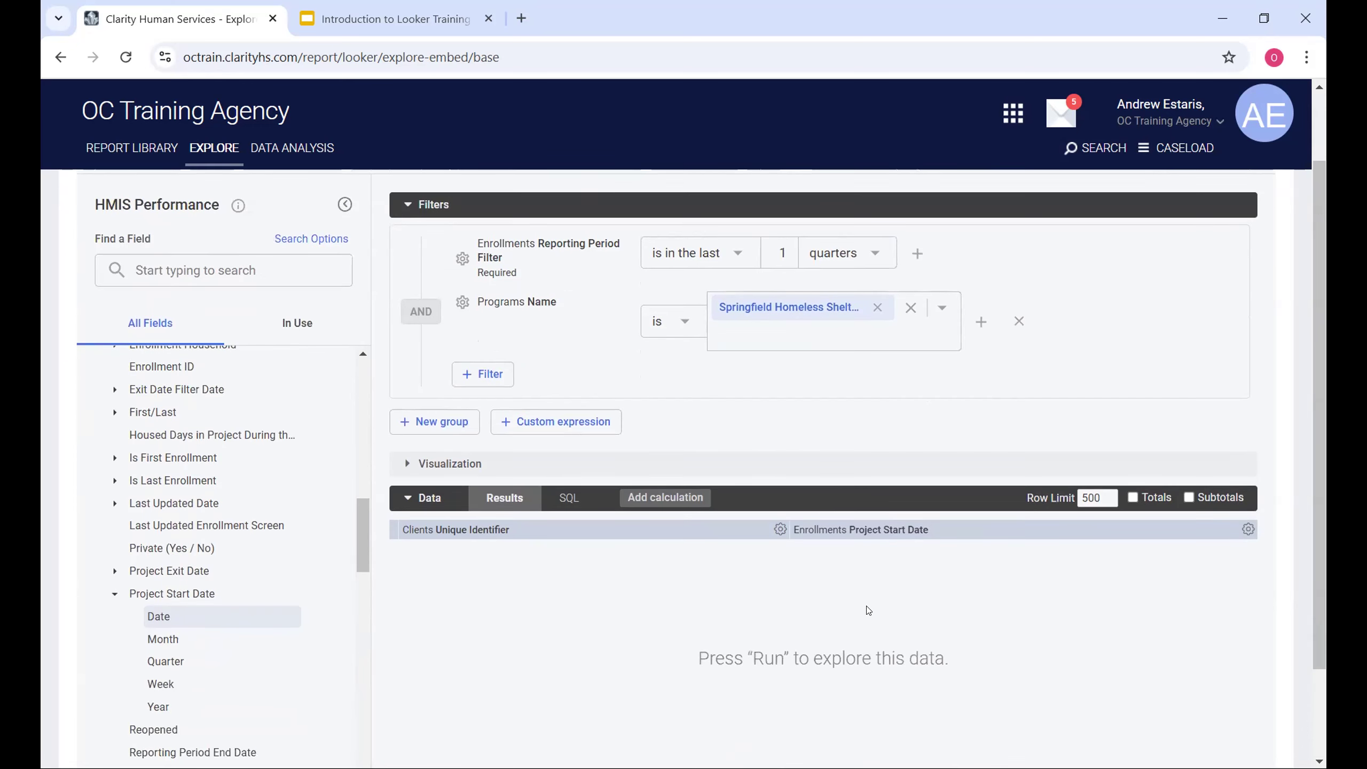
pyautogui.scroll(2, 992, 463)
pyautogui.click(1197, 242)
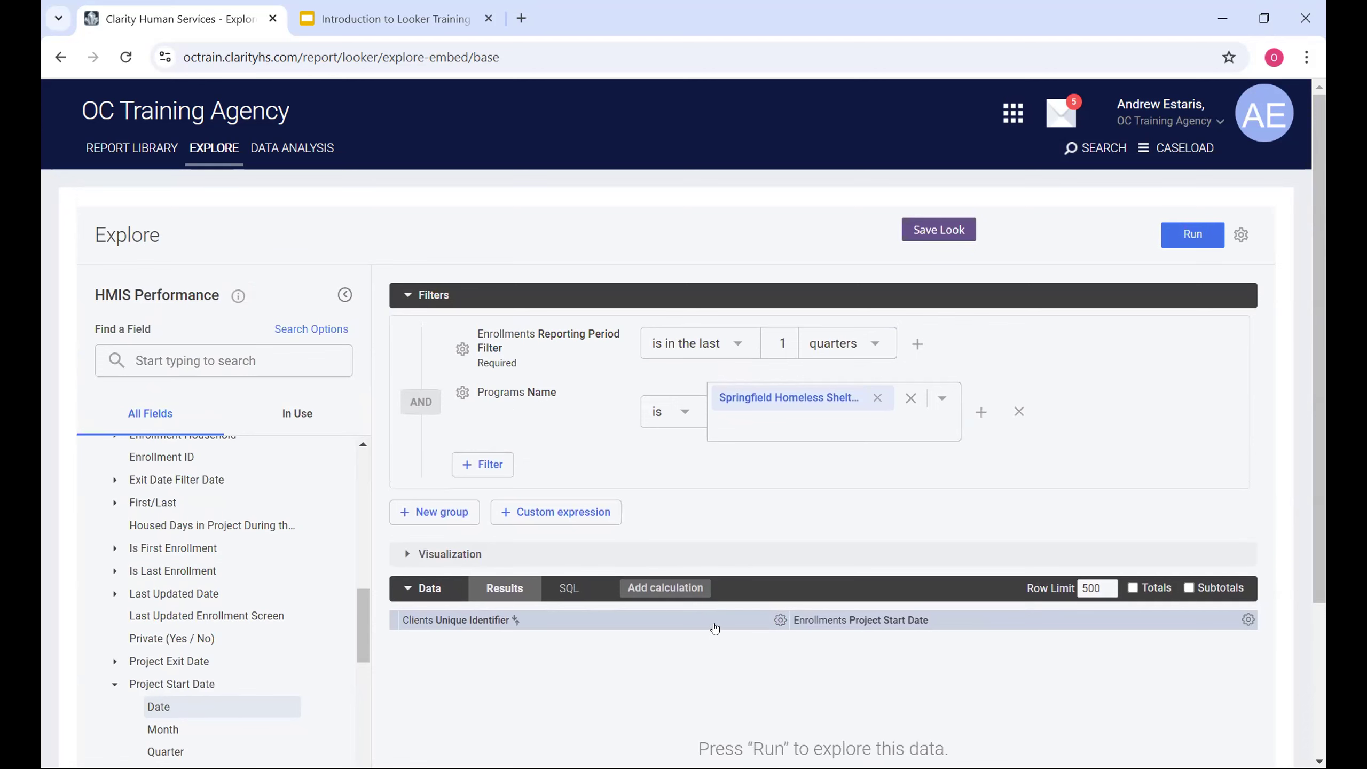
pyautogui.scroll(-2, 714, 624)
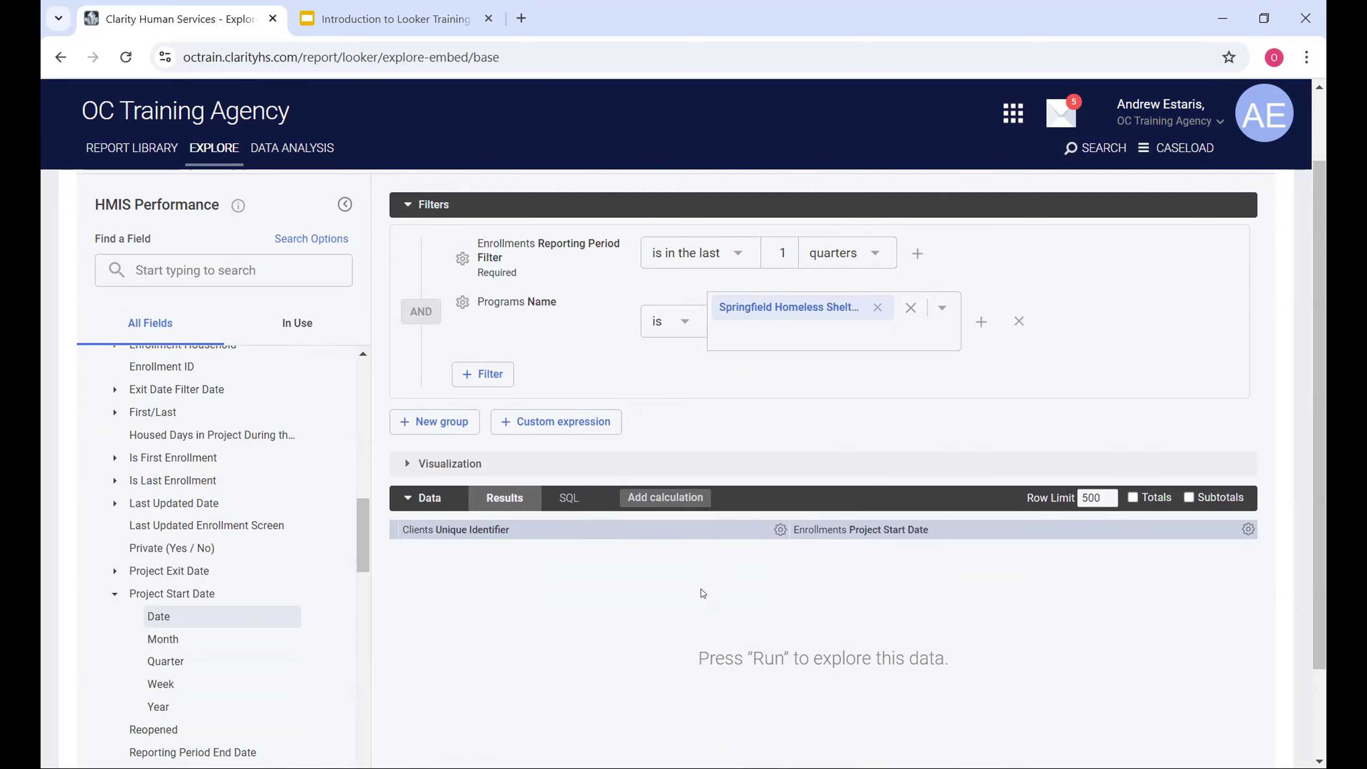
pyautogui.scroll(2, 702, 593)
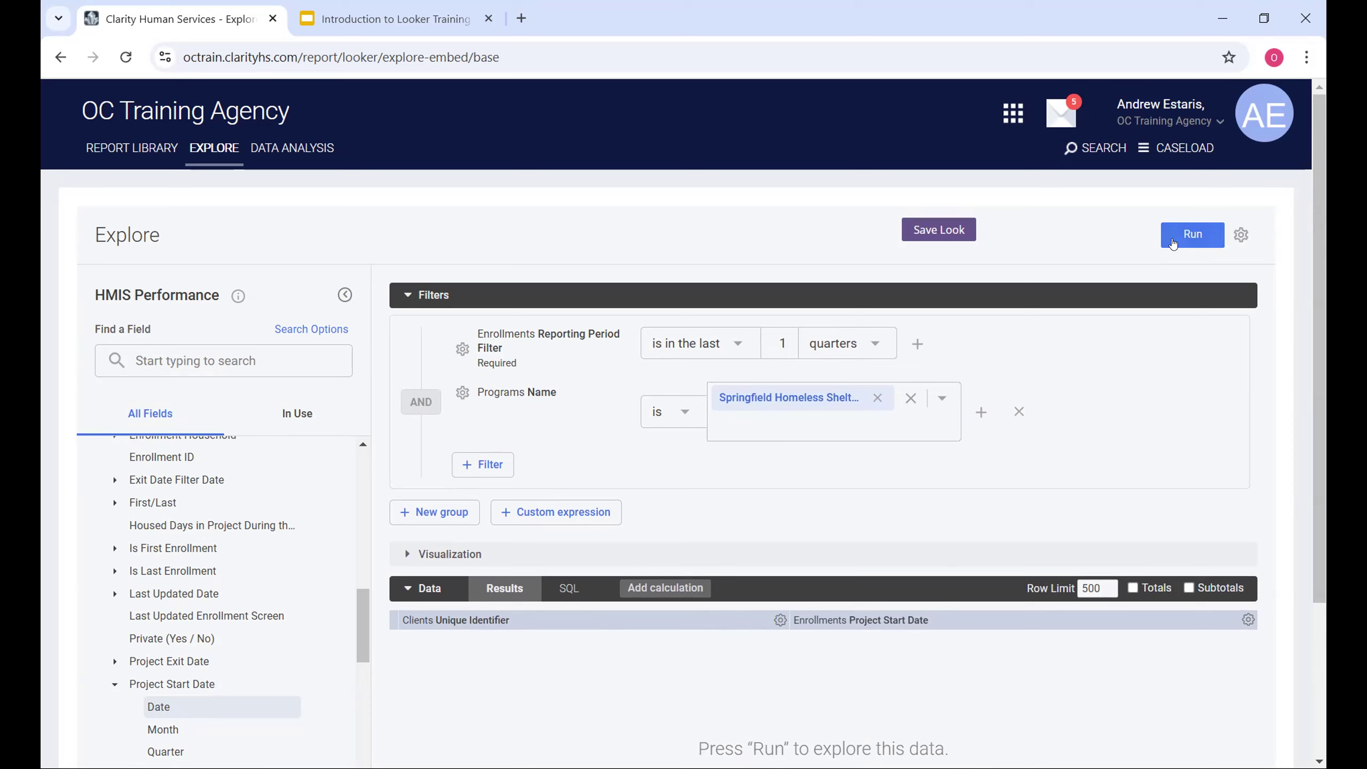
pyautogui.click(1177, 237)
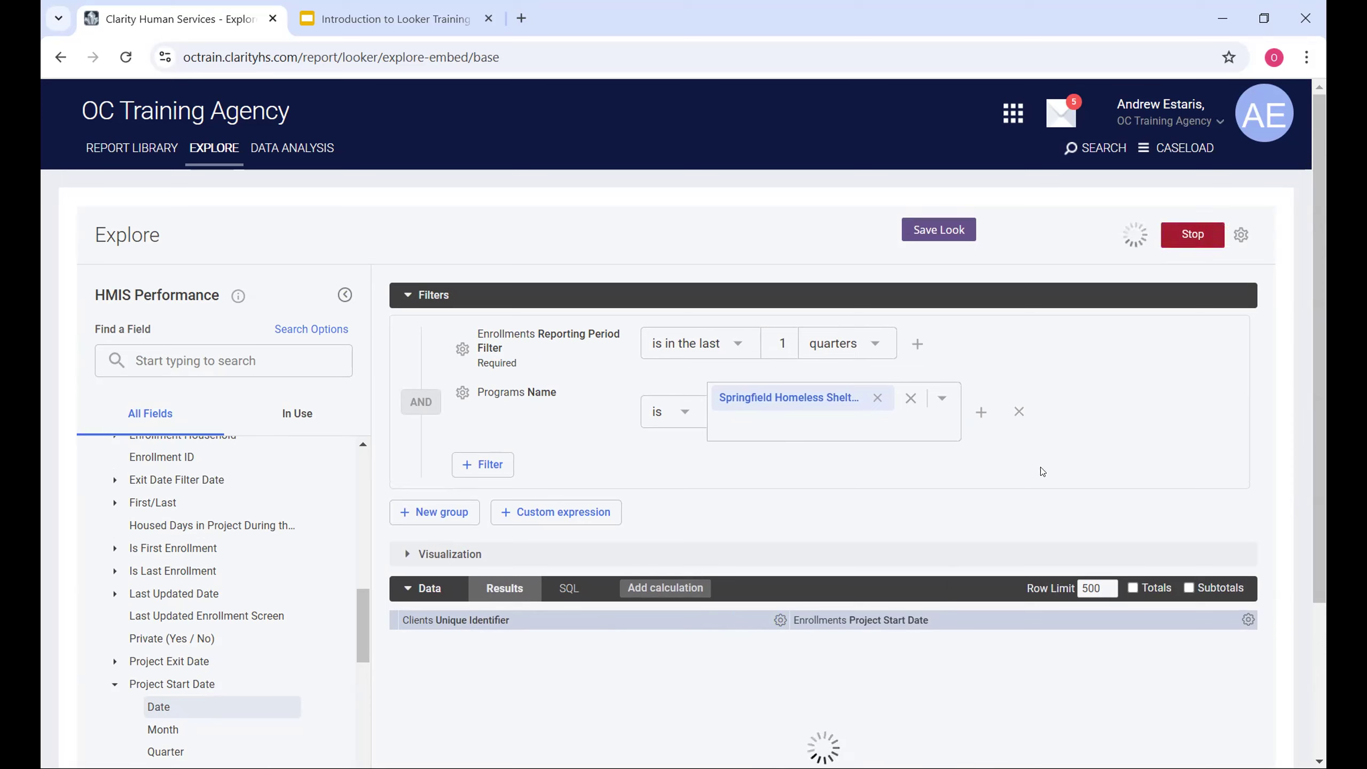
pyautogui.scroll(-2, 914, 490)
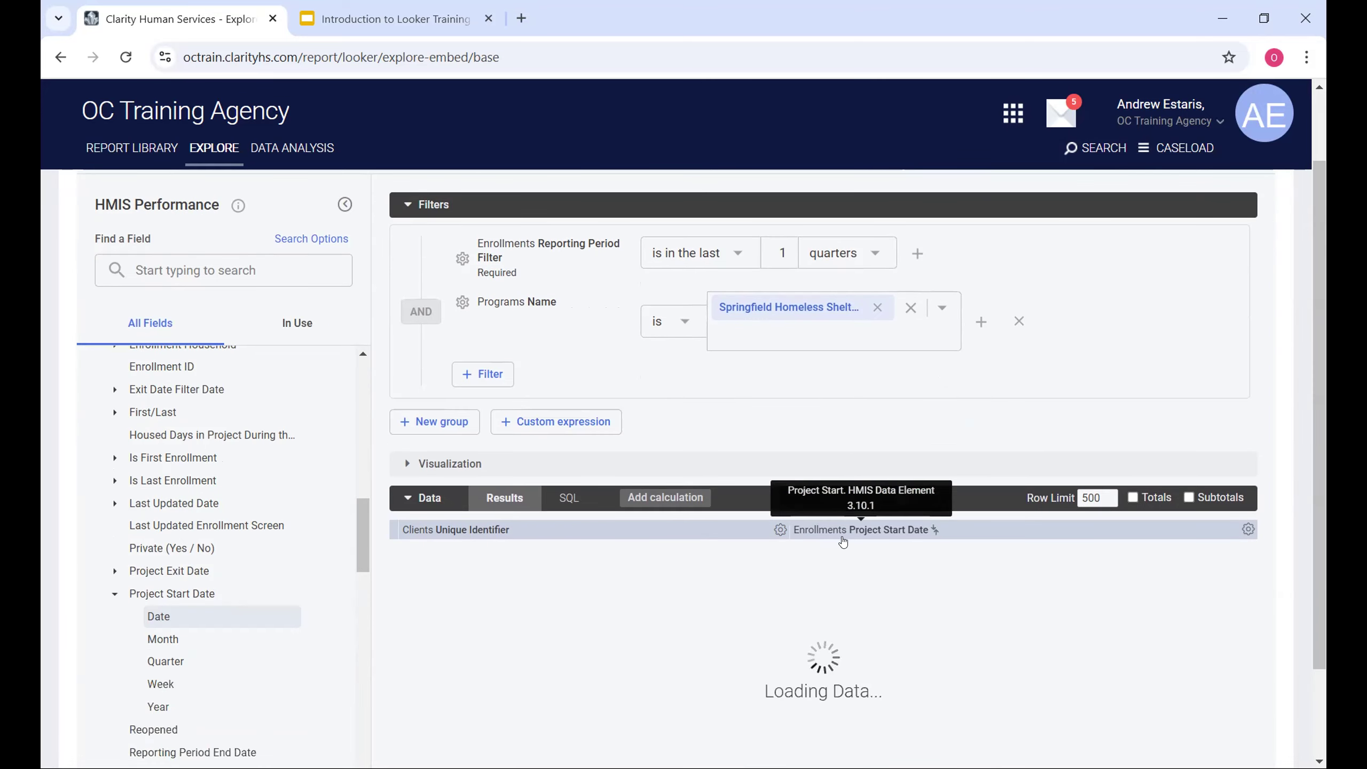
pyautogui.scroll(2, 861, 402)
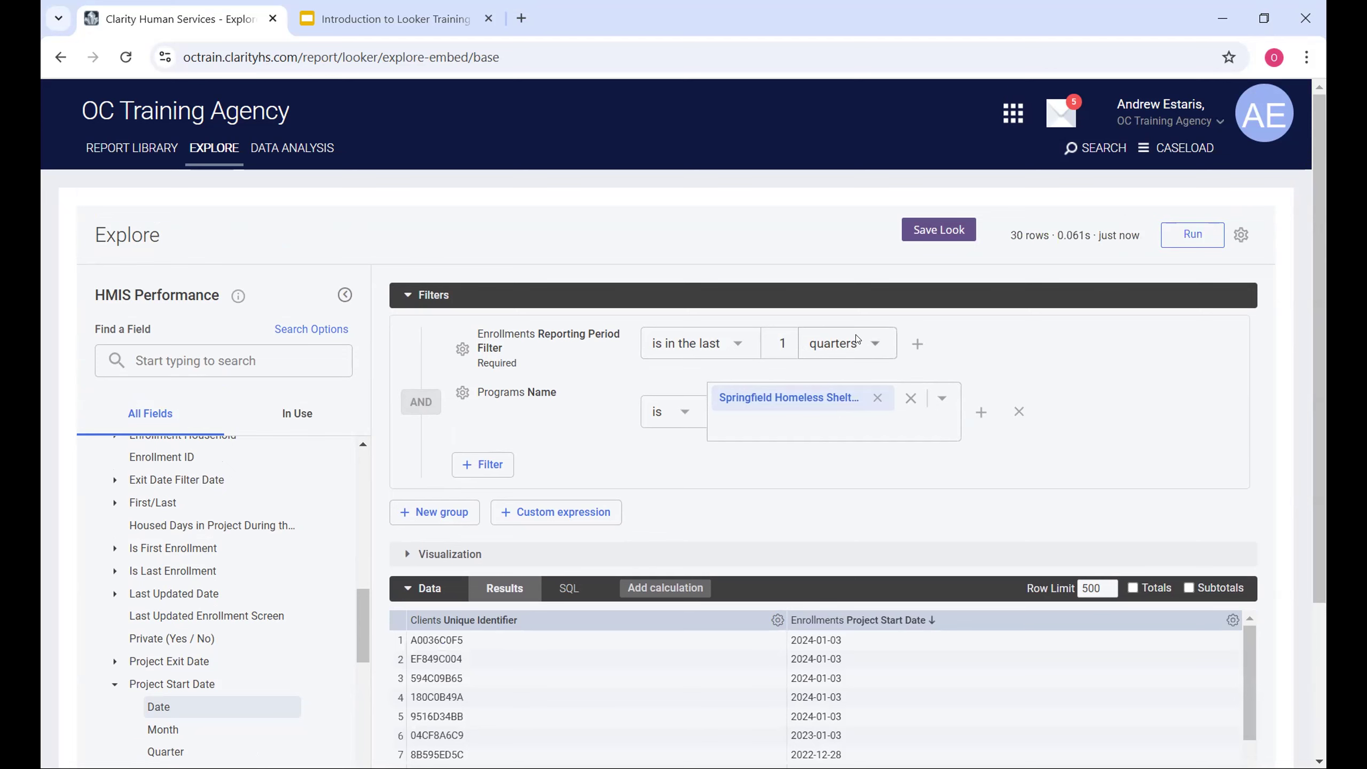
pyautogui.scroll(-4, 767, 579)
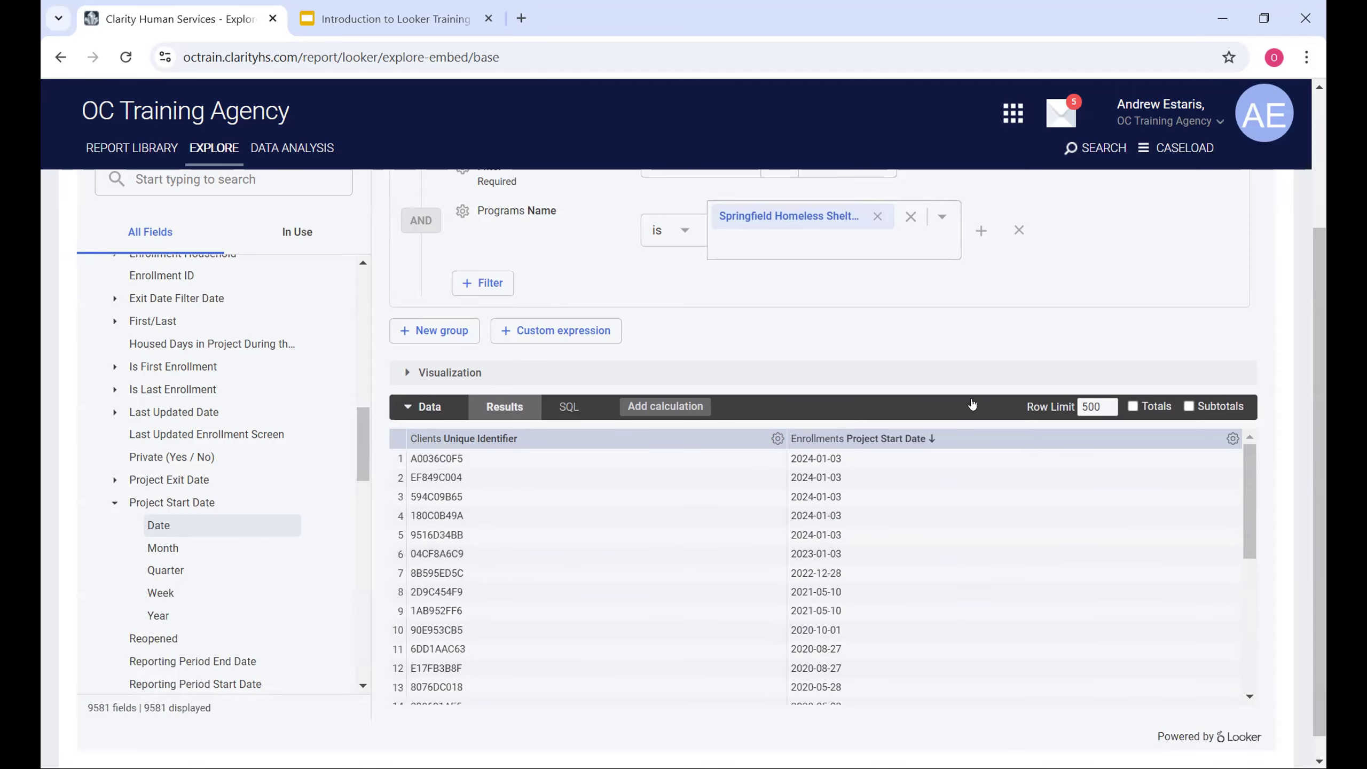
pyautogui.scroll(4, 965, 426)
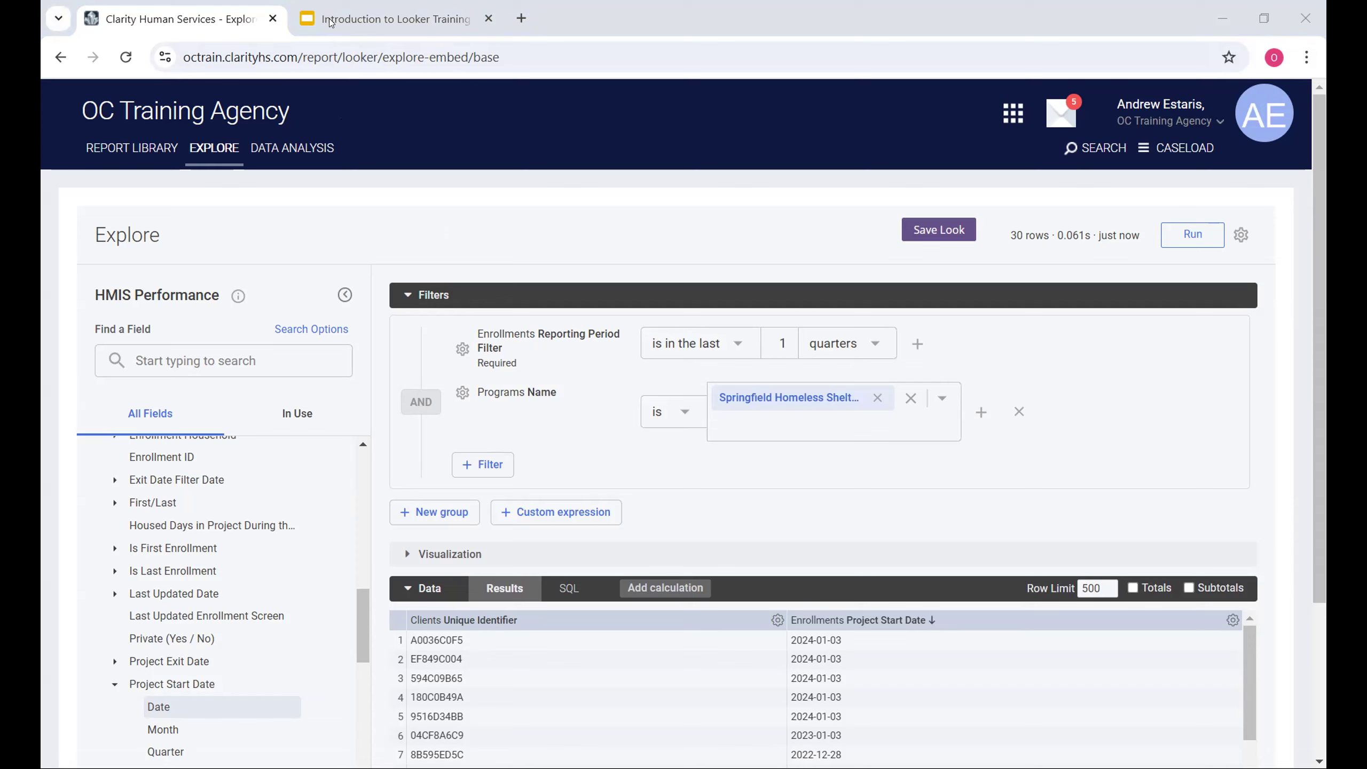
# Limit the field list to the fields in use and add a filter on the Clients Unique Identifier
pyautogui.scroll(10, 226, 592)
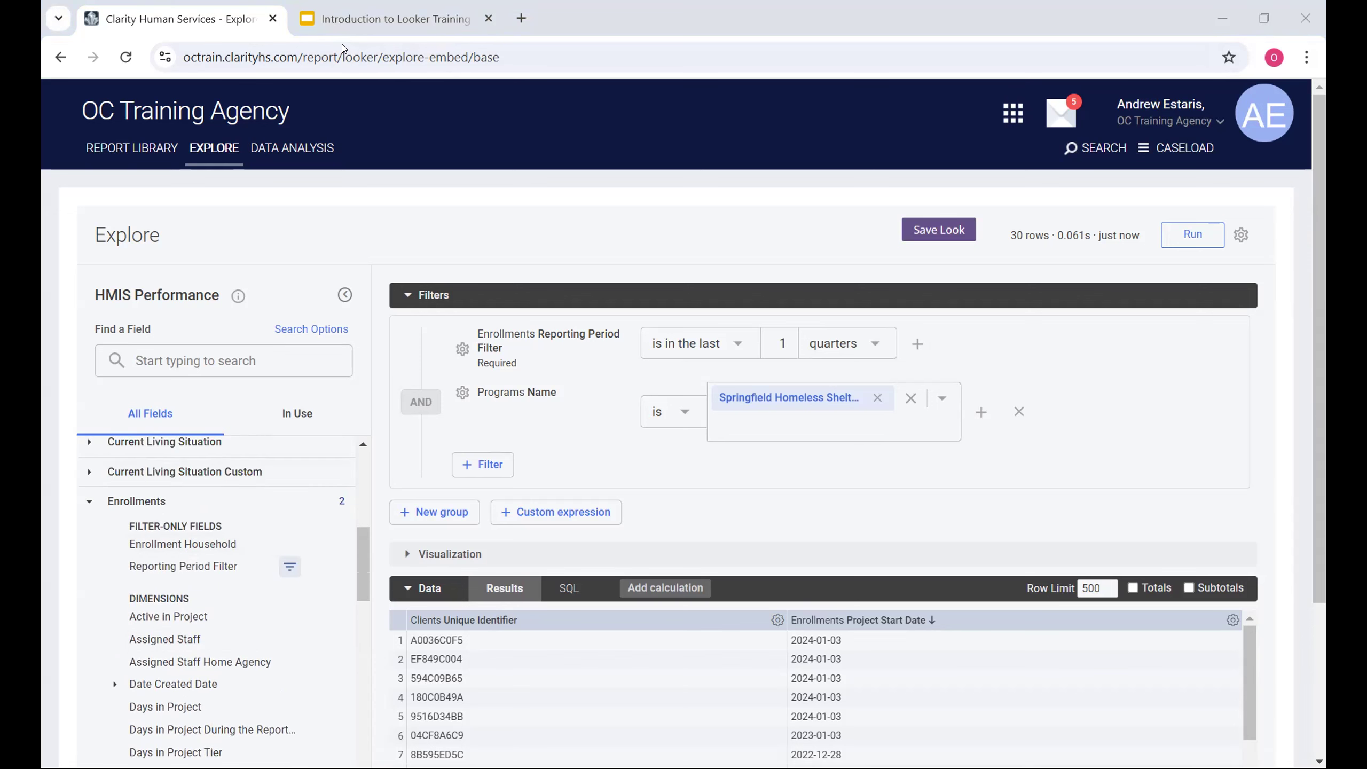
pyautogui.scroll(5, 247, 555)
pyautogui.scroll(-3, 247, 555)
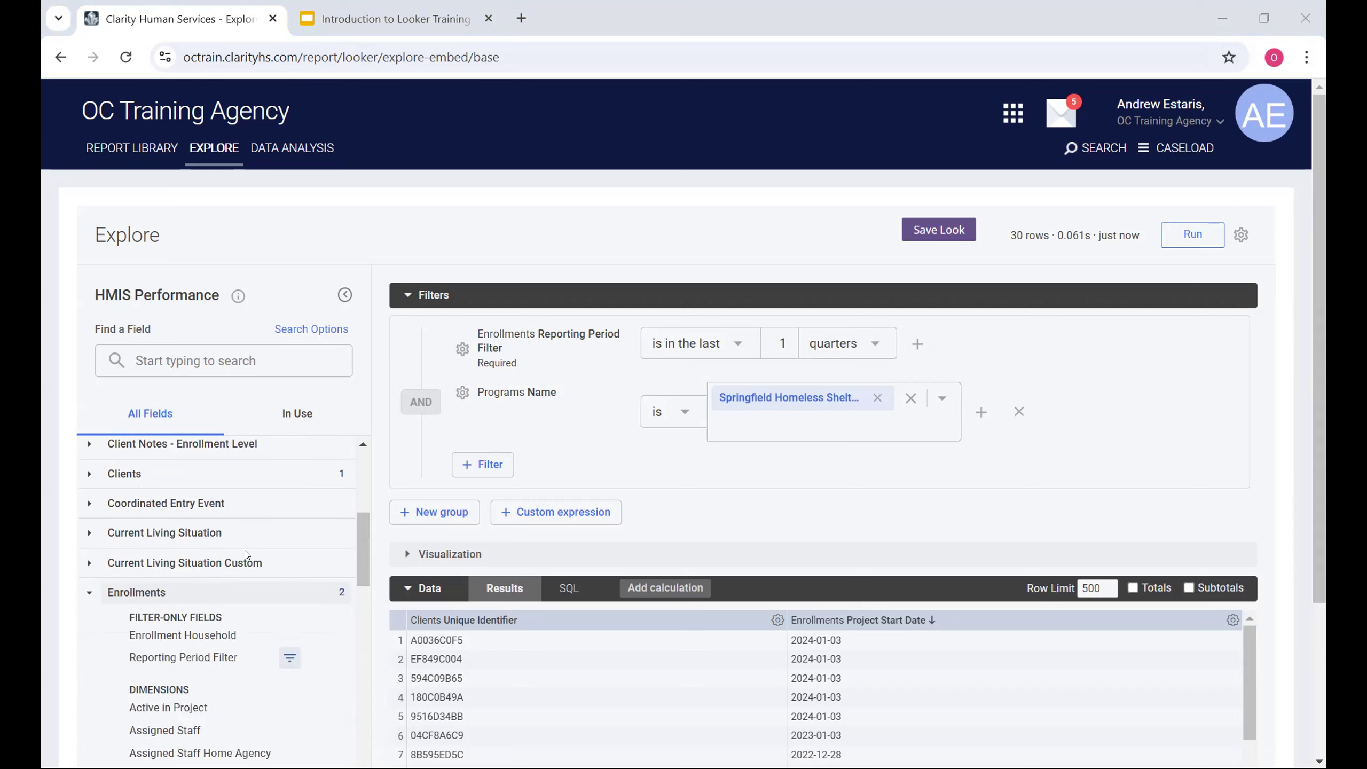
pyautogui.scroll(-2, 240, 563)
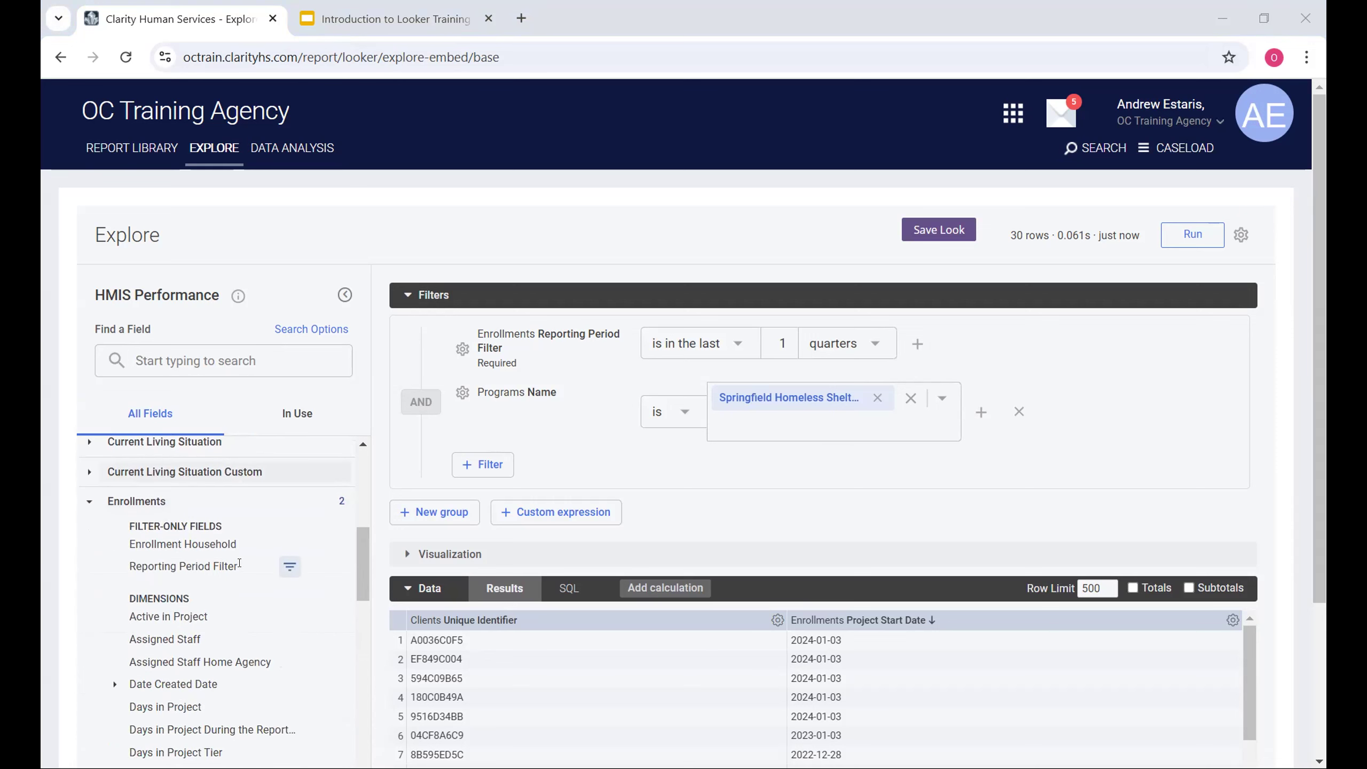
pyautogui.scroll(5, 239, 562)
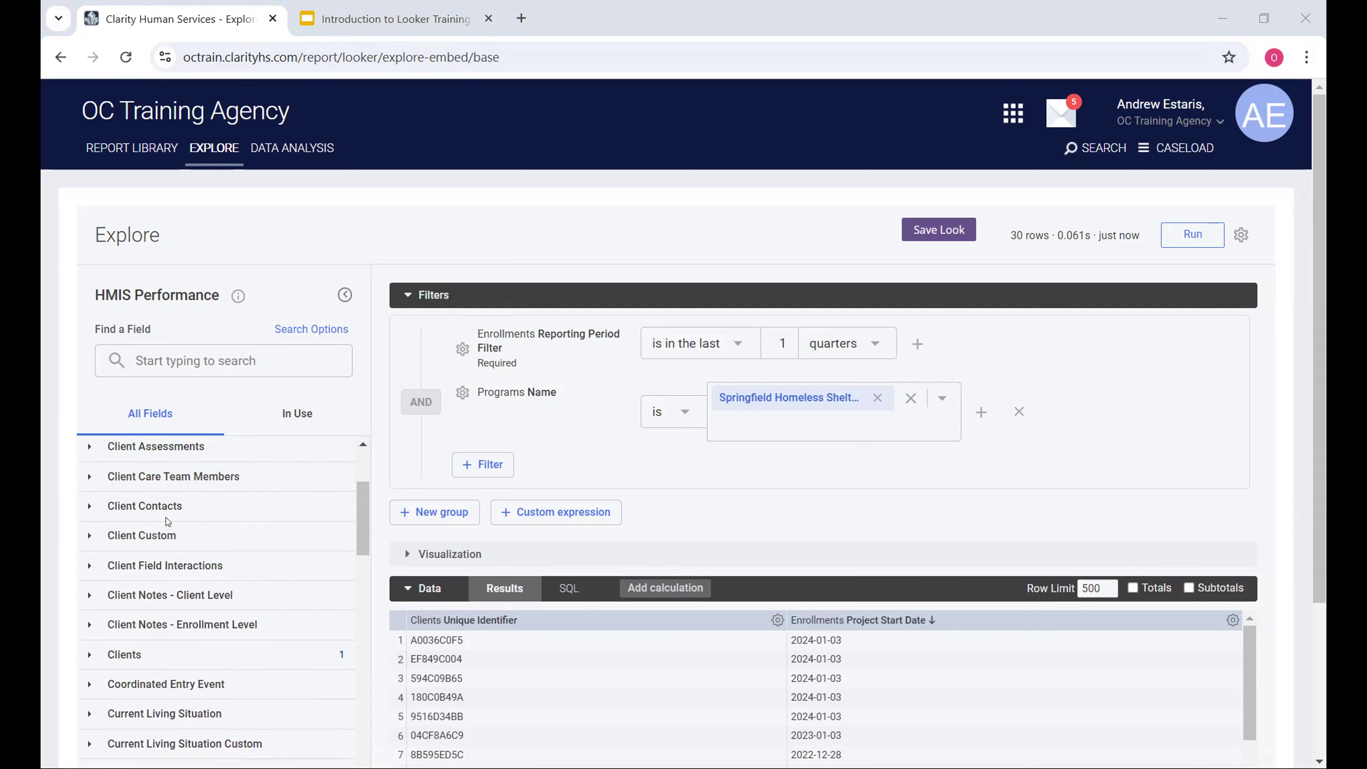
pyautogui.click(284, 425)
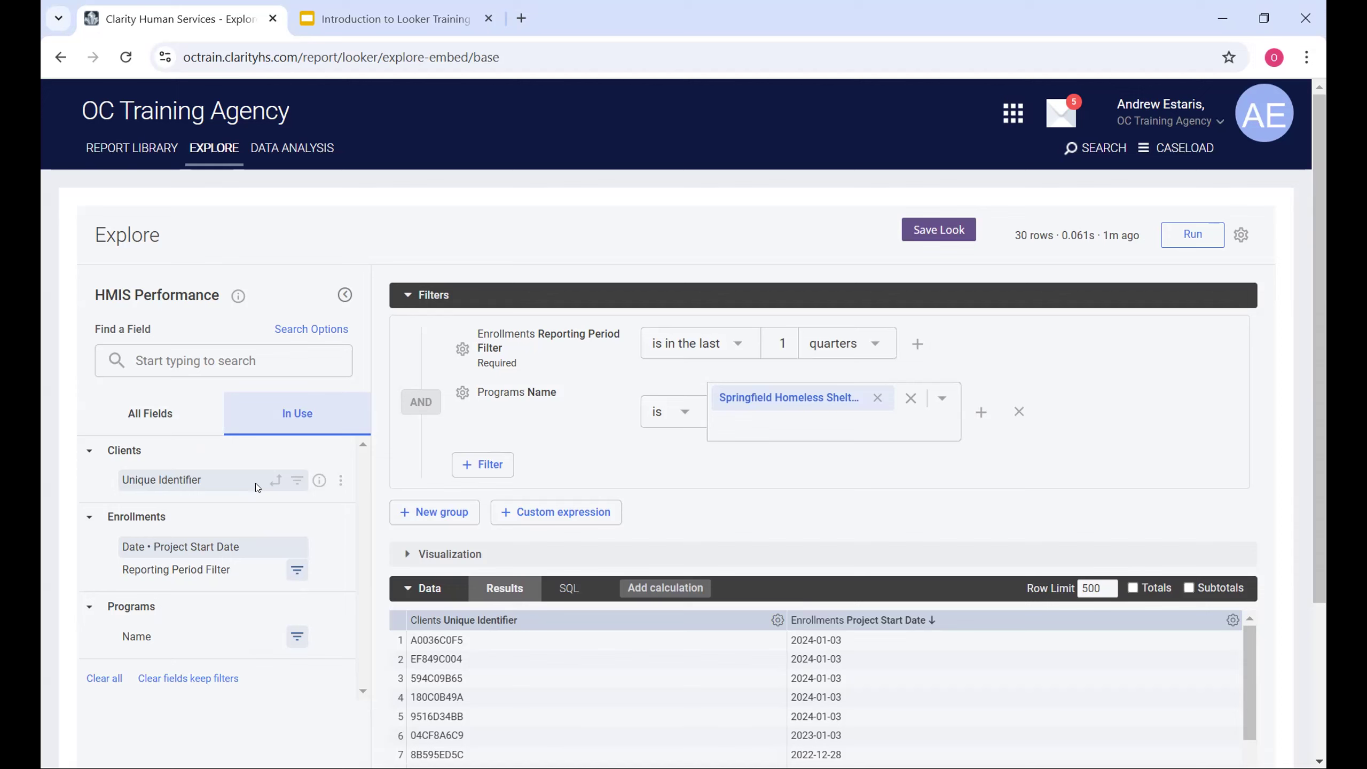
pyautogui.click(297, 482)
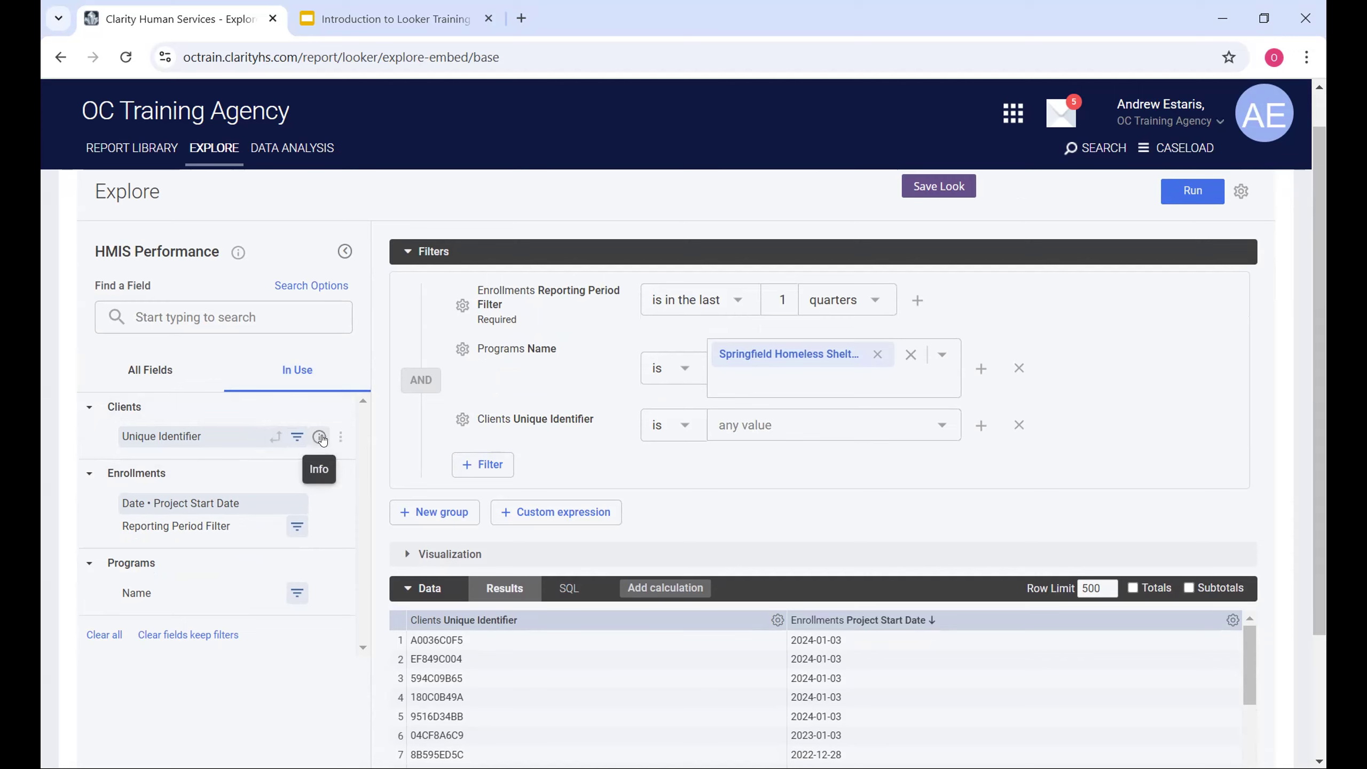
# Examine the Unique Identifier field's description and its Aggregate and Group options
pyautogui.click(321, 437)
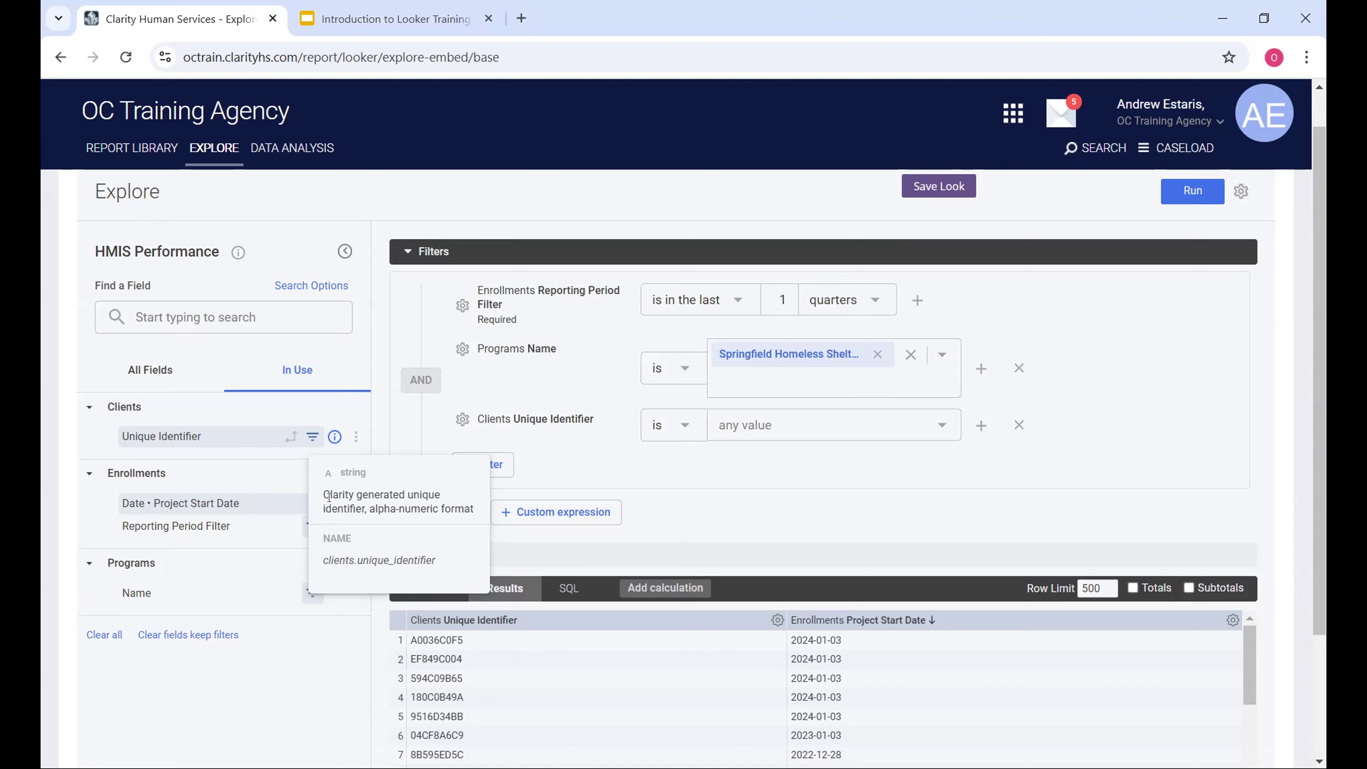
pyautogui.click(334, 437)
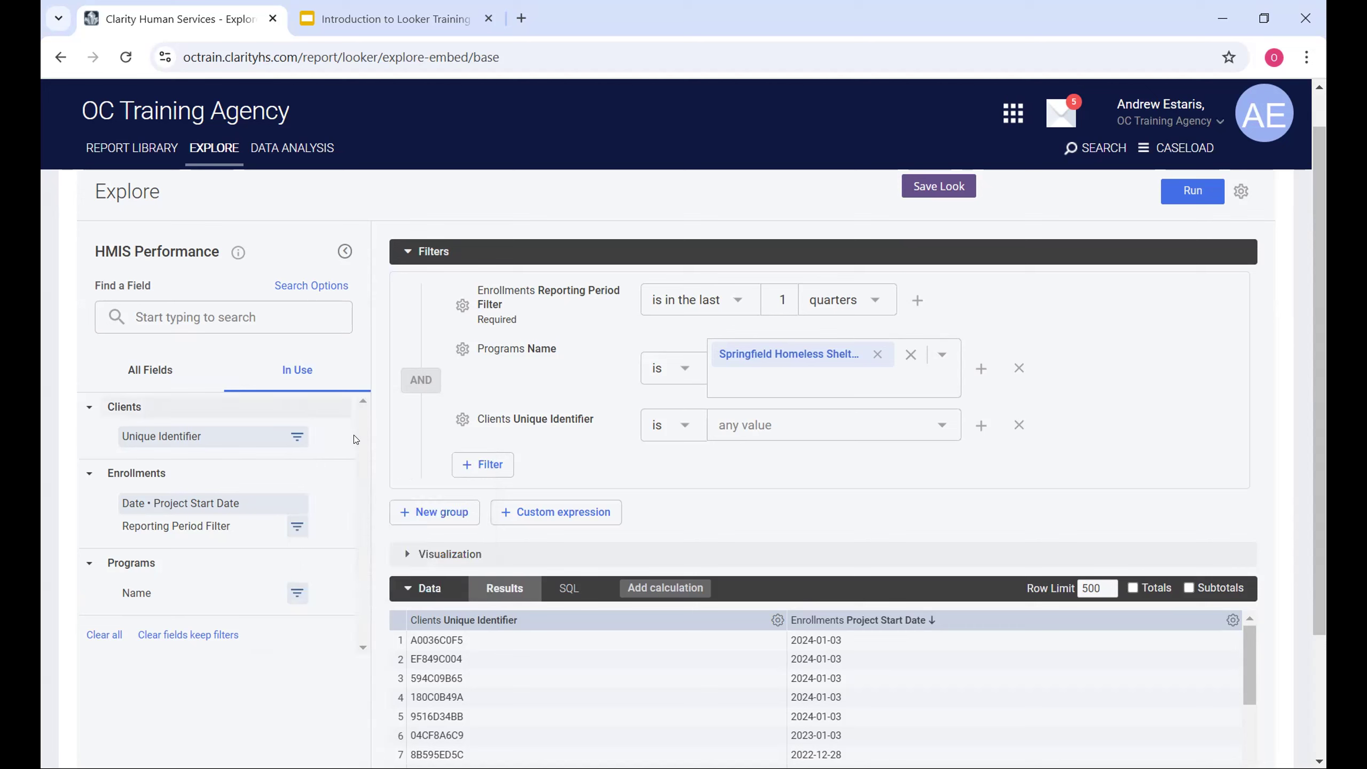
pyautogui.click(339, 440)
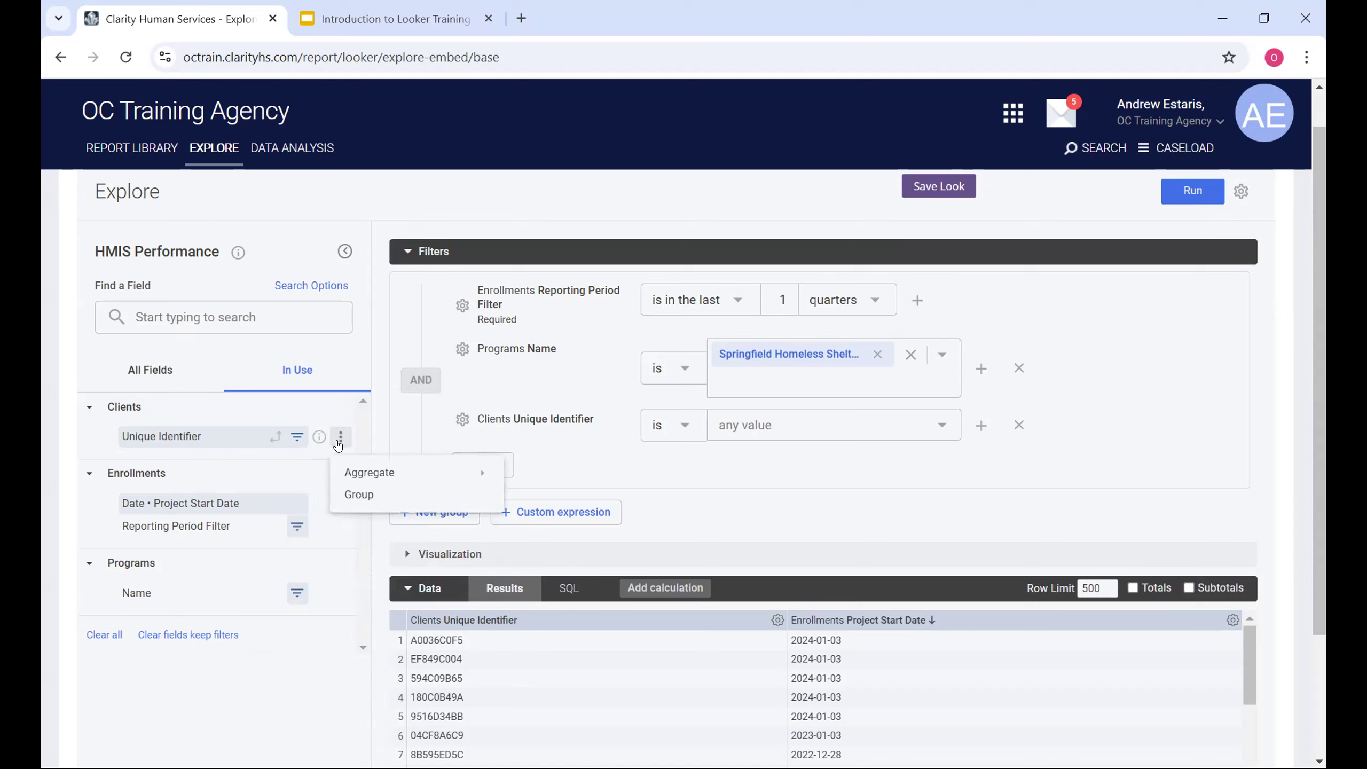
pyautogui.moveTo(378, 476)
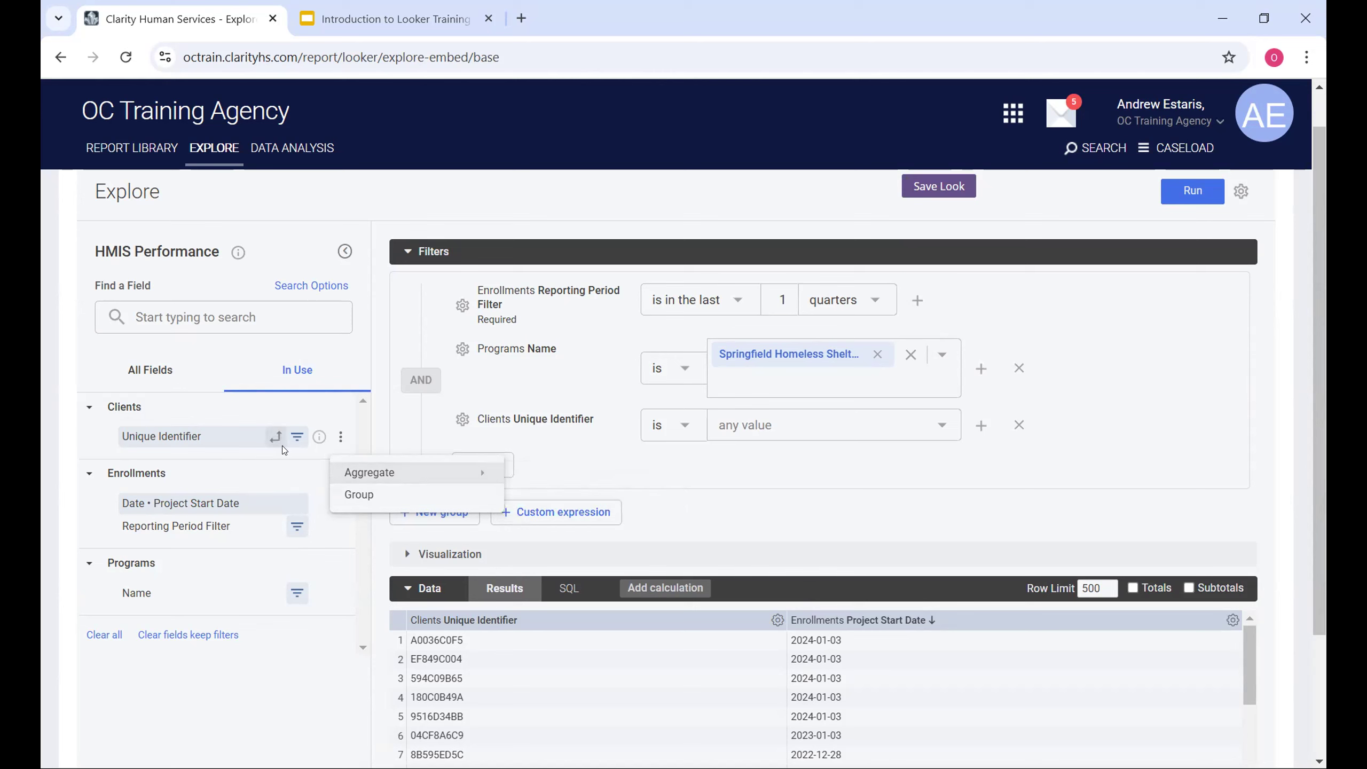
pyautogui.click(268, 449)
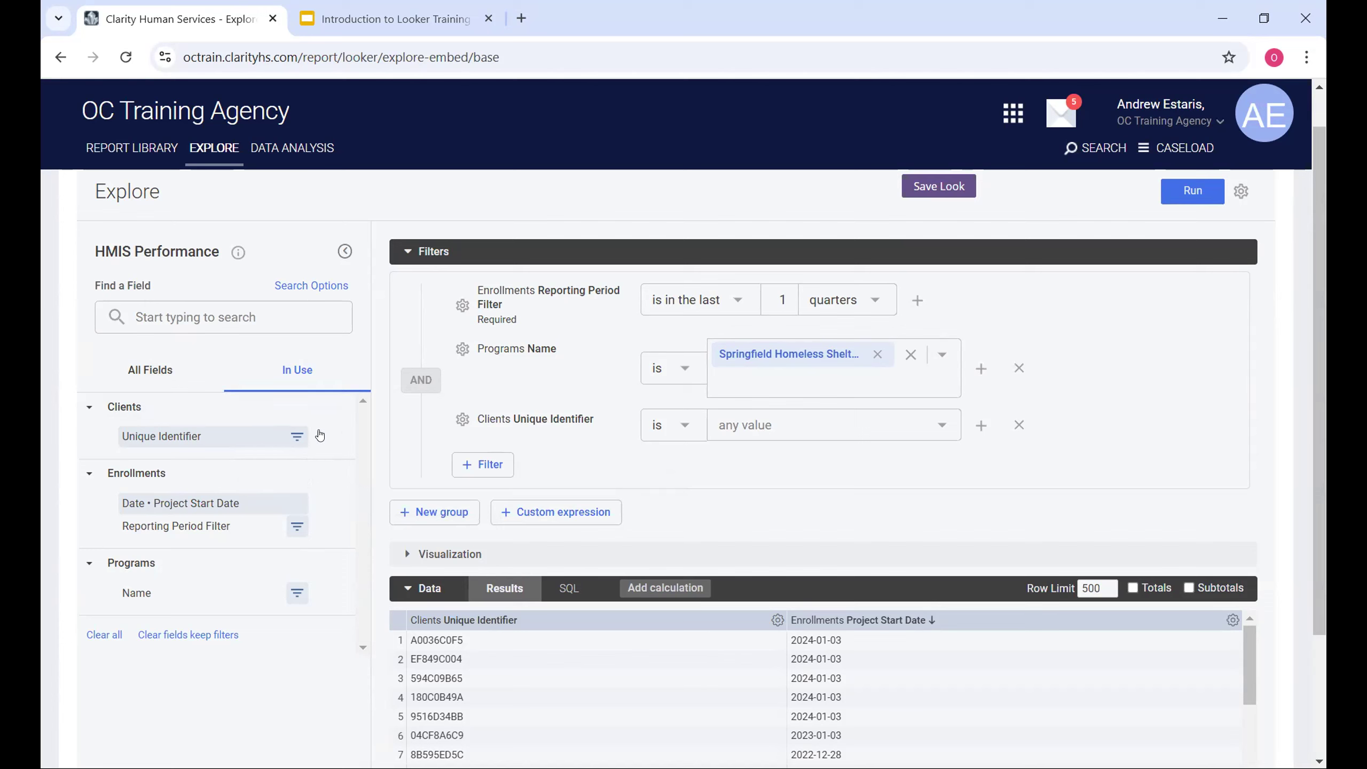
# Show all available fields again and expand the Enrollments field group
pyautogui.click(138, 370)
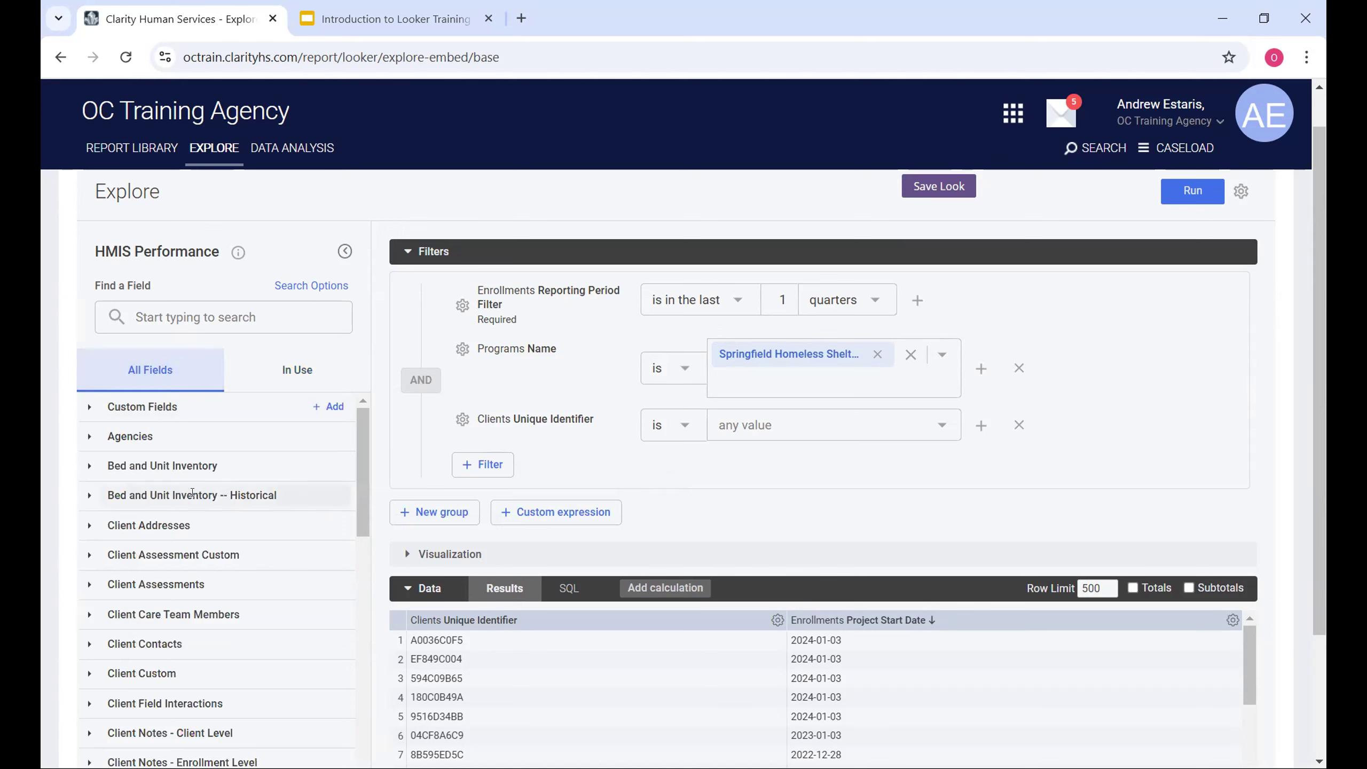
pyautogui.scroll(-3, 190, 493)
pyautogui.scroll(-6, 190, 492)
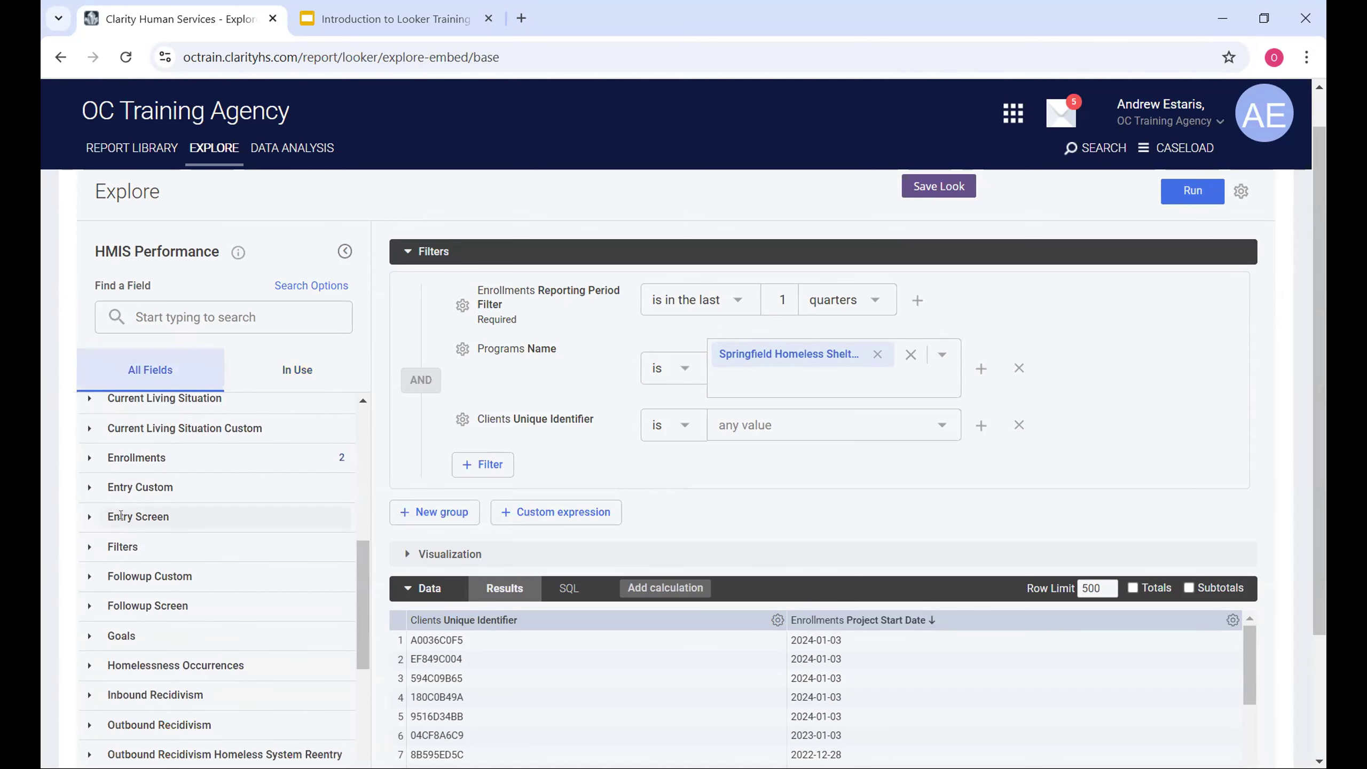
pyautogui.click(82, 461)
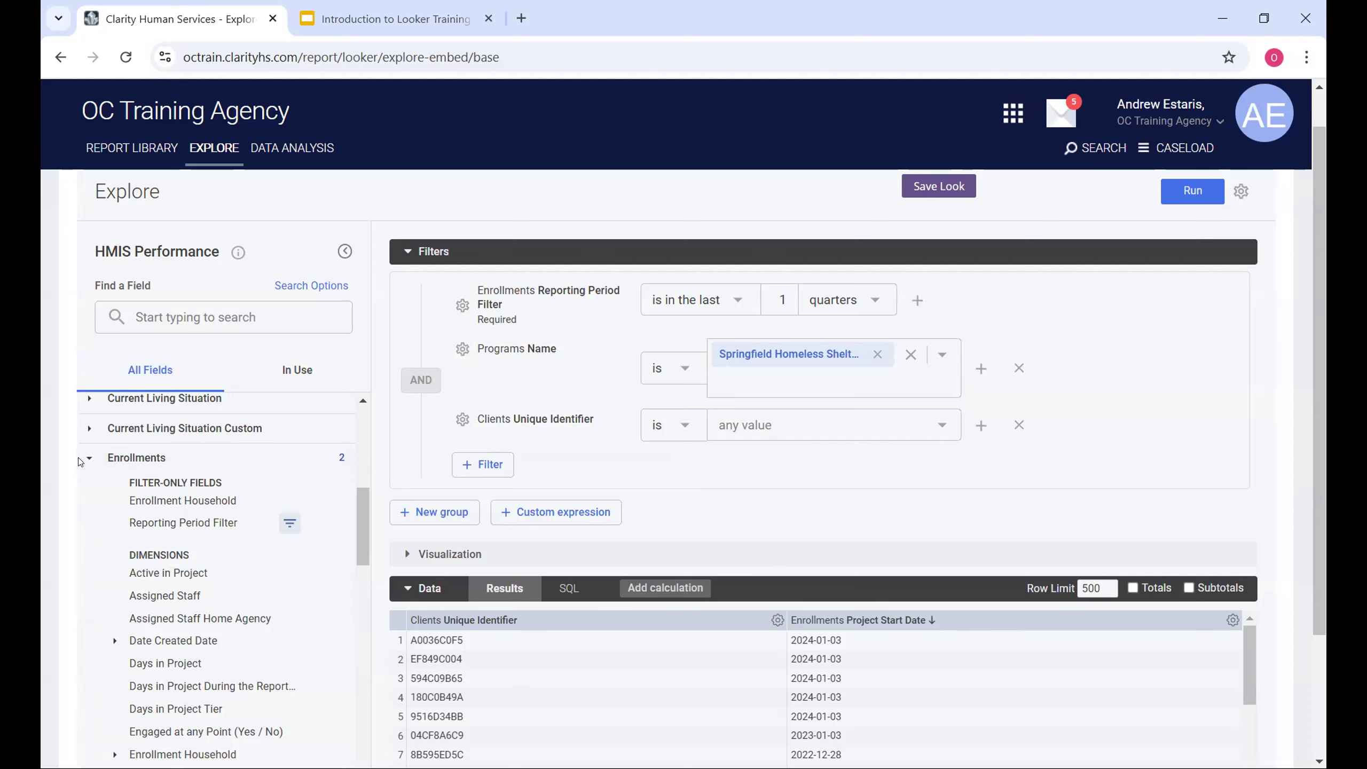
# Collapse the Enrollments field group and expand the Entry Custom group to view its dimensions
pyautogui.click(83, 461)
pyautogui.scroll(5, 169, 550)
pyautogui.scroll(-3, 168, 546)
pyautogui.click(178, 578)
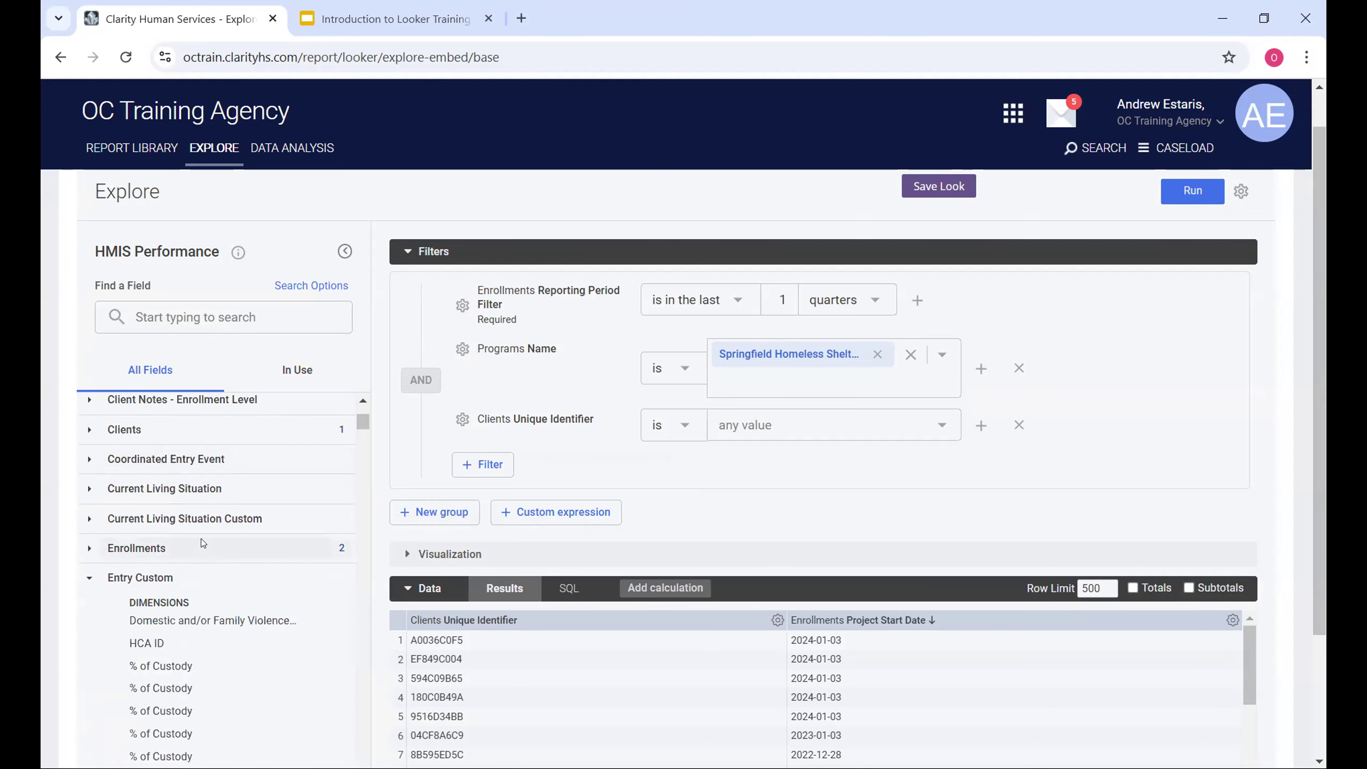
pyautogui.scroll(-3, 203, 543)
pyautogui.scroll(2, 199, 540)
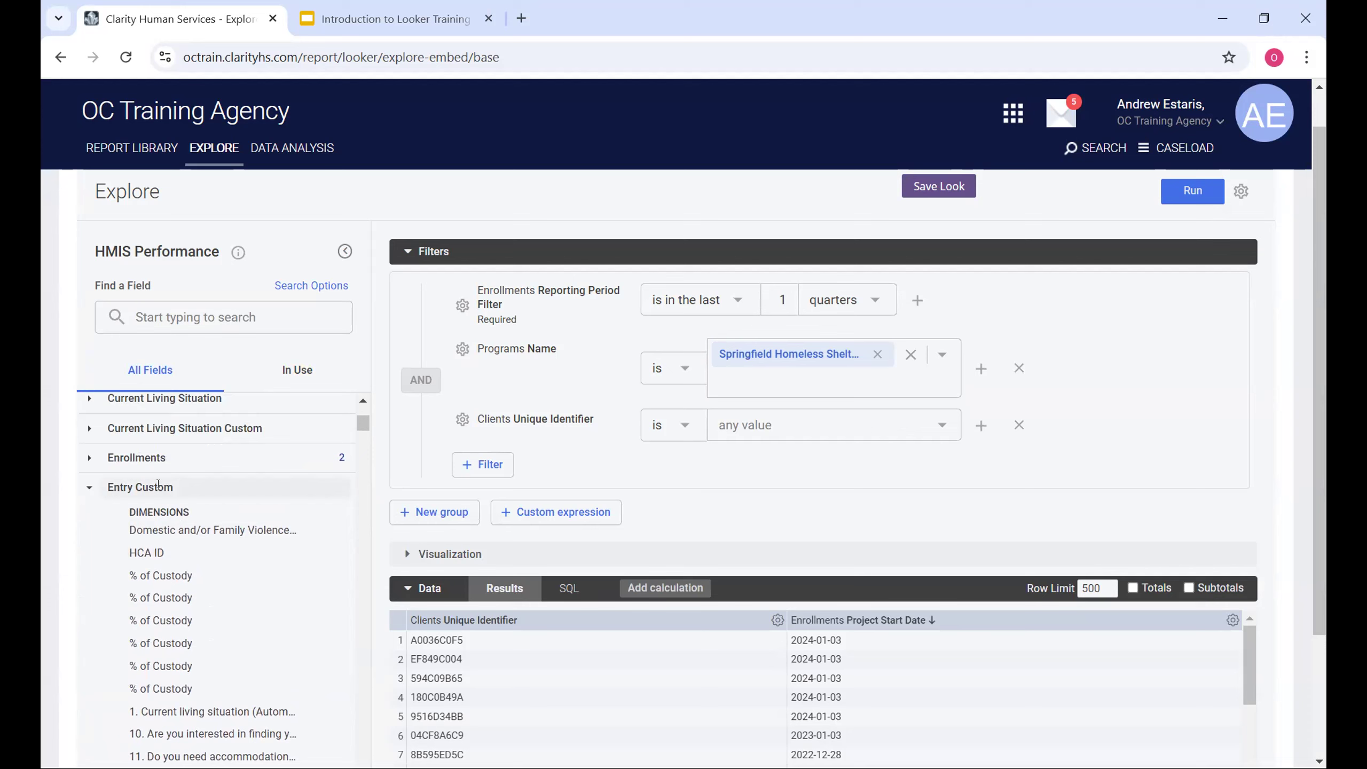
# Examine the details of the "1. Current living situation" field in the Entry Custom group
pyautogui.scroll(-3, 197, 522)
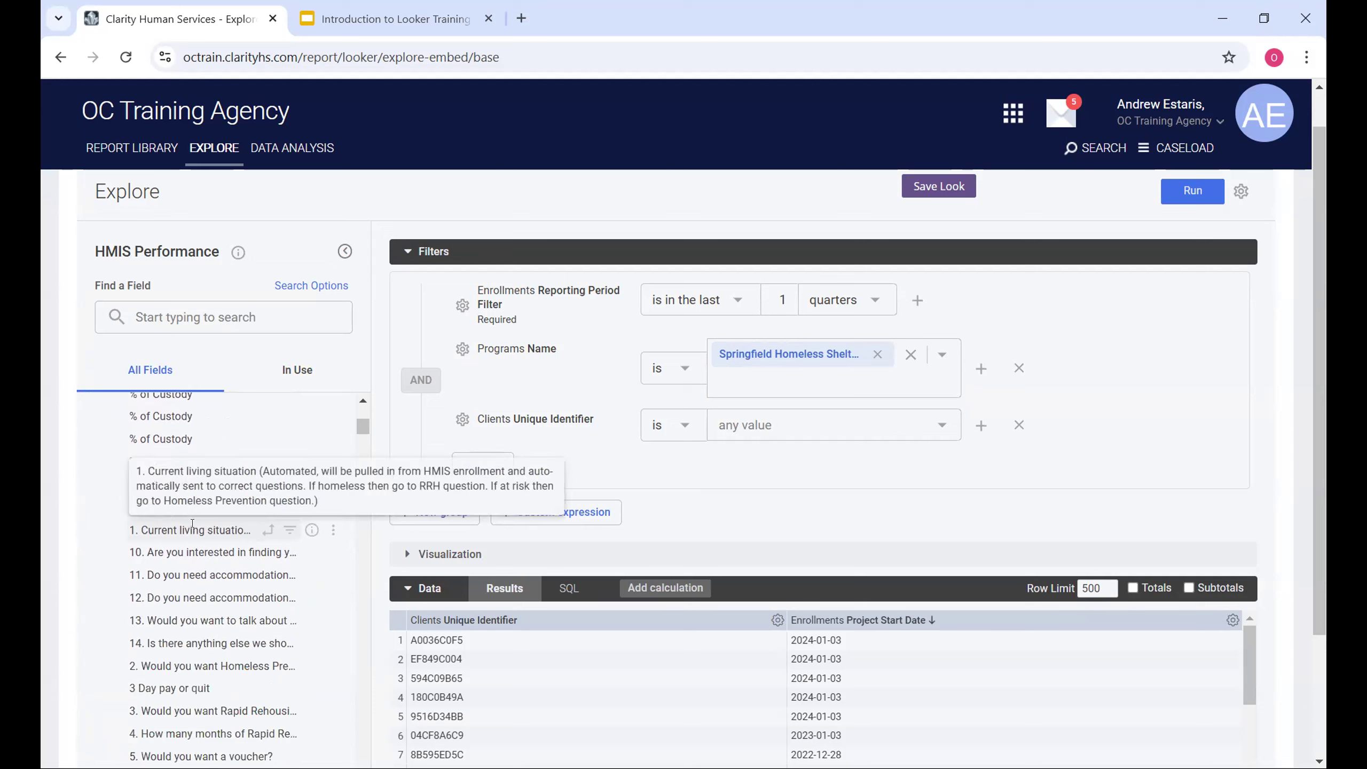
pyautogui.click(312, 530)
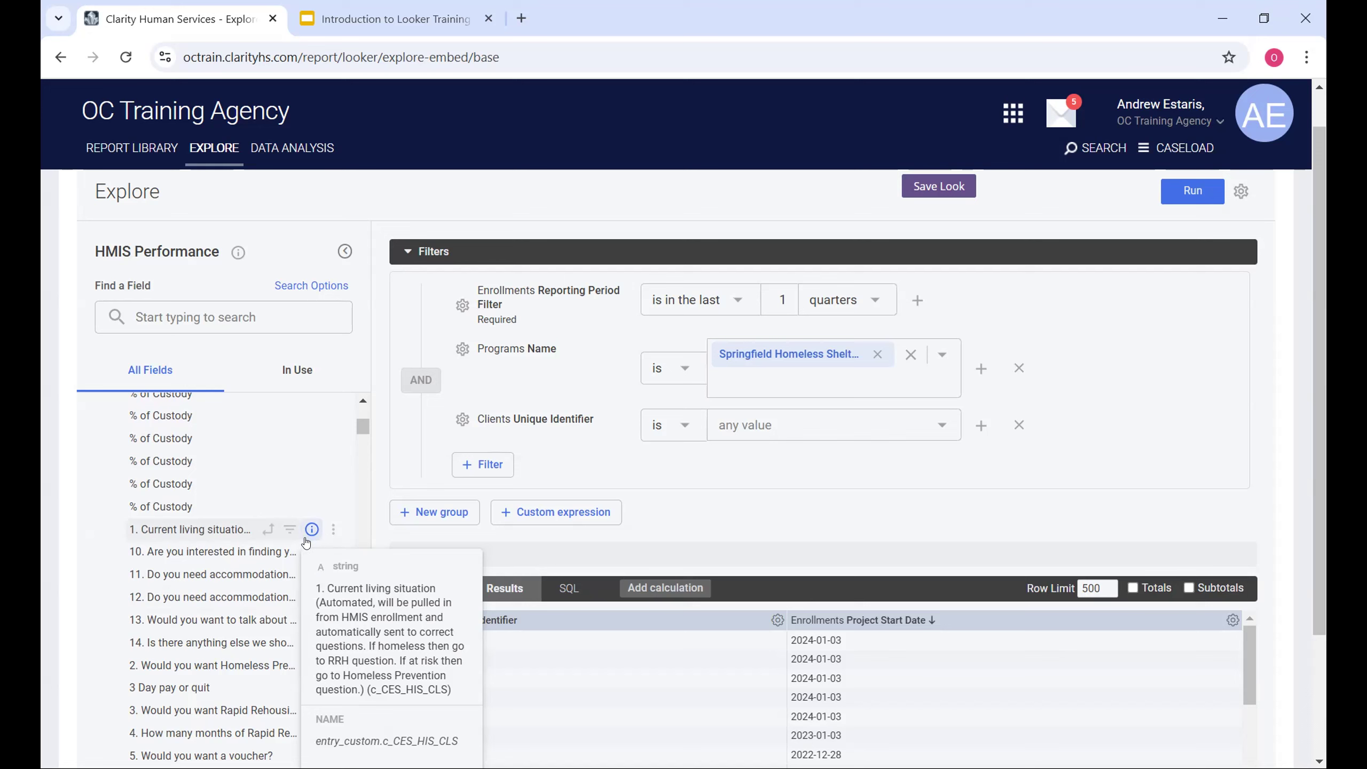
pyautogui.moveTo(316, 588); pyautogui.dragTo(445, 674)
pyautogui.click(368, 681)
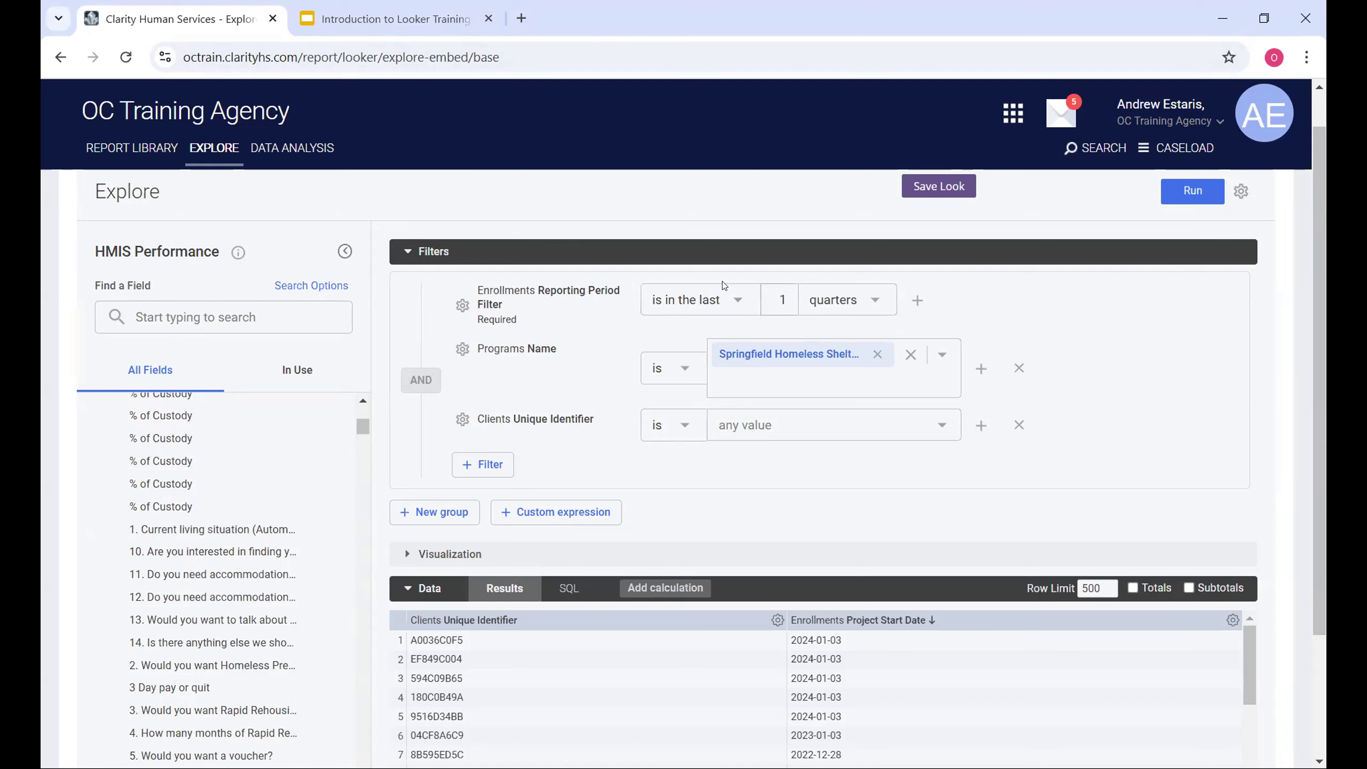
# Change the Enrollments Reporting Period Filter to "is in range" with a start date of 2023/07/01
pyautogui.click(697, 305)
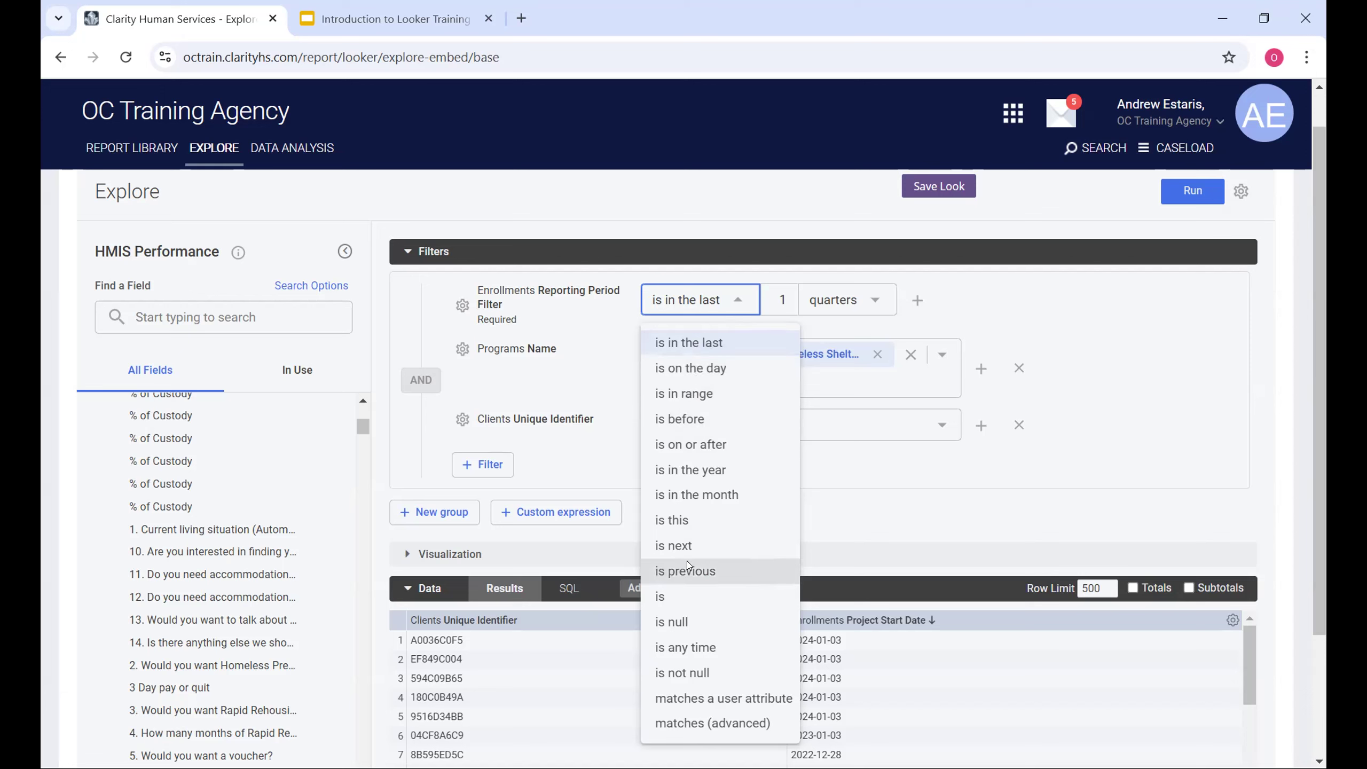
pyautogui.click(686, 397)
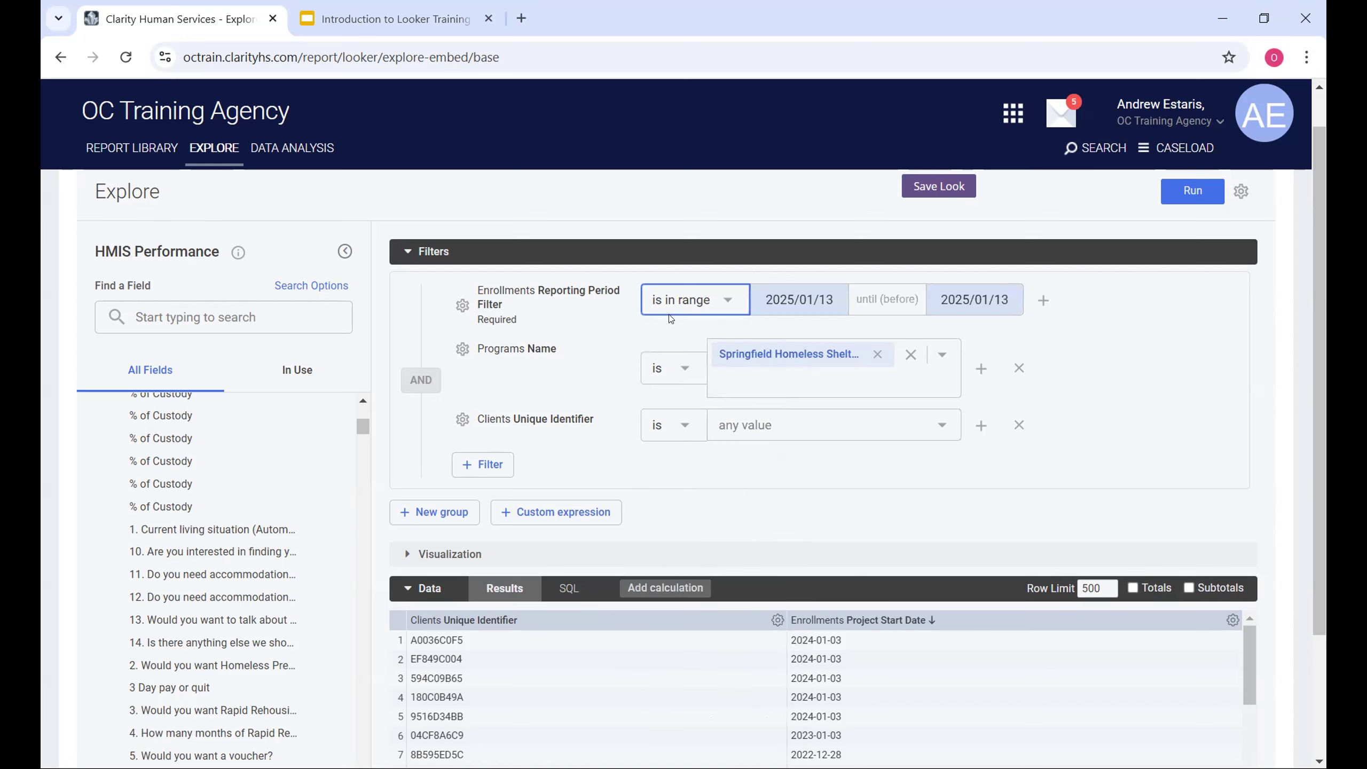
pyautogui.click(769, 300)
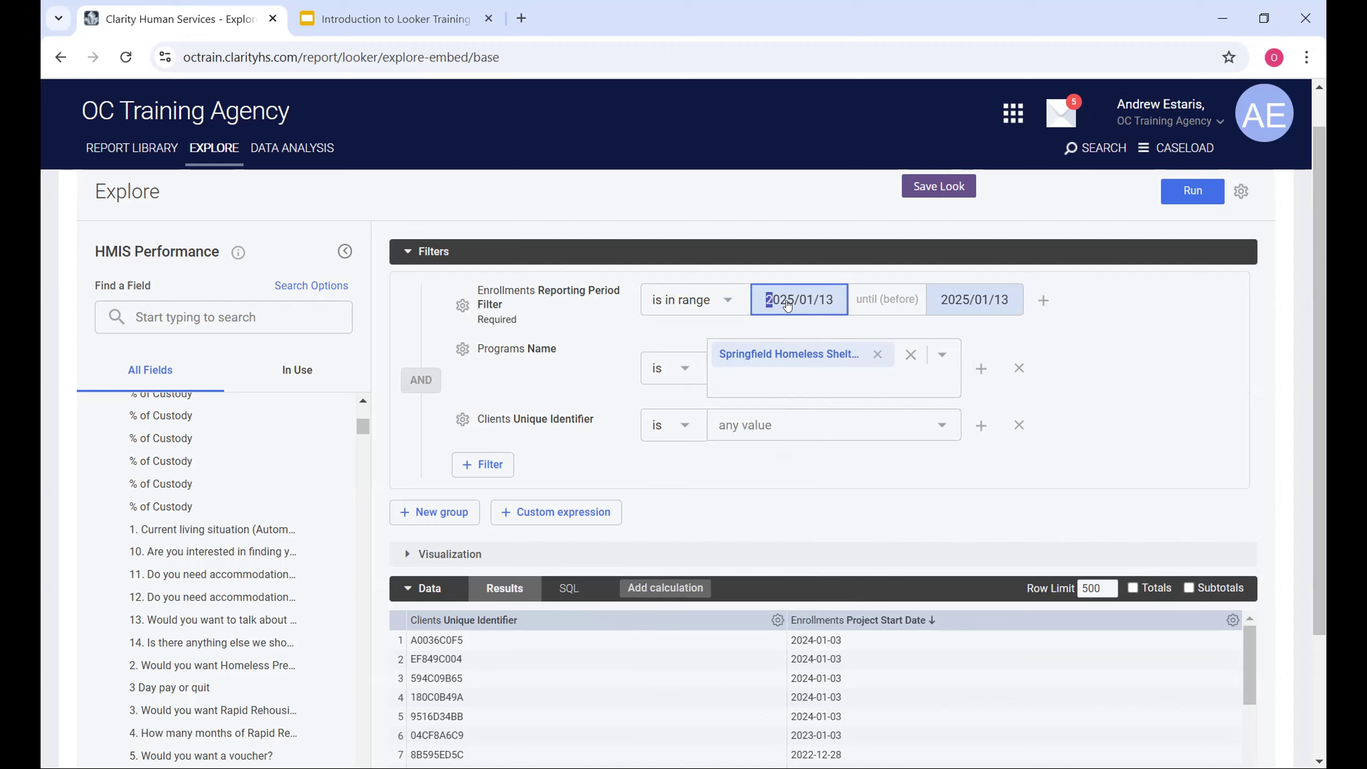
pyautogui.click(787, 305)
pyautogui.click(814, 340)
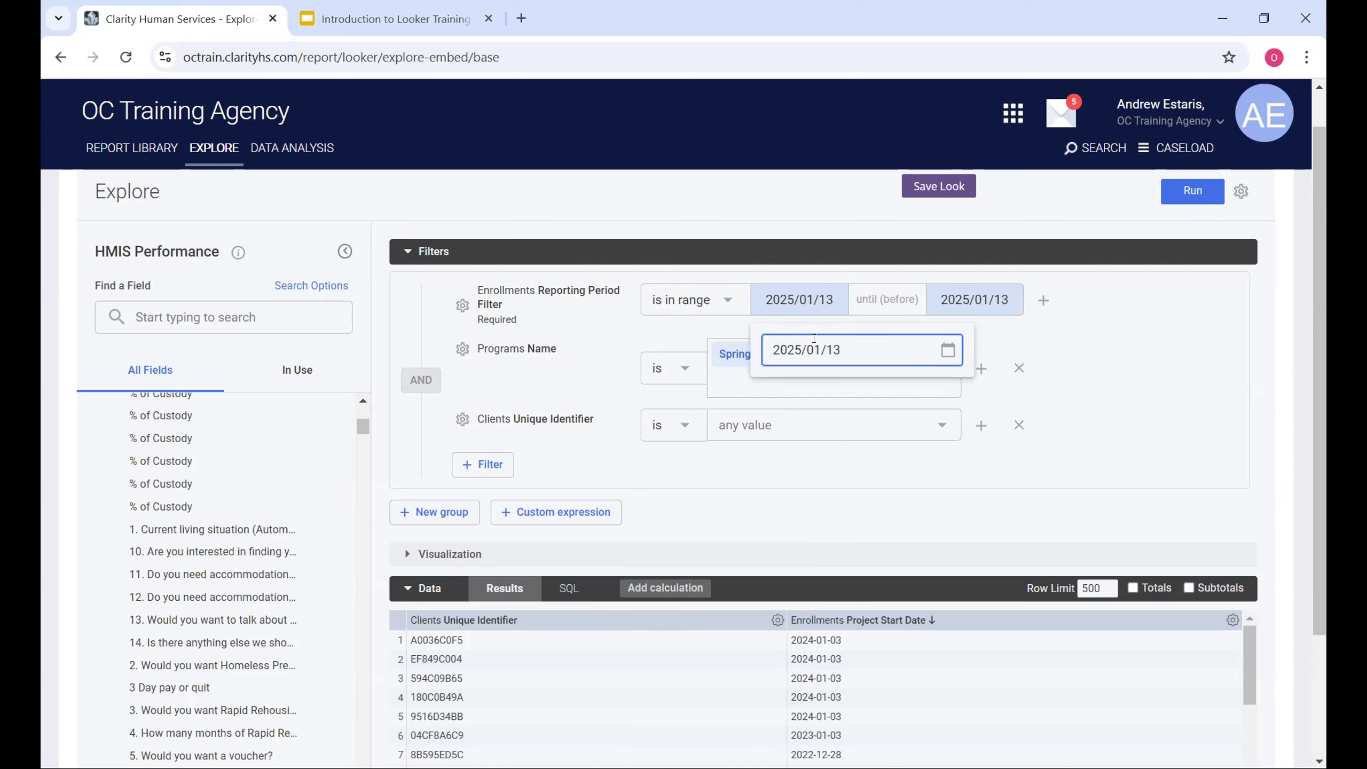
pyautogui.press('Delete')
pyautogui.write('3')
pyautogui.press('Right')
pyautogui.press('Right')
pyautogui.press('Delete')
pyautogui.write('7')
pyautogui.press('Right')
pyautogui.press('Delete')
pyautogui.press('Delete')
pyautogui.write('01')
# Set the reporting period's end date to 2024/07/01 and run the report
pyautogui.click(974, 299)
pyautogui.click(974, 347)
pyautogui.press('BackSpace')
pyautogui.write('4')
pyautogui.press('Right')
pyautogui.press('Right')
pyautogui.press('Delete')
pyautogui.write('7')
pyautogui.press('Right')
pyautogui.press('Right')
pyautogui.press('Delete')
pyautogui.press('BackSpace')
pyautogui.write('01')
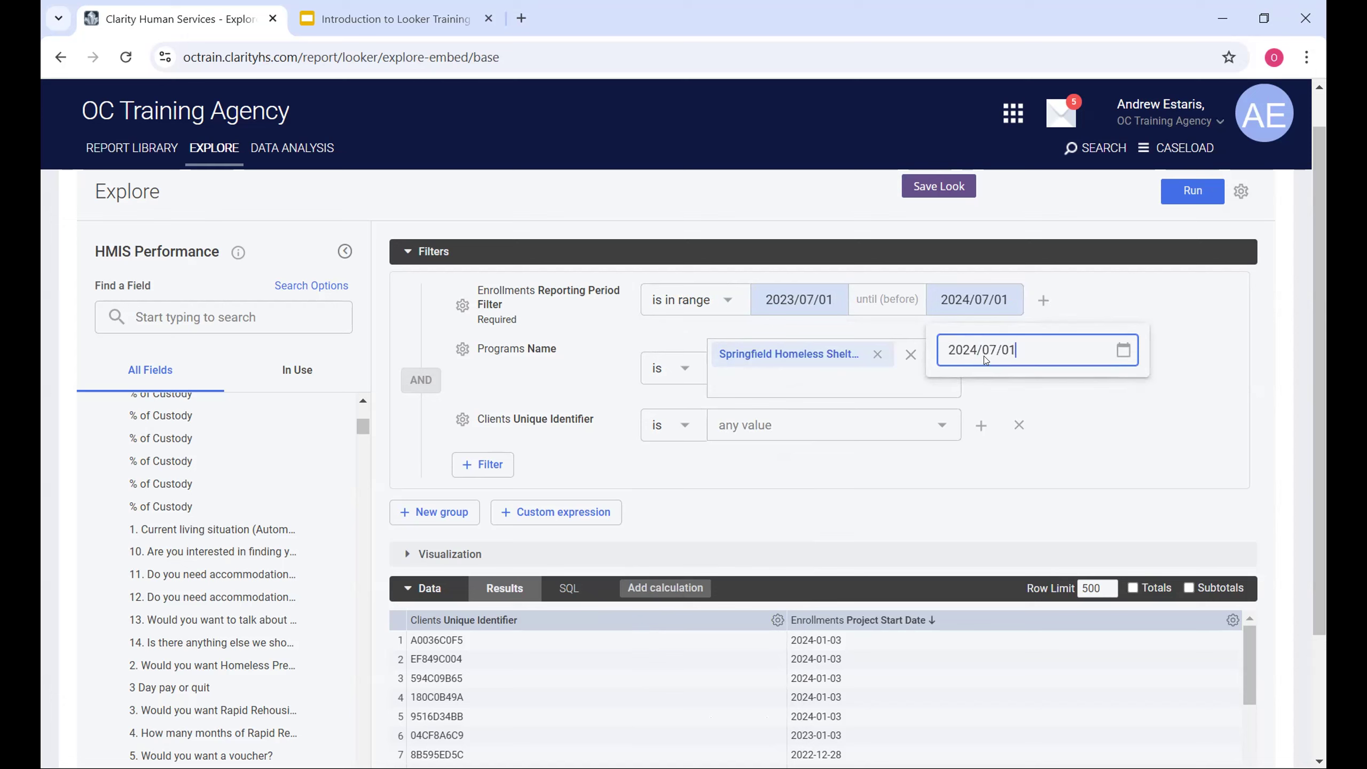
pyautogui.click(1206, 197)
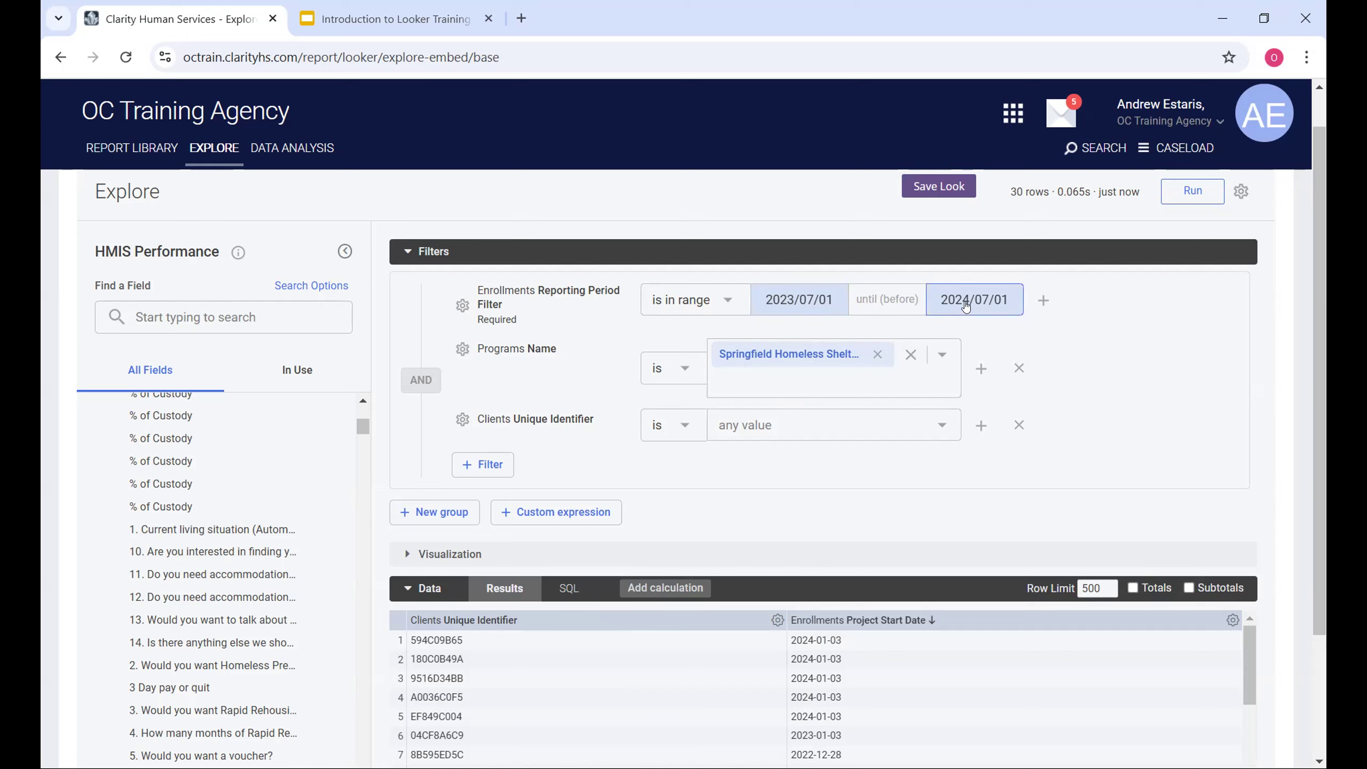
# Check the reporting period's end date and look over the available date conditions
pyautogui.click(981, 311)
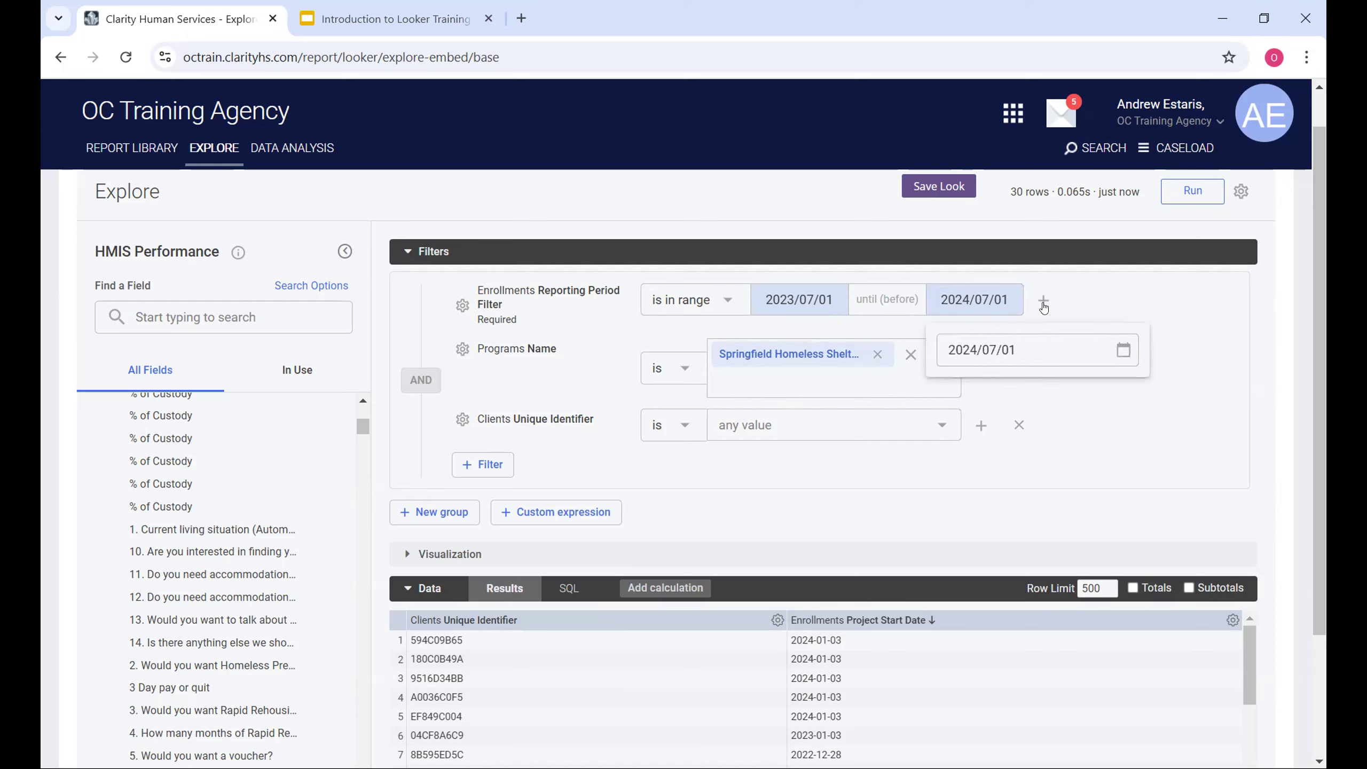
pyautogui.click(1082, 300)
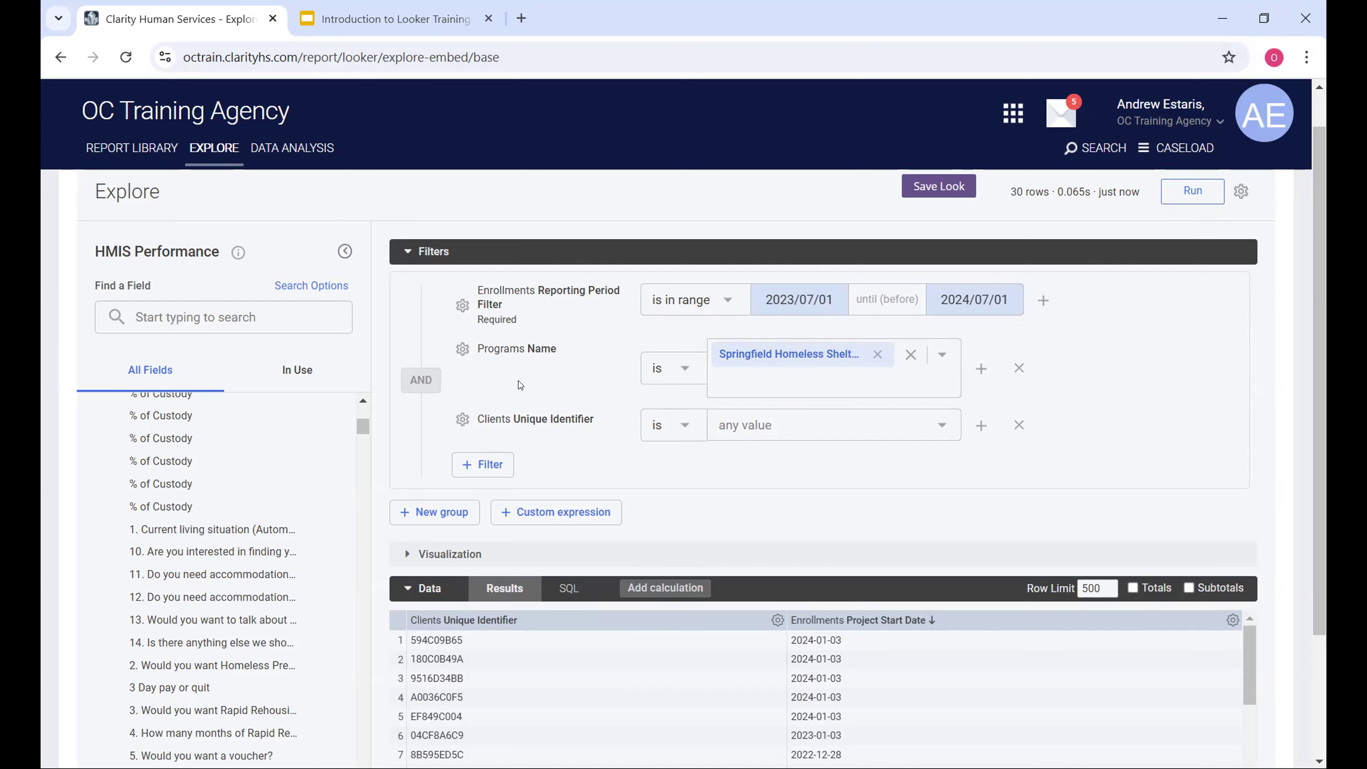
pyautogui.click(716, 308)
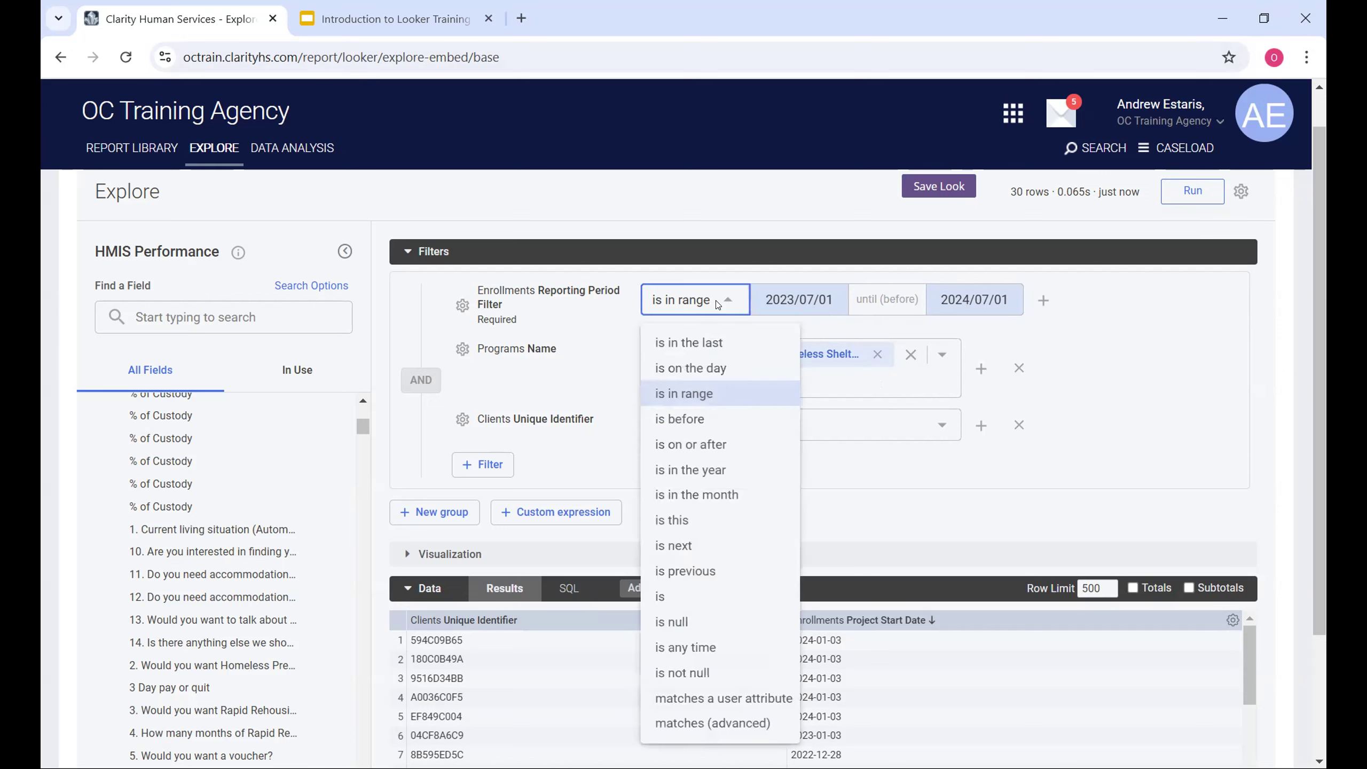
pyautogui.click(717, 303)
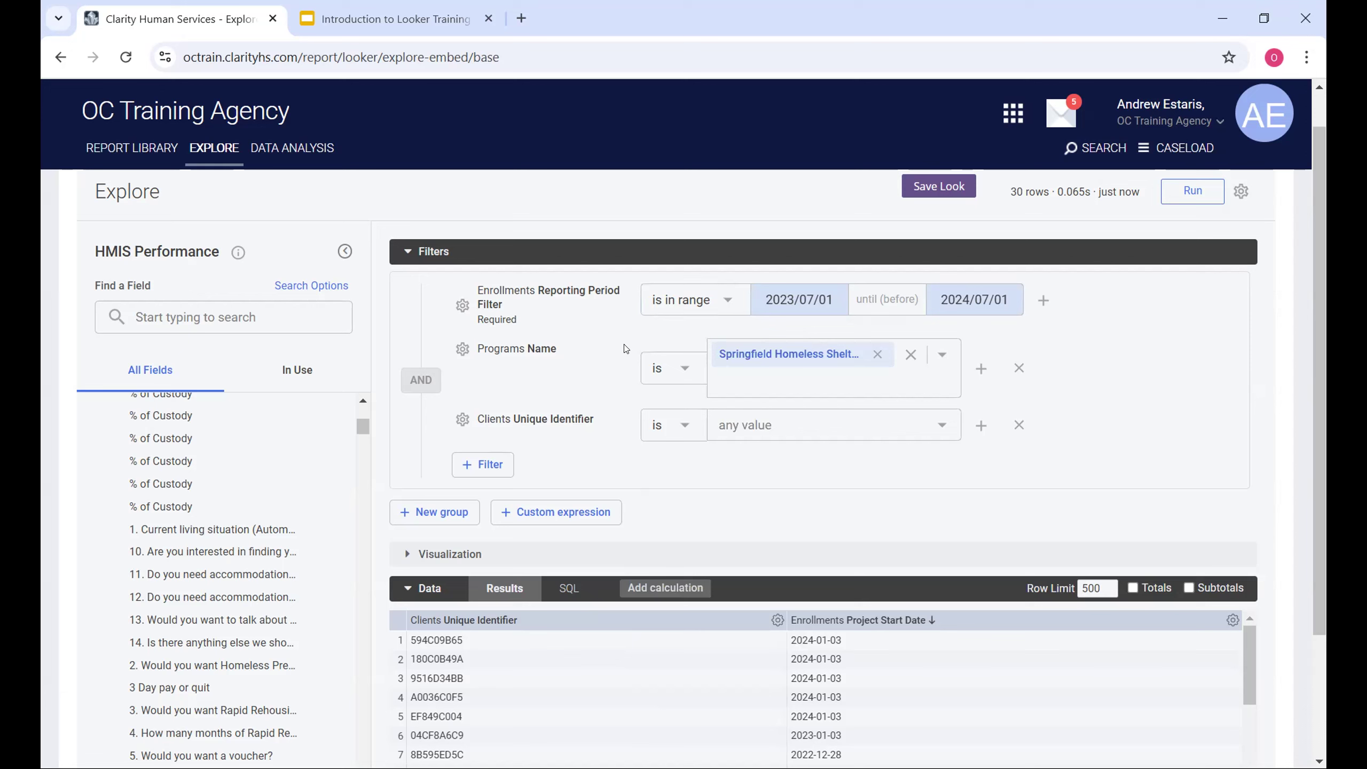
# Change the Programs Name filter condition to "contains" and look over its other conditions
pyautogui.click(669, 377)
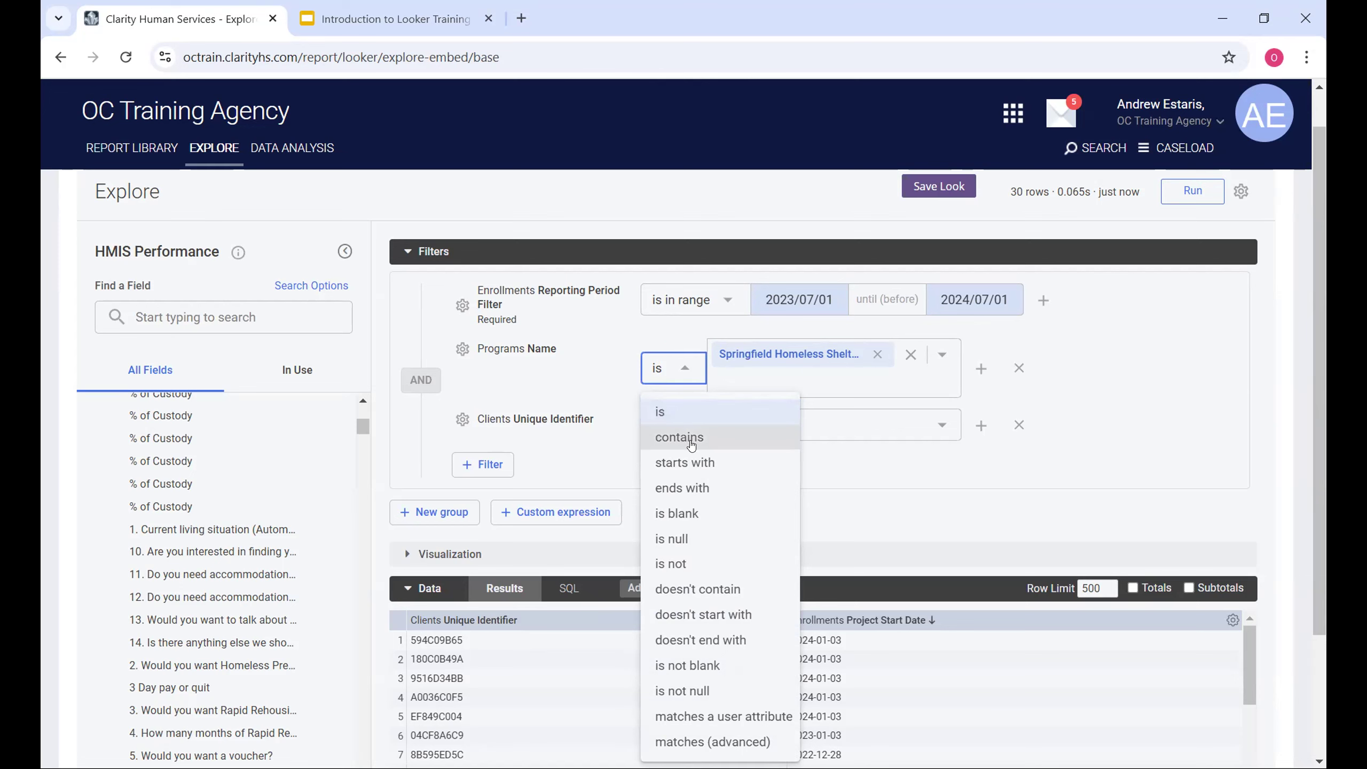
pyautogui.click(692, 446)
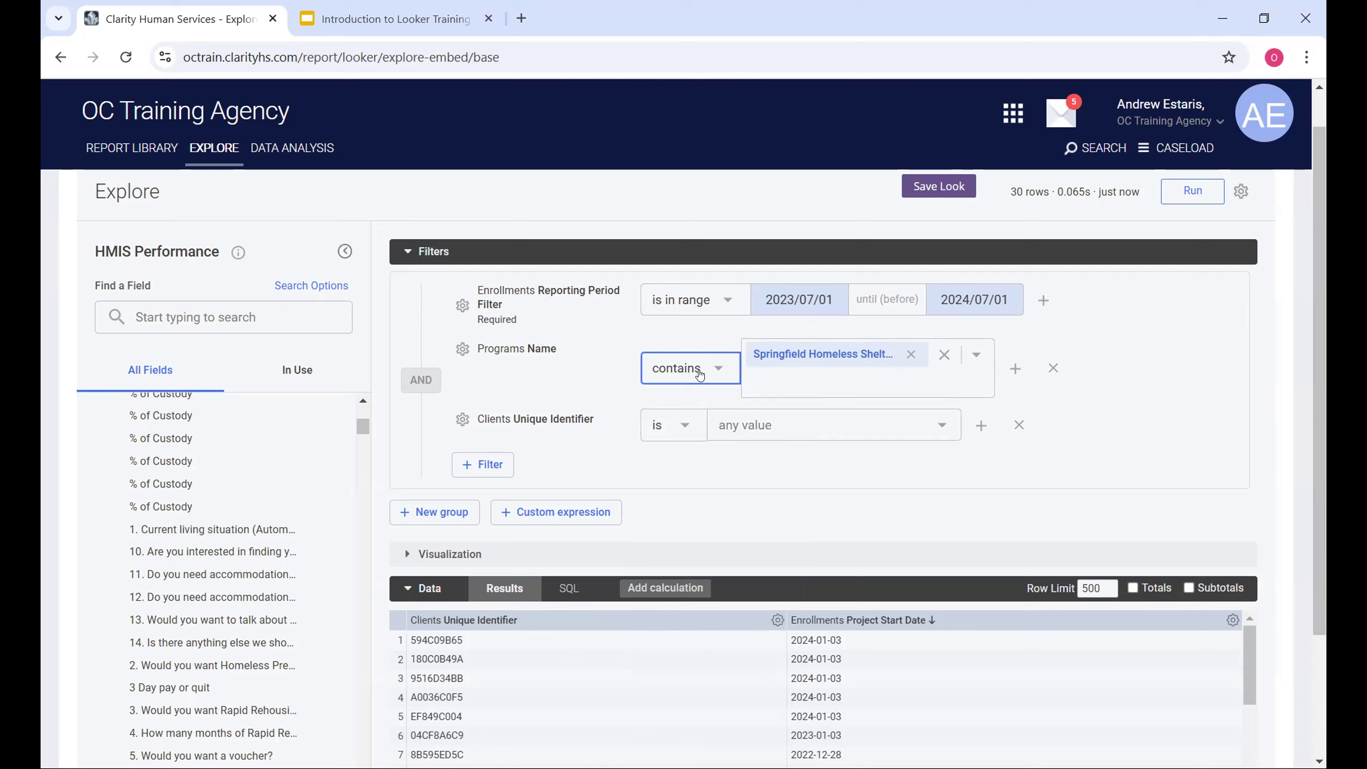
pyautogui.click(695, 371)
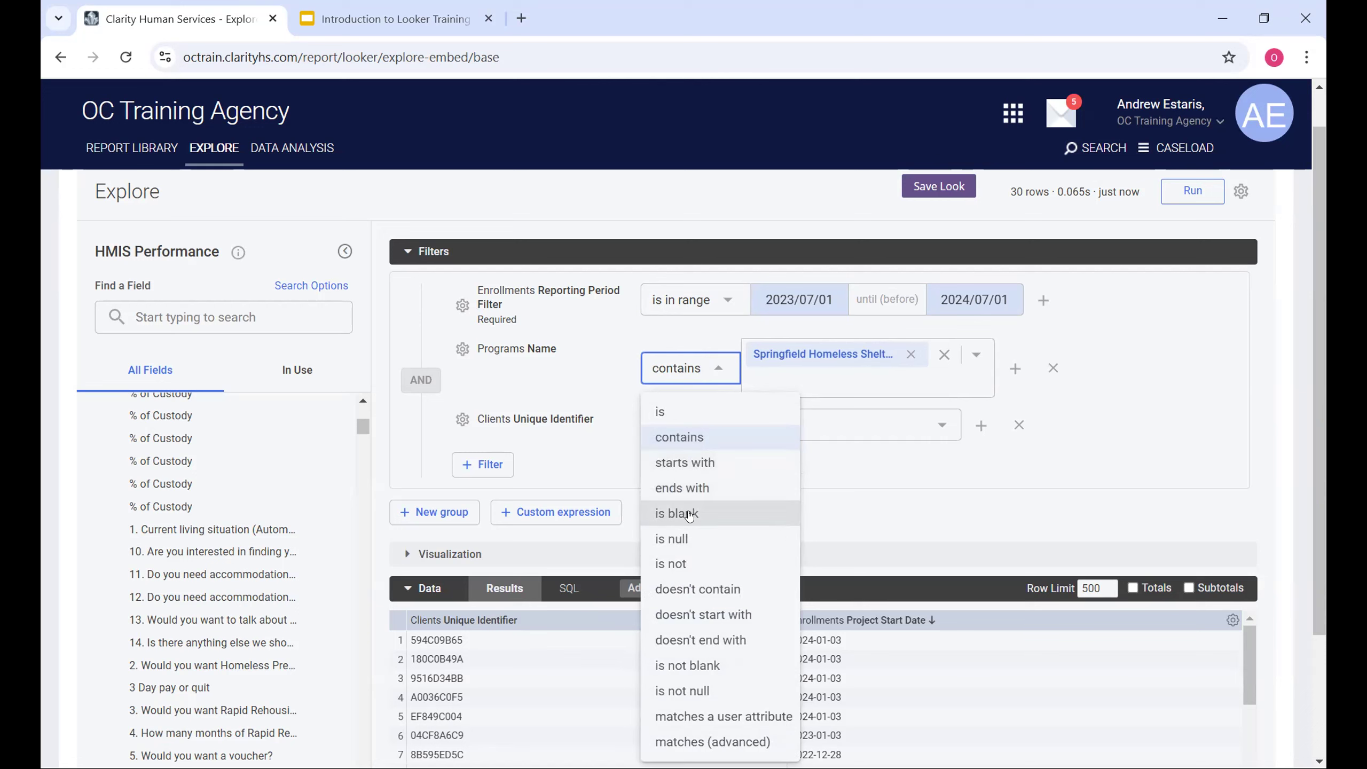
pyautogui.click(555, 367)
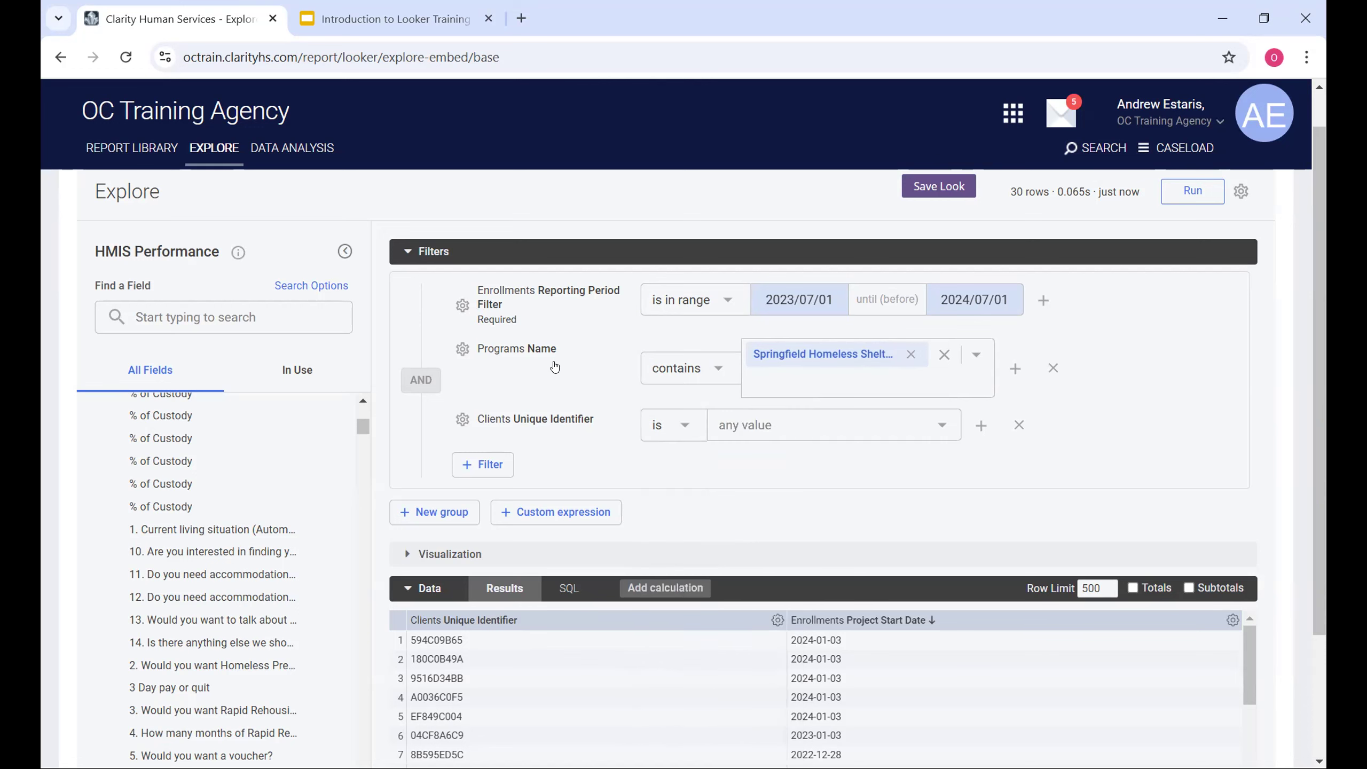
pyautogui.click(670, 373)
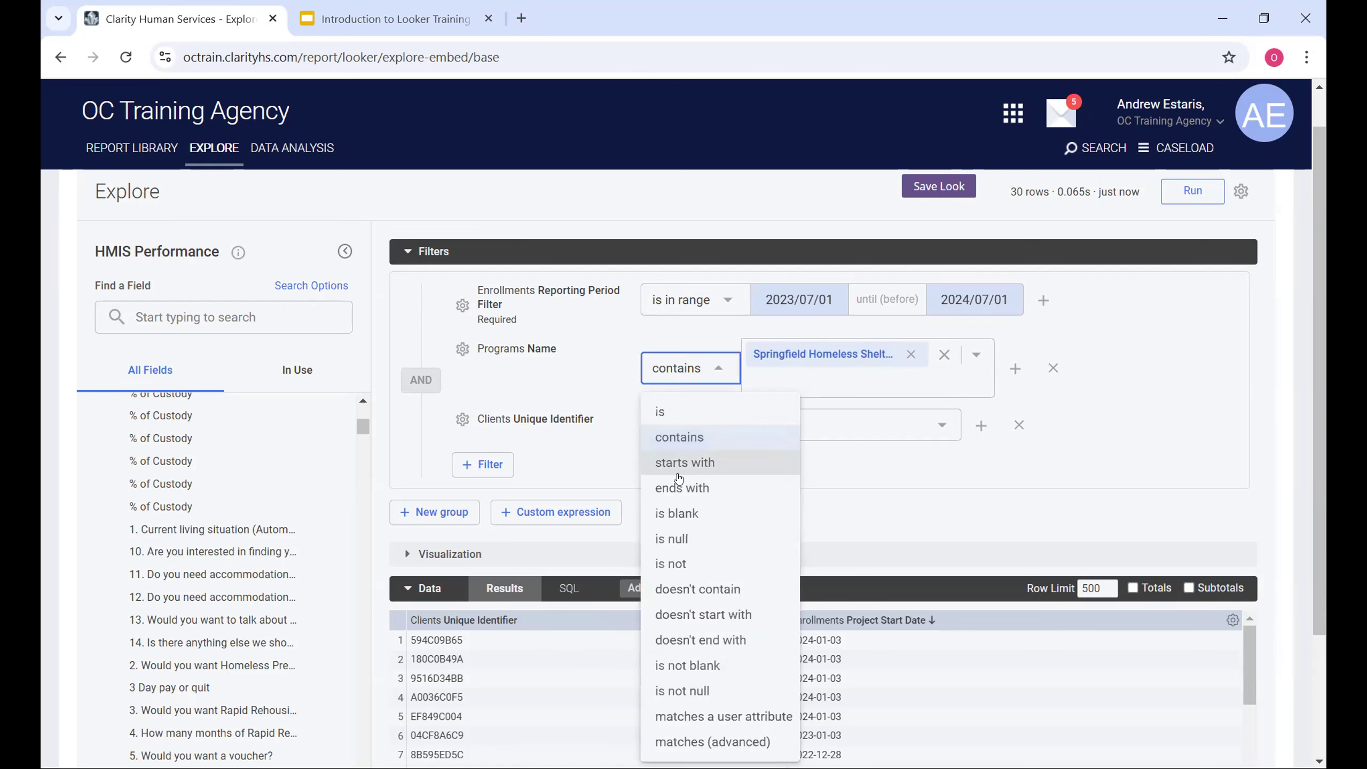
pyautogui.click(574, 381)
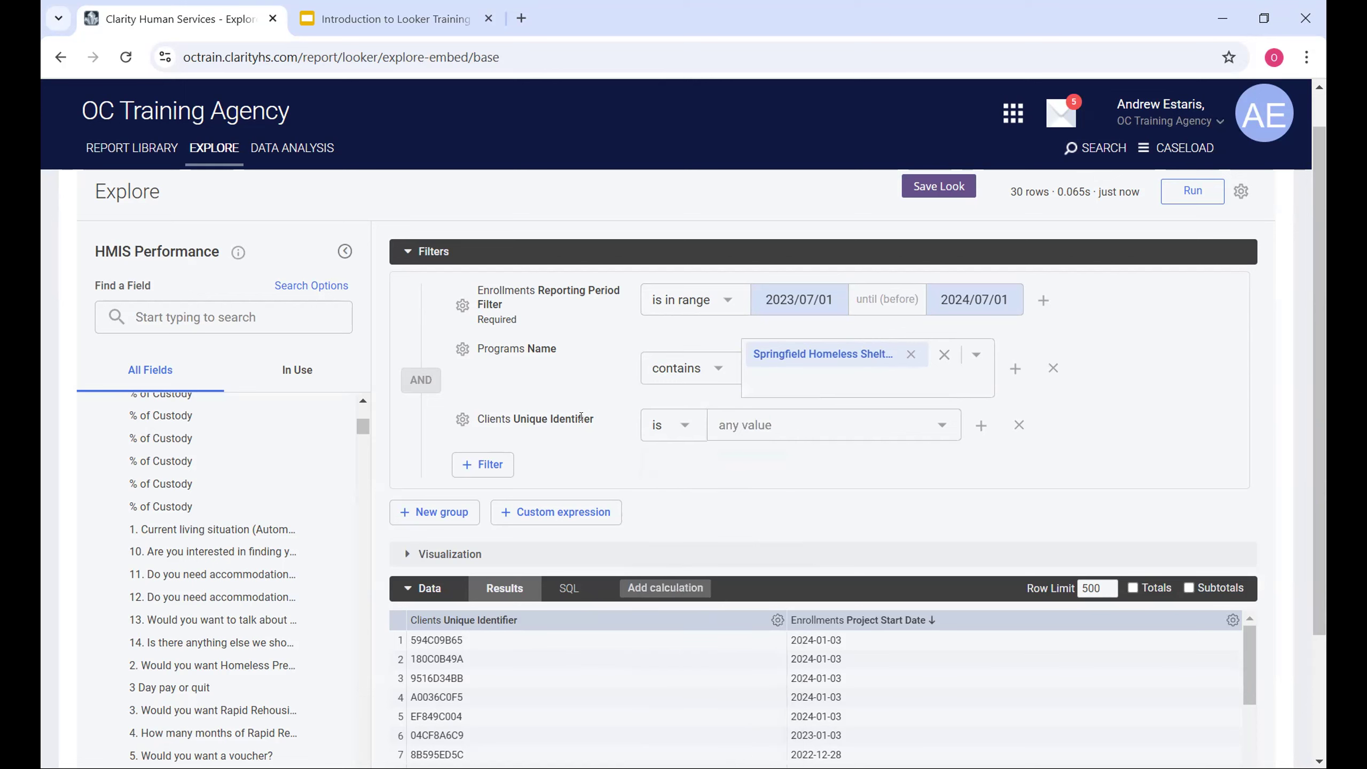
# Look over the conditions available for the Clients Unique Identifier filter
pyautogui.click(653, 437)
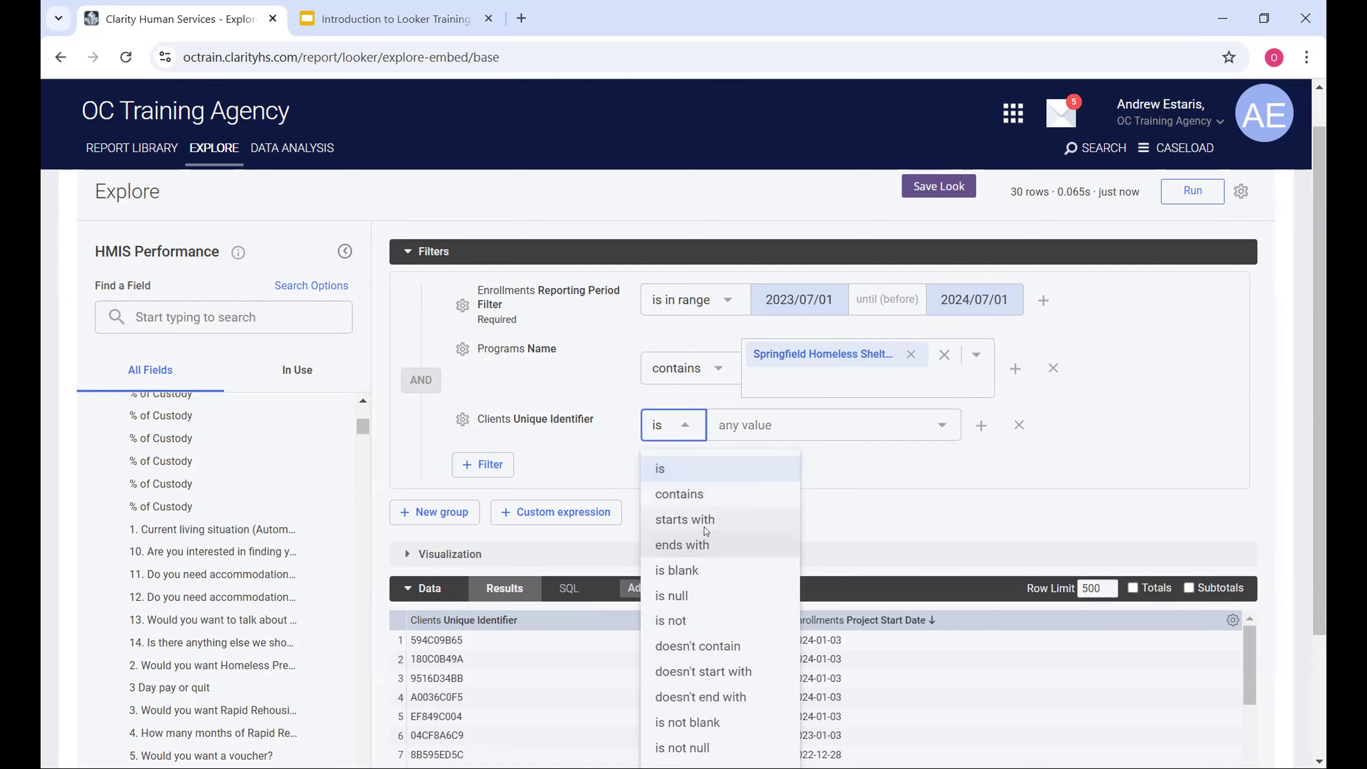
pyautogui.scroll(-3, 695, 520)
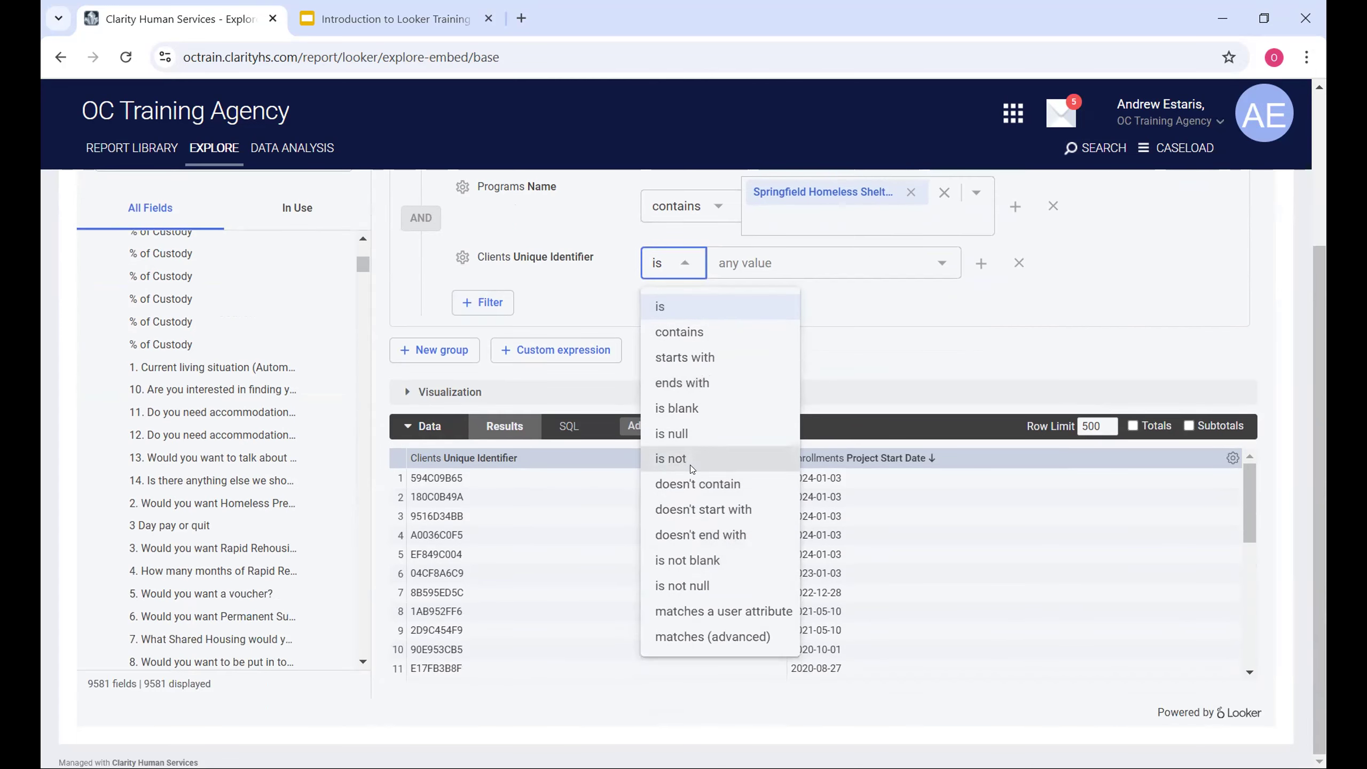
pyautogui.scroll(3, 670, 455)
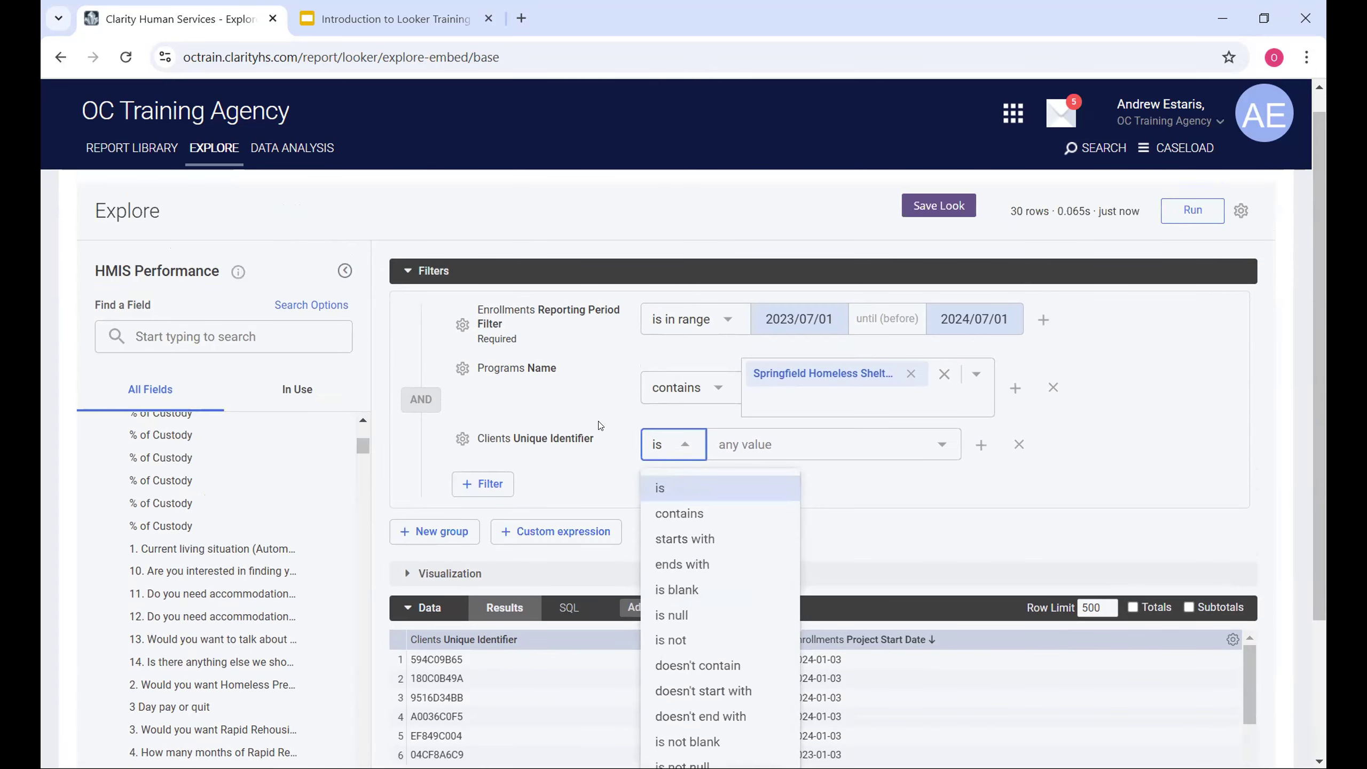
pyautogui.click(578, 398)
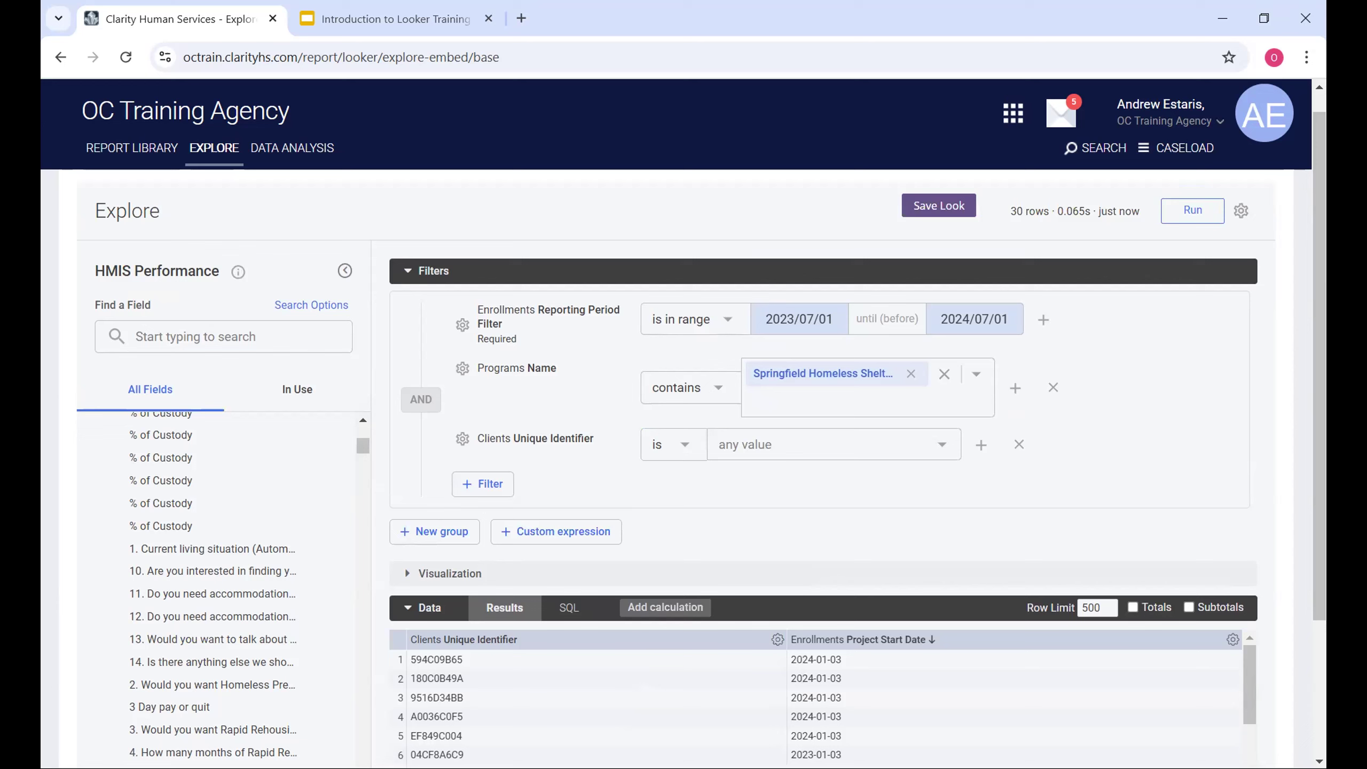
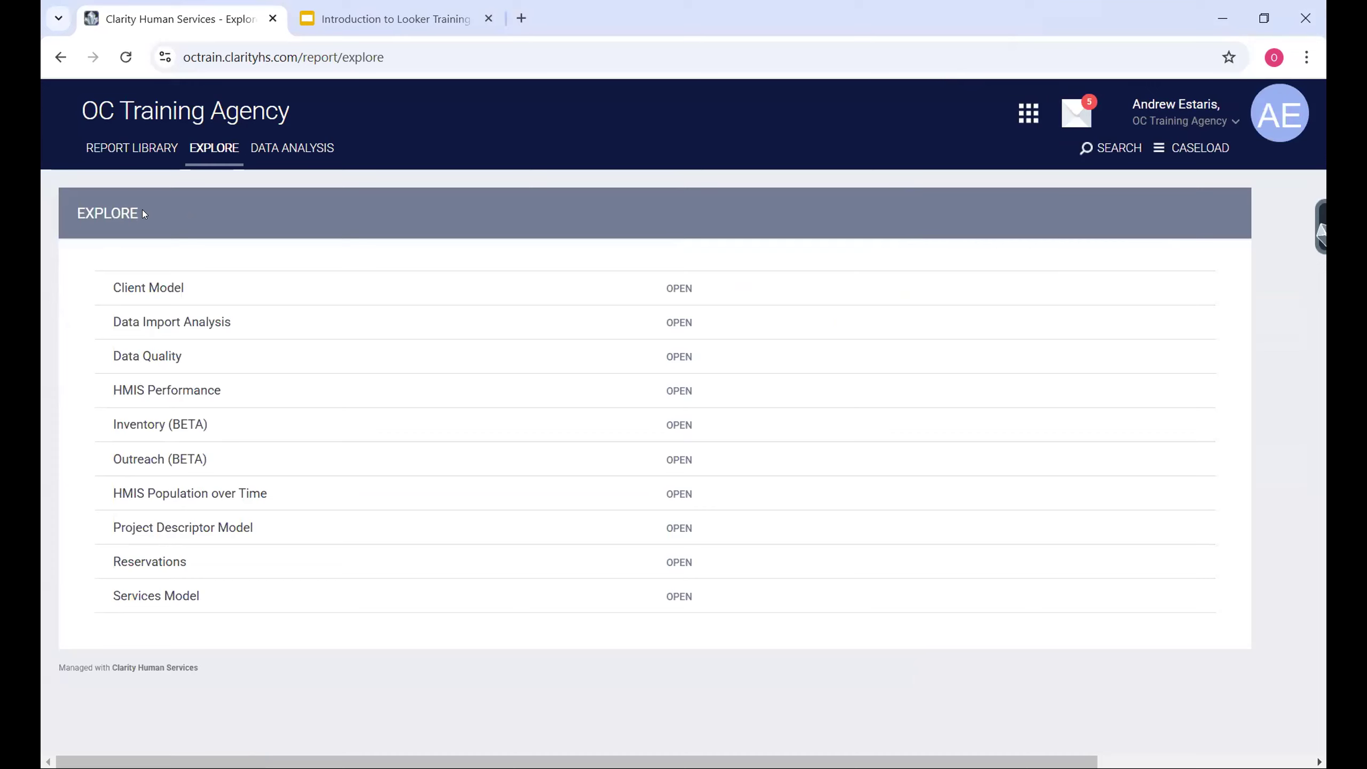
# Open the HMIS Performance explore and add a filter on the Programs Project Type Code
pyautogui.click(679, 391)
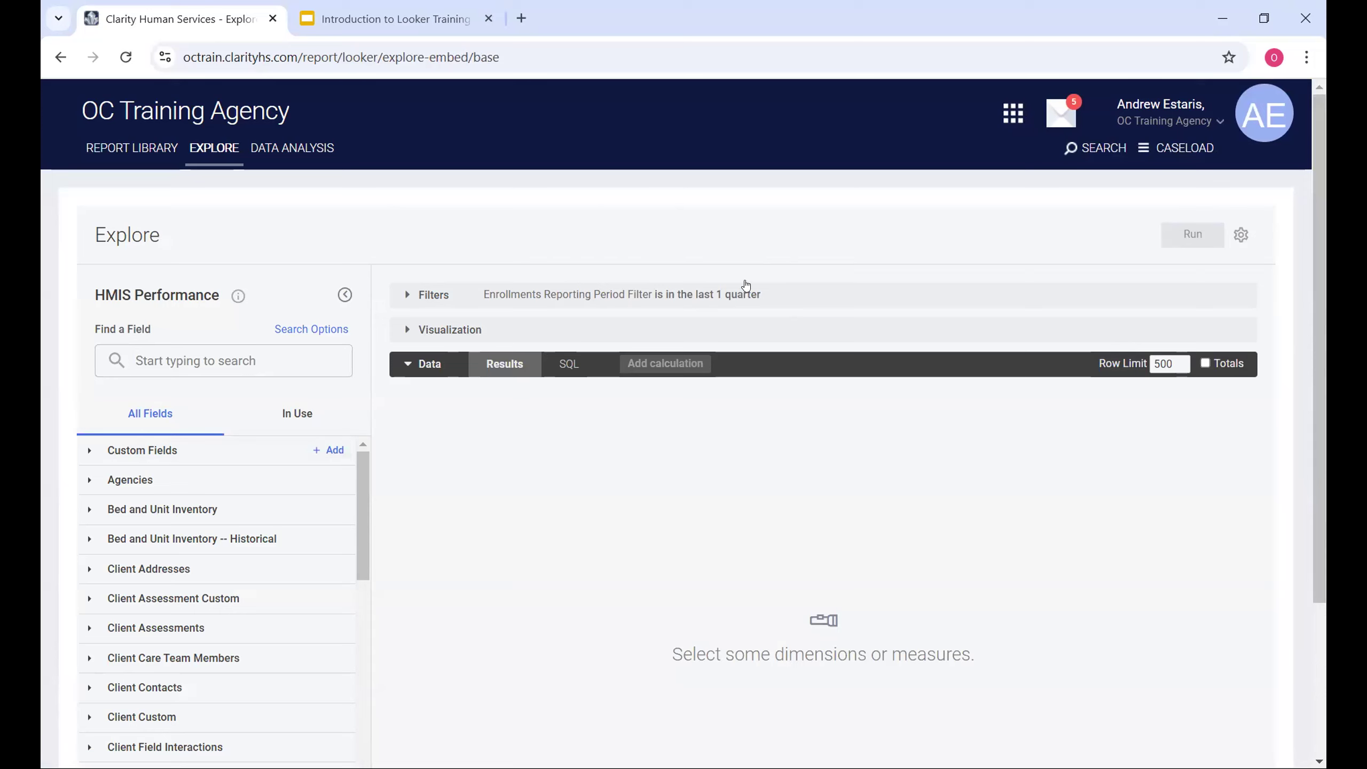
pyautogui.click(561, 301)
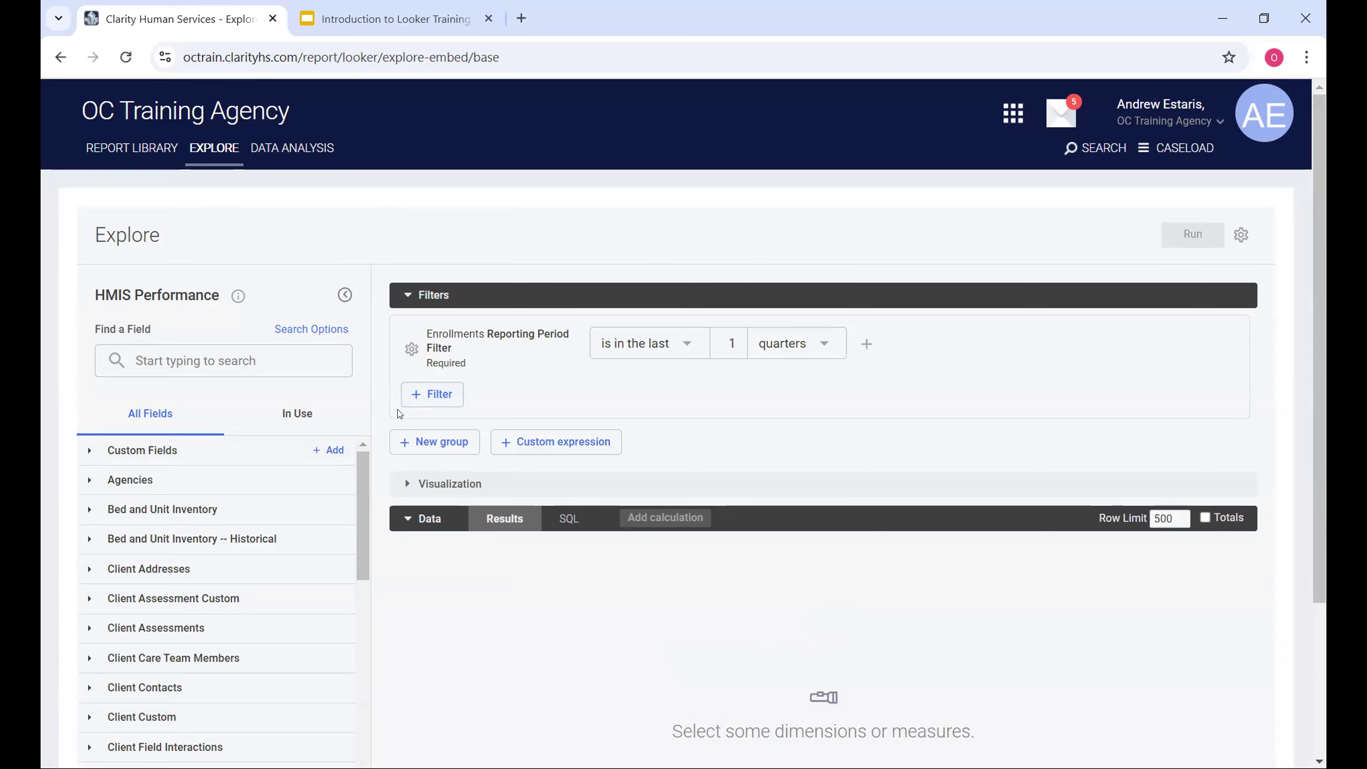
pyautogui.click(422, 402)
pyautogui.scroll(-2, 508, 479)
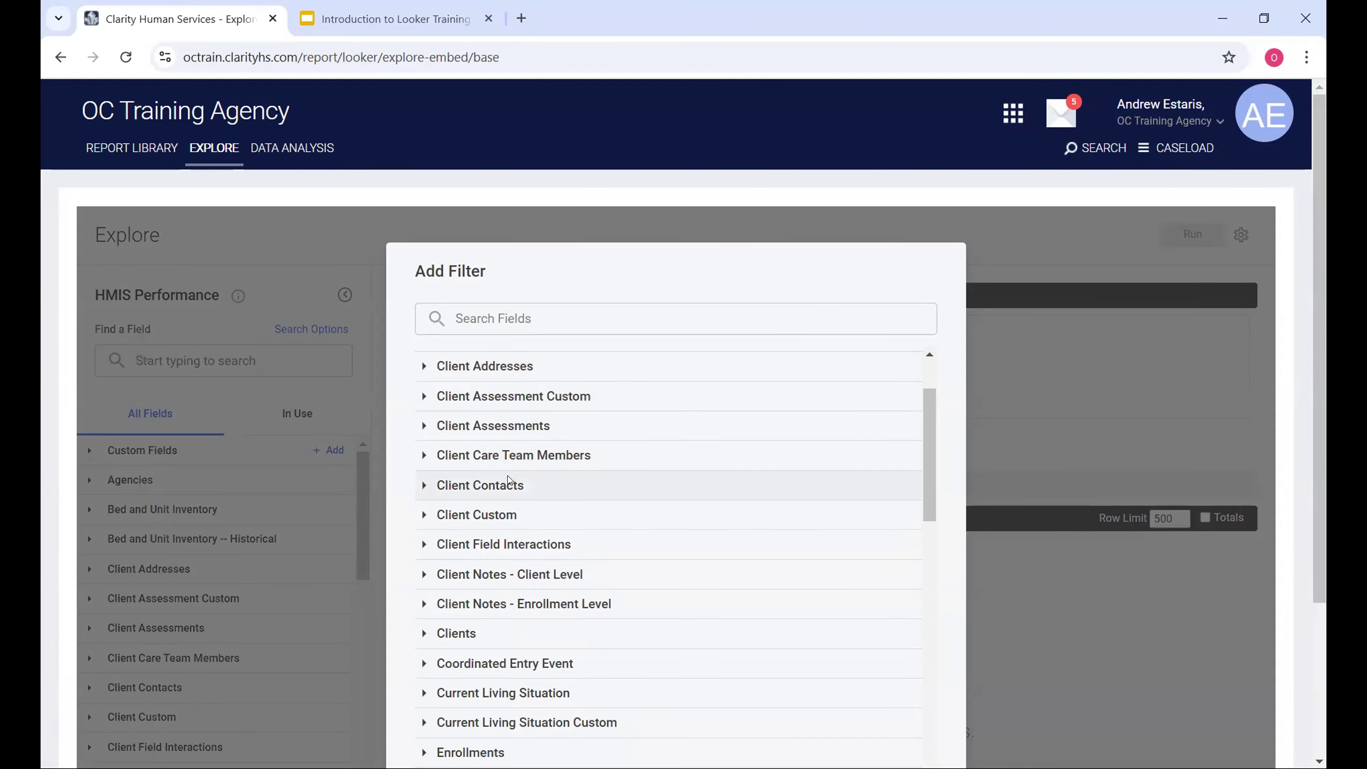
pyautogui.scroll(-3, 508, 485)
pyautogui.scroll(-3, 511, 543)
pyautogui.scroll(8, 565, 483)
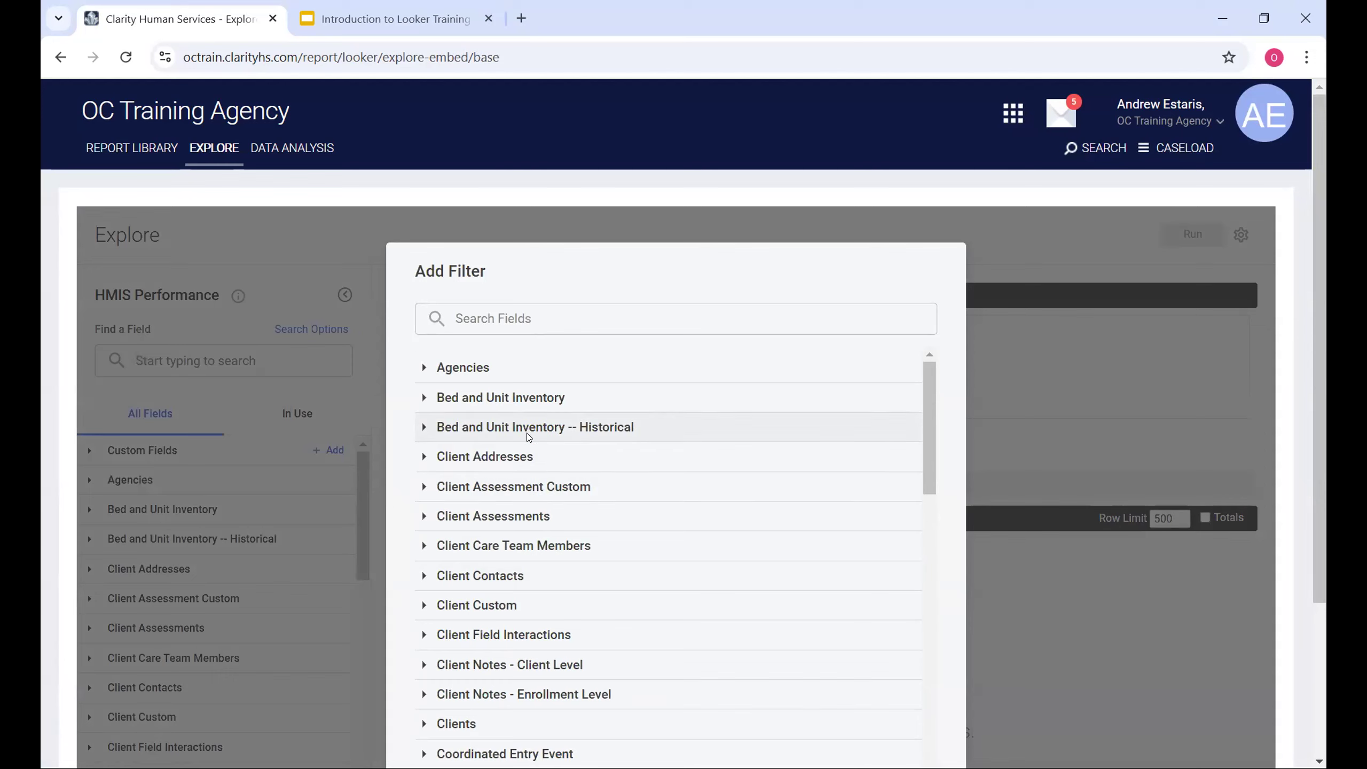
pyautogui.scroll(-8, 506, 452)
pyautogui.scroll(-4, 489, 468)
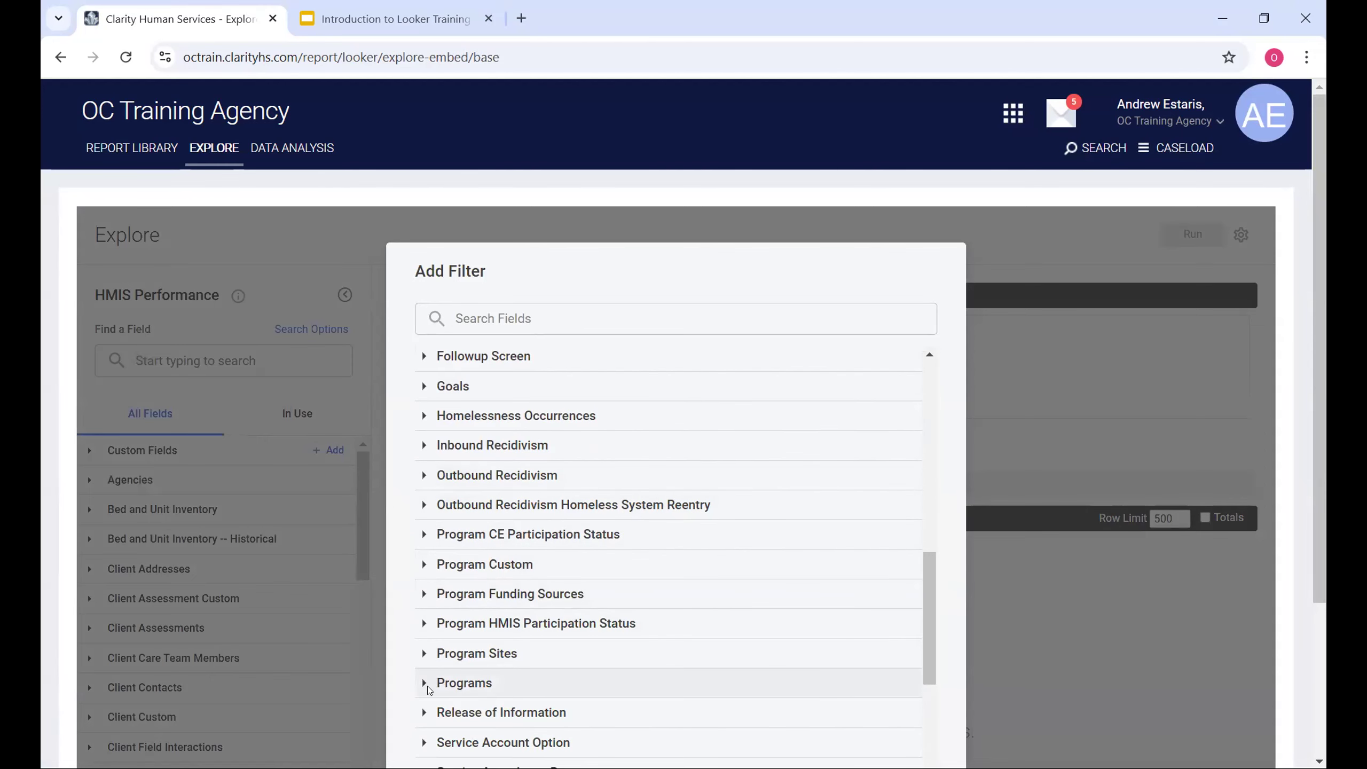
pyautogui.click(427, 686)
pyautogui.scroll(-5, 538, 565)
pyautogui.scroll(-4, 570, 538)
pyautogui.click(537, 546)
# Set the Project Type Code filter to PH – Housing Only, PH – Housing with Services, and PH – Permanent Supportive Housing
pyautogui.click(745, 397)
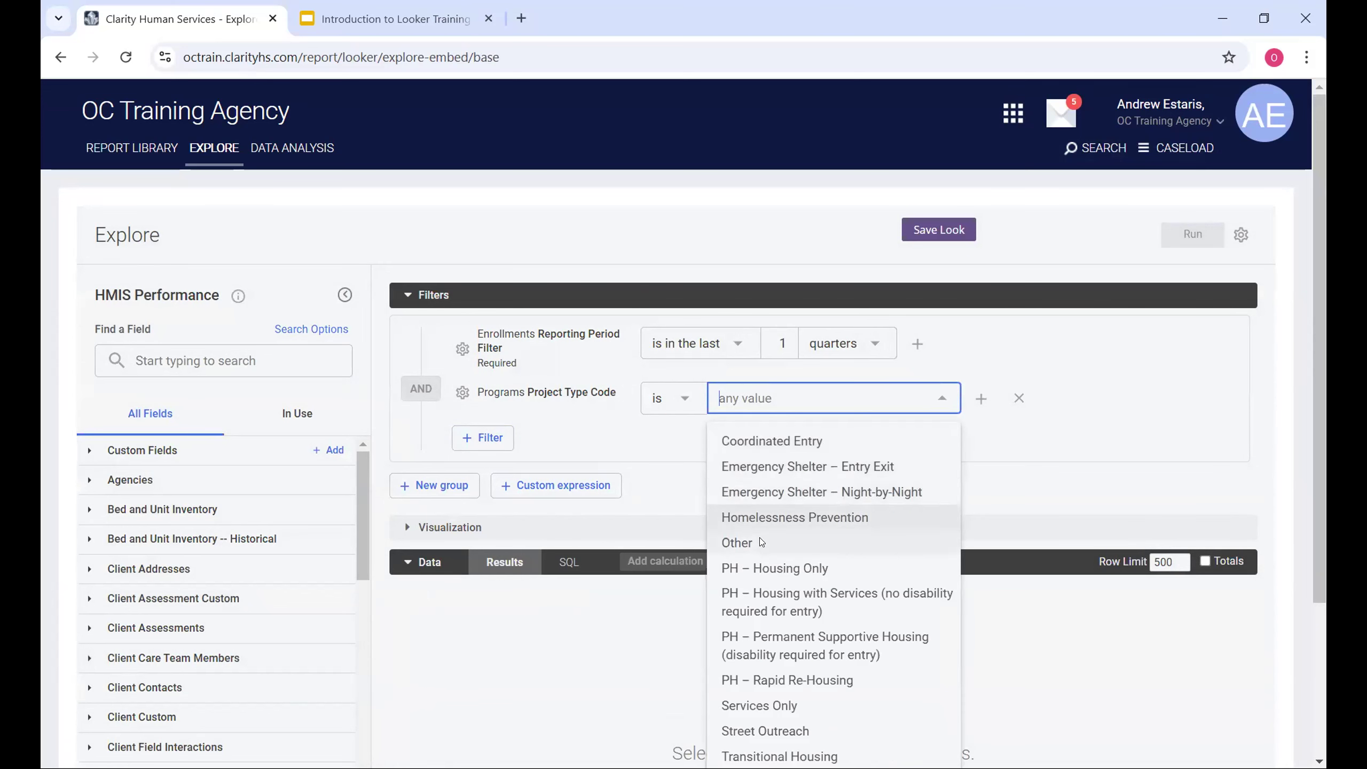
pyautogui.click(775, 569)
pyautogui.click(855, 392)
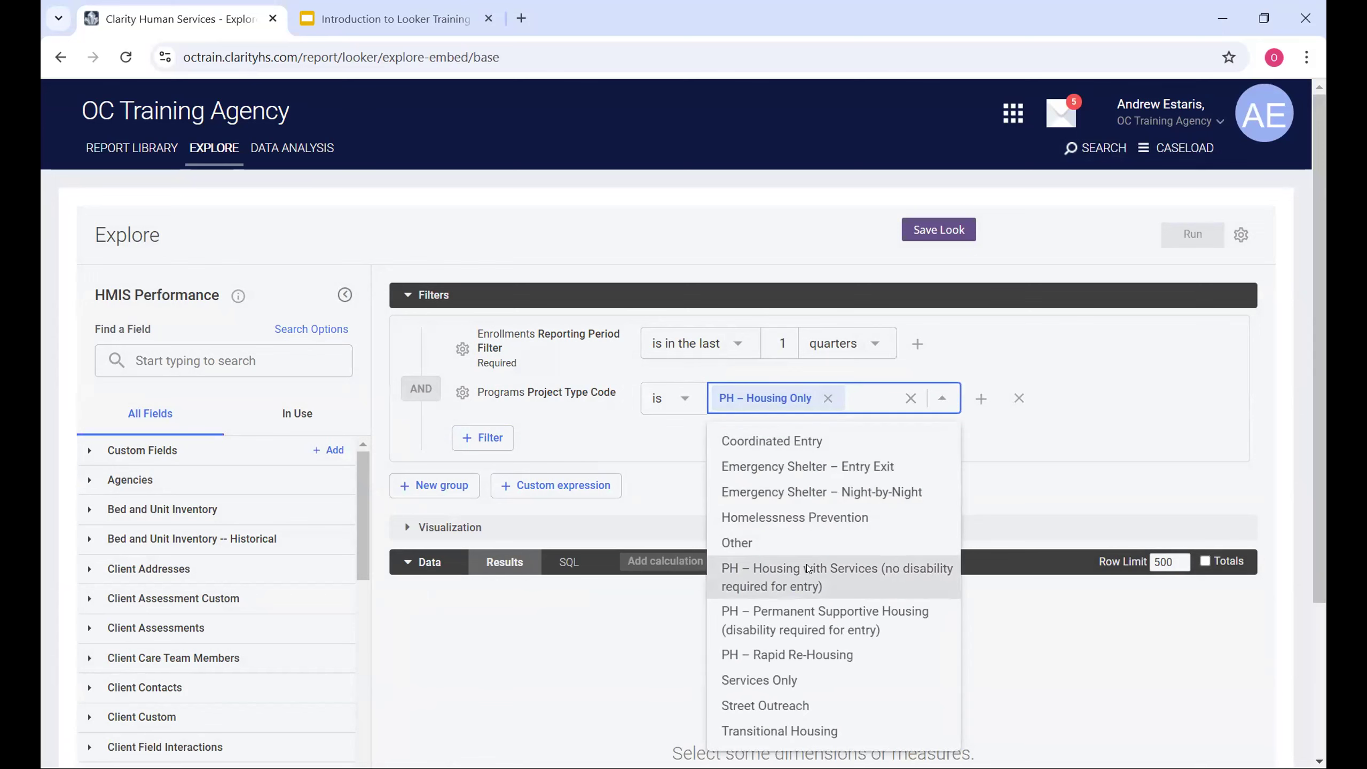
pyautogui.click(784, 577)
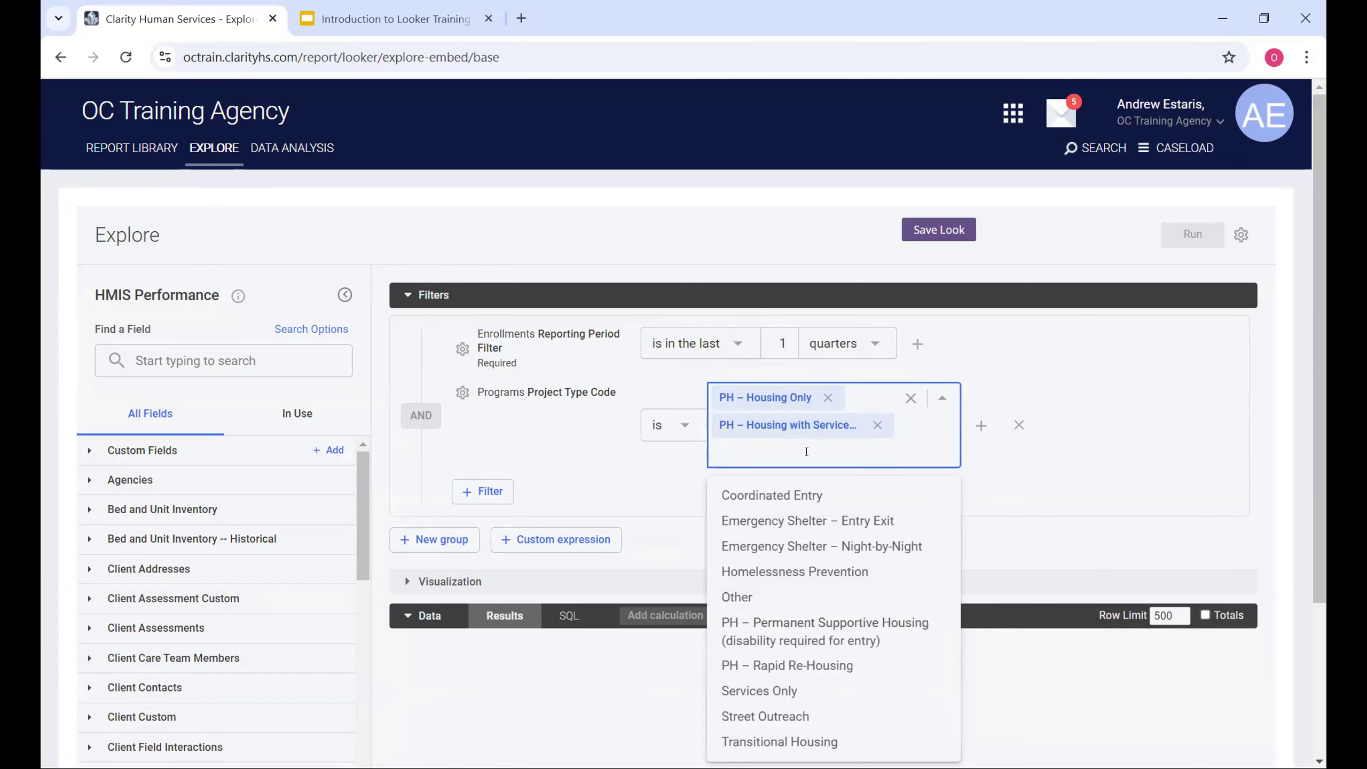
pyautogui.click(785, 648)
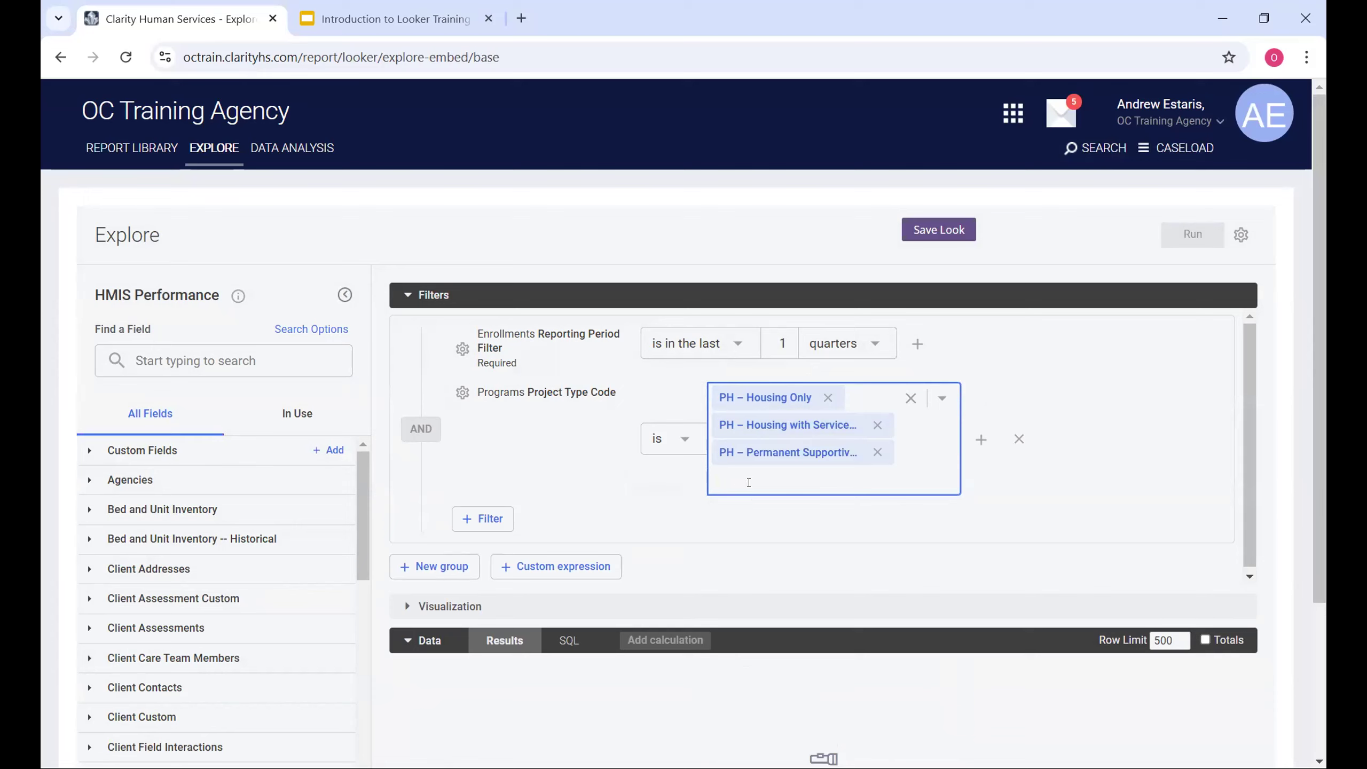
# Change the Enrollments Reporting Period Filter condition to "is in range"
pyautogui.click(751, 525)
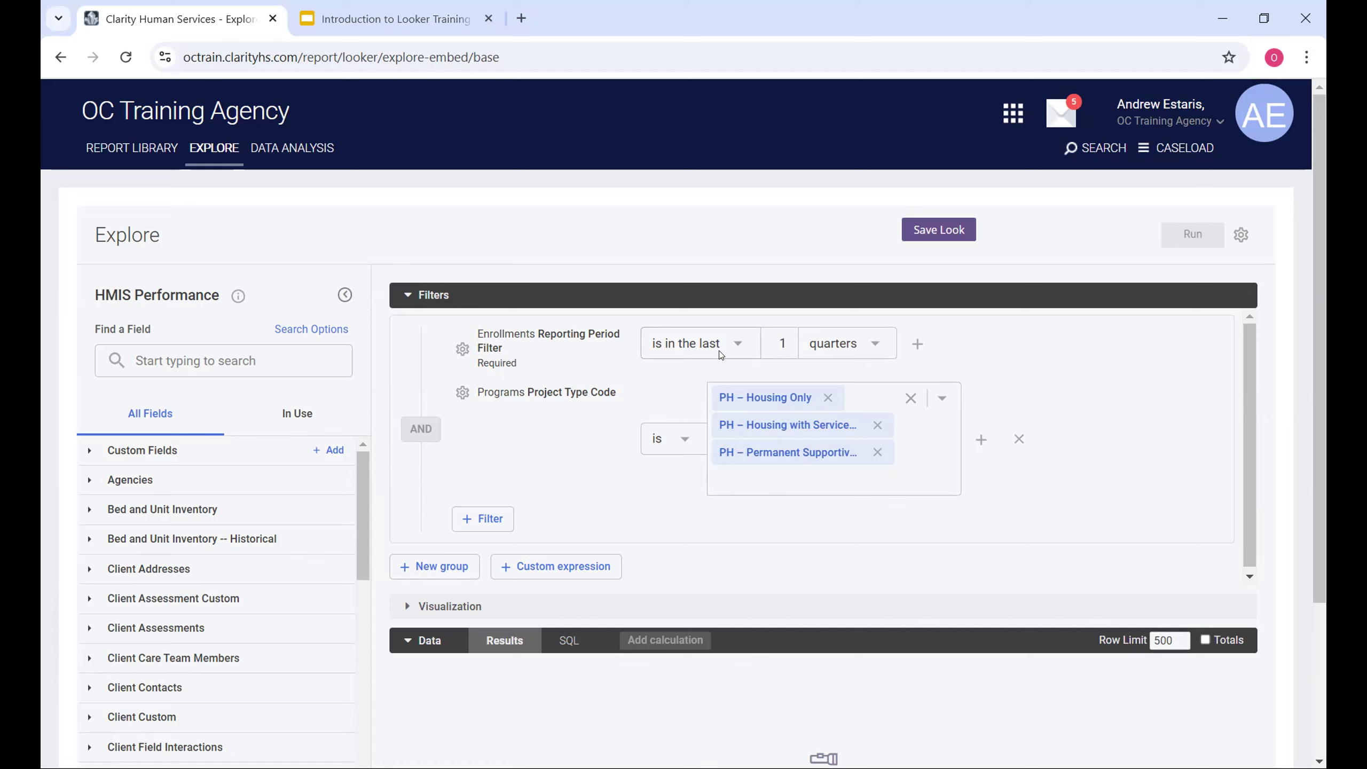
pyautogui.click(705, 339)
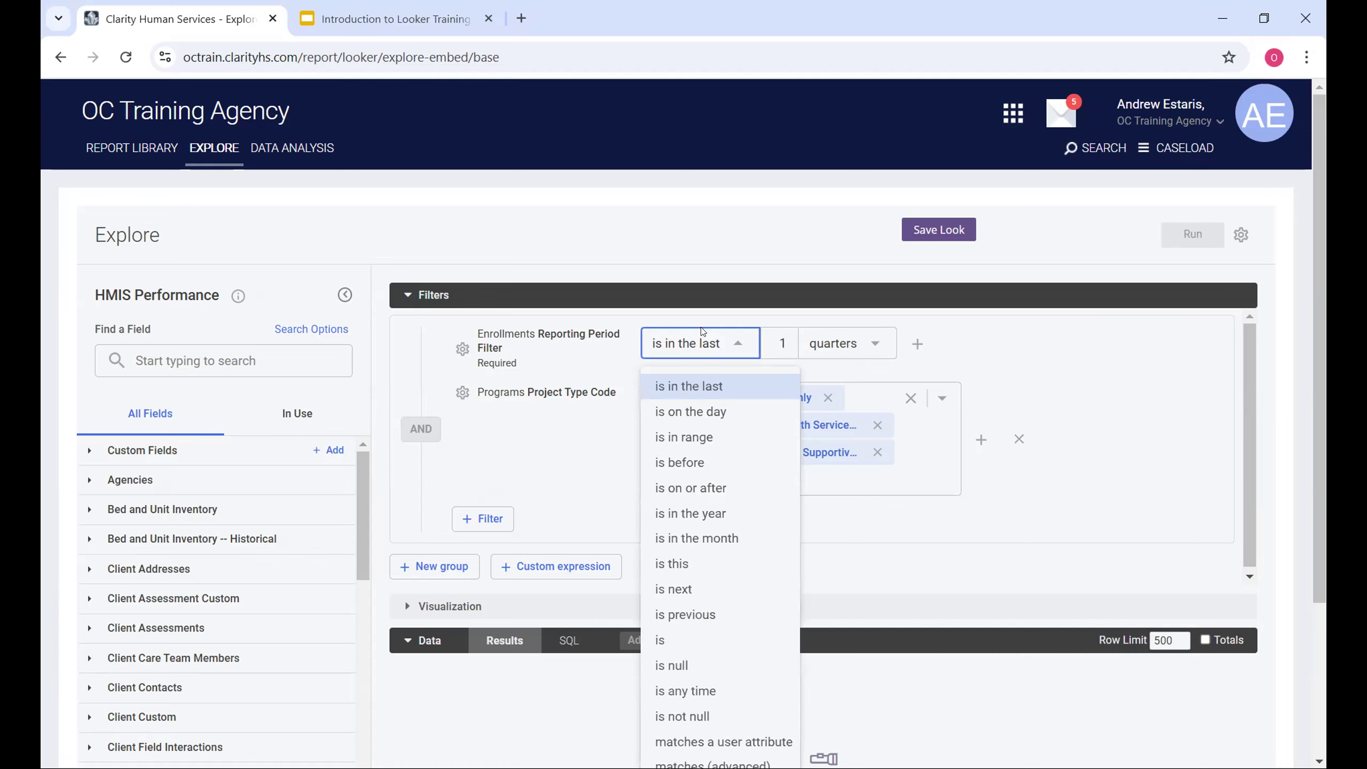
pyautogui.click(689, 508)
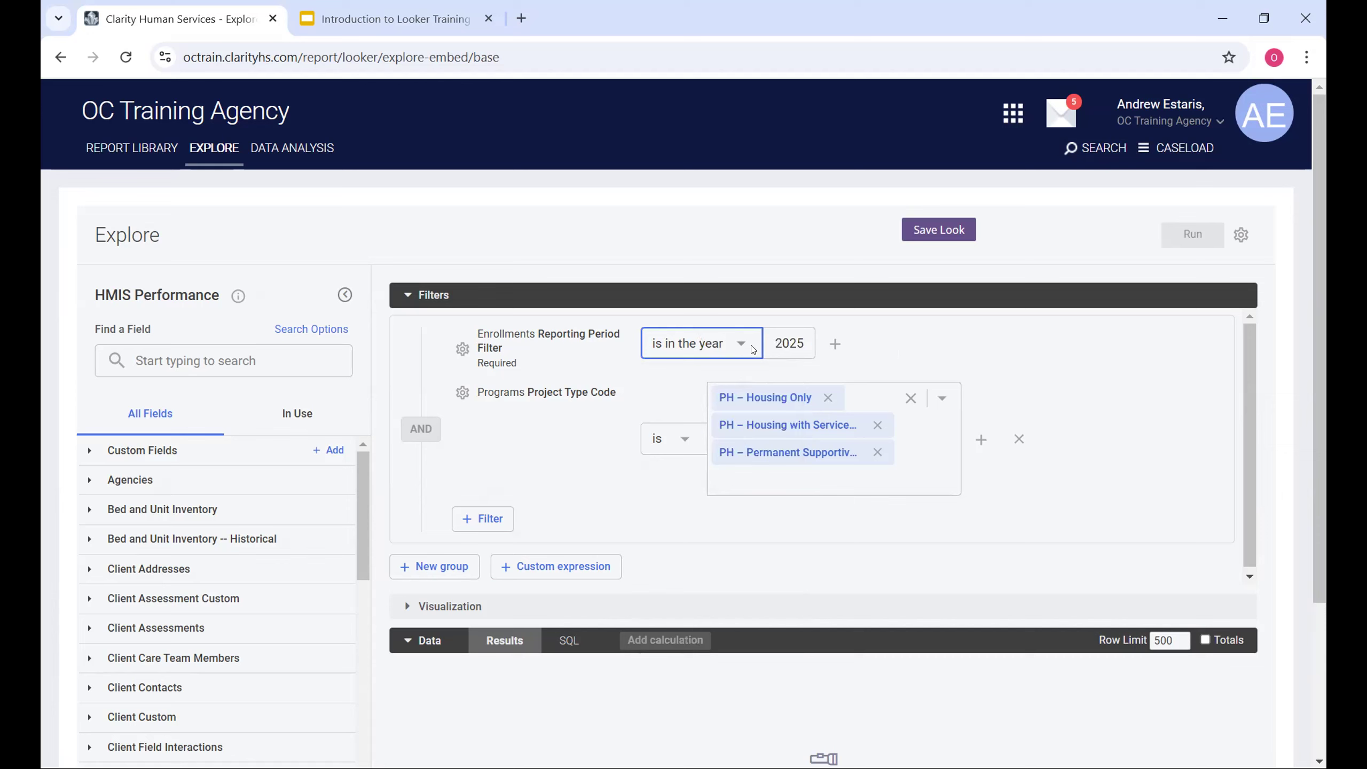
pyautogui.click(733, 350)
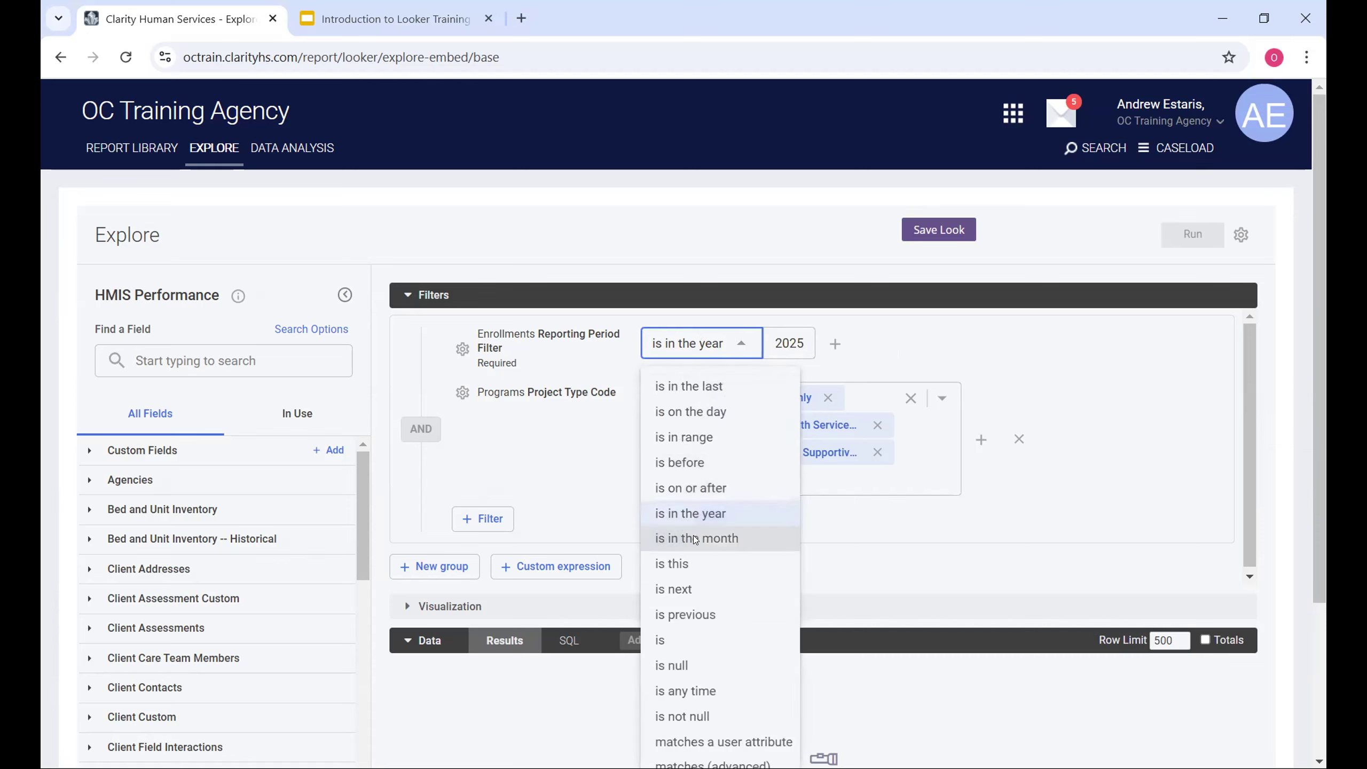
pyautogui.click(687, 438)
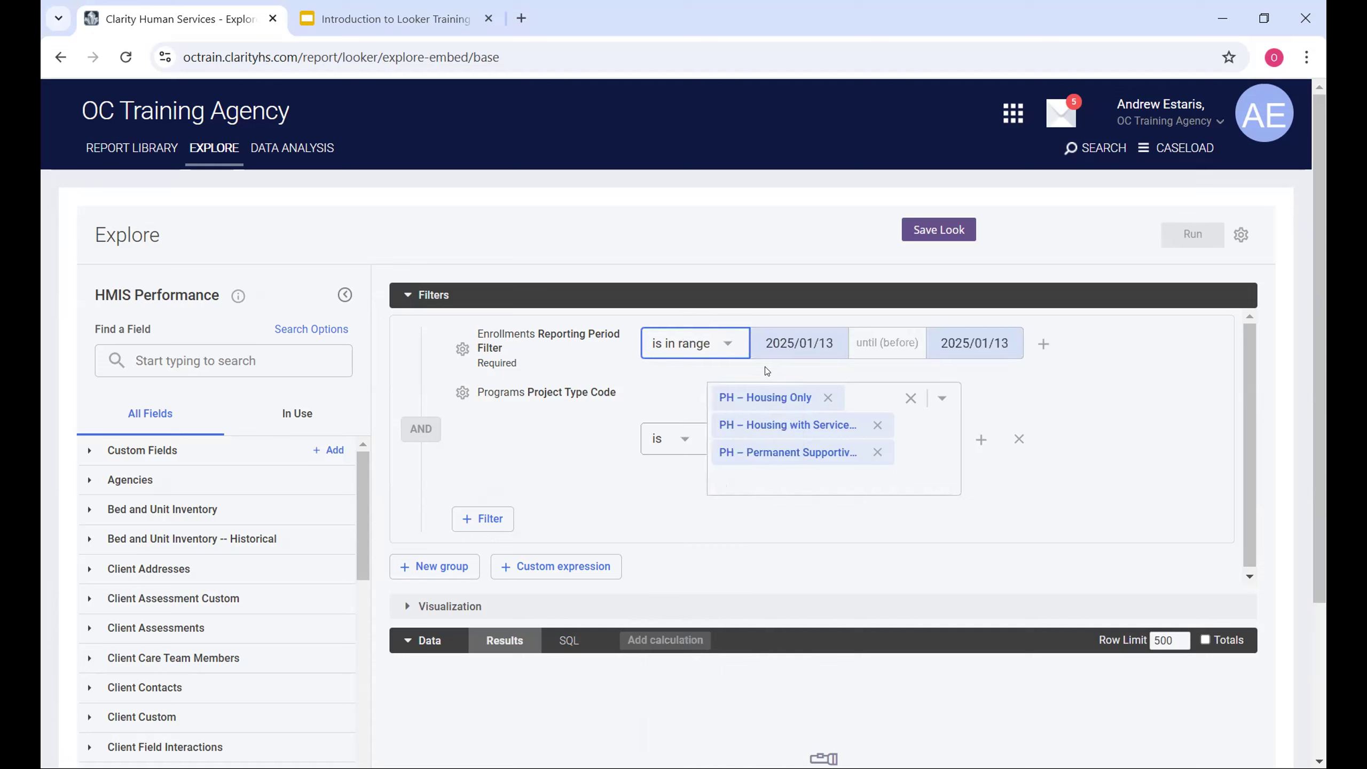
# Set the start date of the reporting period range to 2024/01/01
pyautogui.click(801, 354)
pyautogui.click(801, 394)
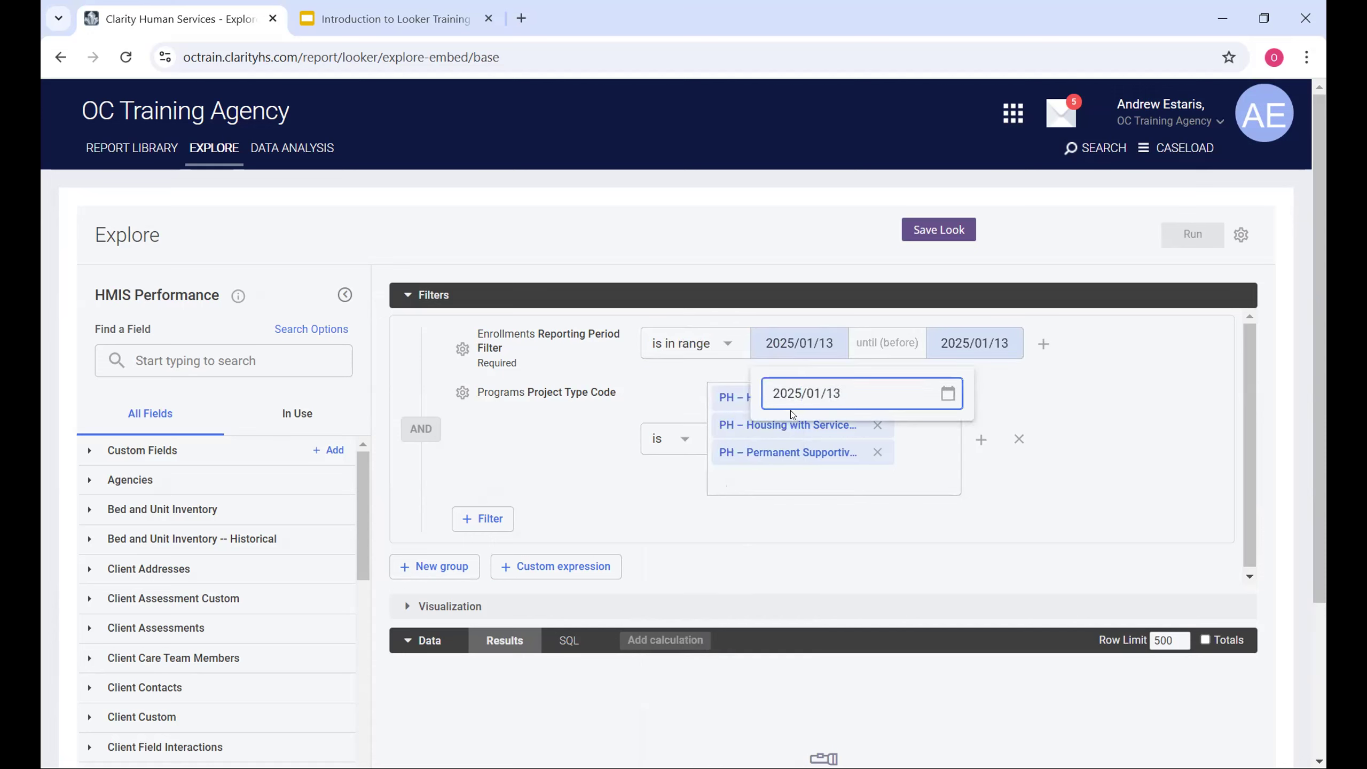
pyautogui.press('Delete')
pyautogui.write('1')
pyautogui.click(960, 356)
pyautogui.click(828, 347)
pyautogui.click(807, 393)
pyautogui.press('BackSpace')
pyautogui.write('4')
pyautogui.press('Right')
pyautogui.press('Right')
pyautogui.press('Right')
pyautogui.press('BackSpace')
pyautogui.write('0')
pyautogui.press('BackSpace')
pyautogui.press('BackSpace')
pyautogui.write('01')
# Set the end date of the reporting period range to 2025/01/01
pyautogui.click(949, 353)
pyautogui.click(1039, 393)
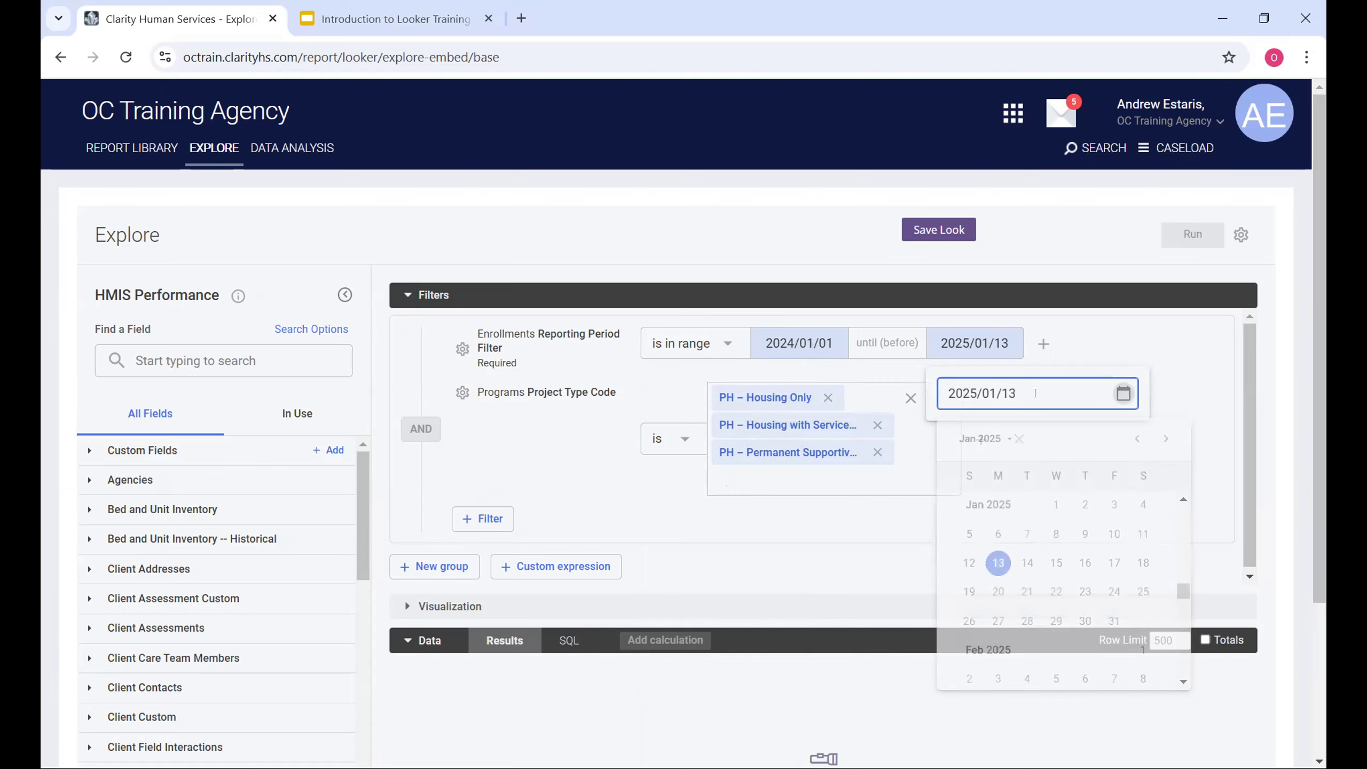
pyautogui.click(1055, 505)
pyautogui.click(957, 353)
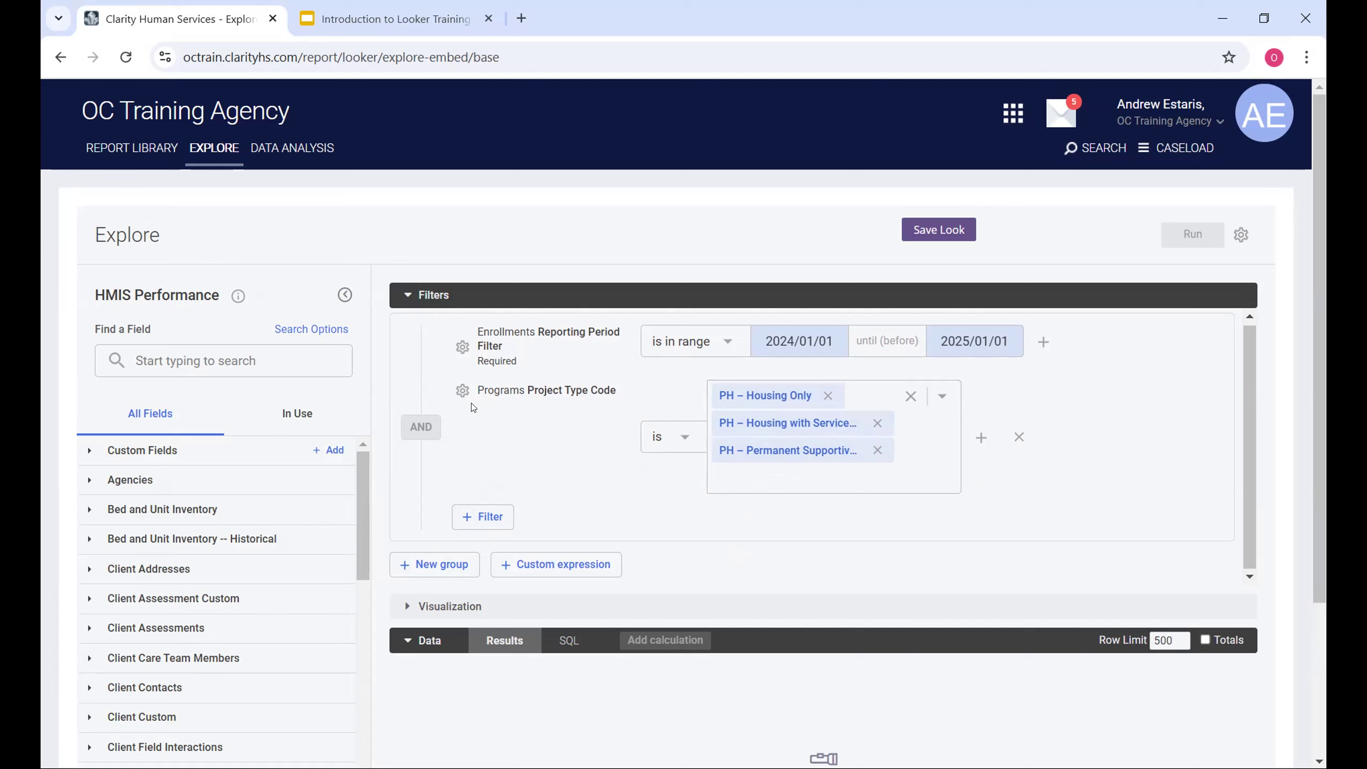
# Add the Unique Identifier dimension from the Clients fields to the report data
pyautogui.scroll(-2, 202, 532)
pyautogui.scroll(2, 199, 533)
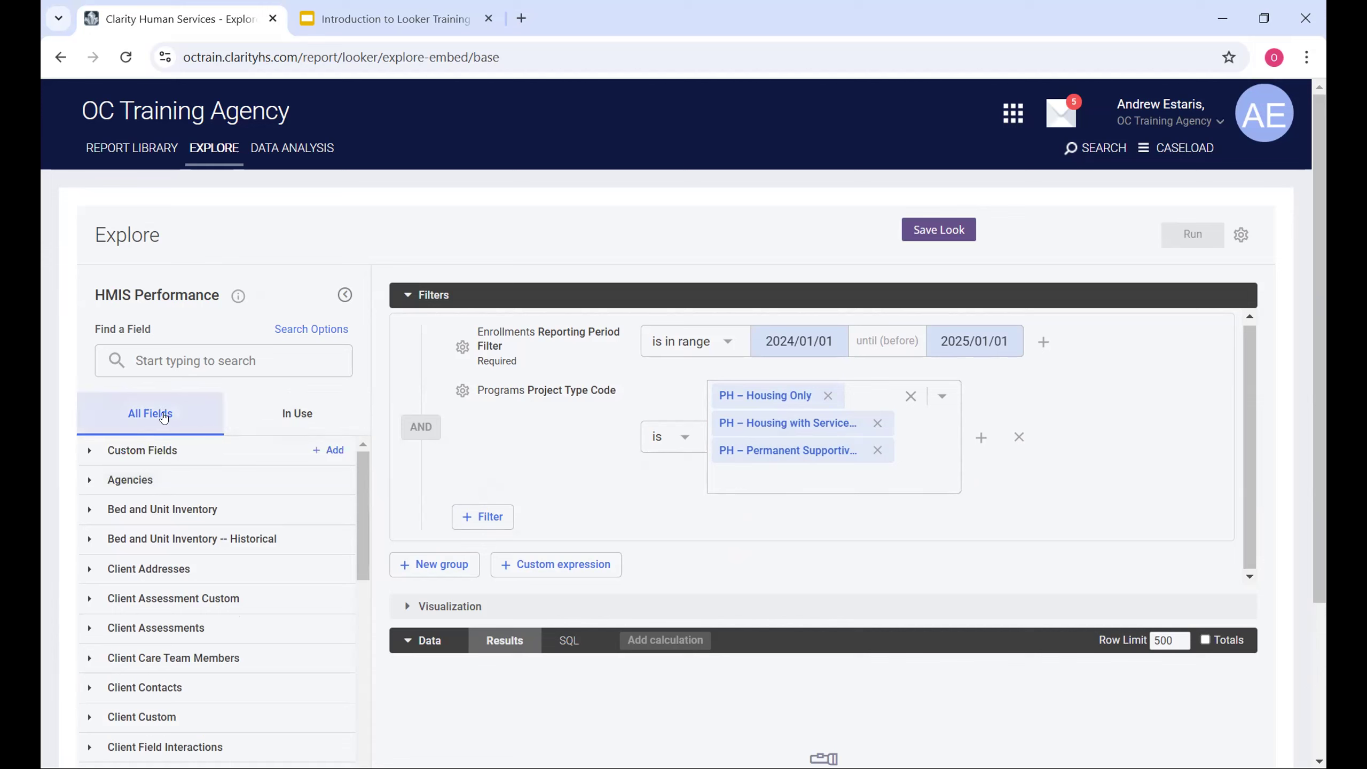
pyautogui.scroll(-5, 155, 535)
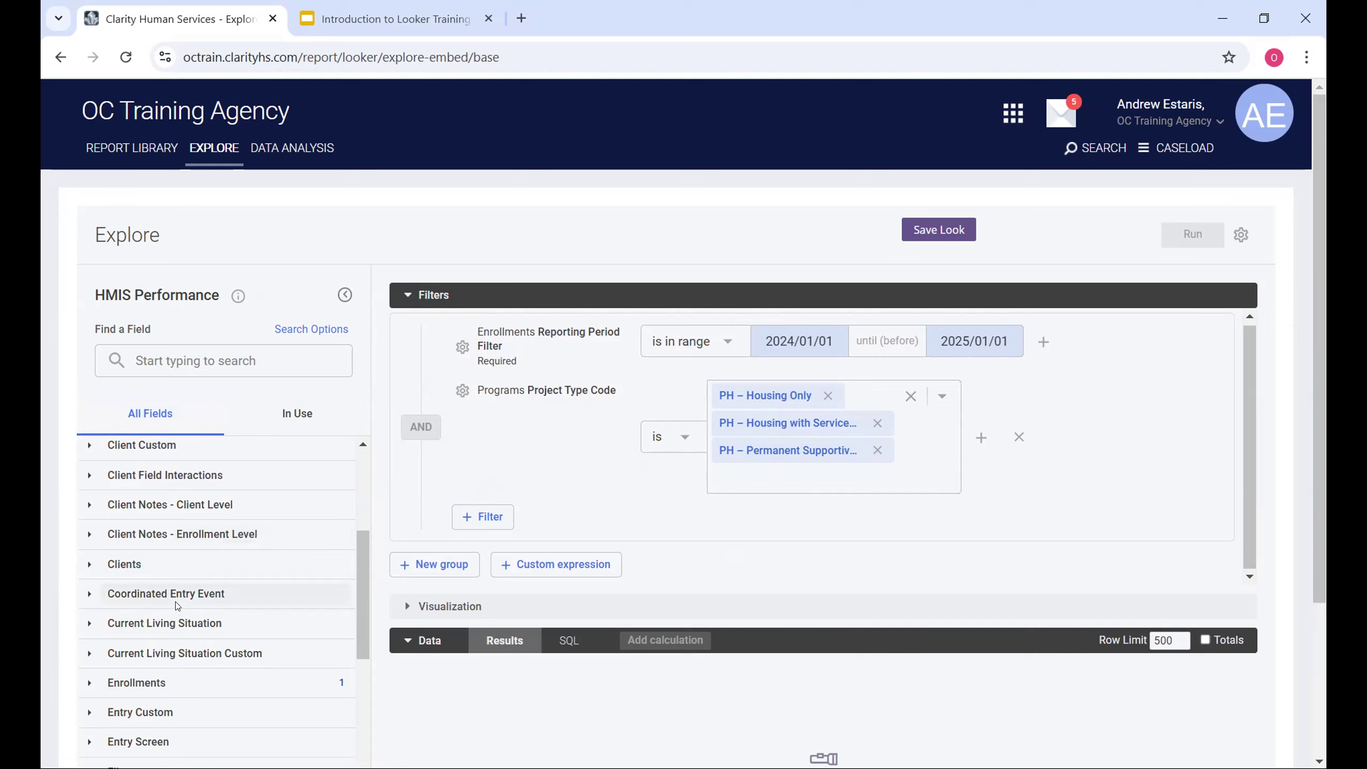
pyautogui.click(106, 565)
pyautogui.scroll(-6, 166, 573)
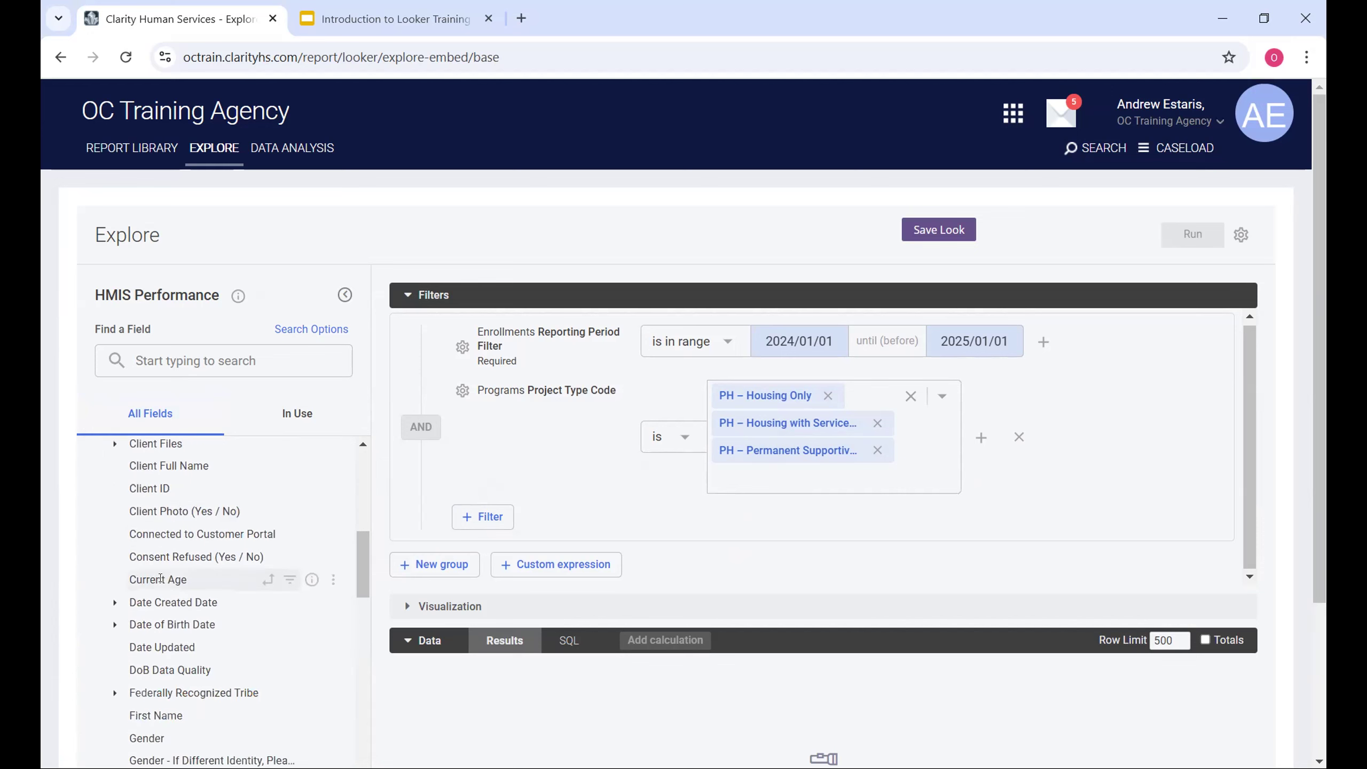
pyautogui.scroll(6, 166, 573)
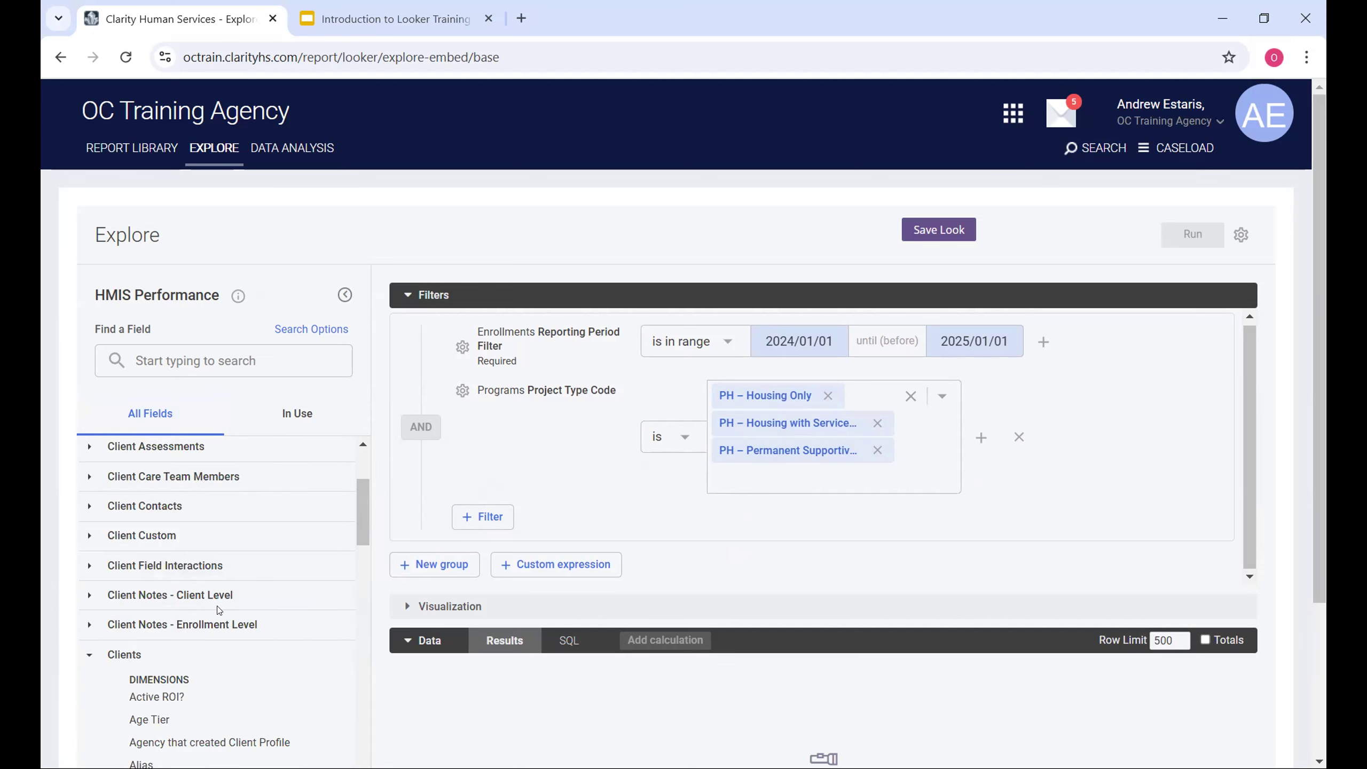
pyautogui.scroll(-8, 183, 620)
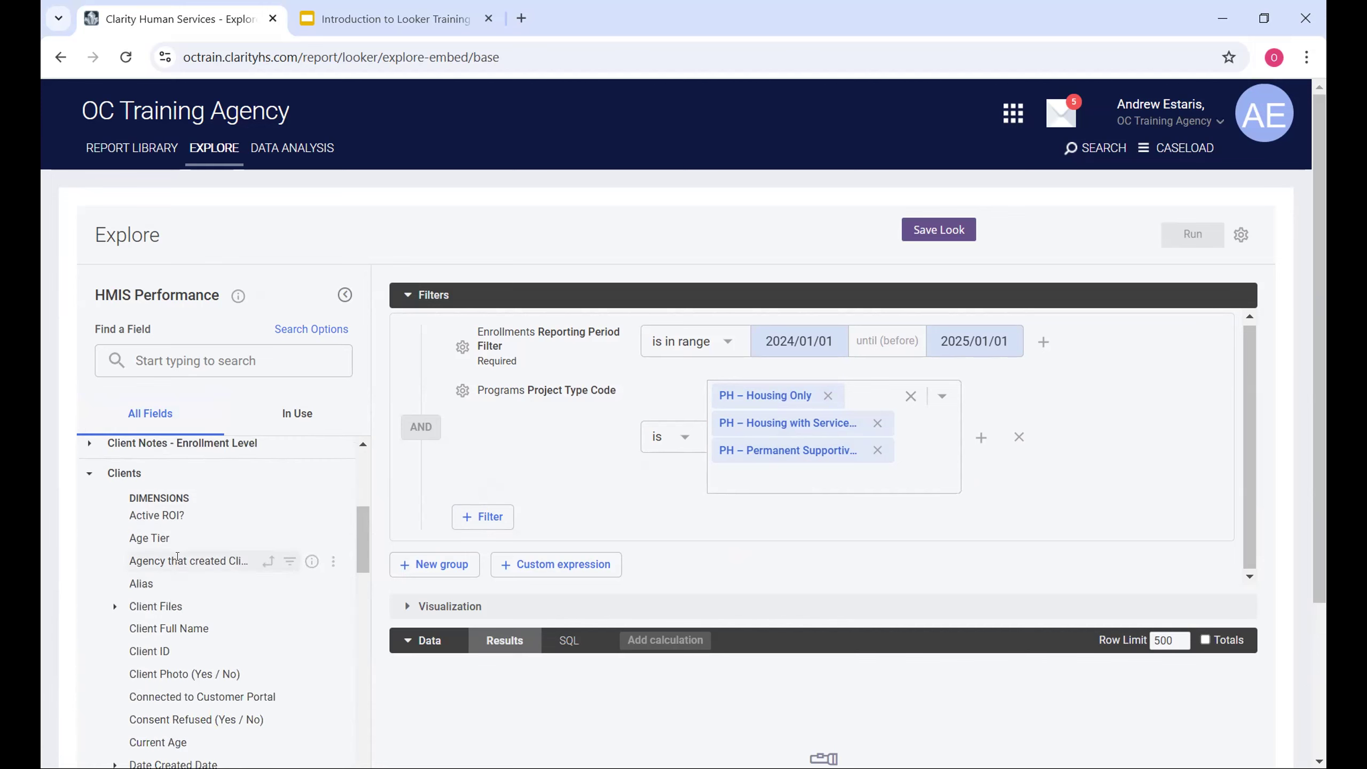
pyautogui.scroll(-5, 178, 557)
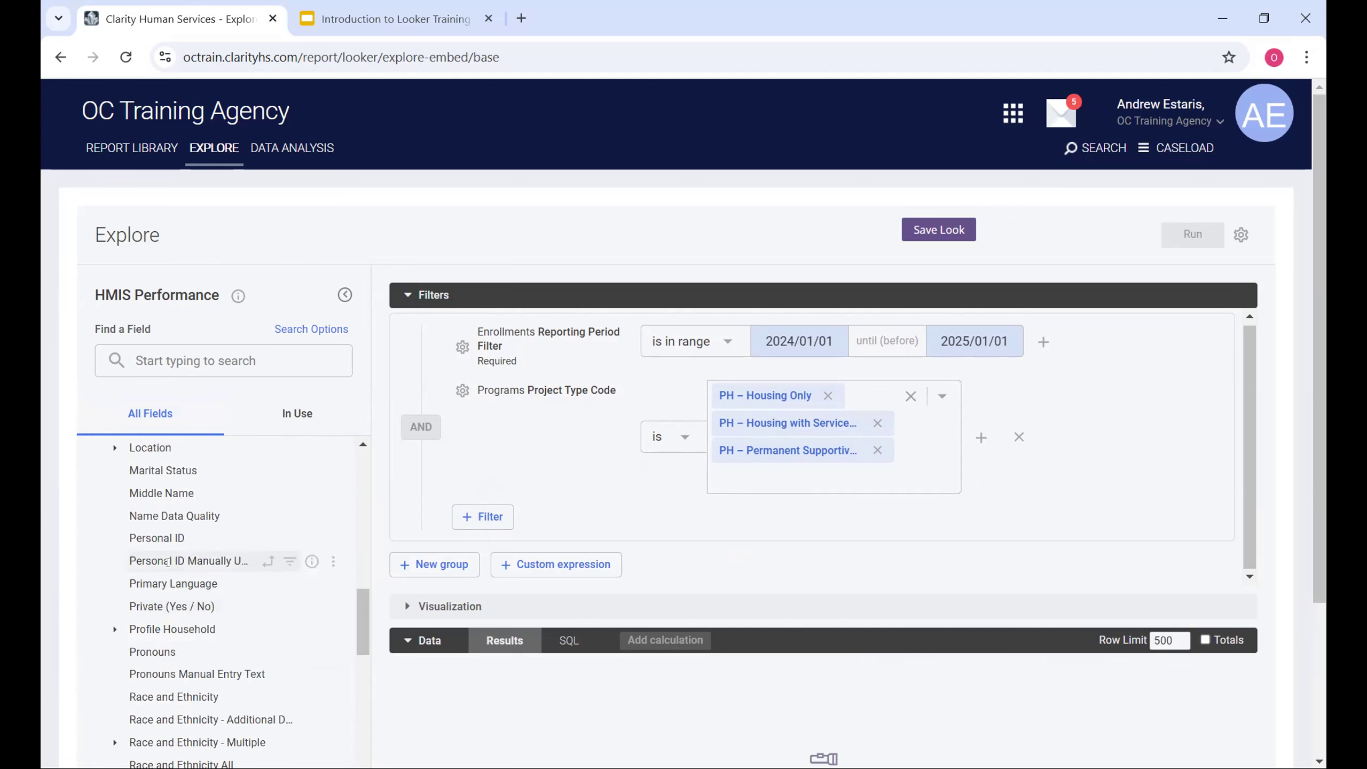
pyautogui.scroll(-5, 172, 592)
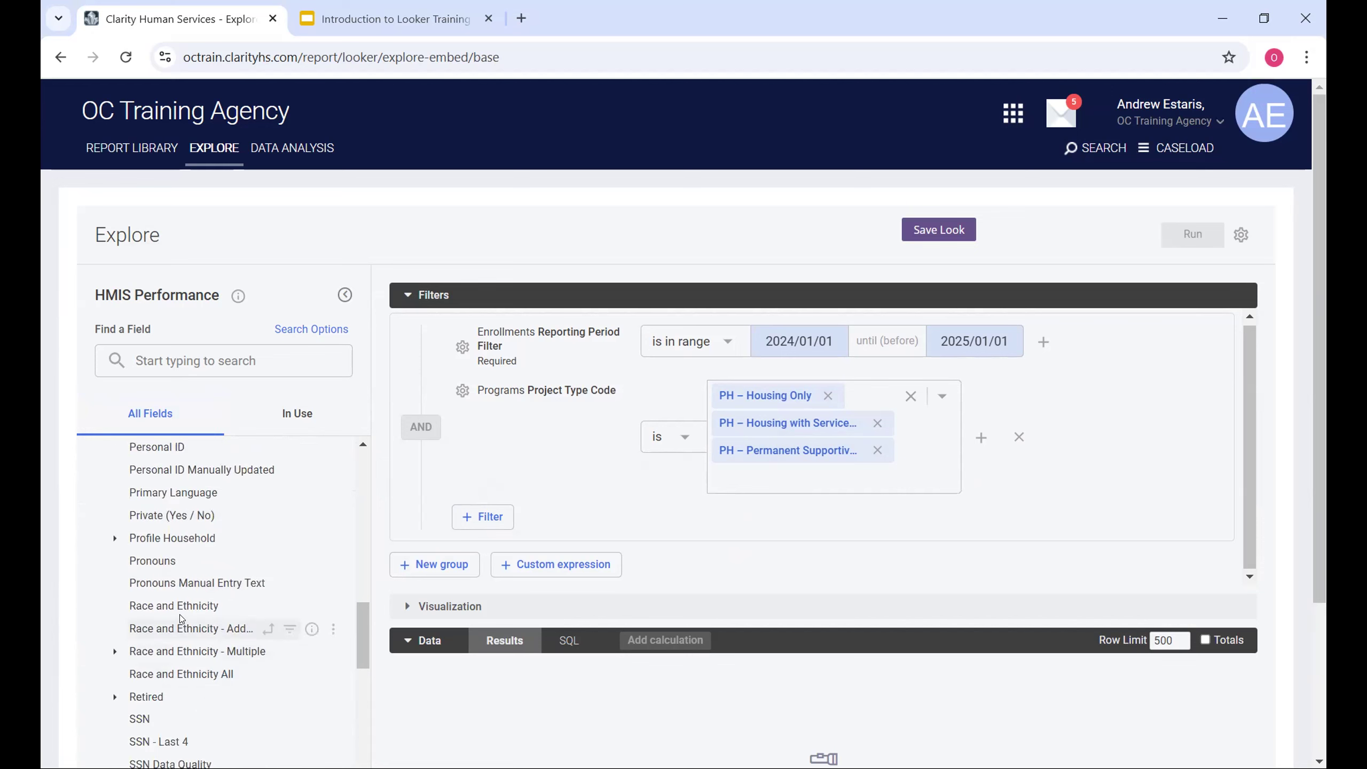
pyautogui.scroll(-2, 183, 613)
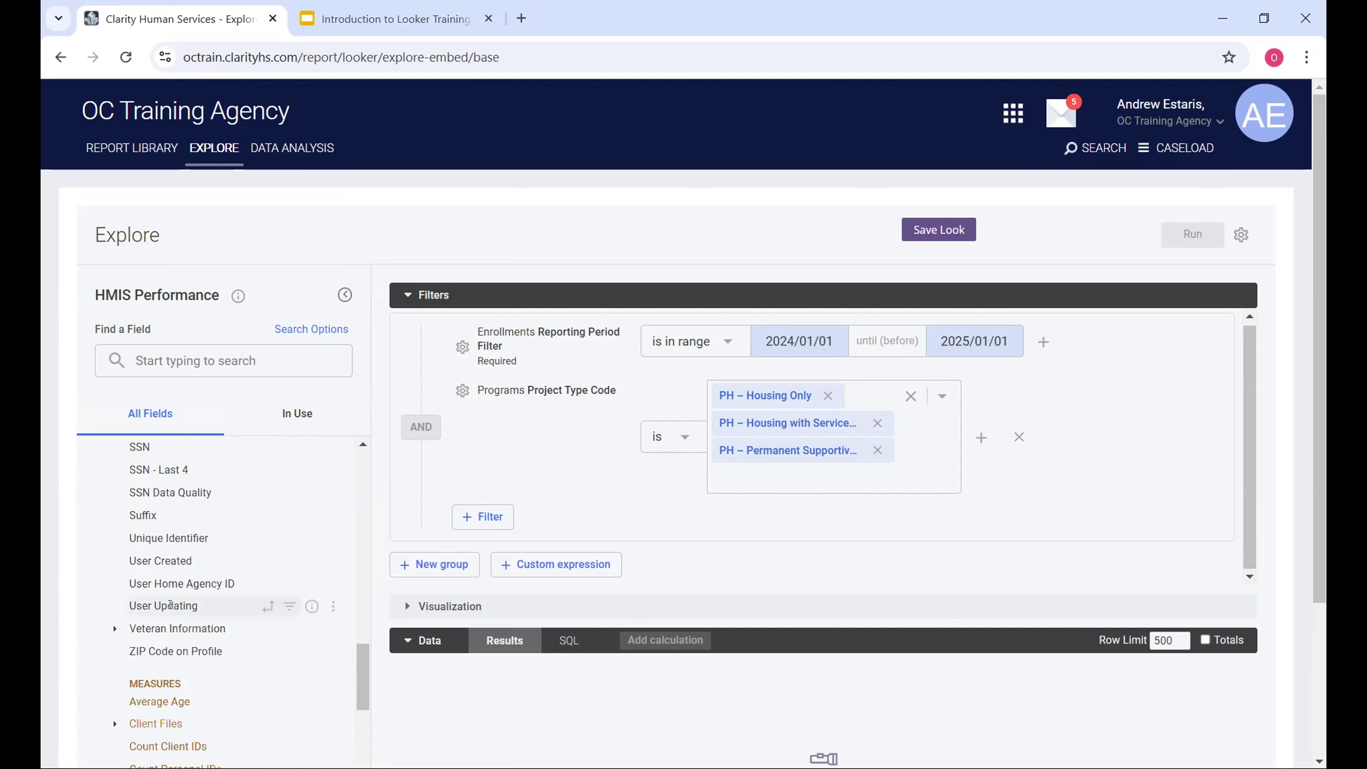
pyautogui.click(164, 538)
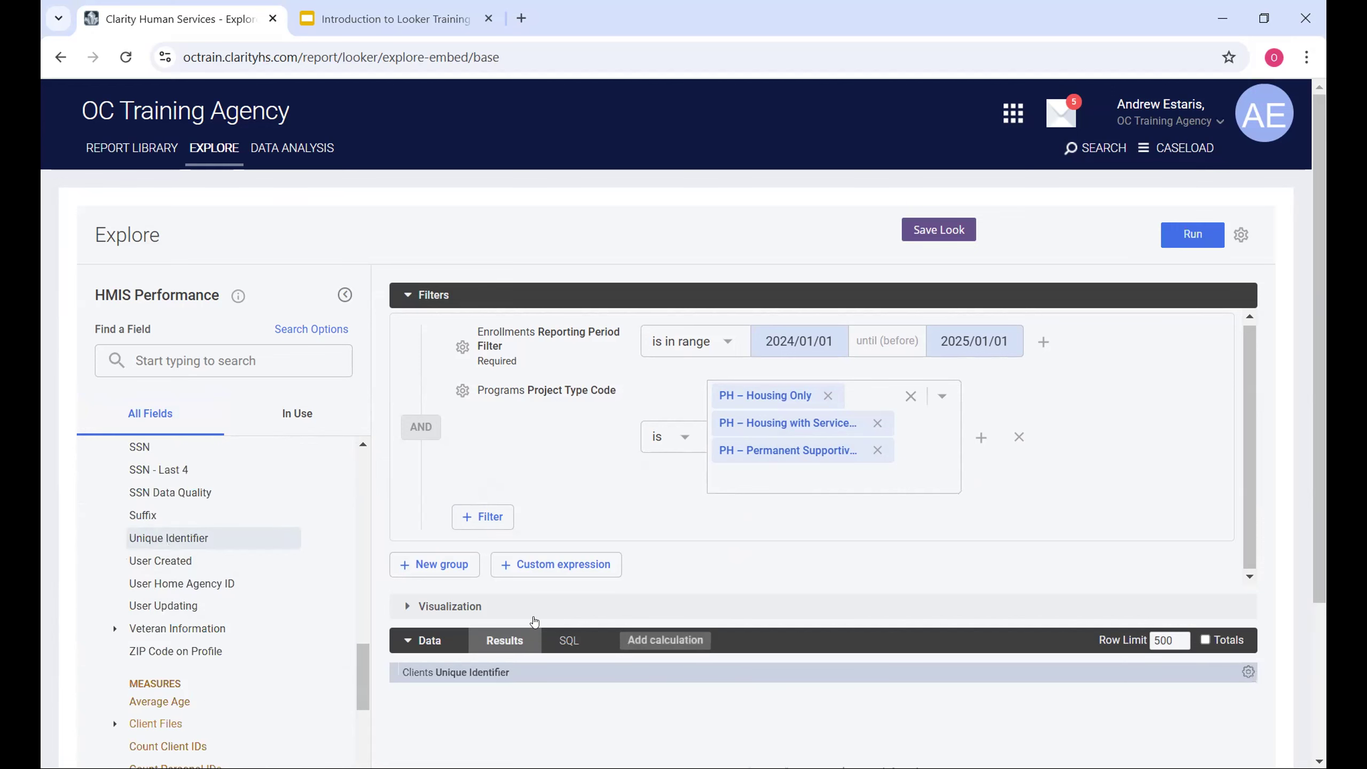
# Add the Clients Gender and Race and Ethnicity dimensions to the report data
pyautogui.scroll(-2, 538, 625)
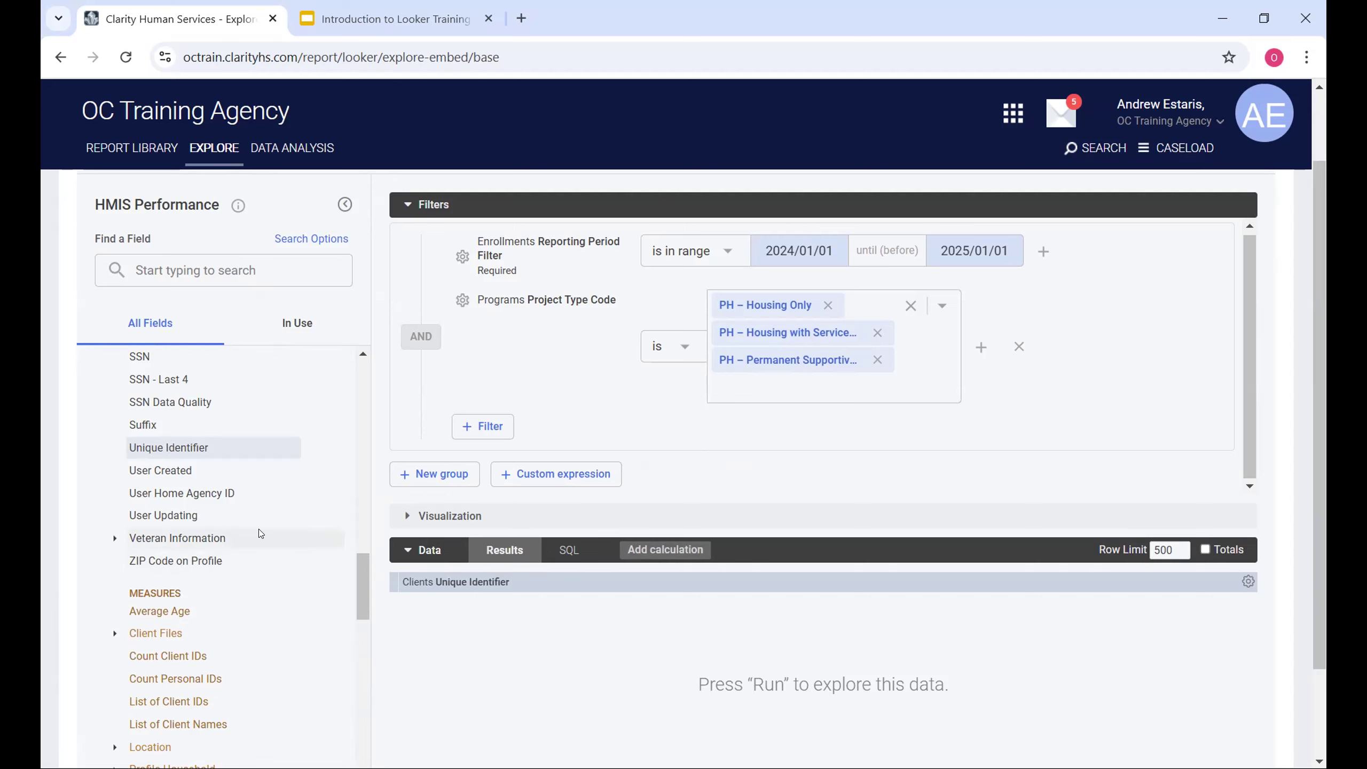
pyautogui.scroll(-2, 249, 547)
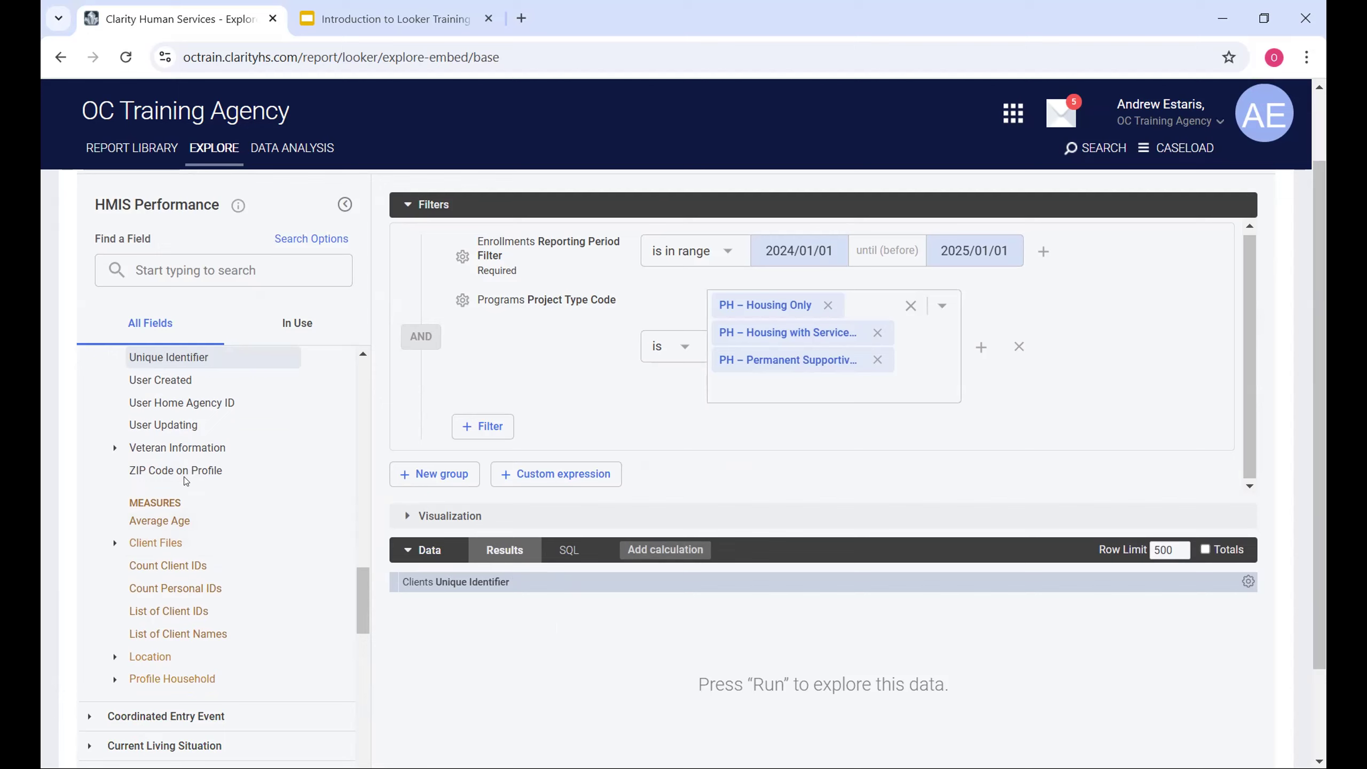
pyautogui.scroll(-2, 186, 485)
pyautogui.scroll(10, 191, 485)
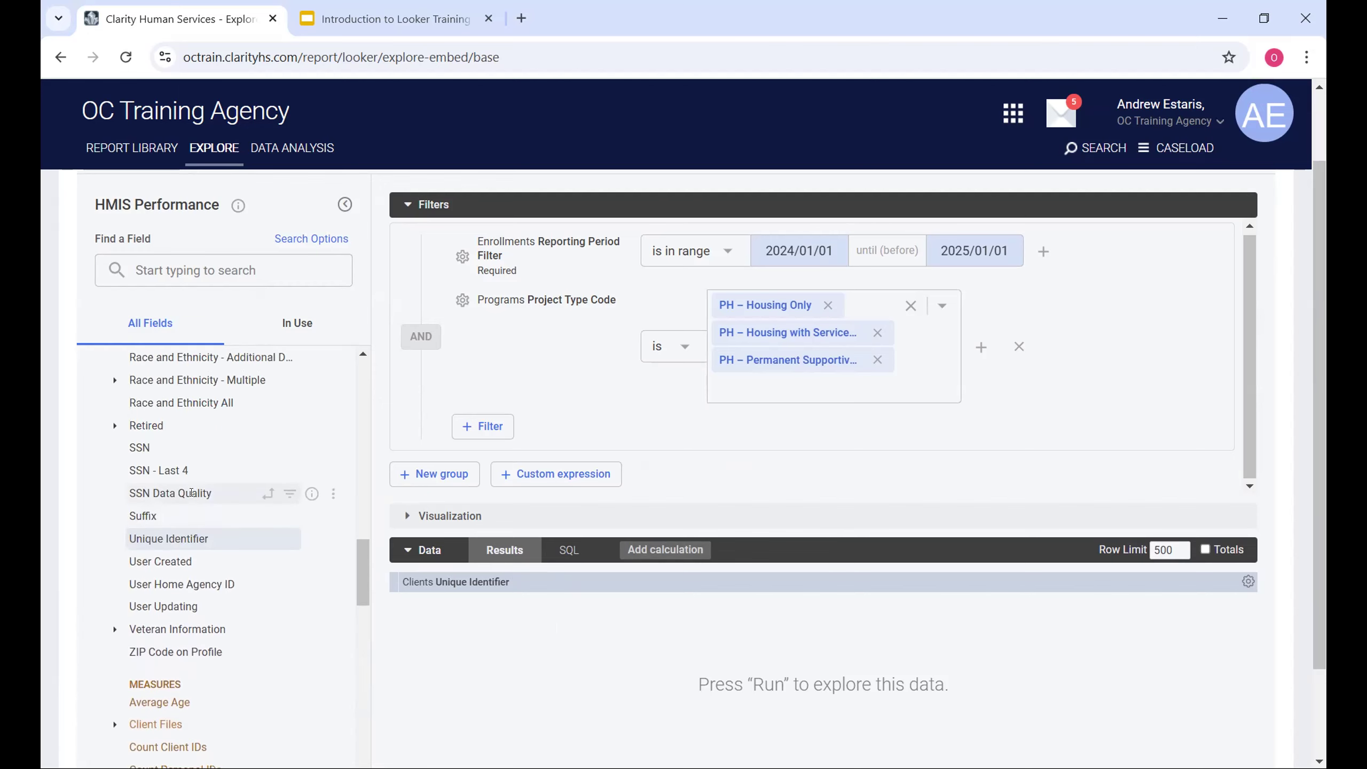
pyautogui.scroll(4, 191, 492)
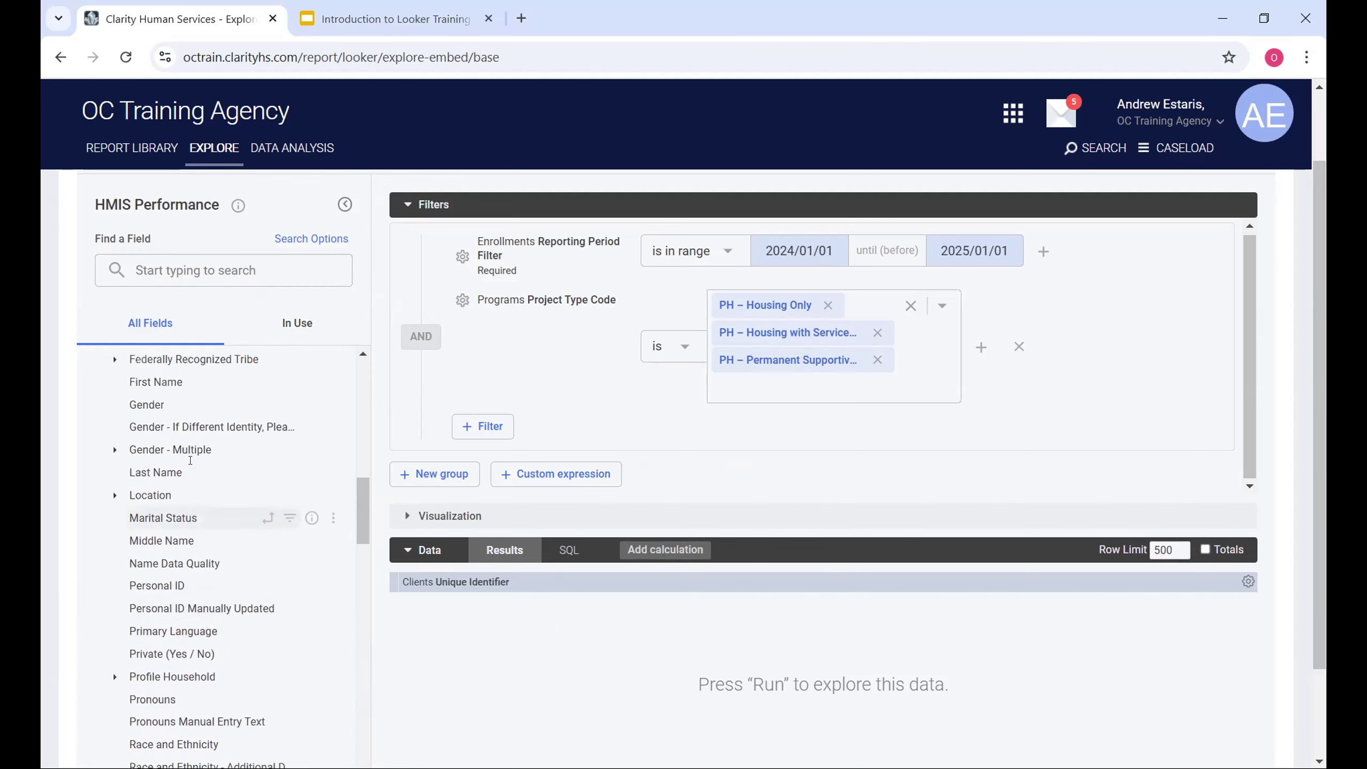
pyautogui.click(159, 447)
pyautogui.scroll(-6, 183, 485)
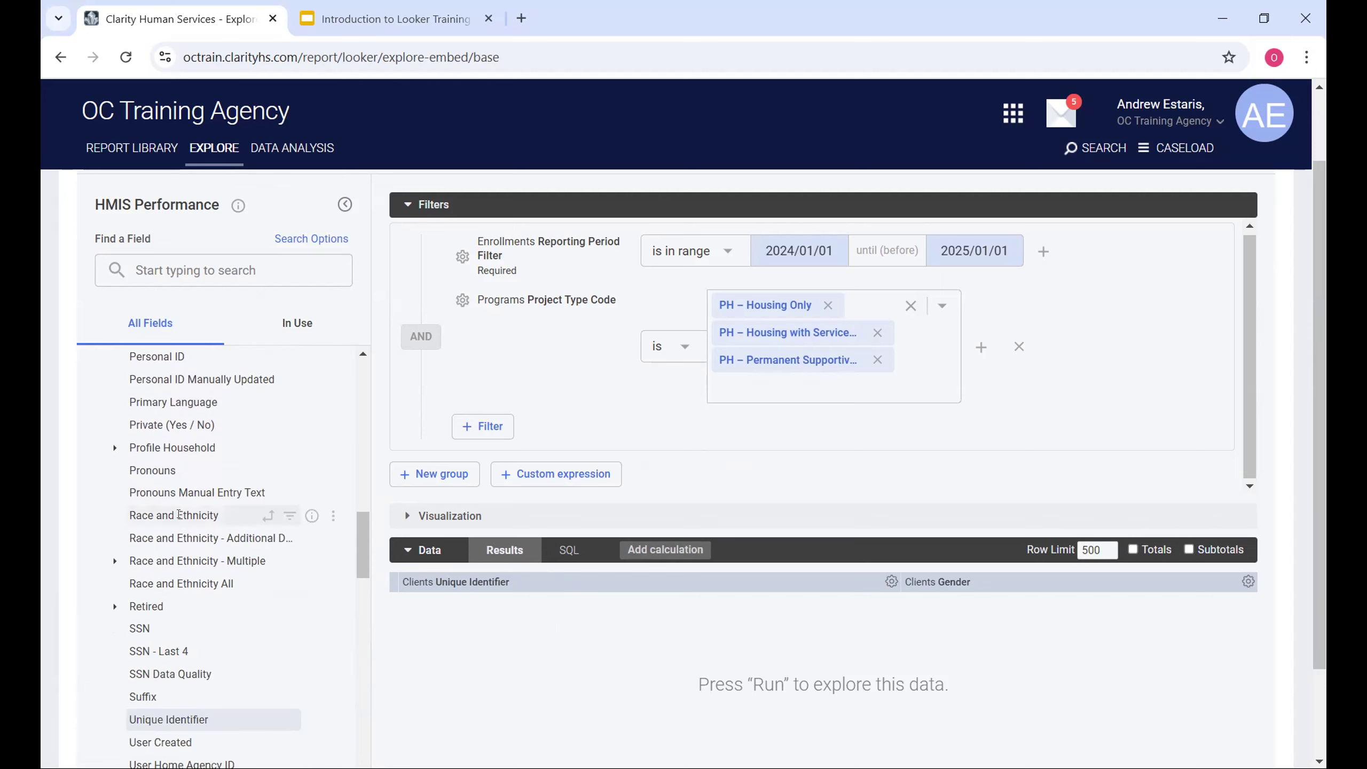
pyautogui.click(179, 514)
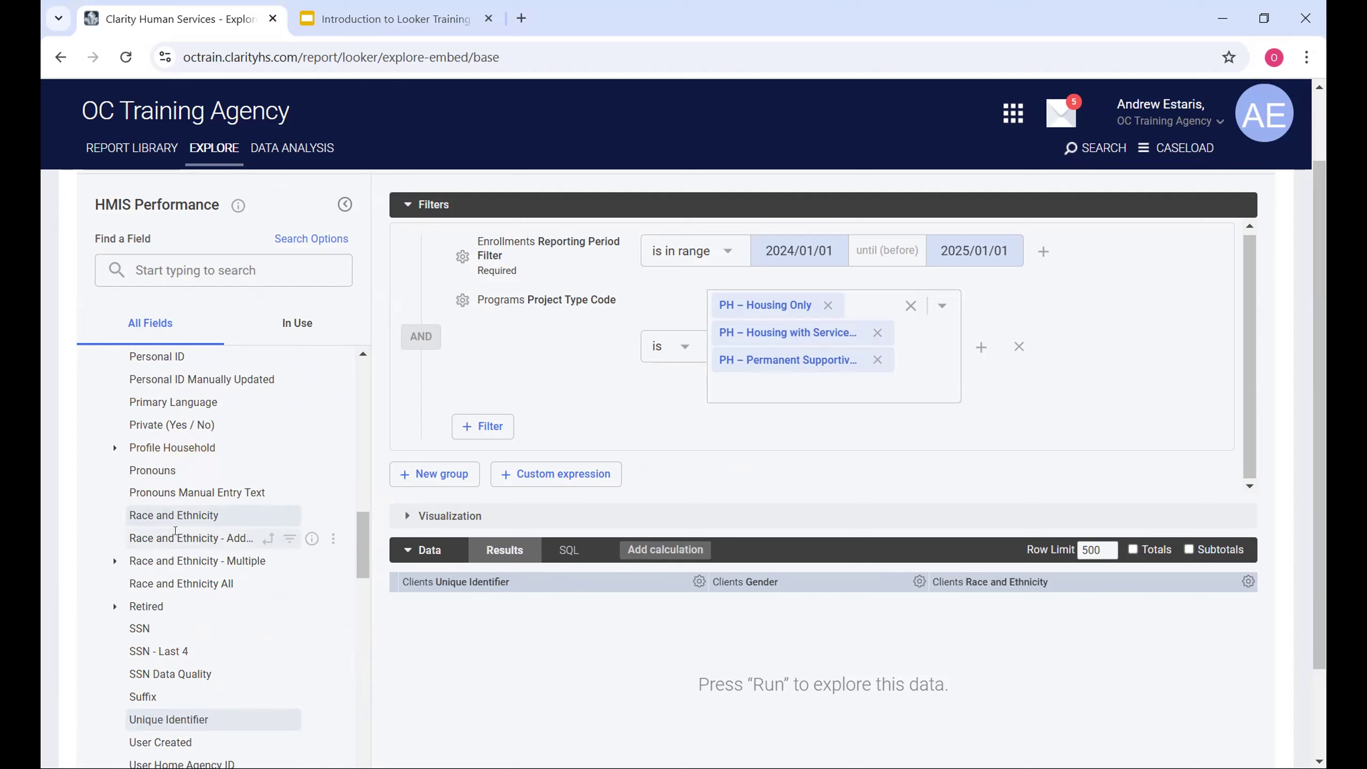
# Add the Veteran Status dimension from the Clients Veteran Information group to the report data
pyautogui.scroll(-3, 191, 520)
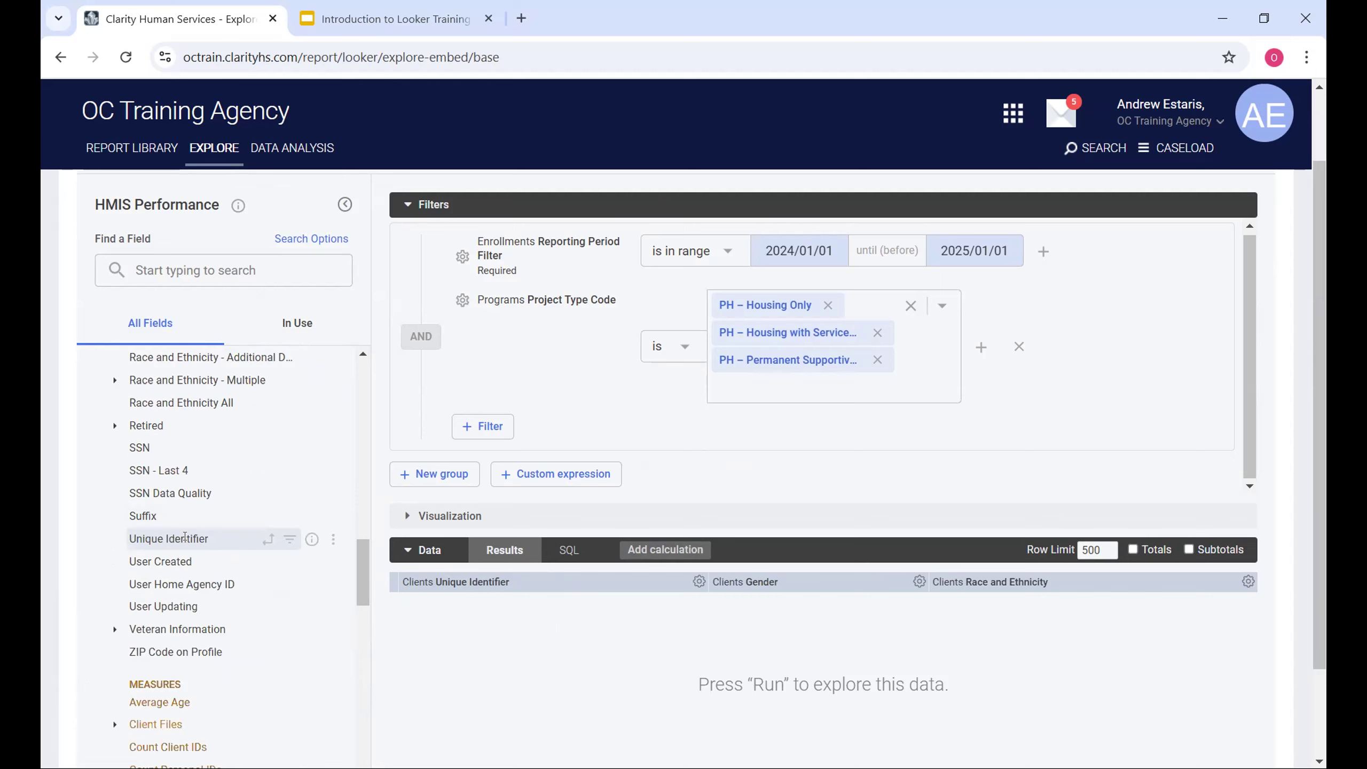
pyautogui.scroll(-2, 183, 544)
pyautogui.click(132, 534)
pyautogui.scroll(-4, 161, 511)
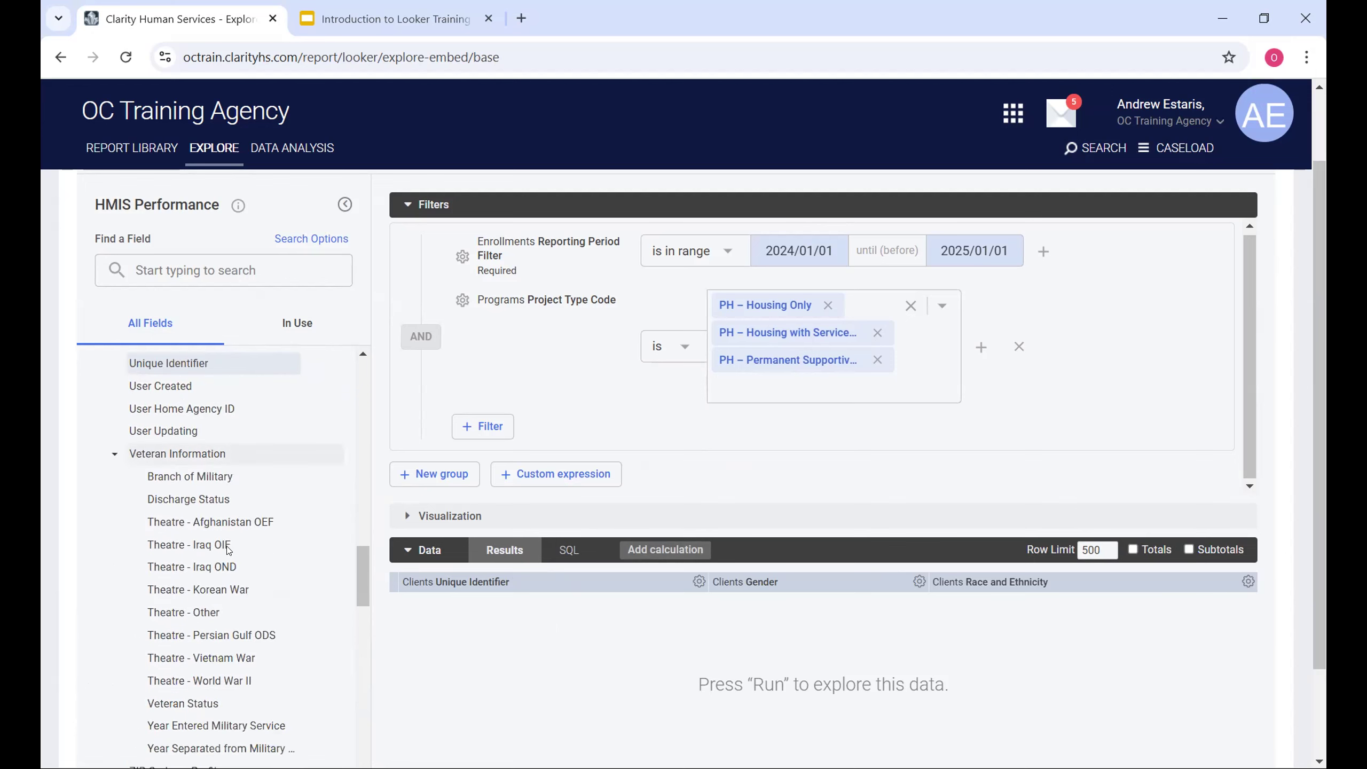
pyautogui.scroll(2, 195, 488)
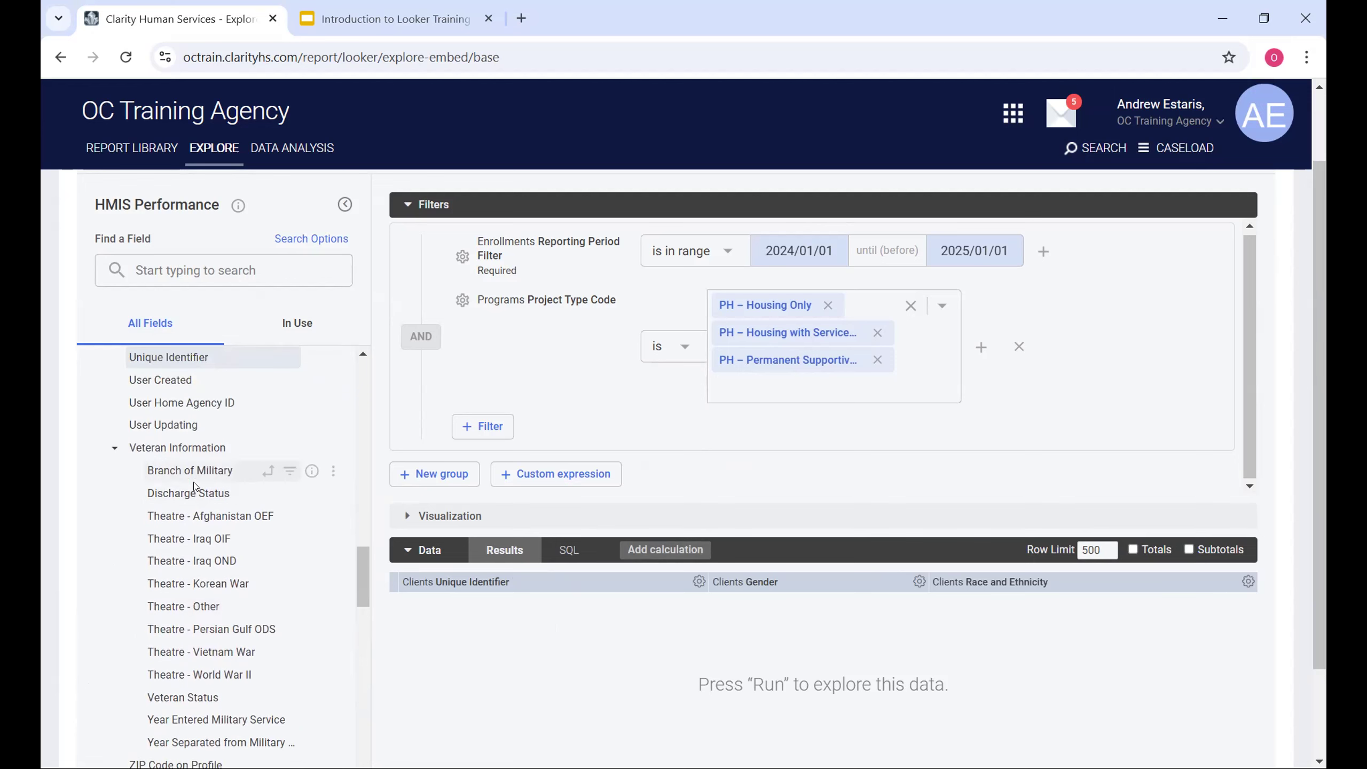
pyautogui.scroll(-3, 191, 506)
pyautogui.click(186, 515)
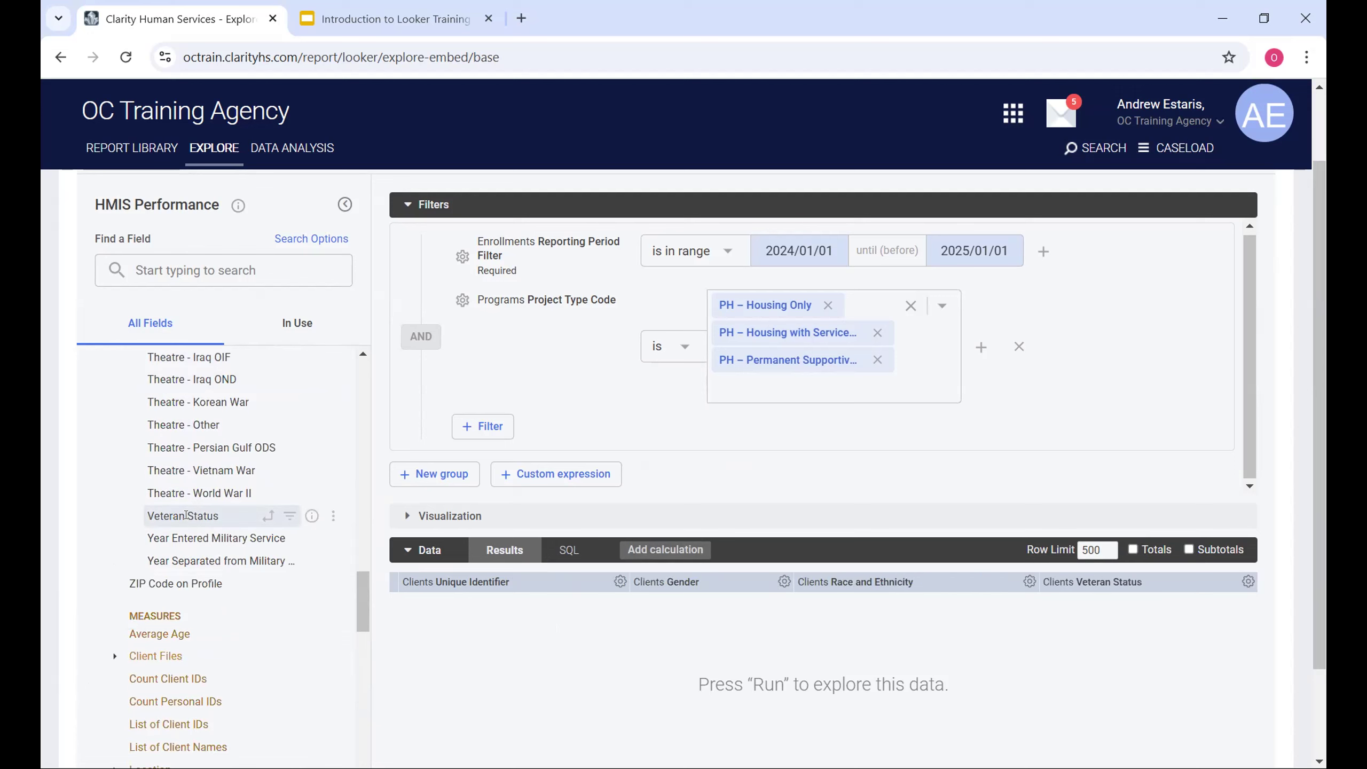
# Collapse the Clients fields and expand the Disability Information group in the Entry Screen dimensions
pyautogui.scroll(5, 186, 516)
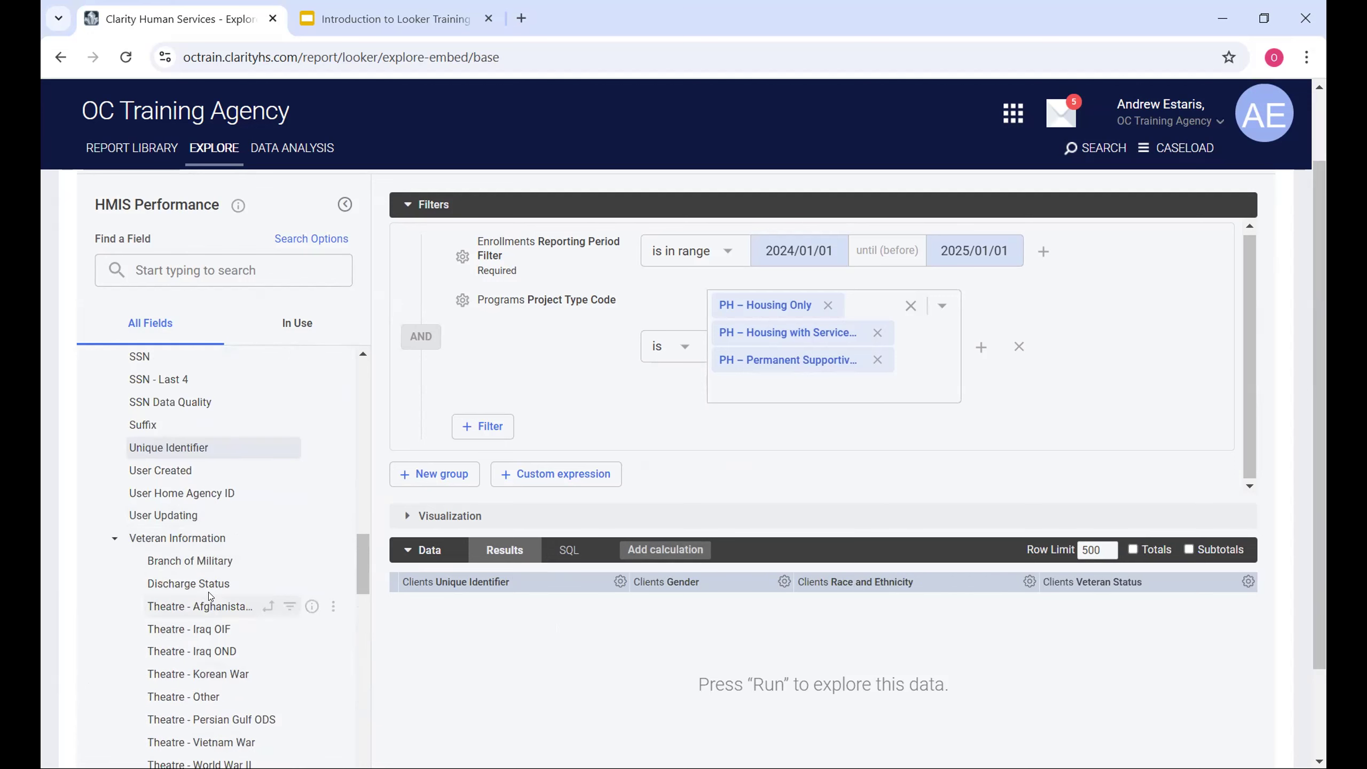
pyautogui.scroll(12, 210, 594)
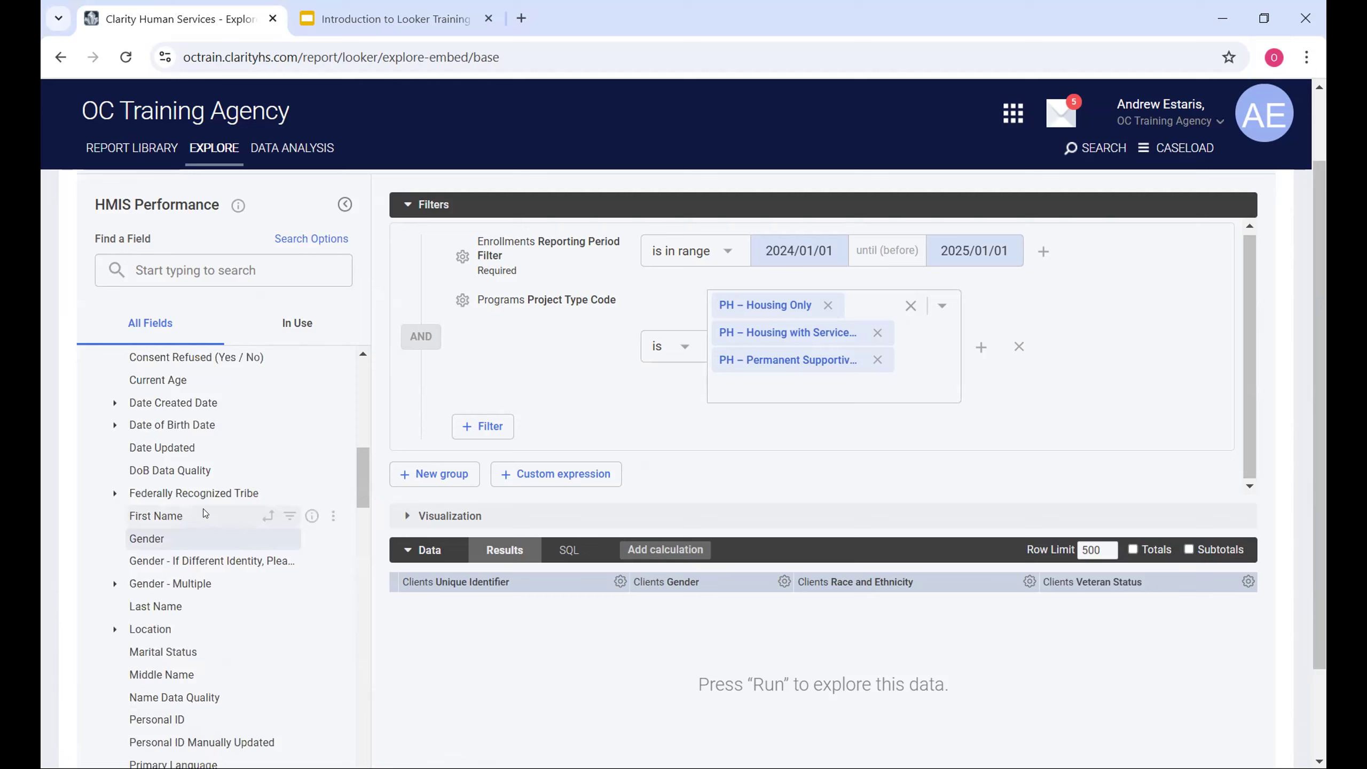
pyautogui.scroll(7, 205, 512)
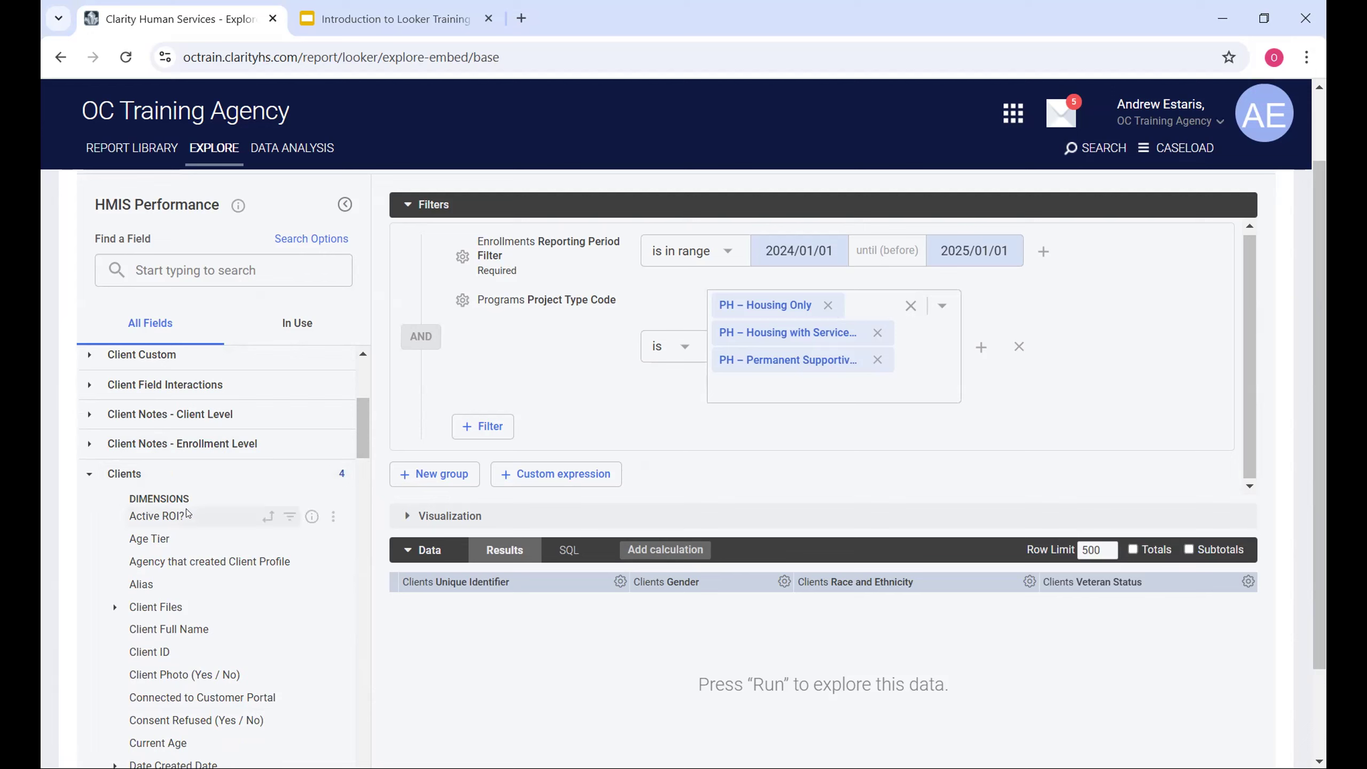
pyautogui.click(144, 475)
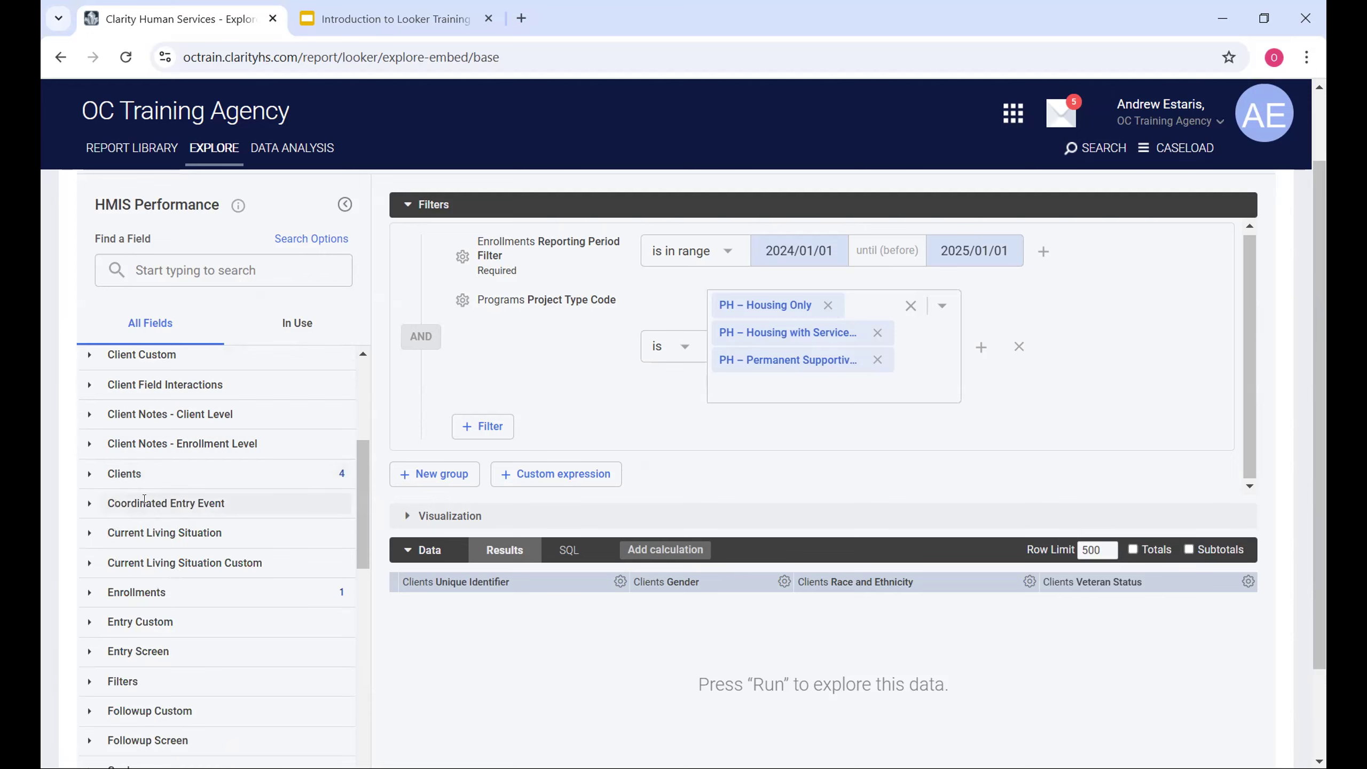
pyautogui.scroll(-2, 167, 554)
pyautogui.scroll(-2, 166, 466)
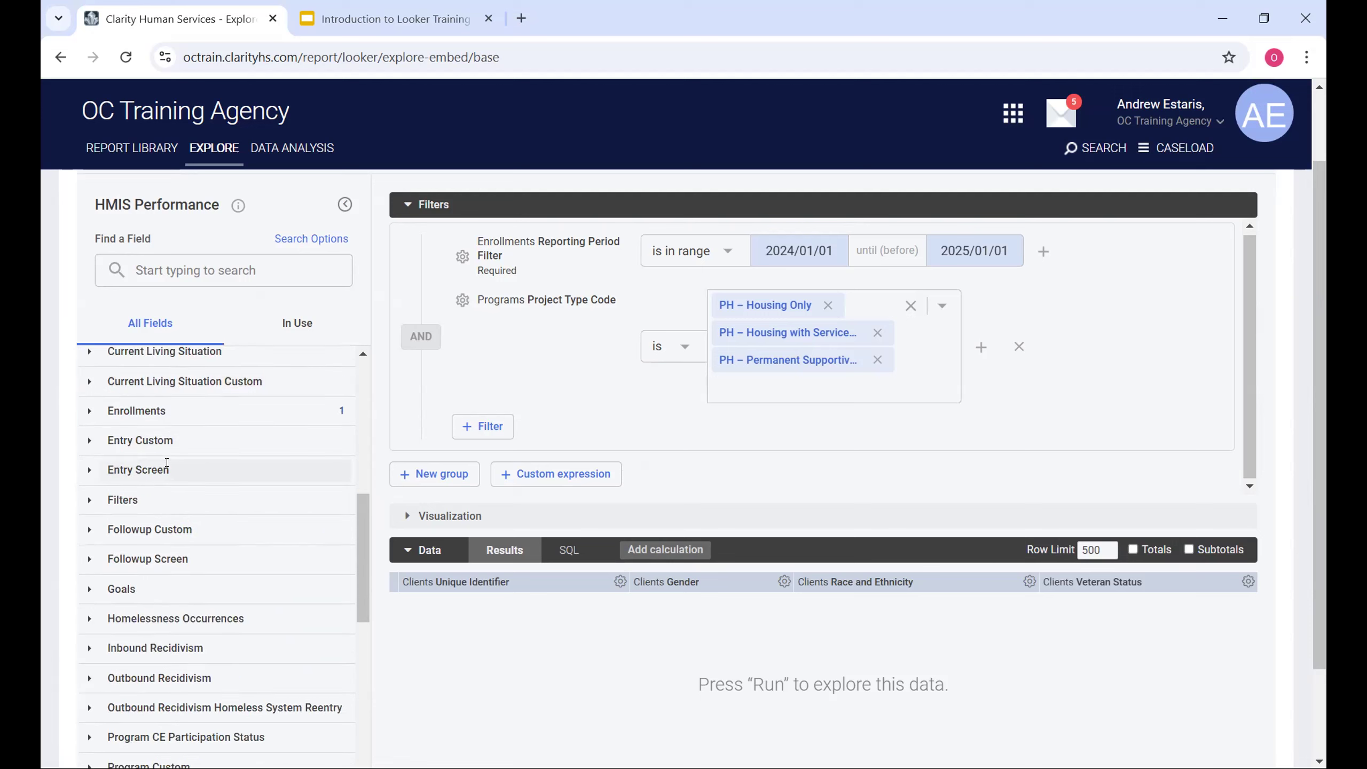
pyautogui.click(129, 468)
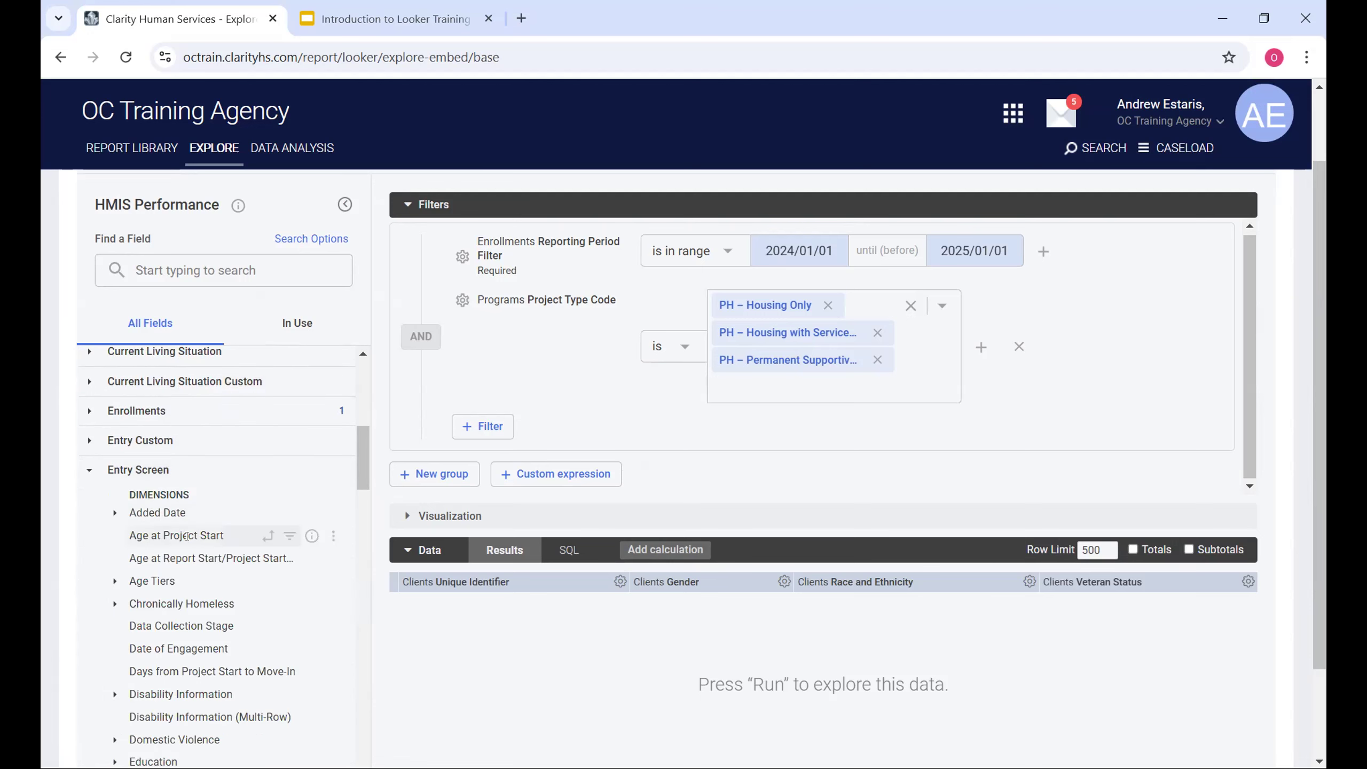
pyautogui.scroll(-3, 185, 535)
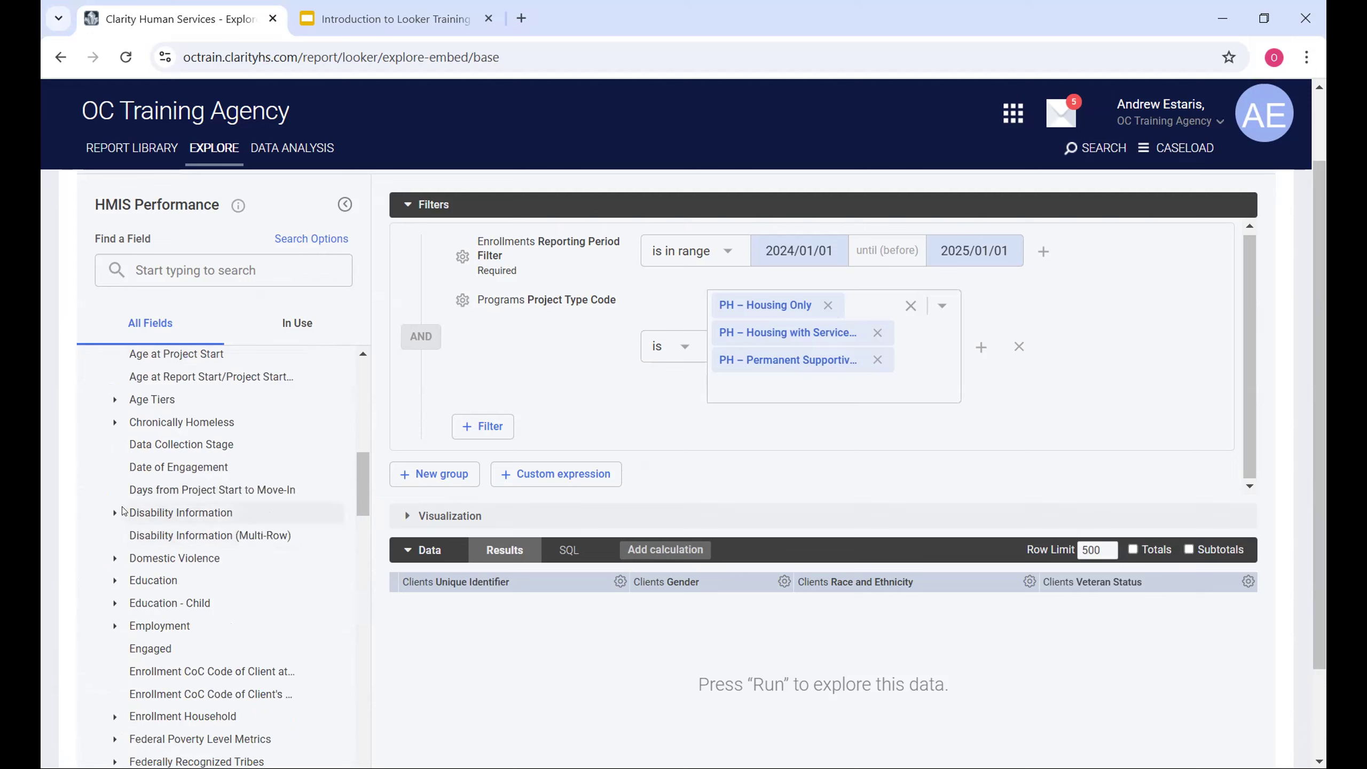
pyautogui.click(144, 512)
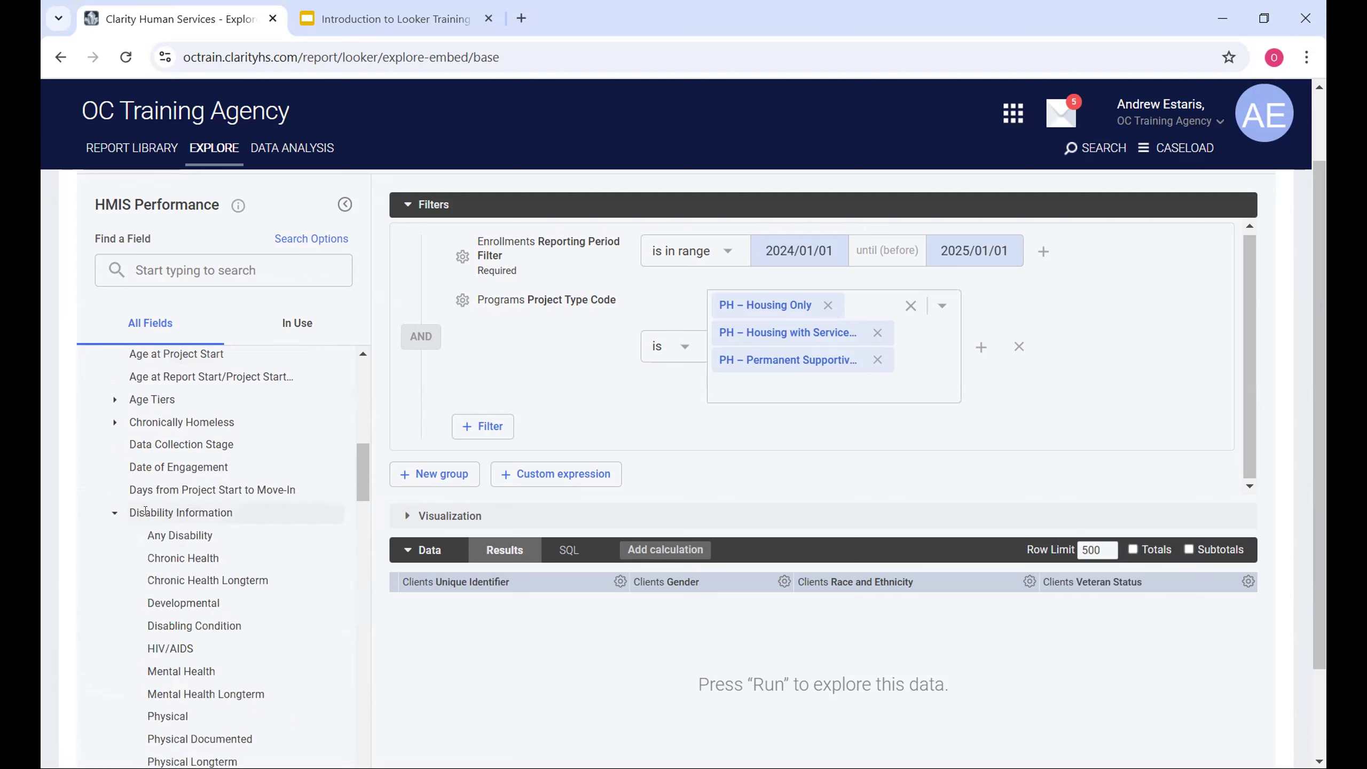
# Read the description of the Entry Screen Any Disability dimension and add it to the report data
pyautogui.scroll(3, 158, 460)
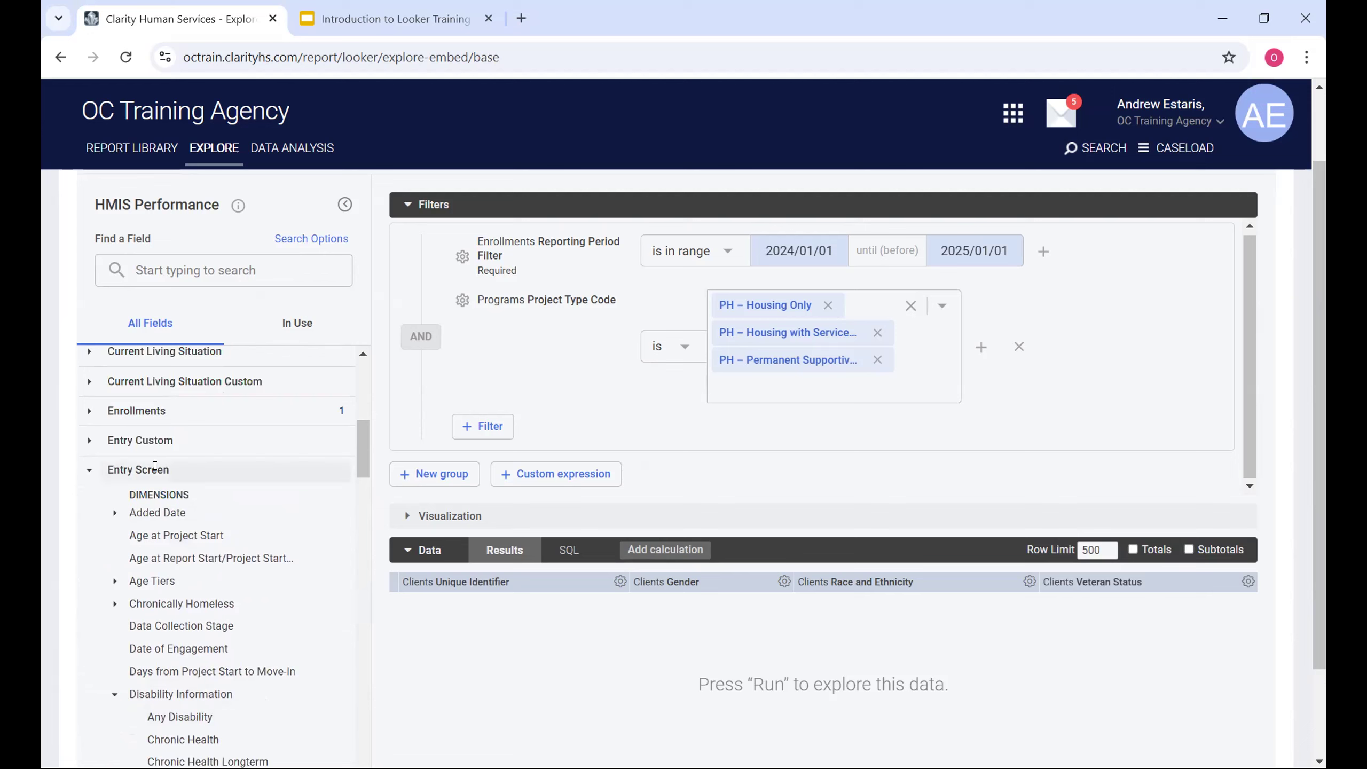
pyautogui.scroll(-2, 161, 430)
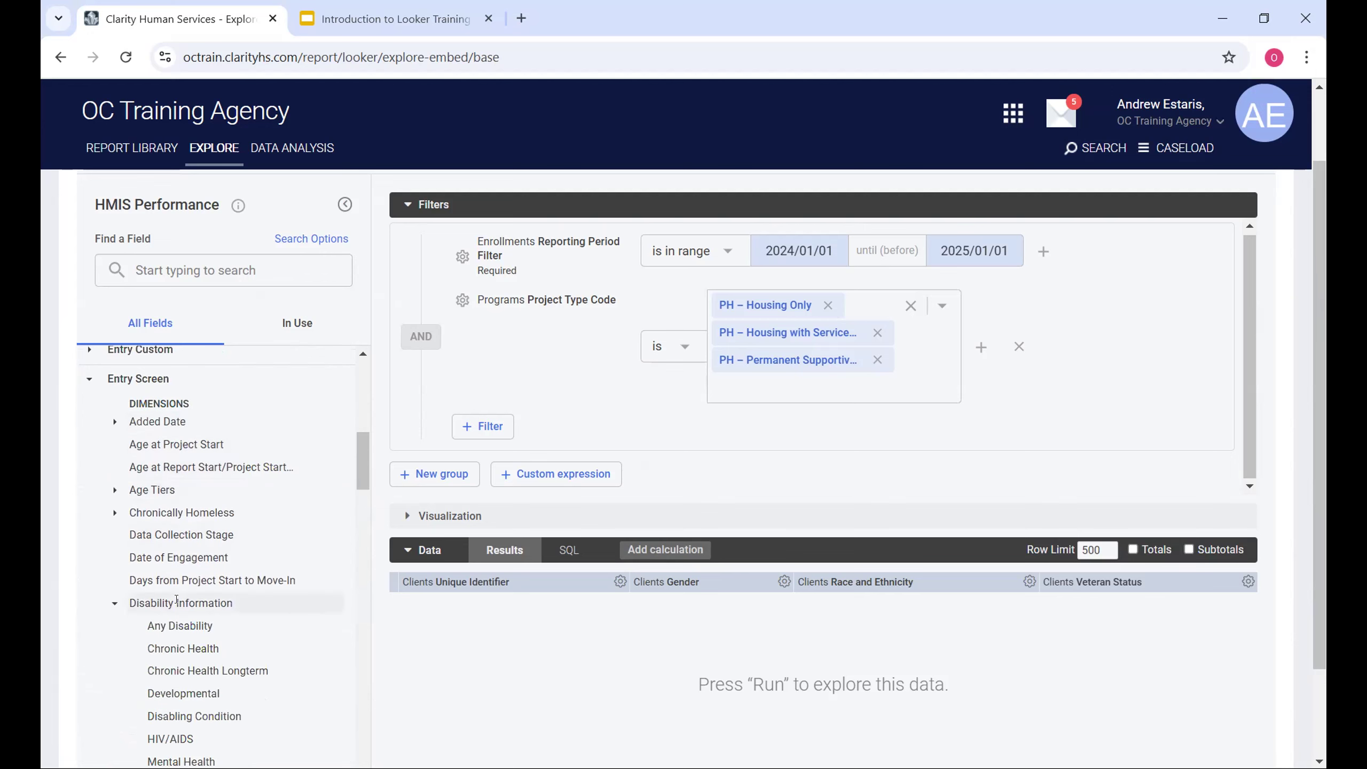
pyautogui.scroll(-2, 166, 463)
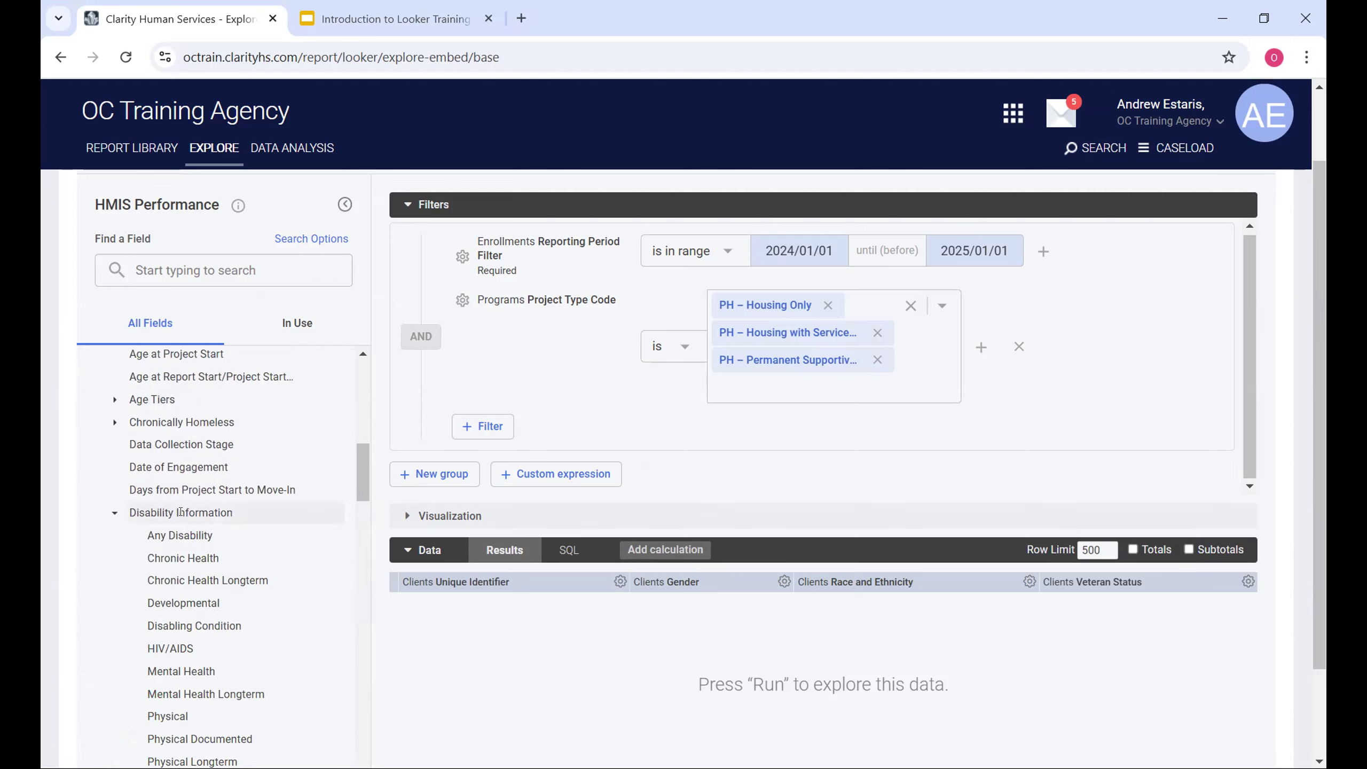
pyautogui.scroll(-2, 192, 513)
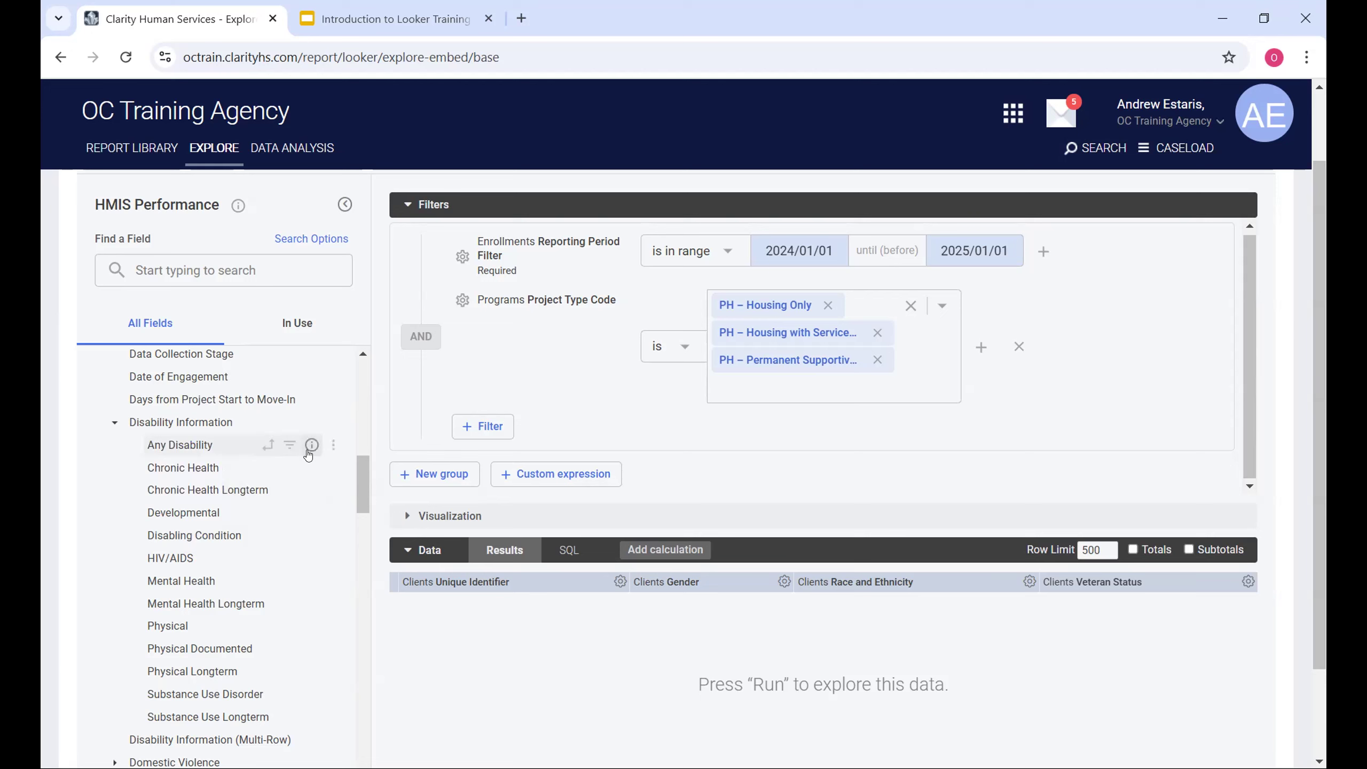
pyautogui.moveTo(307, 451)
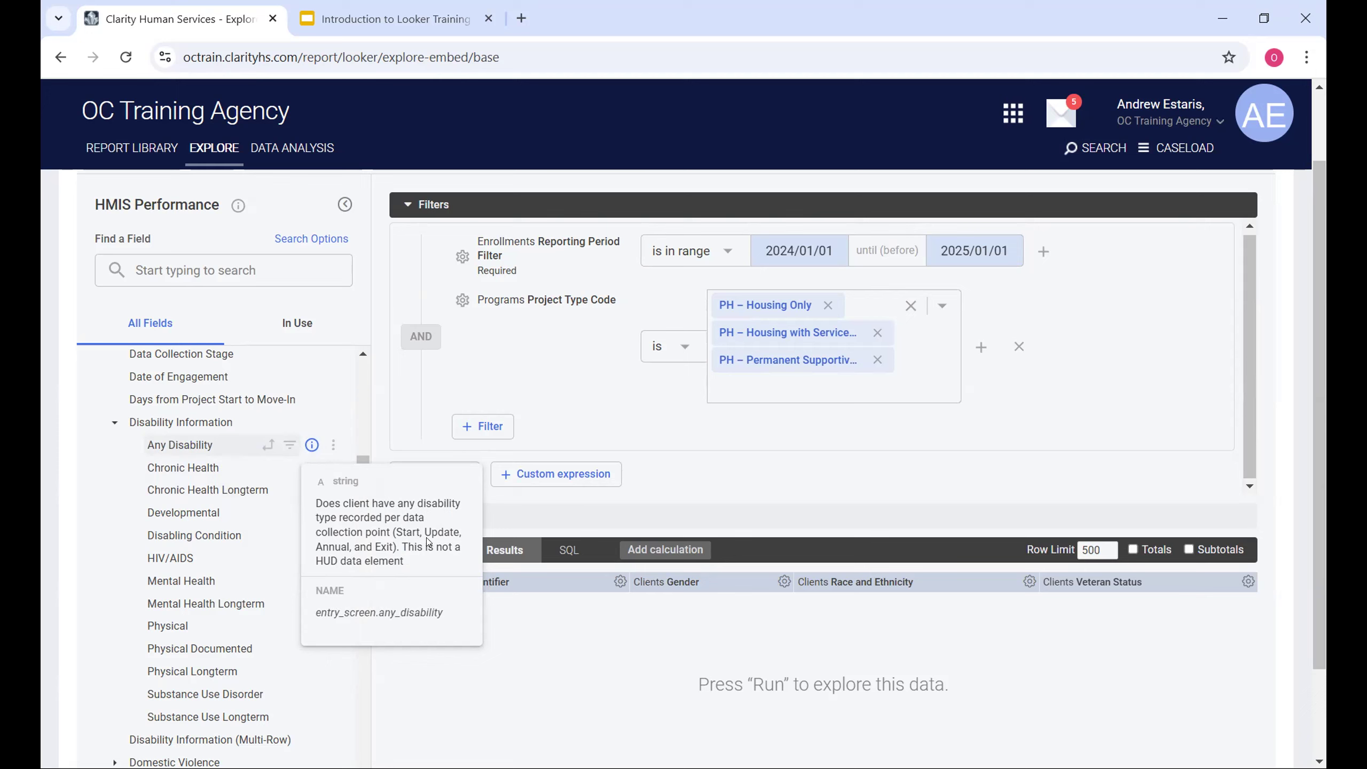
pyautogui.click(195, 445)
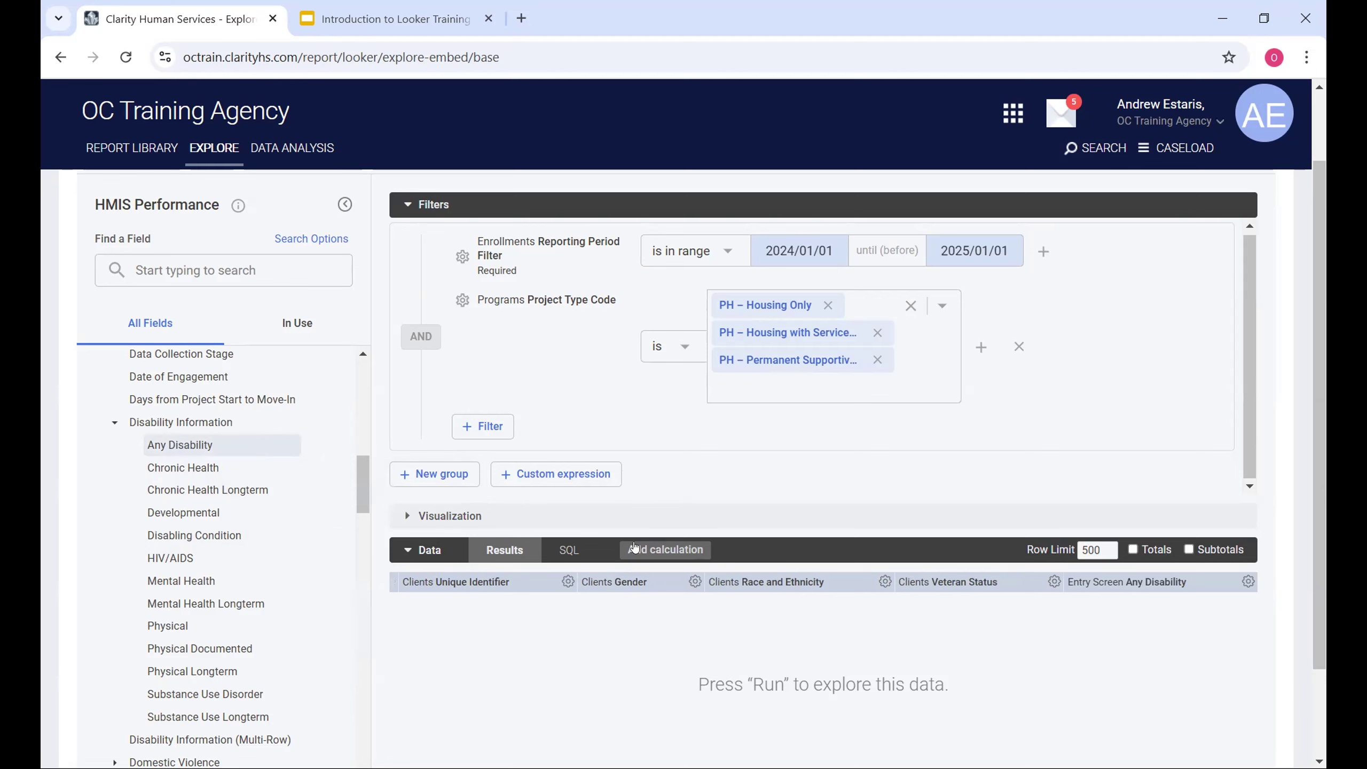
# Run the report with the chosen filters and the five client and disability columns
pyautogui.scroll(-2, 732, 620)
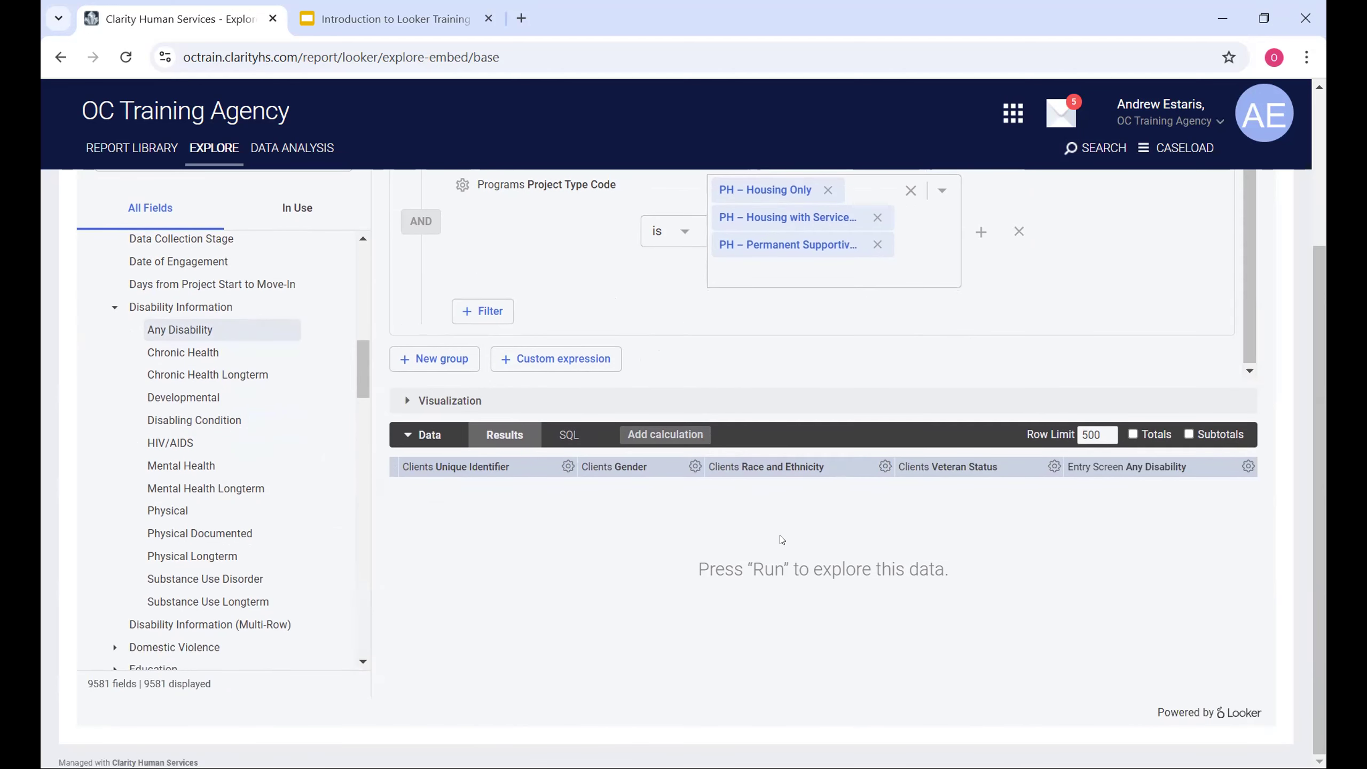
pyautogui.scroll(4, 806, 542)
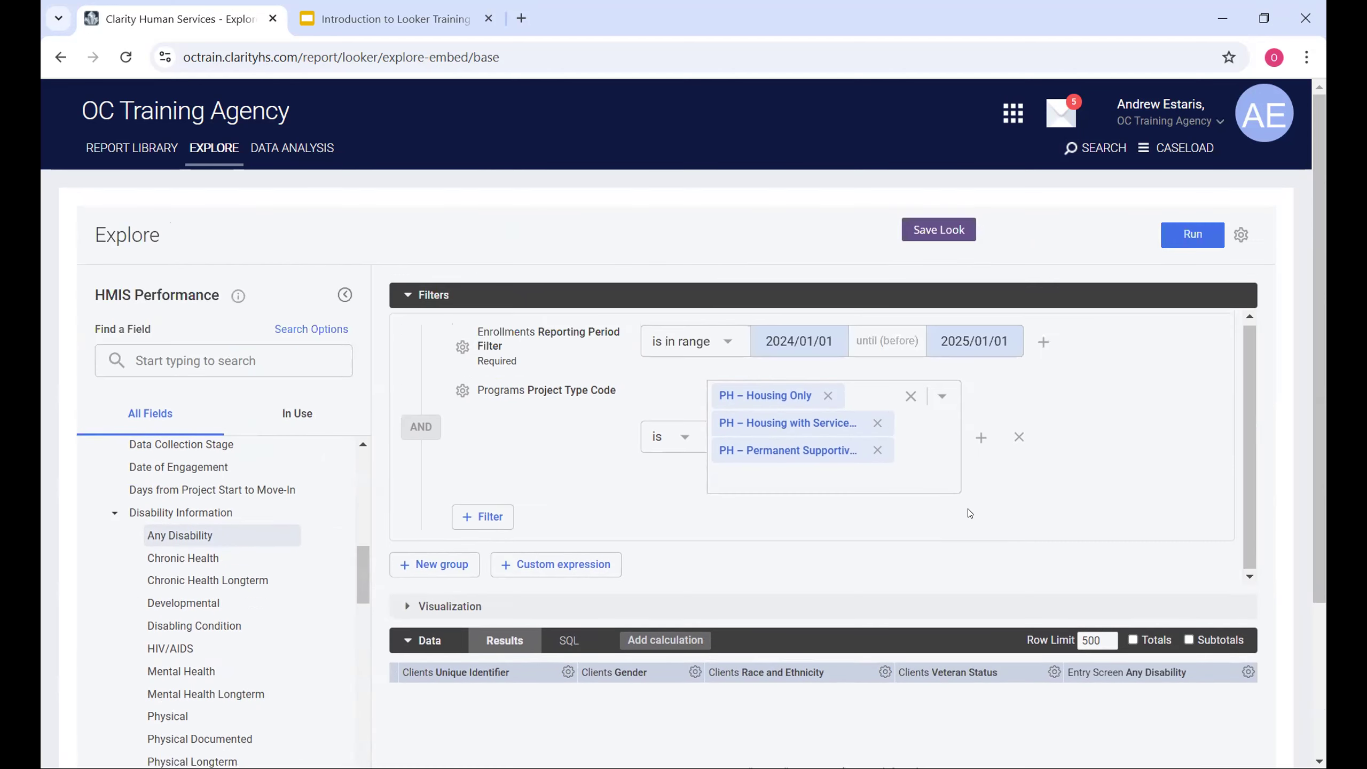
pyautogui.click(1190, 234)
# Examine the result rows for unique identifier, gender, race and ethnicity, veteran status and any disability
pyautogui.scroll(-3, 1164, 400)
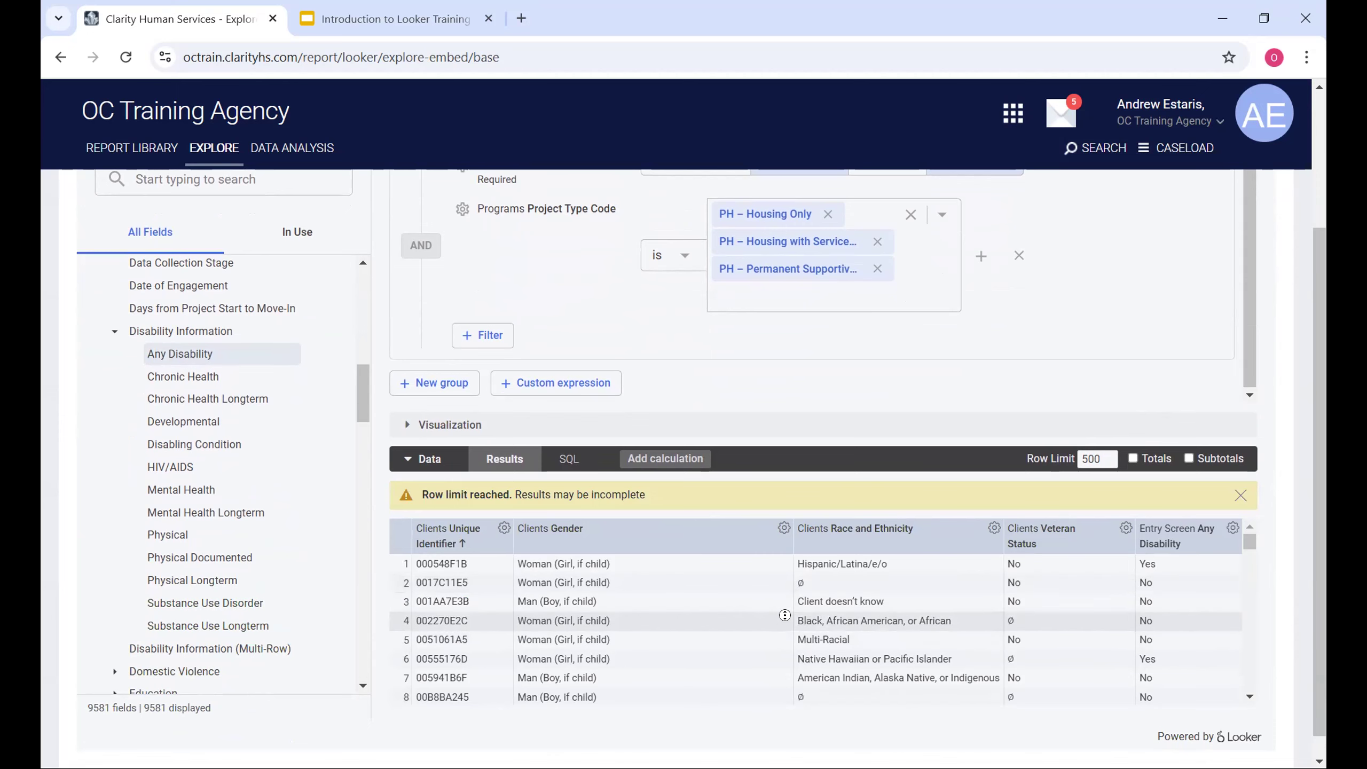
pyautogui.scroll(1, 753, 633)
pyautogui.scroll(-3, 720, 638)
pyautogui.scroll(3, 723, 638)
pyautogui.scroll(-2, 824, 485)
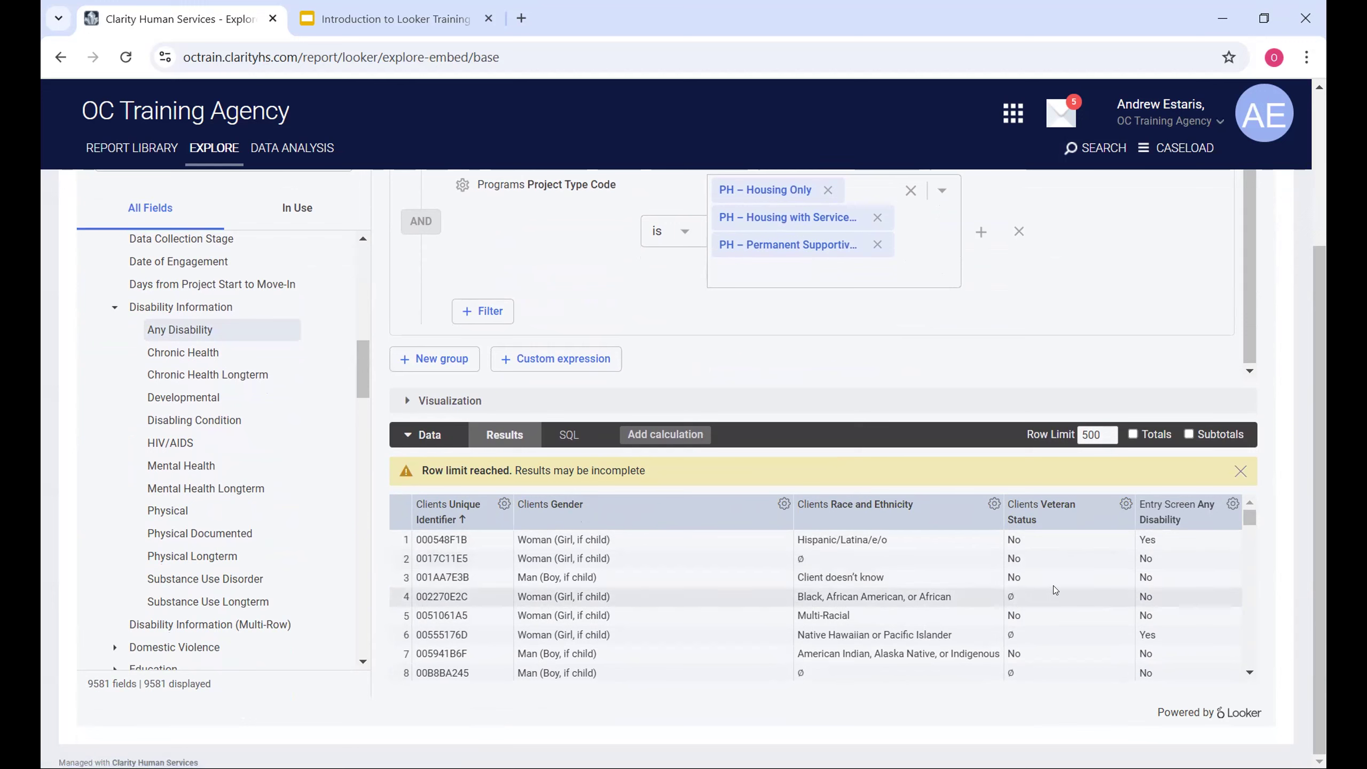
pyautogui.scroll(-5, 775, 601)
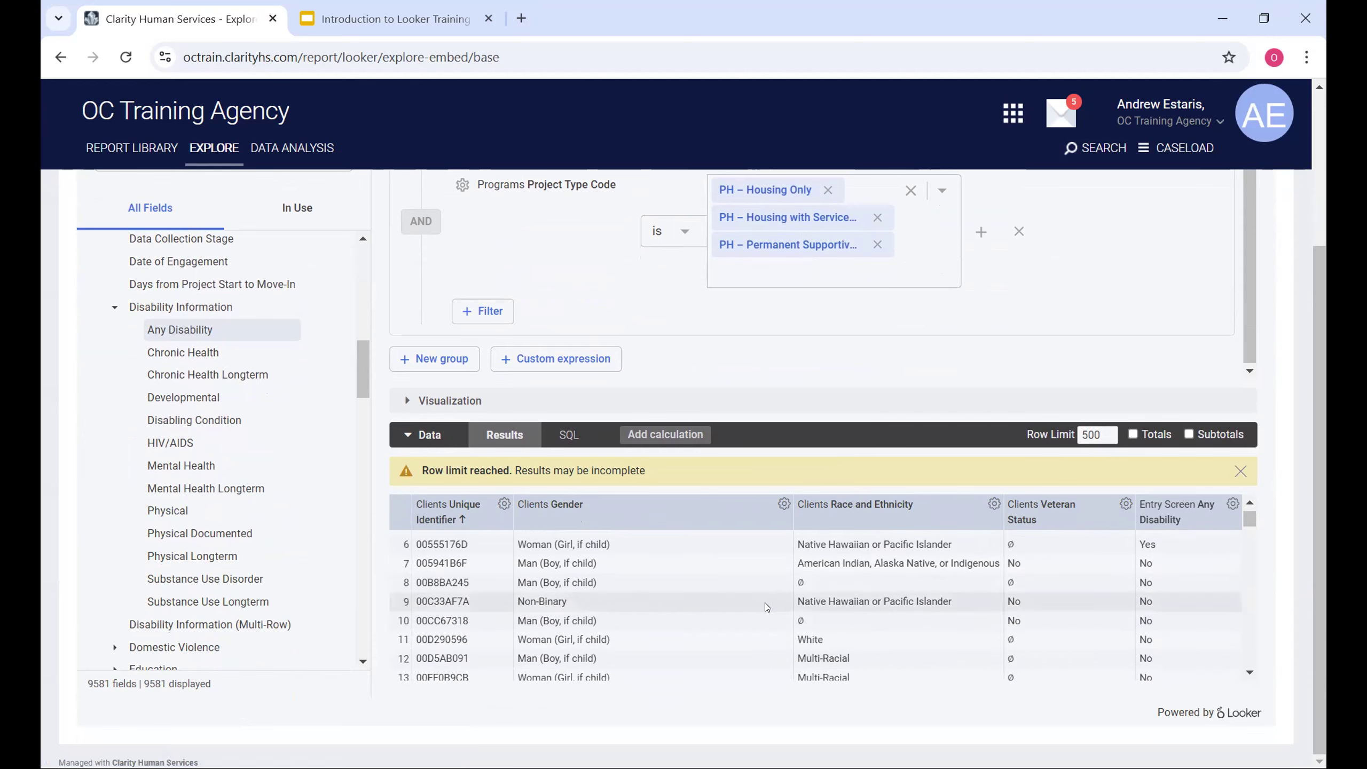
pyautogui.scroll(-12, 767, 606)
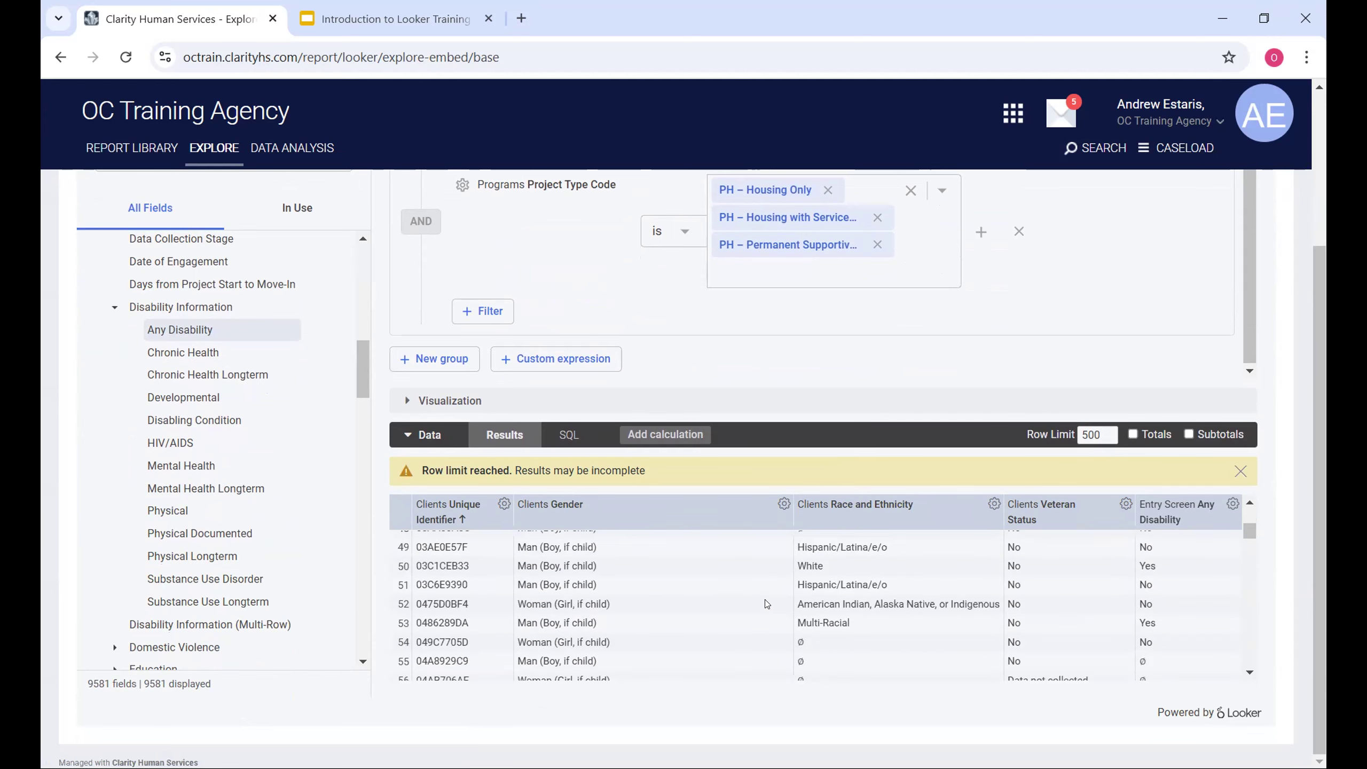
pyautogui.scroll(16, 766, 600)
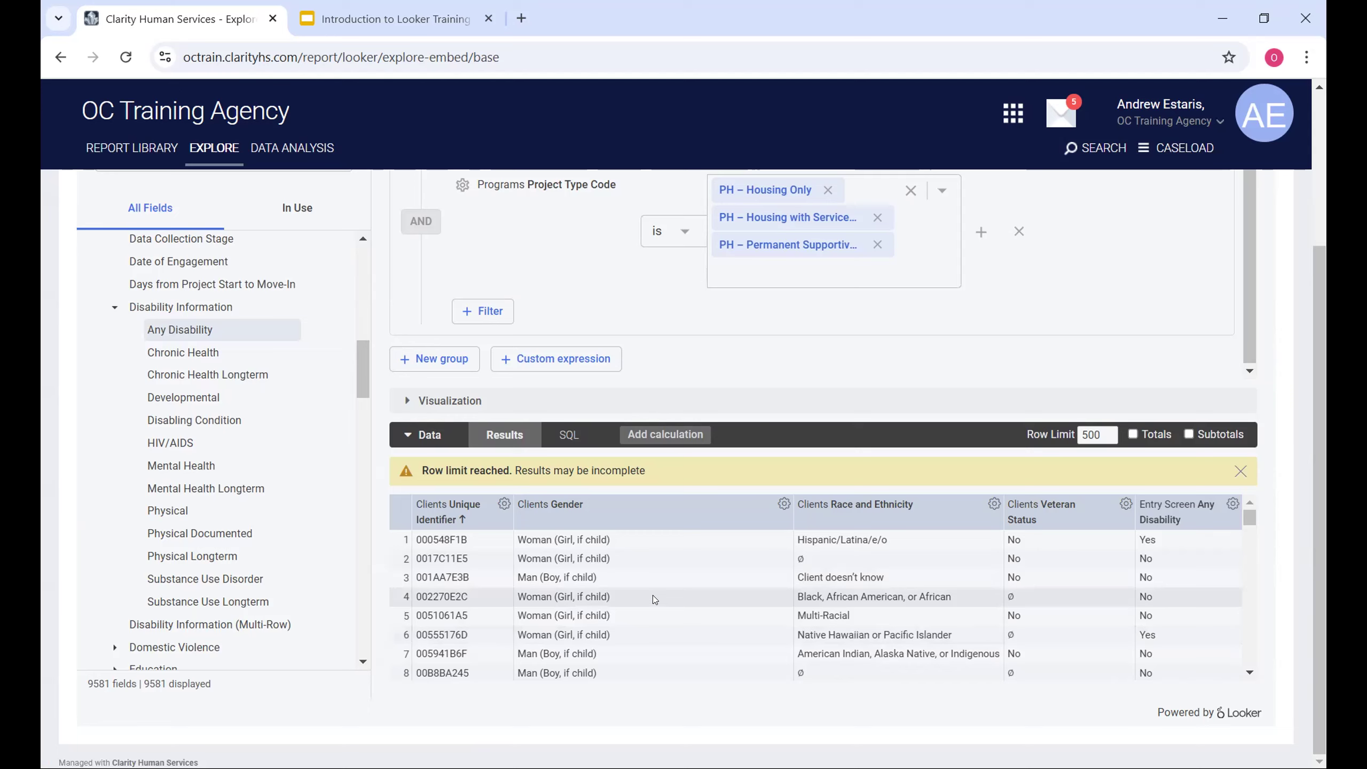
pyautogui.scroll(-5, 652, 595)
pyautogui.scroll(5, 652, 594)
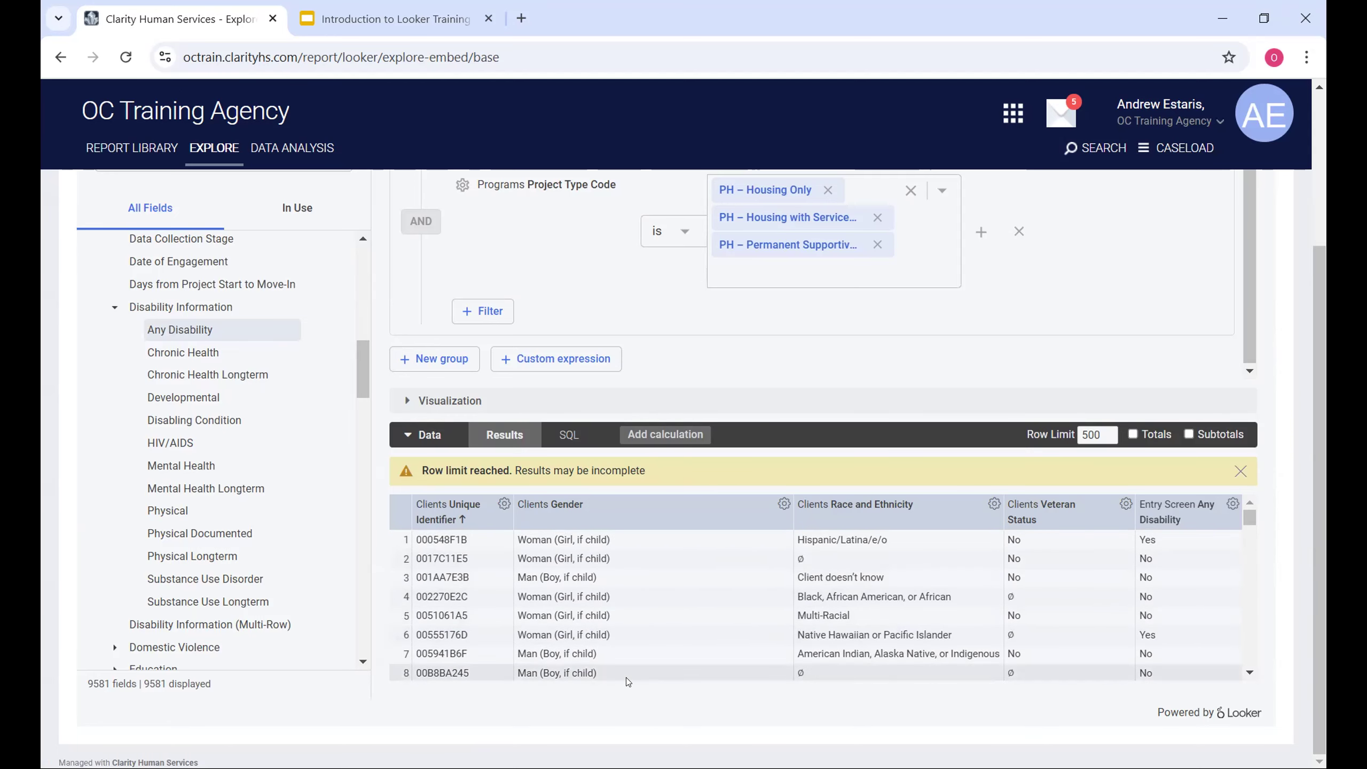
# Review the reporting period and project type filters against the returned client rows
pyautogui.scroll(2, 579, 690)
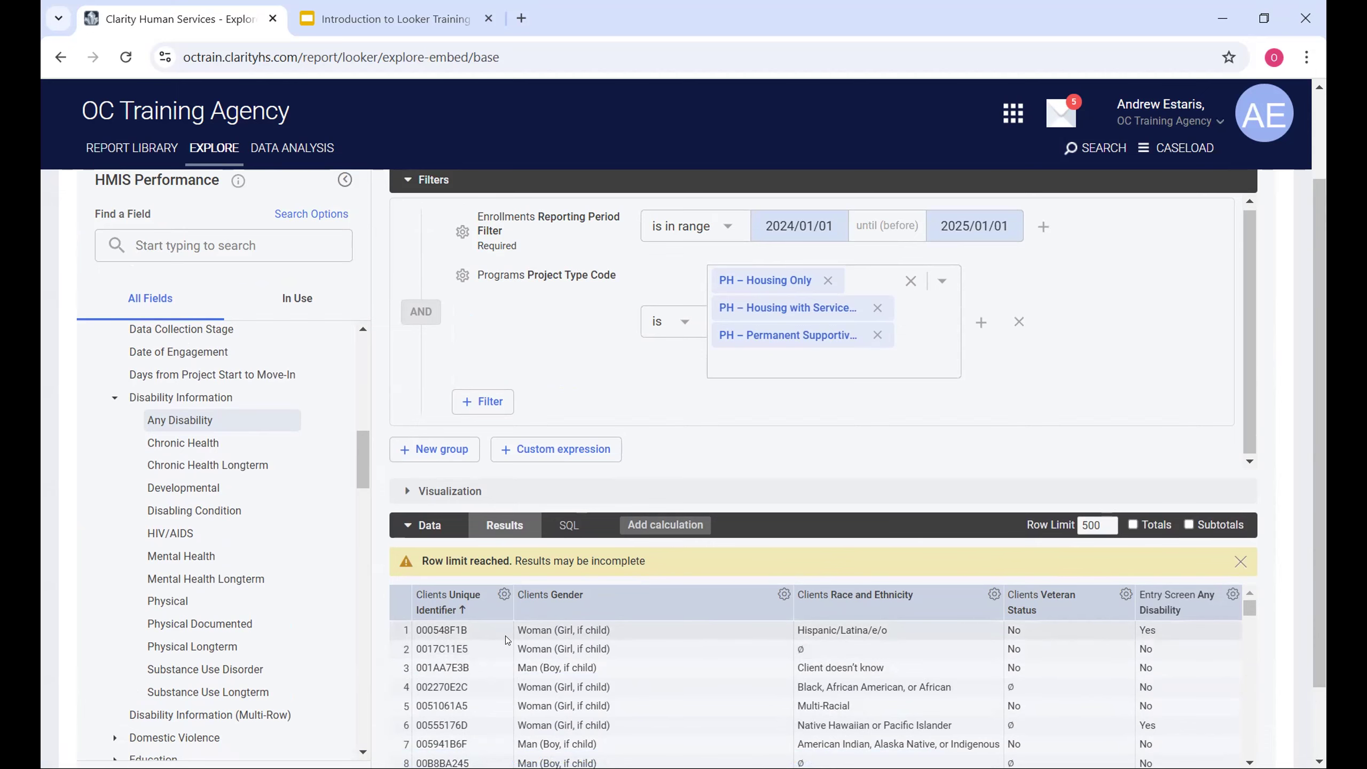
pyautogui.scroll(3, 614, 674)
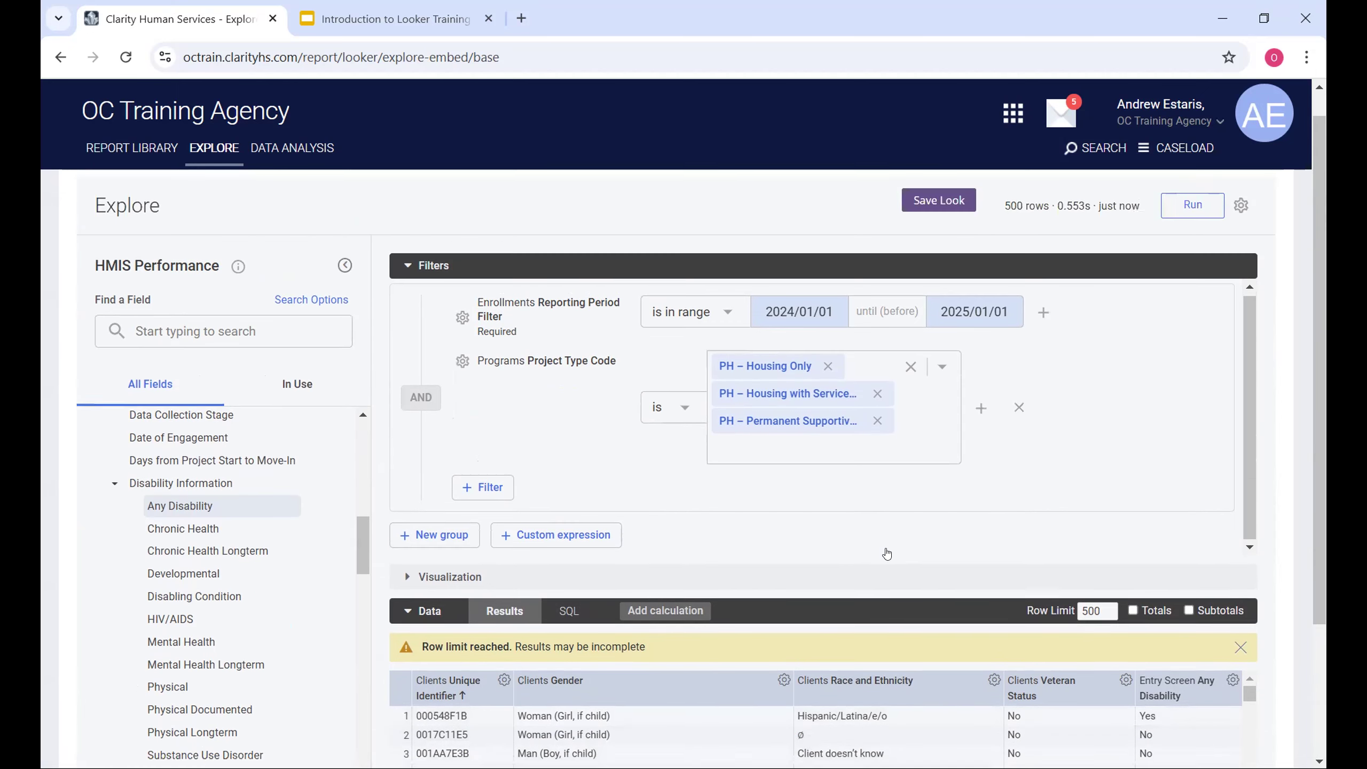
pyautogui.scroll(-3, 886, 553)
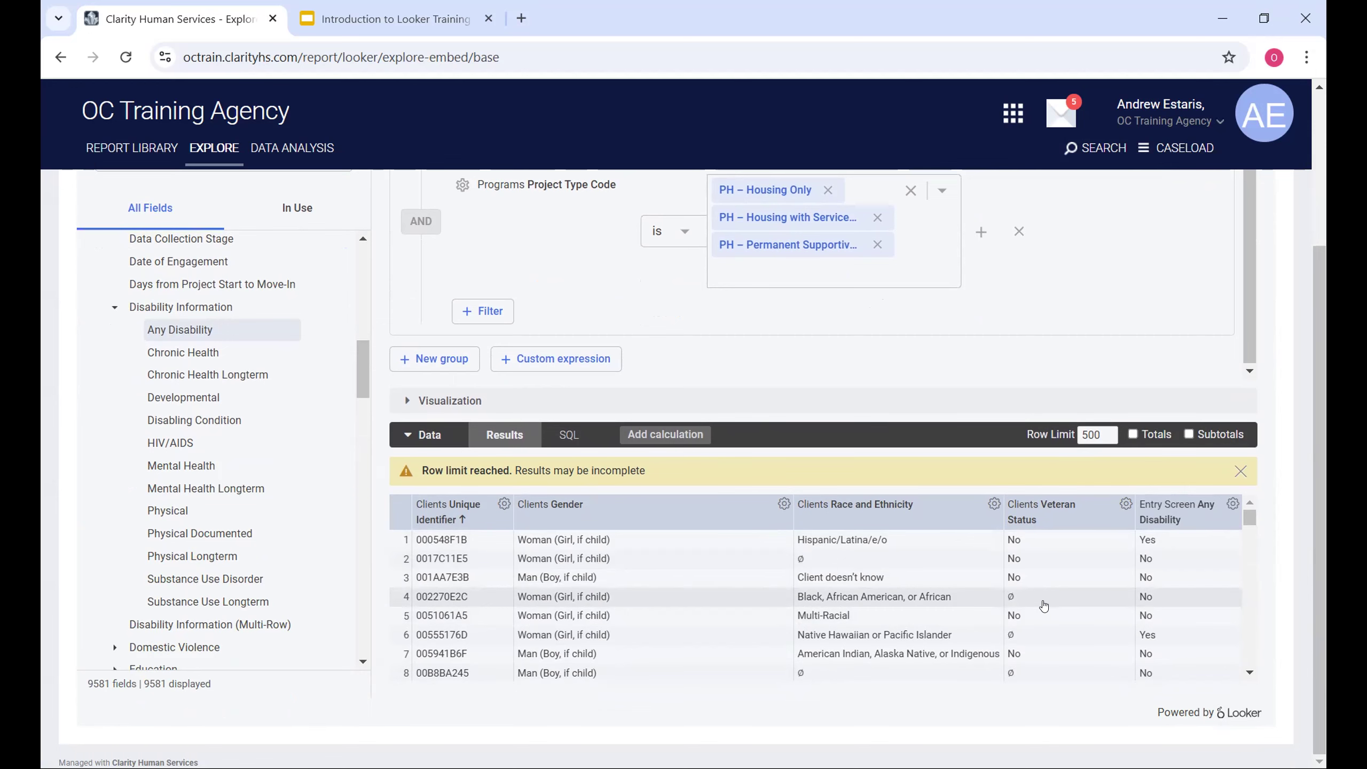
pyautogui.scroll(3, 1043, 597)
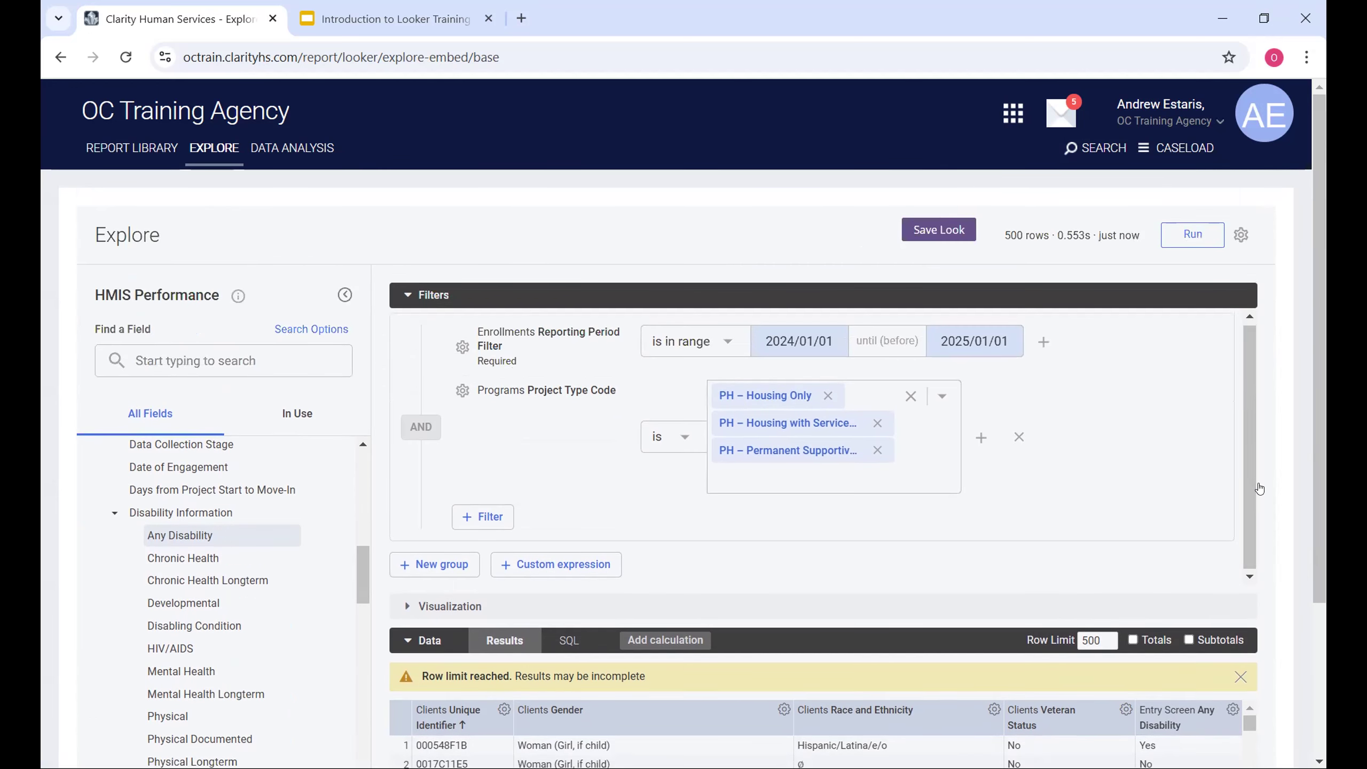
pyautogui.scroll(-3, 1259, 489)
pyautogui.scroll(3, 1259, 488)
pyautogui.scroll(-3, 1259, 489)
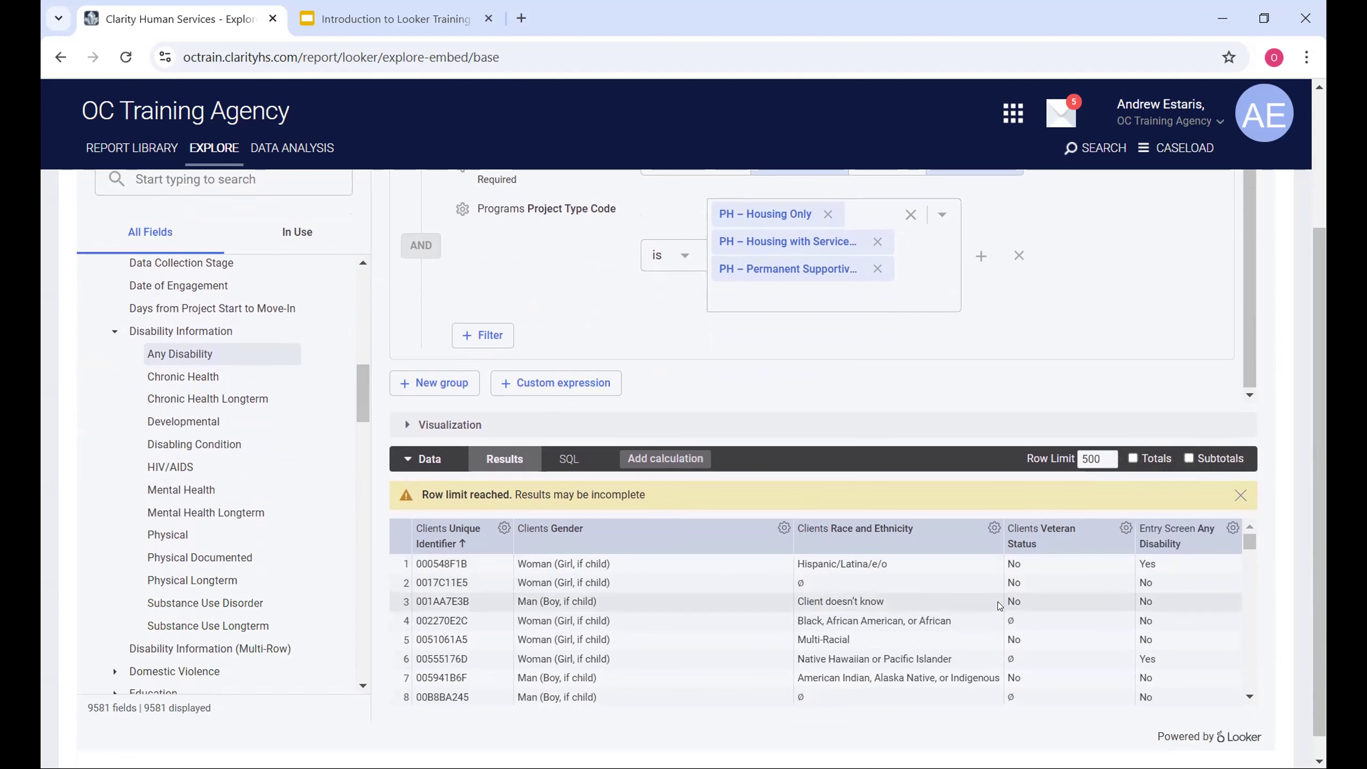
pyautogui.scroll(3, 999, 601)
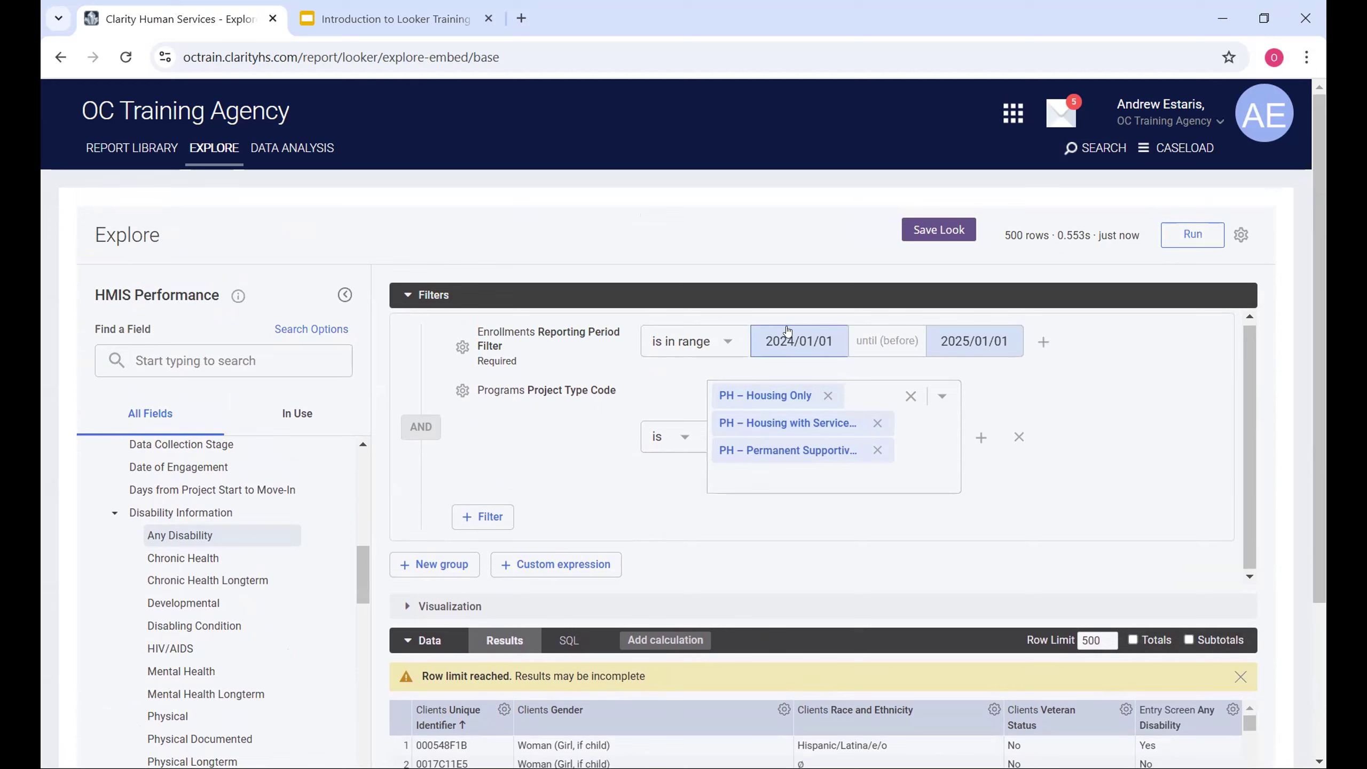
pyautogui.scroll(-5, 608, 708)
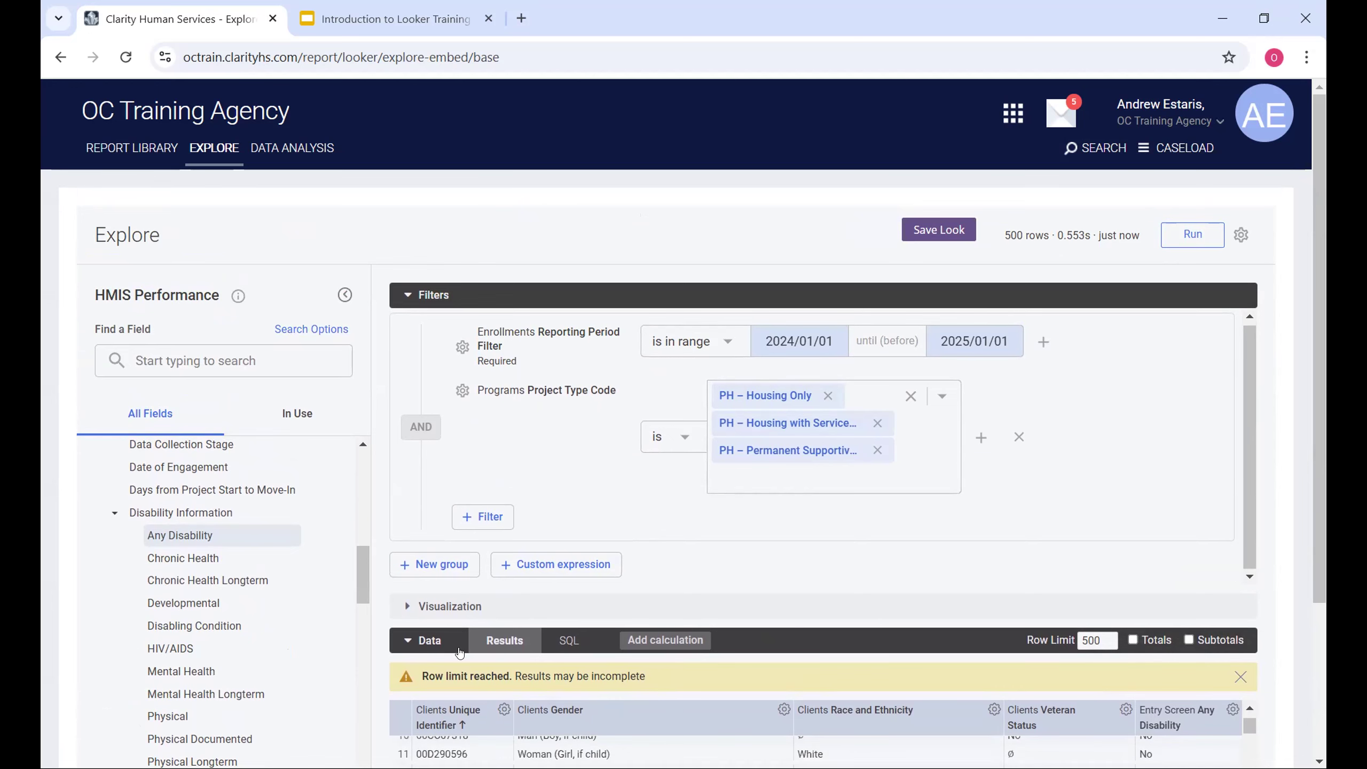
pyautogui.scroll(-3, 1117, 587)
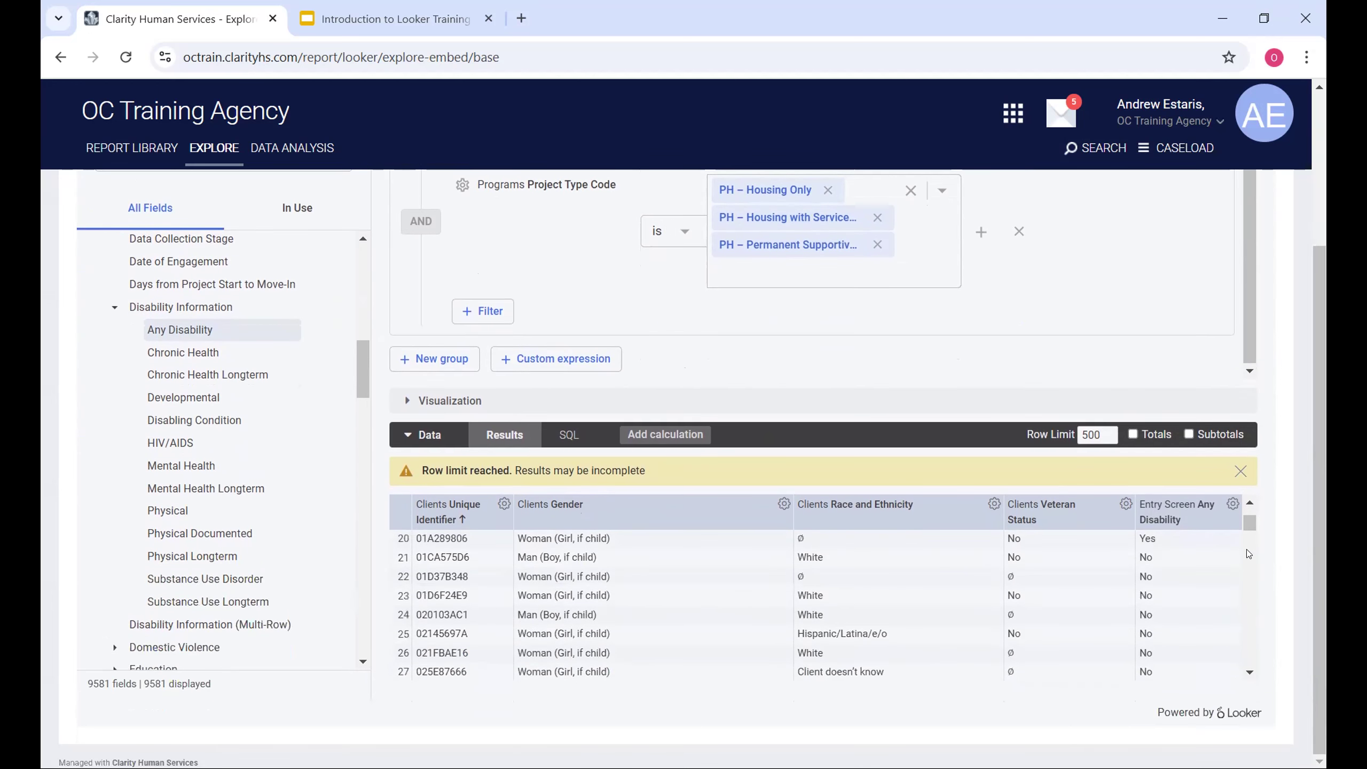
pyautogui.scroll(8, 851, 620)
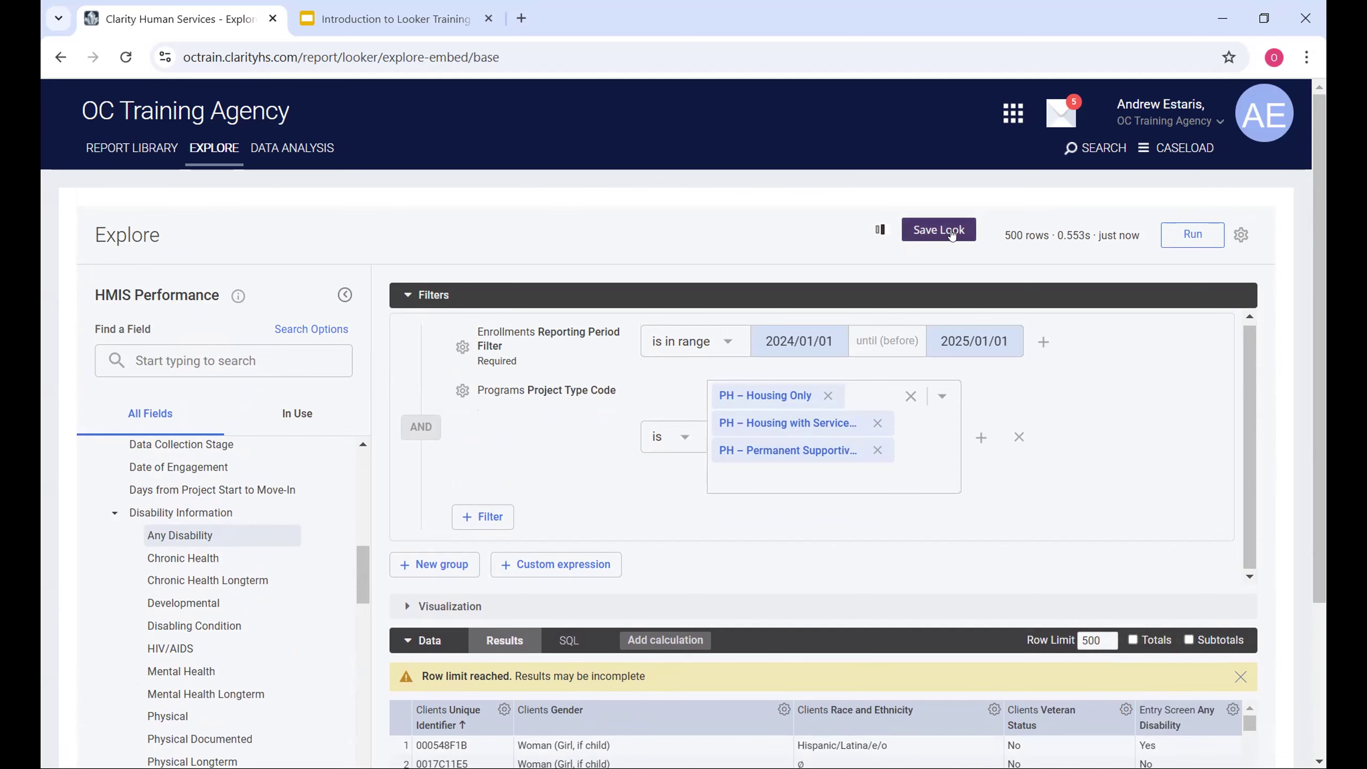
# Start saving the report as a Look and browse the existing Looks, keeping New Look as the save target
pyautogui.click(951, 233)
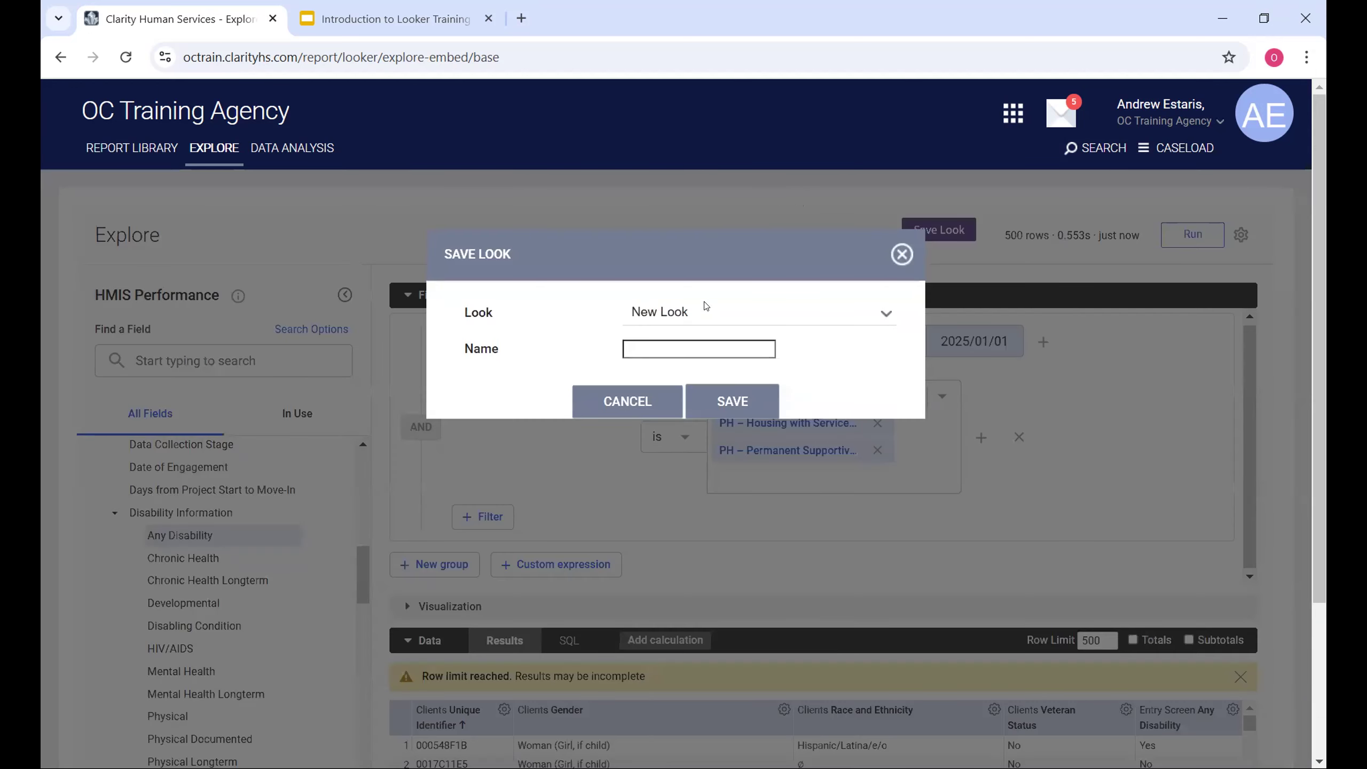
pyautogui.click(706, 305)
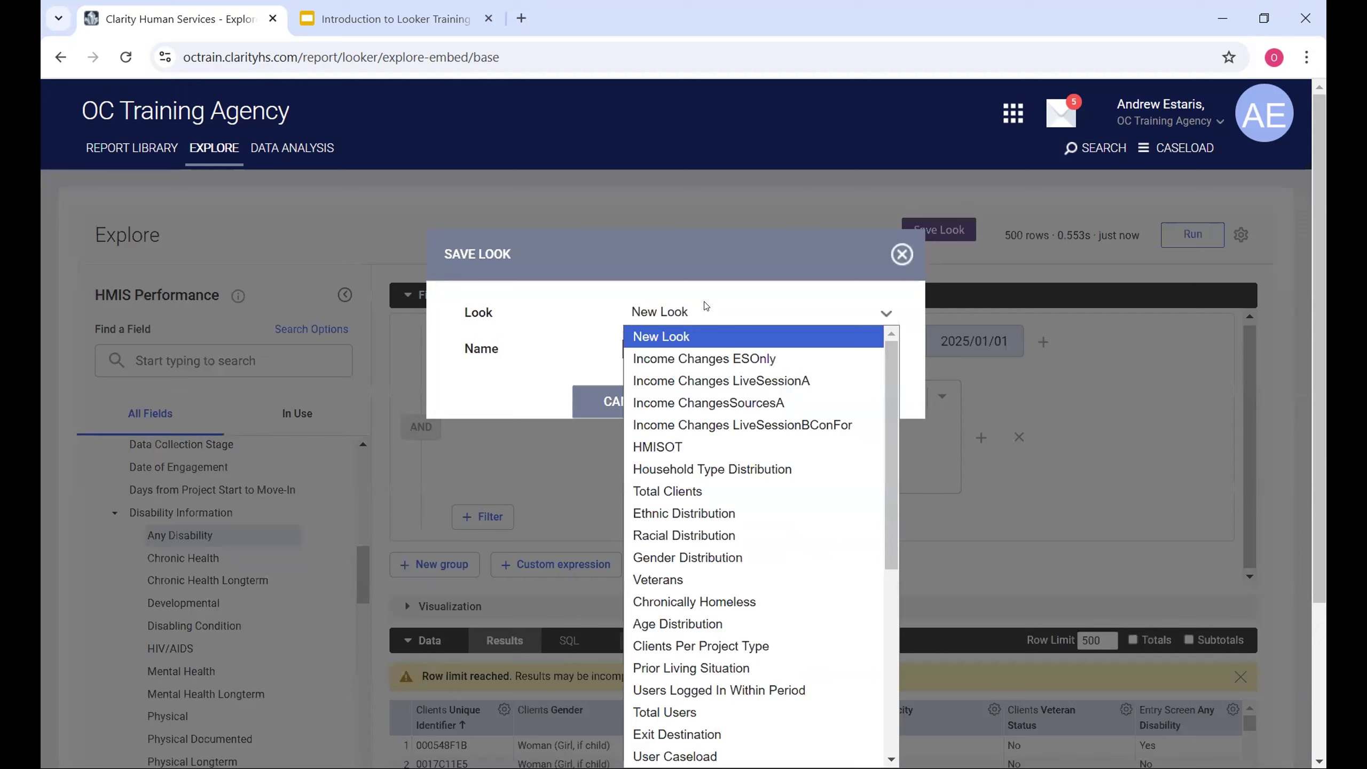
pyautogui.click(572, 300)
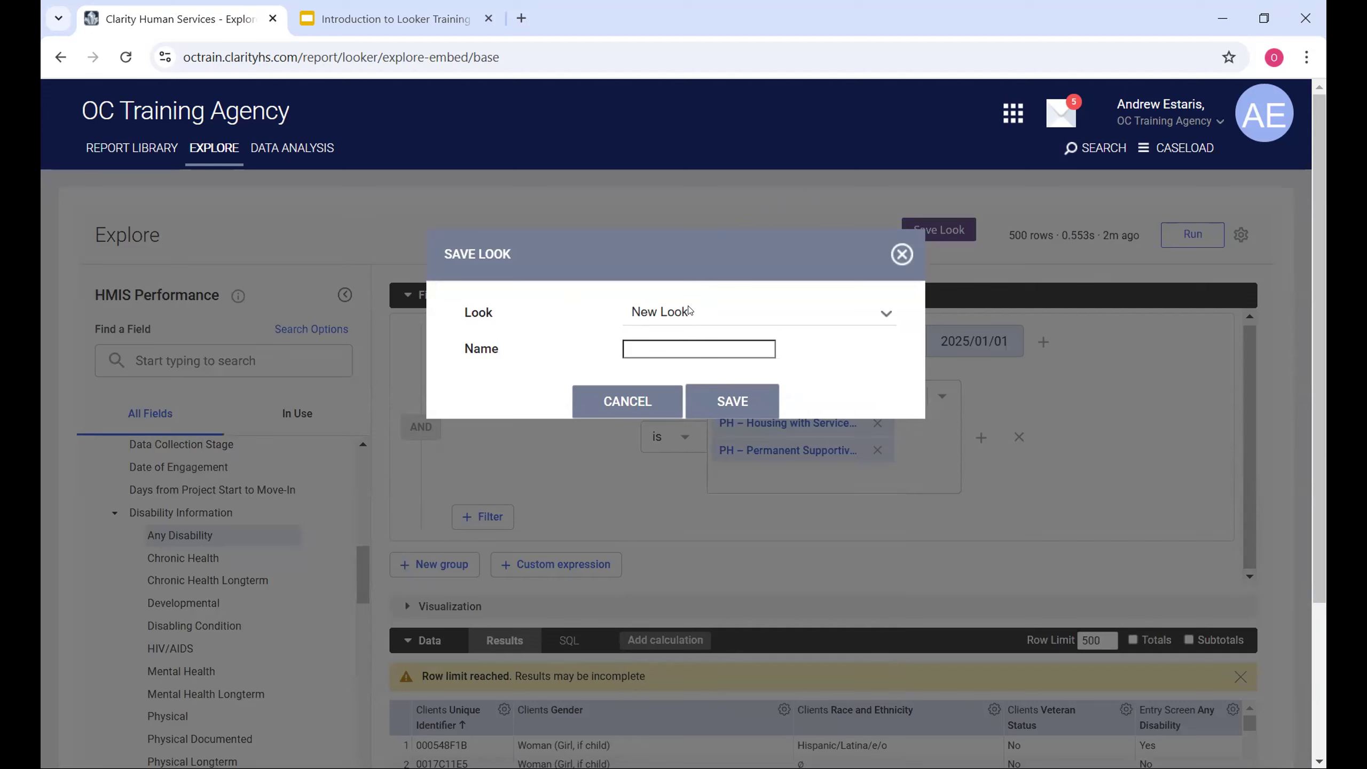
pyautogui.click(661, 312)
pyautogui.scroll(-5, 691, 460)
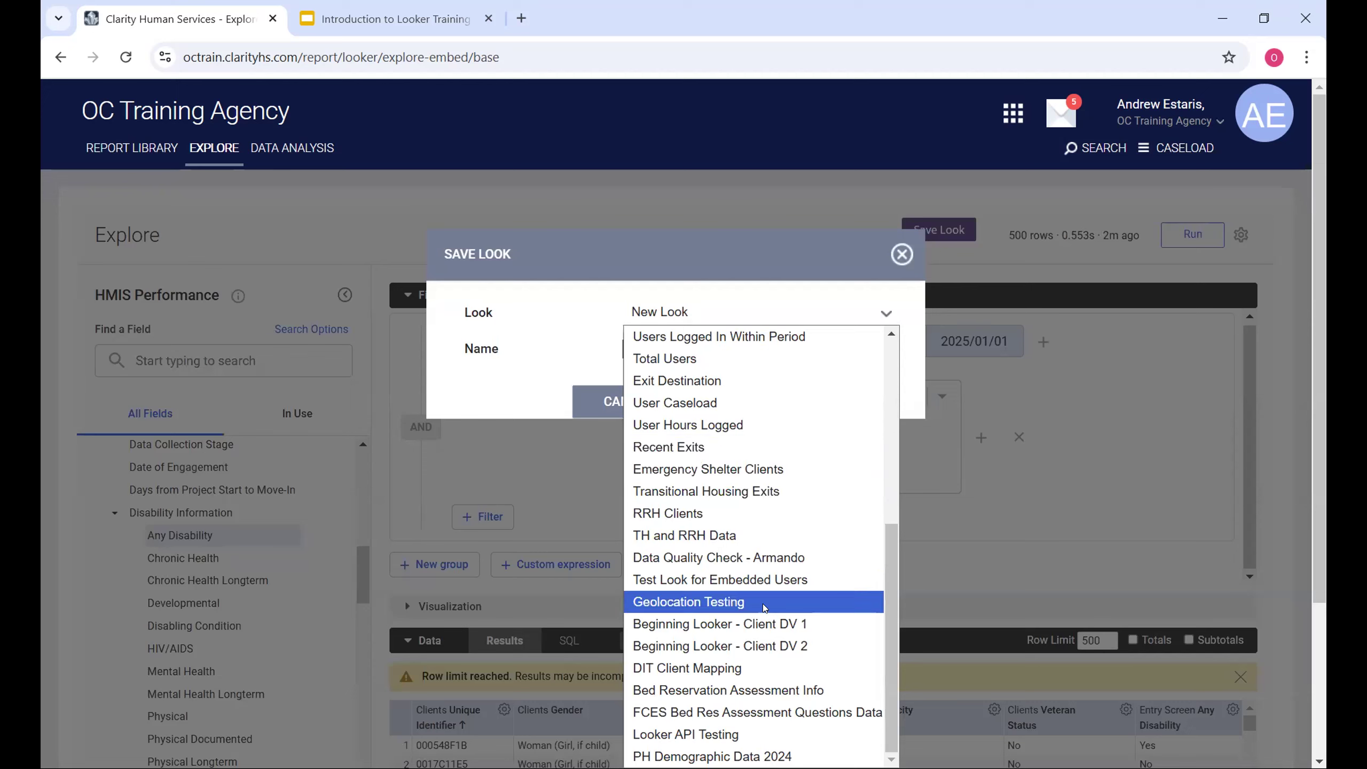
pyautogui.scroll(5, 699, 512)
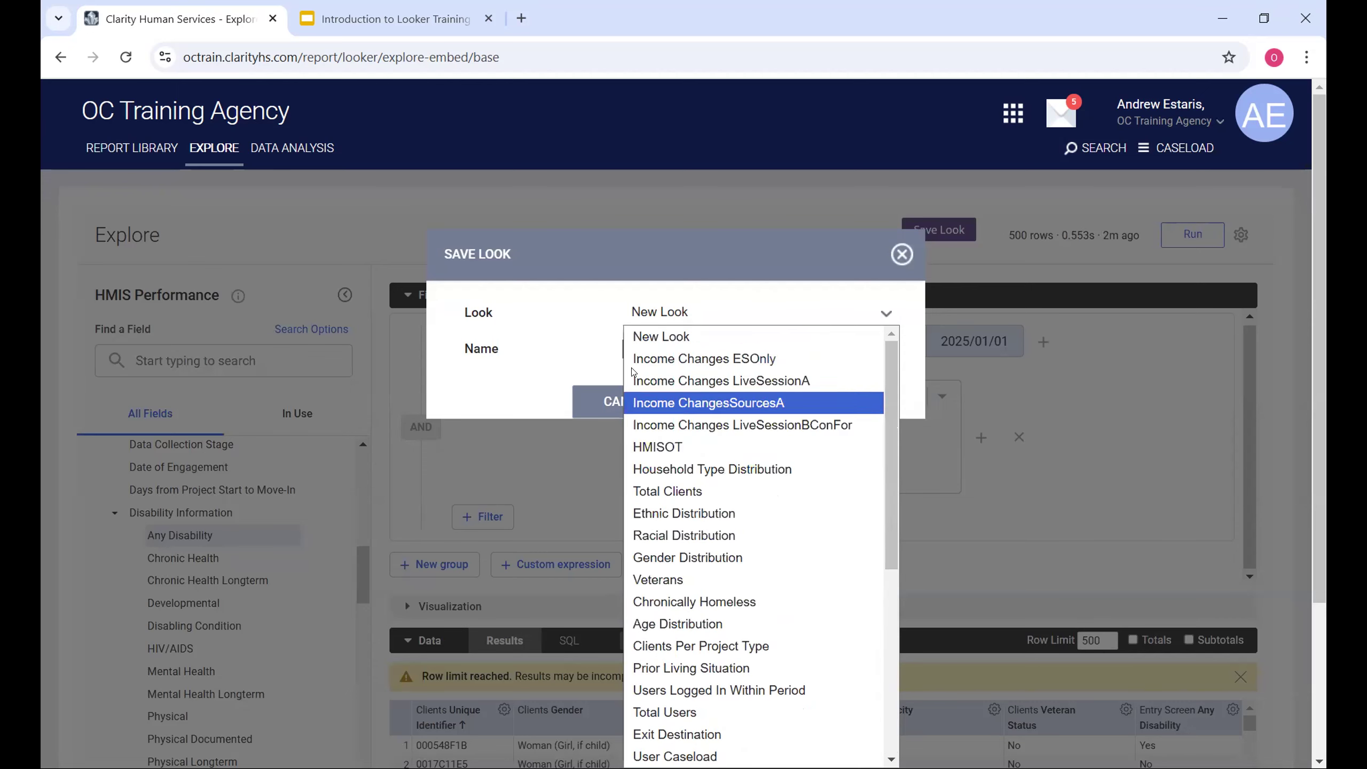
pyautogui.click(689, 311)
pyautogui.click(699, 305)
pyautogui.scroll(-5, 711, 552)
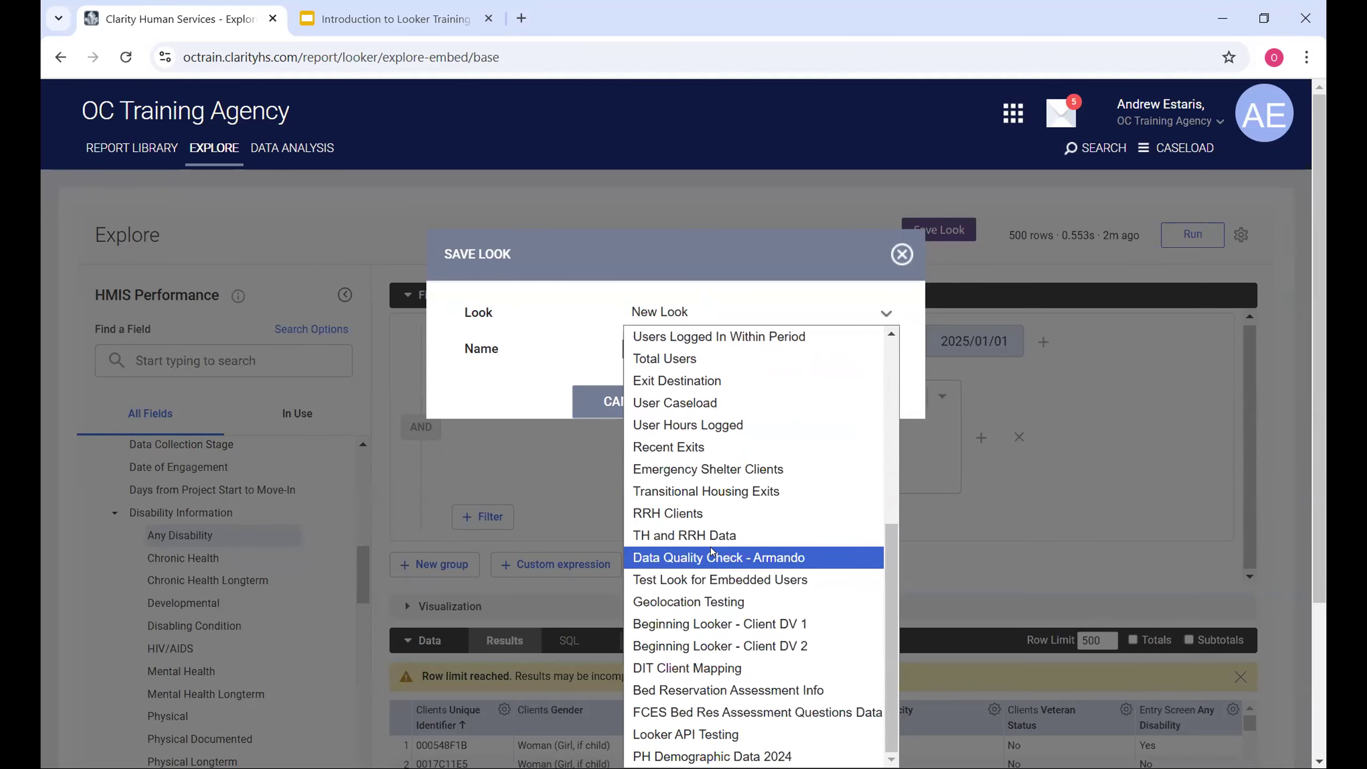
pyautogui.scroll(5, 700, 533)
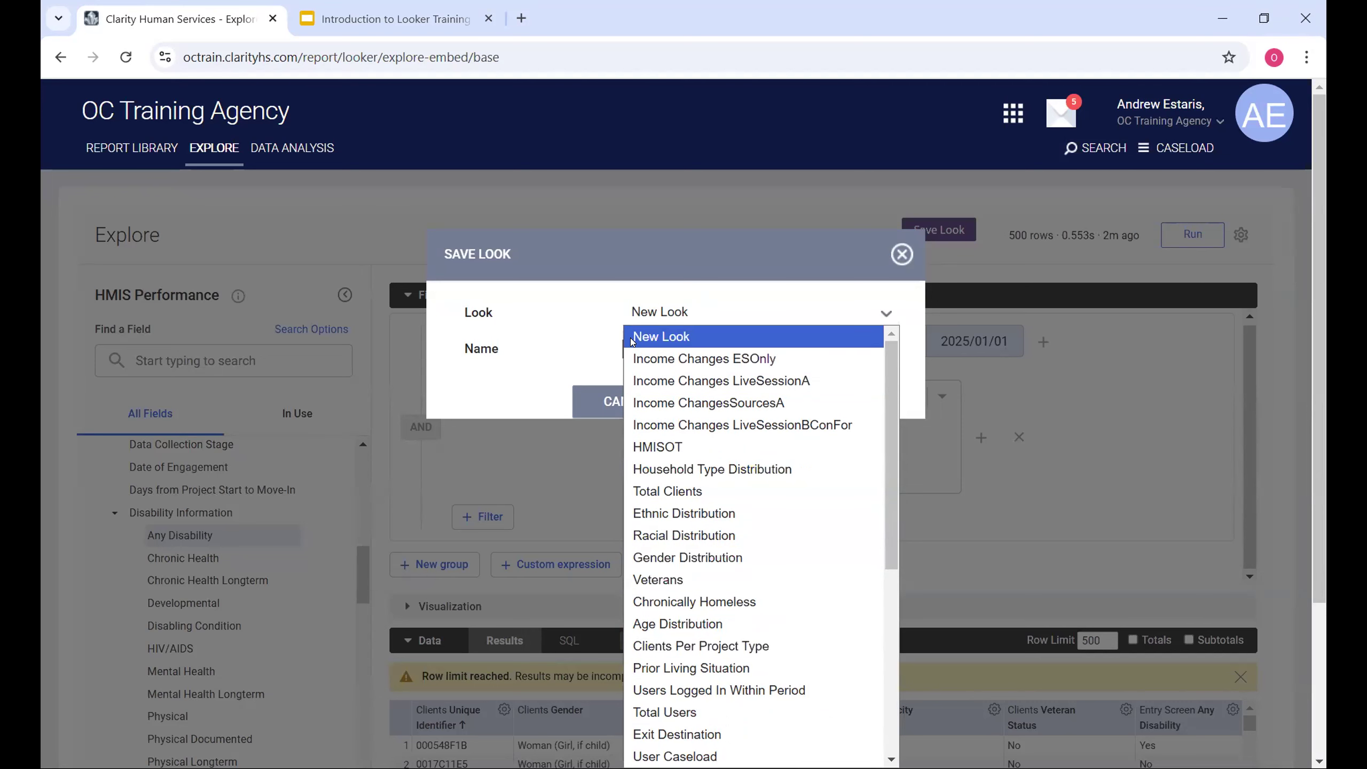
pyautogui.click(635, 315)
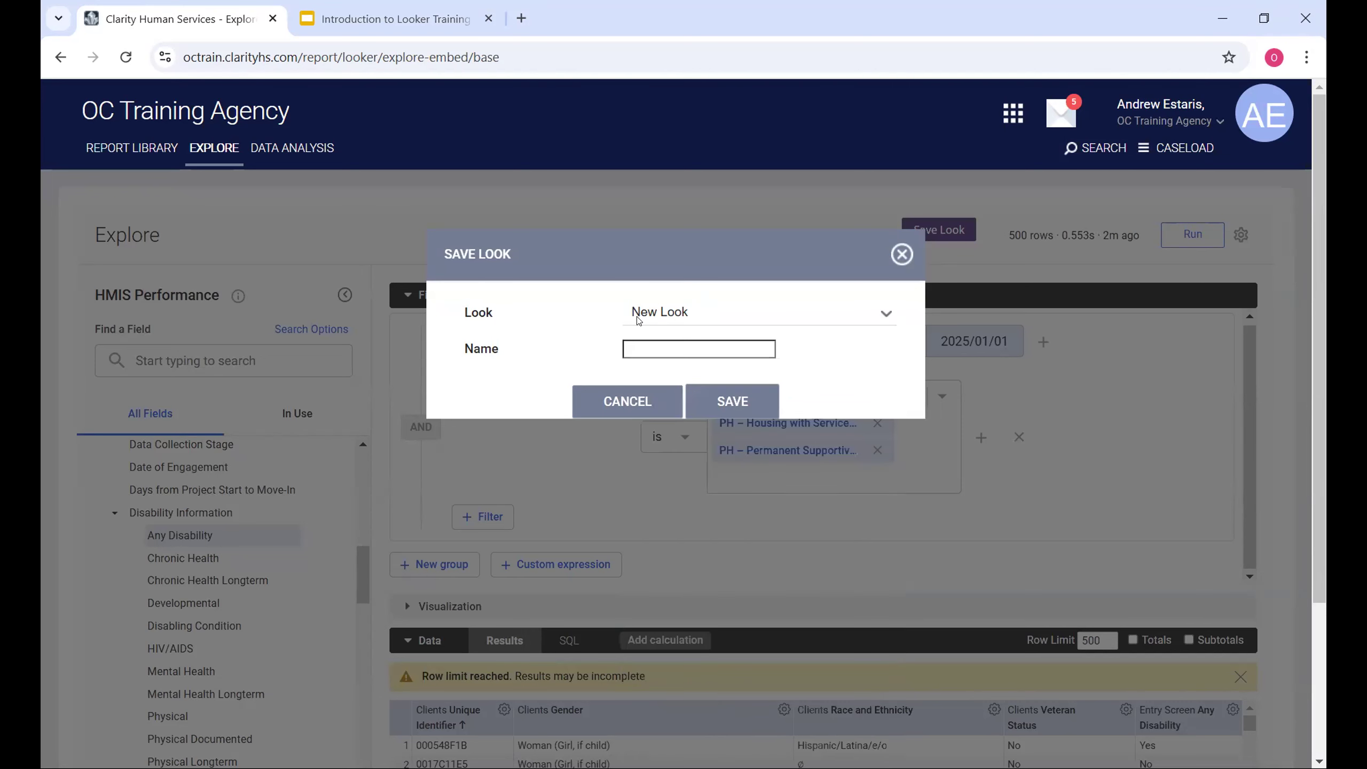
# Name the new Look PH Demographic Data Ex 2024 and save it
pyautogui.click(679, 346)
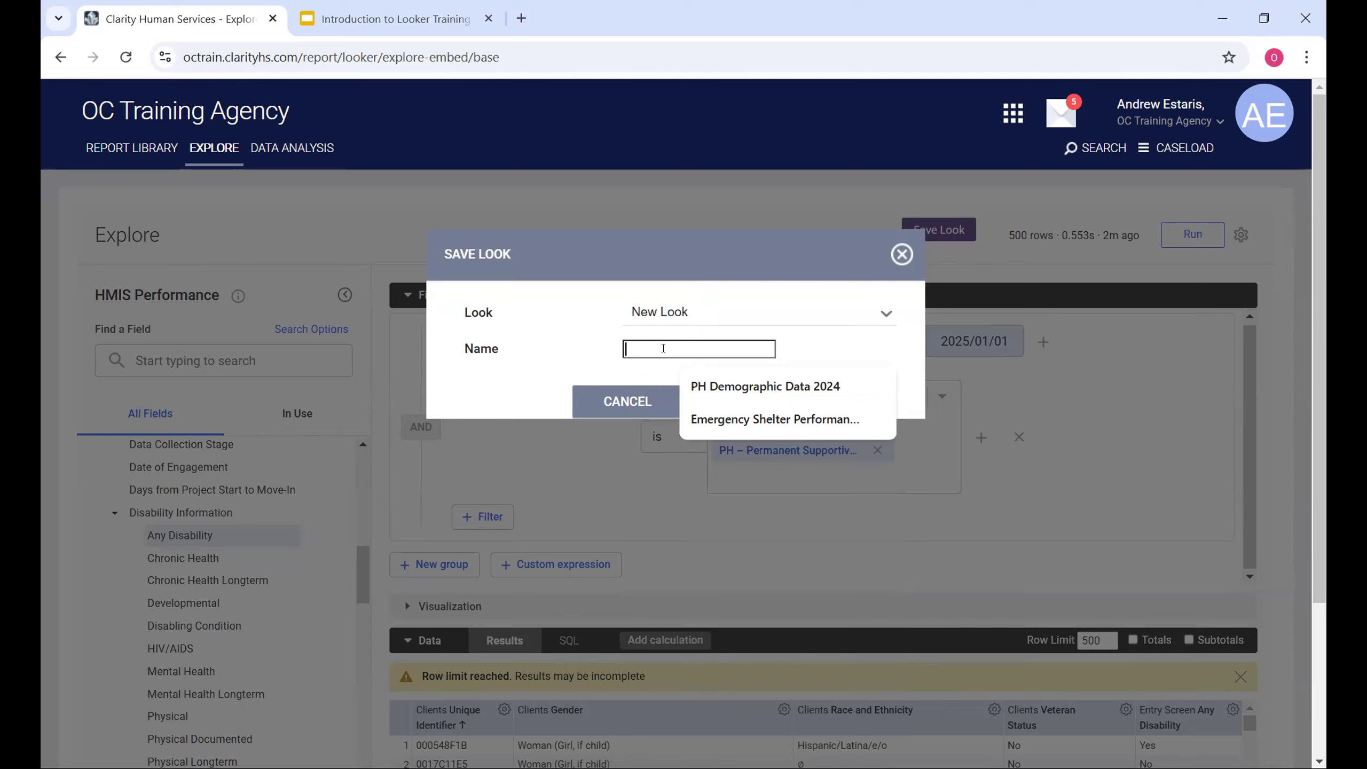
pyautogui.write('(PH Demog')
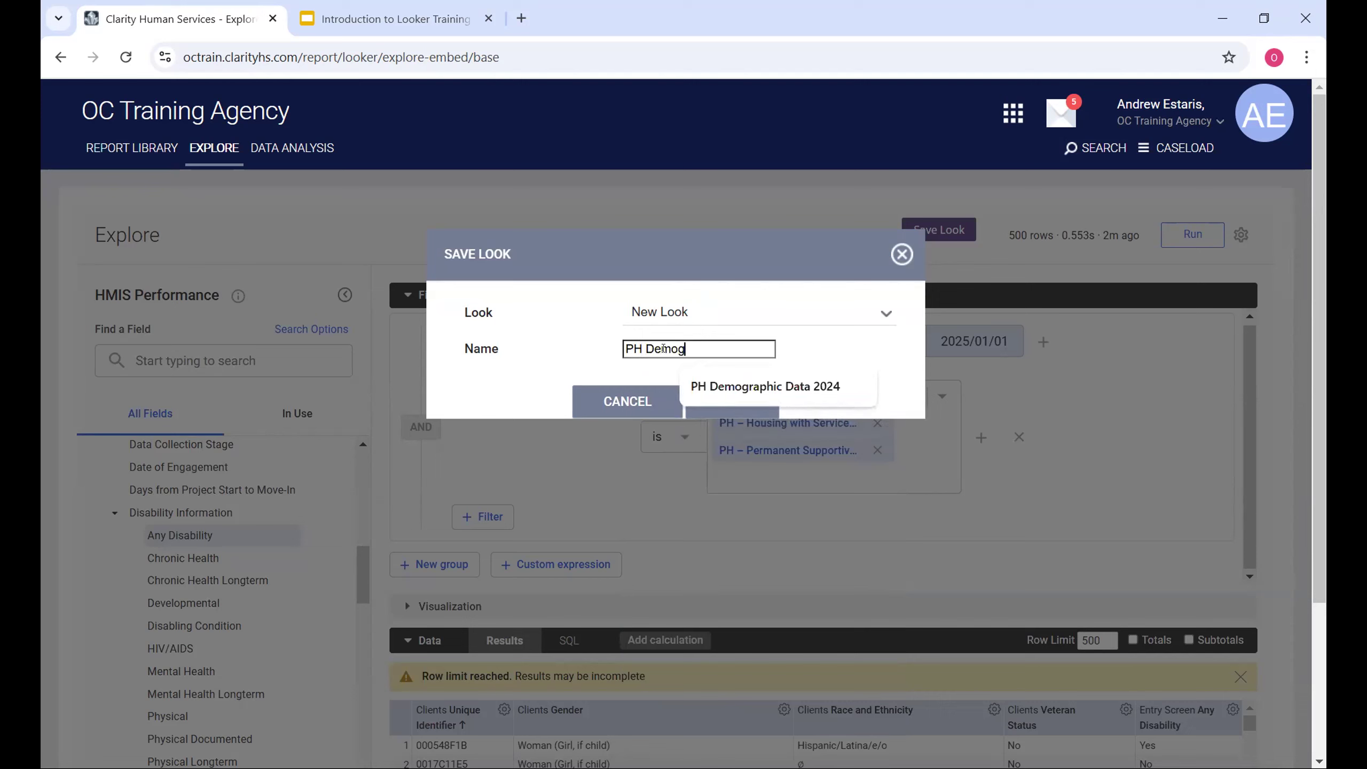
pyautogui.write('raphic Data Ex  2024')
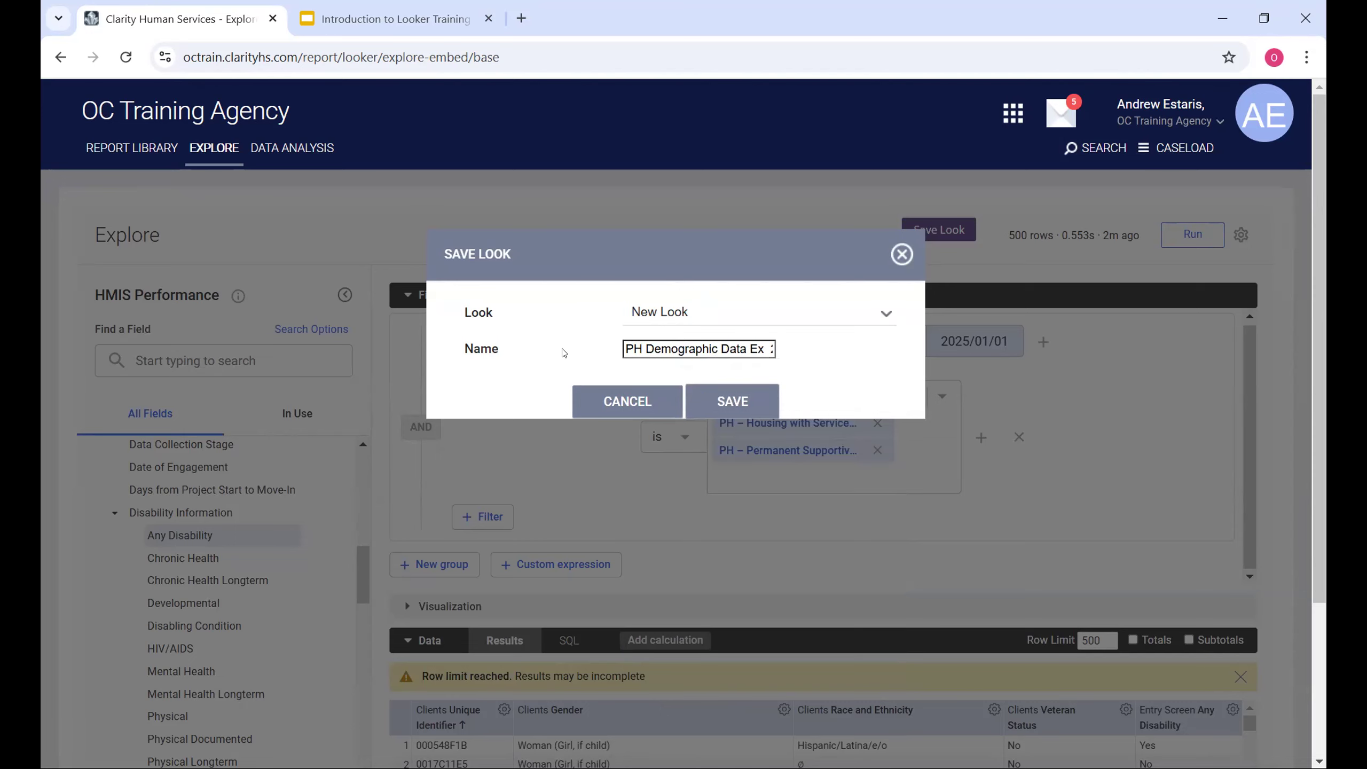
pyautogui.click(729, 399)
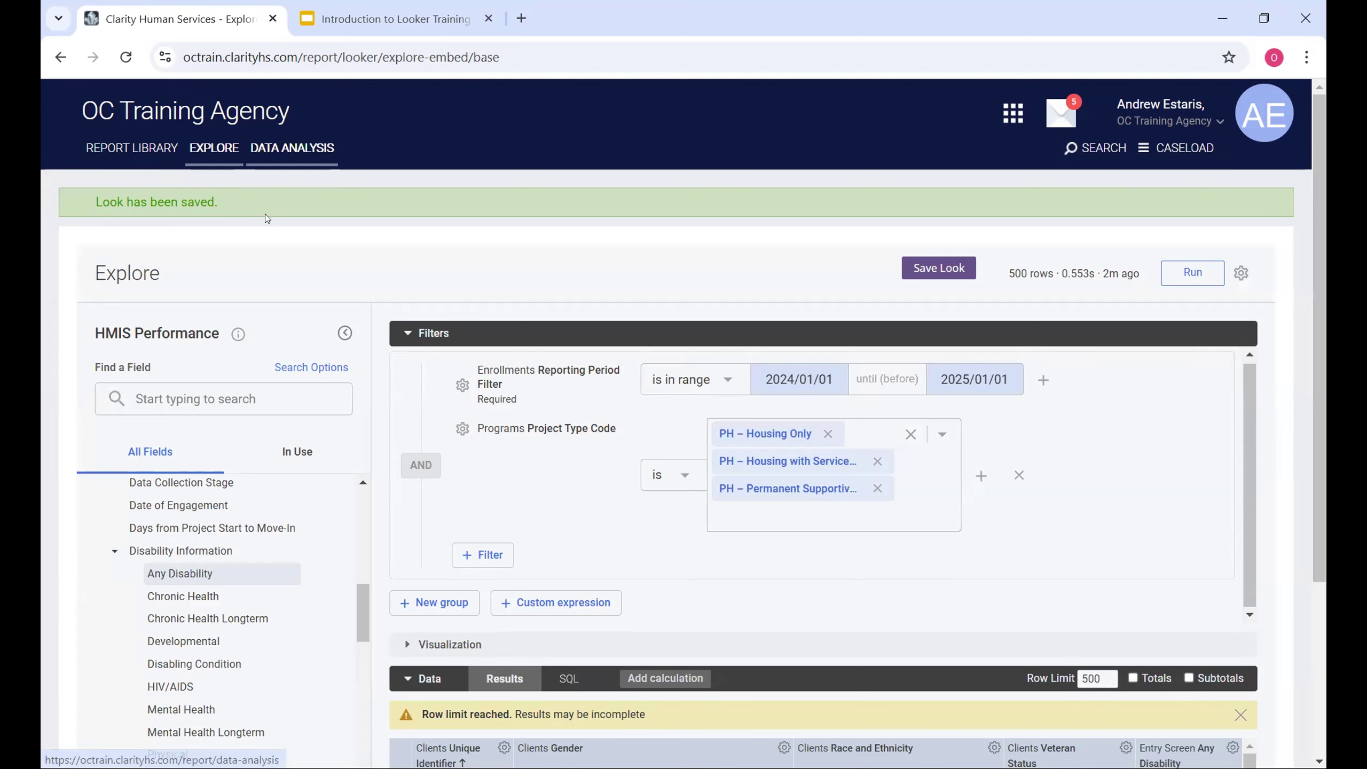
# Open the report's download options and set the format to Excel Spreadsheet (Excel 2007 or later)
pyautogui.scroll(-3, 1094, 440)
pyautogui.scroll(3, 1094, 439)
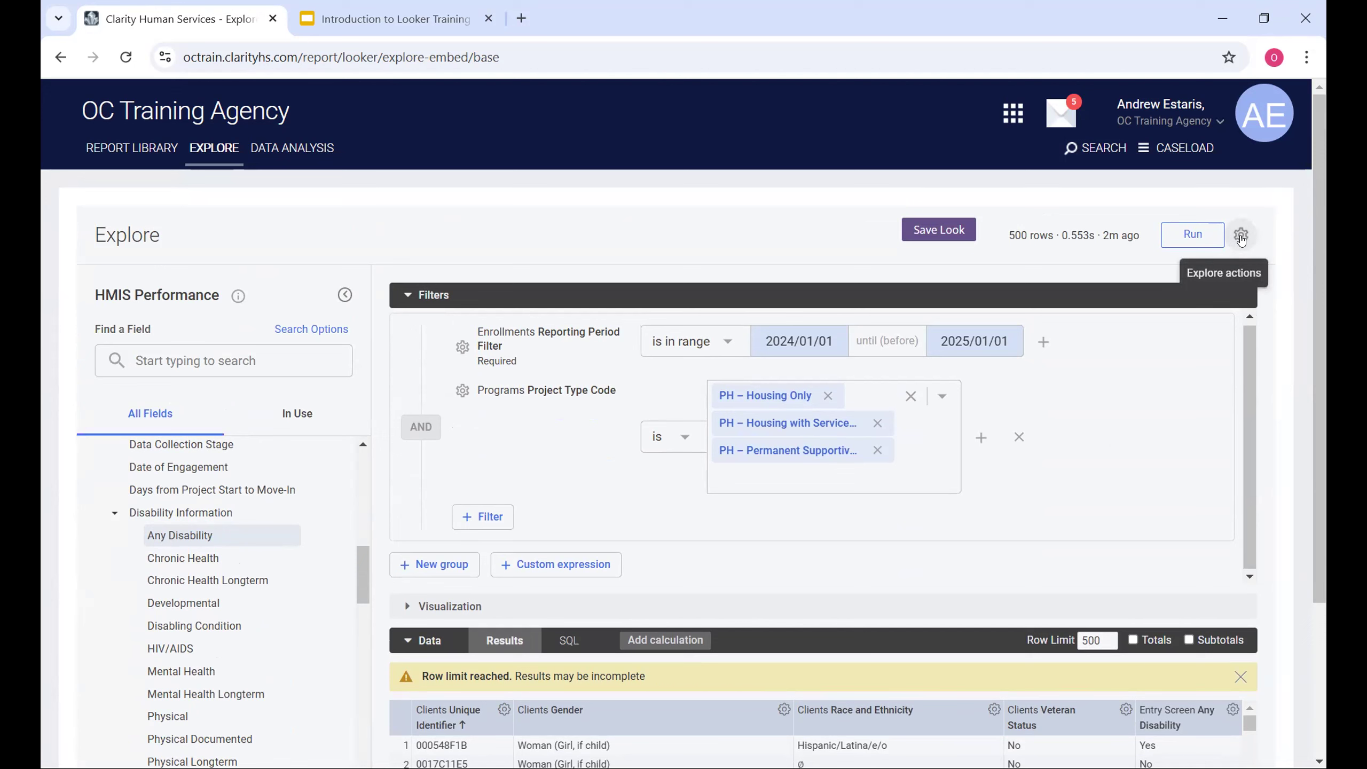
pyautogui.click(1246, 240)
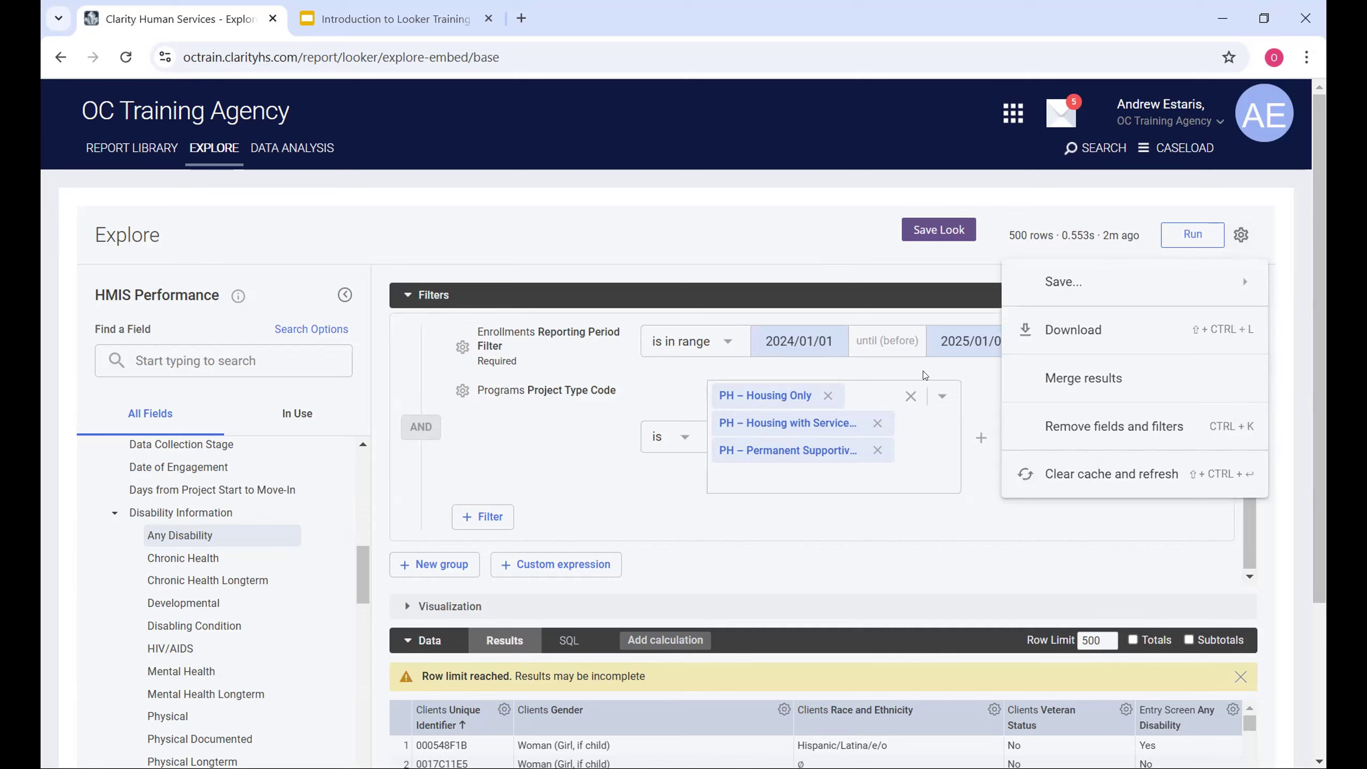
pyautogui.click(1096, 333)
pyautogui.scroll(-4, 1101, 475)
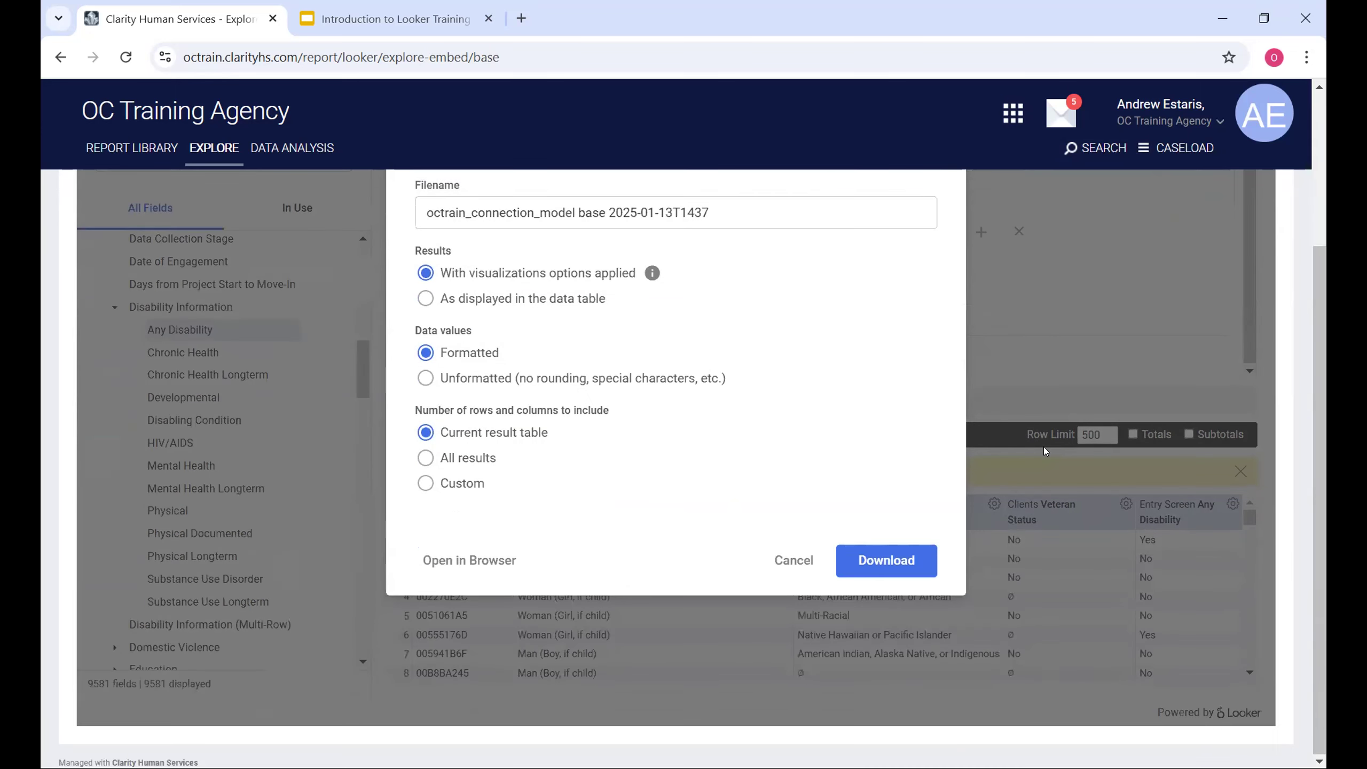
pyautogui.scroll(3, 842, 519)
pyautogui.scroll(-3, 1025, 533)
pyautogui.scroll(3, 975, 473)
pyautogui.click(589, 336)
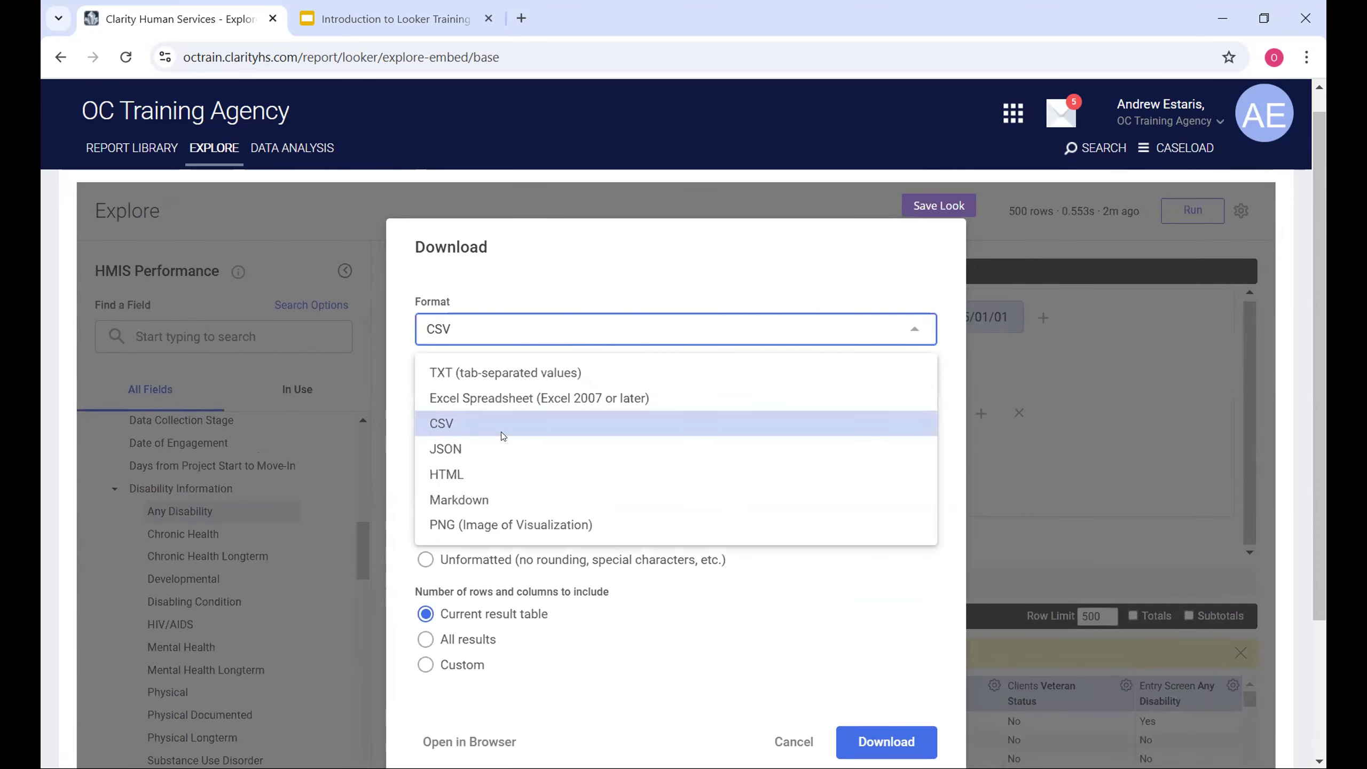
pyautogui.click(499, 398)
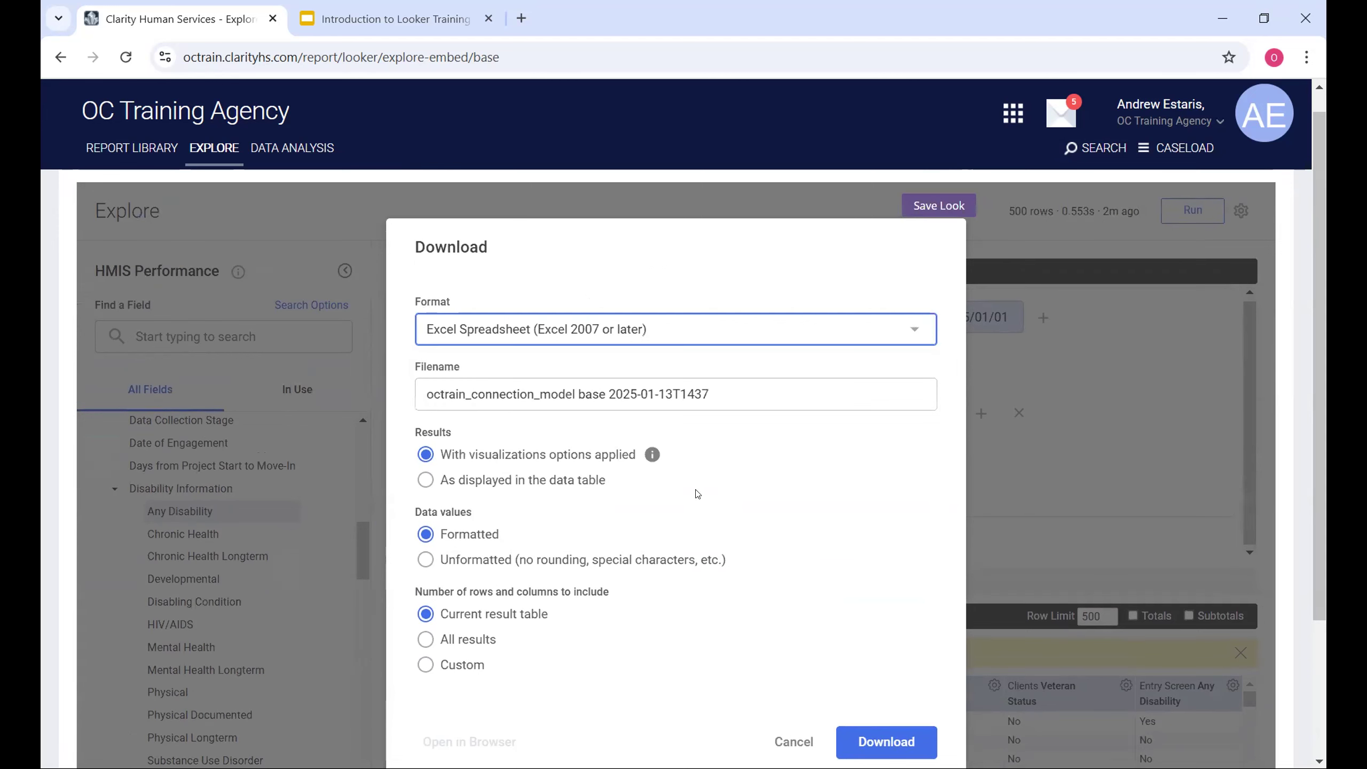
pyautogui.click(592, 339)
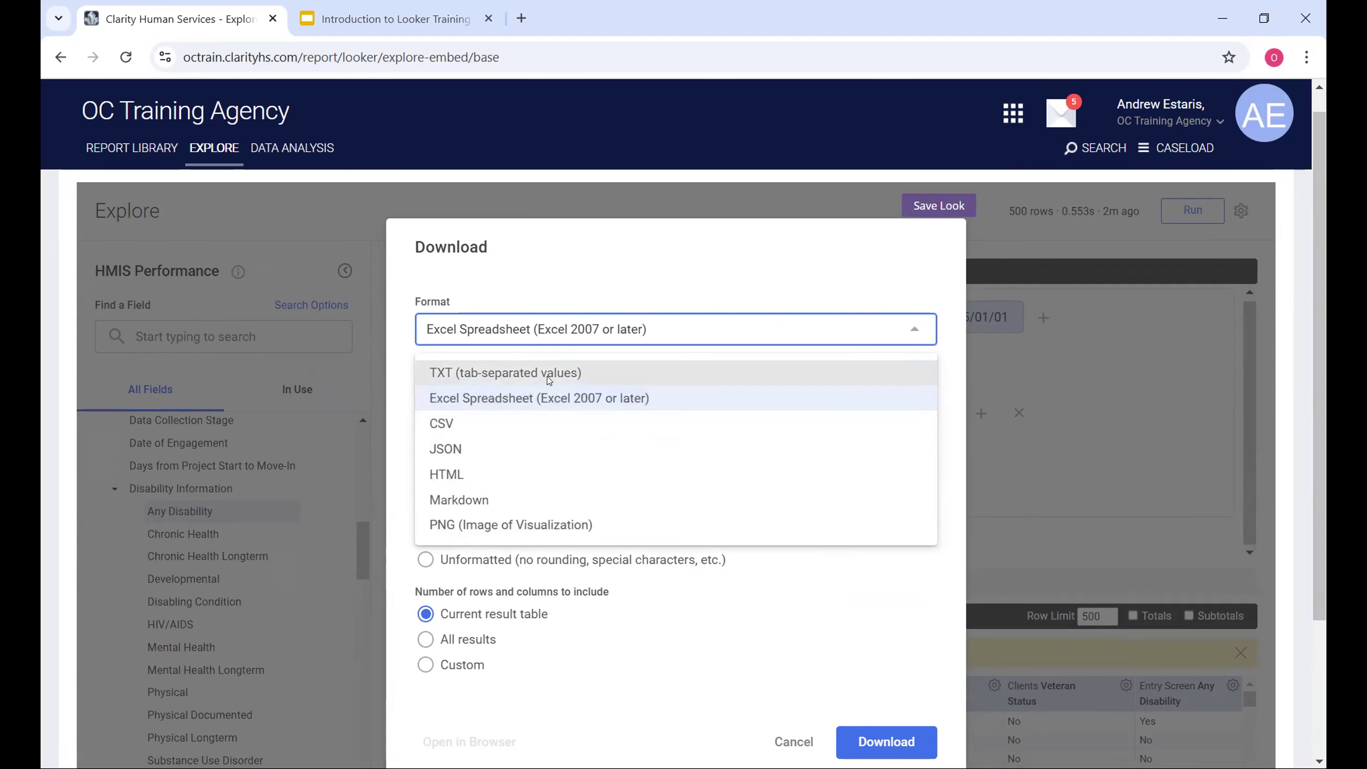
pyautogui.click(547, 395)
# Review the download options, choose to include all results, and cancel the download
pyautogui.scroll(-3, 610, 373)
pyautogui.scroll(-1, 610, 373)
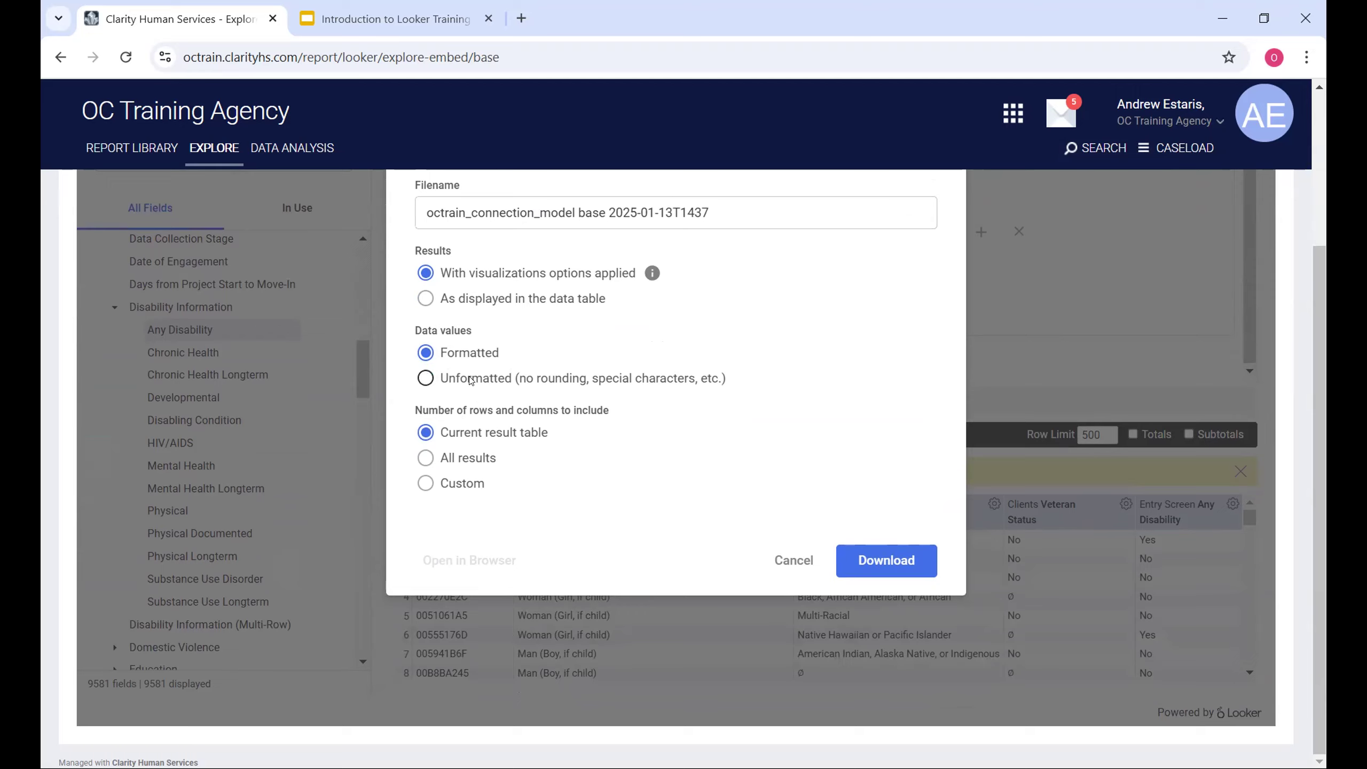
pyautogui.scroll(4, 472, 487)
pyautogui.click(425, 639)
pyautogui.scroll(-4, 700, 494)
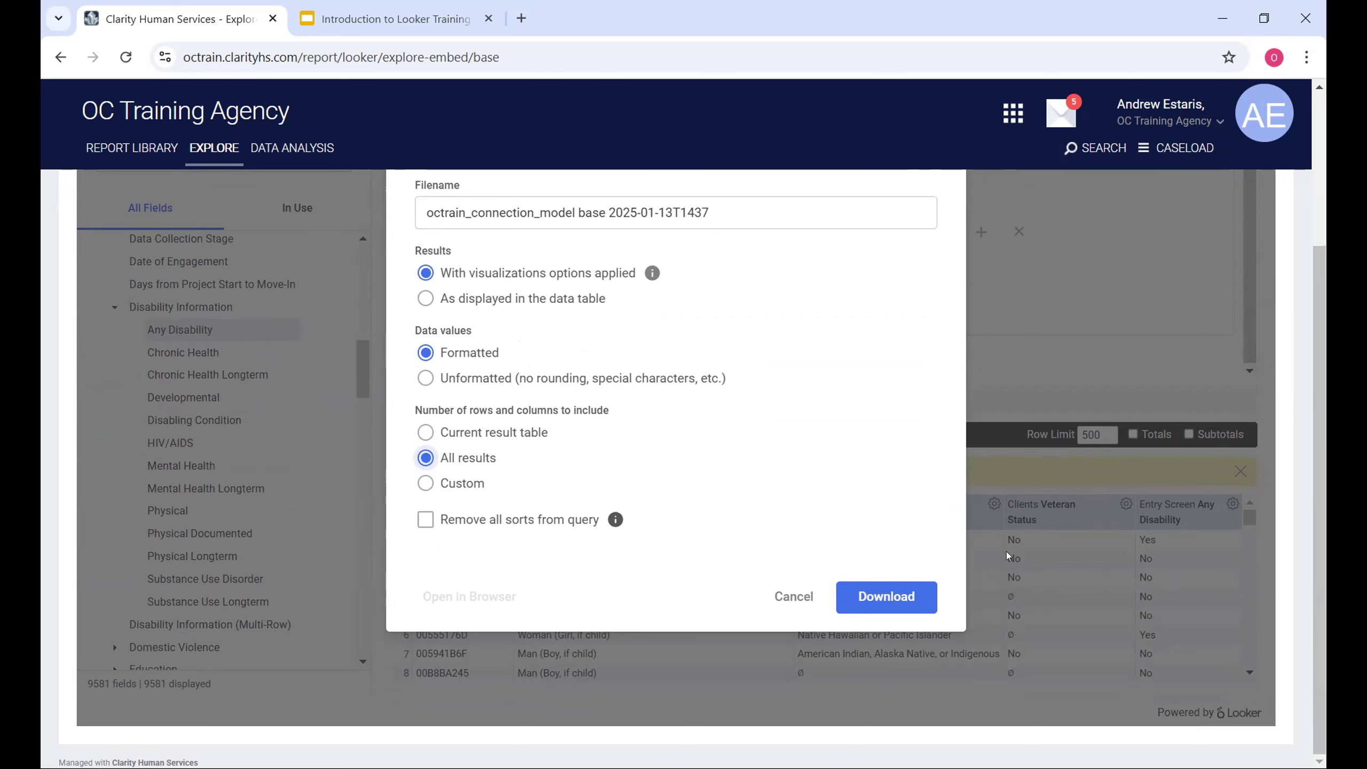
pyautogui.scroll(2, 861, 469)
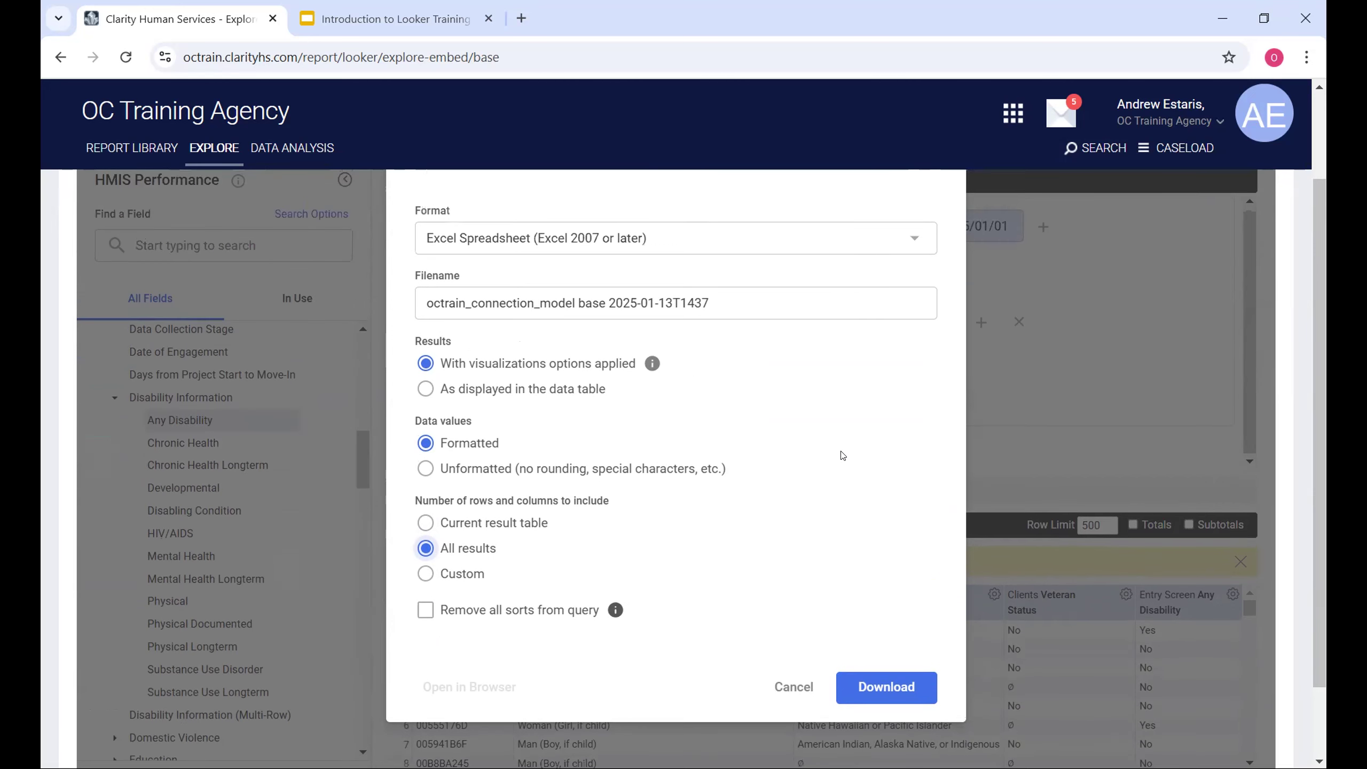
pyautogui.click(800, 691)
pyautogui.scroll(3, 842, 603)
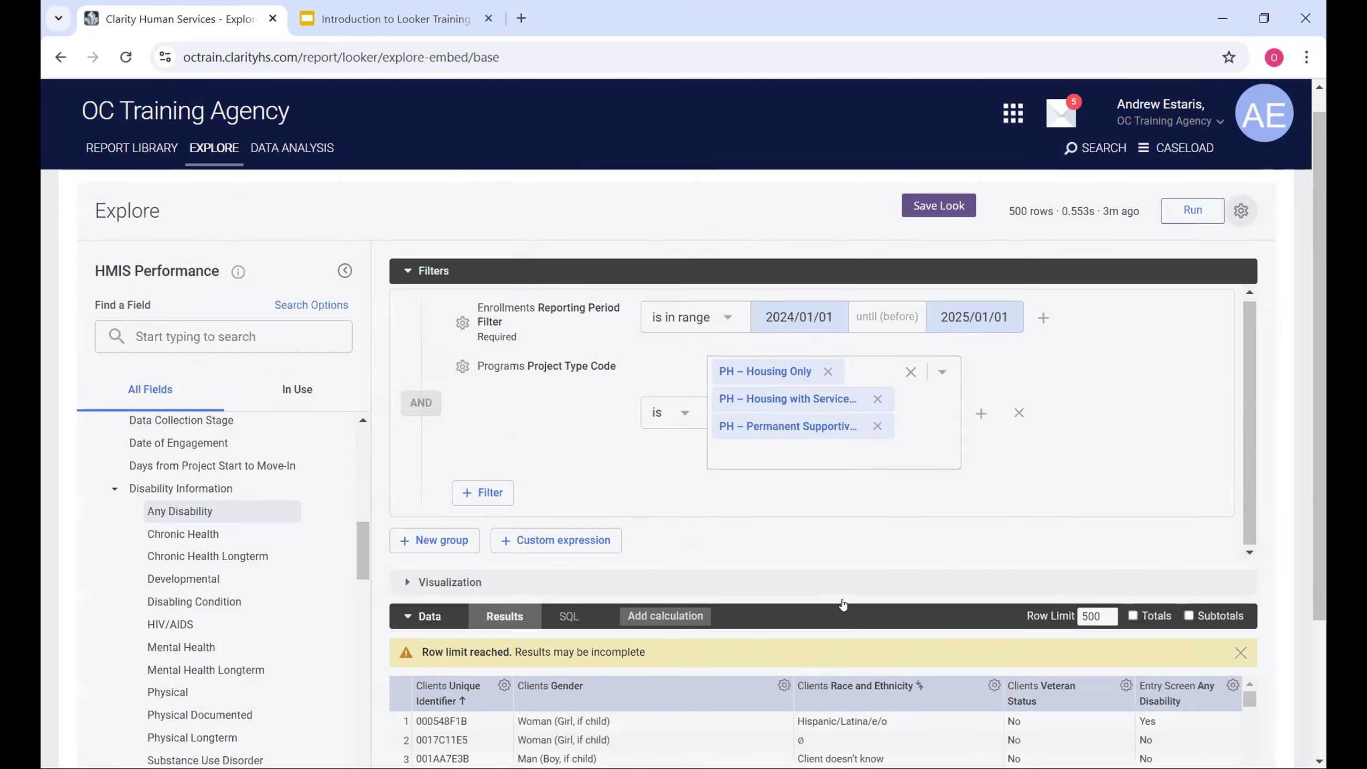
# Go to the Data Analysis page of the reports area and expand OC Training Agency Reports
pyautogui.scroll(-3, 877, 564)
pyautogui.scroll(3, 877, 563)
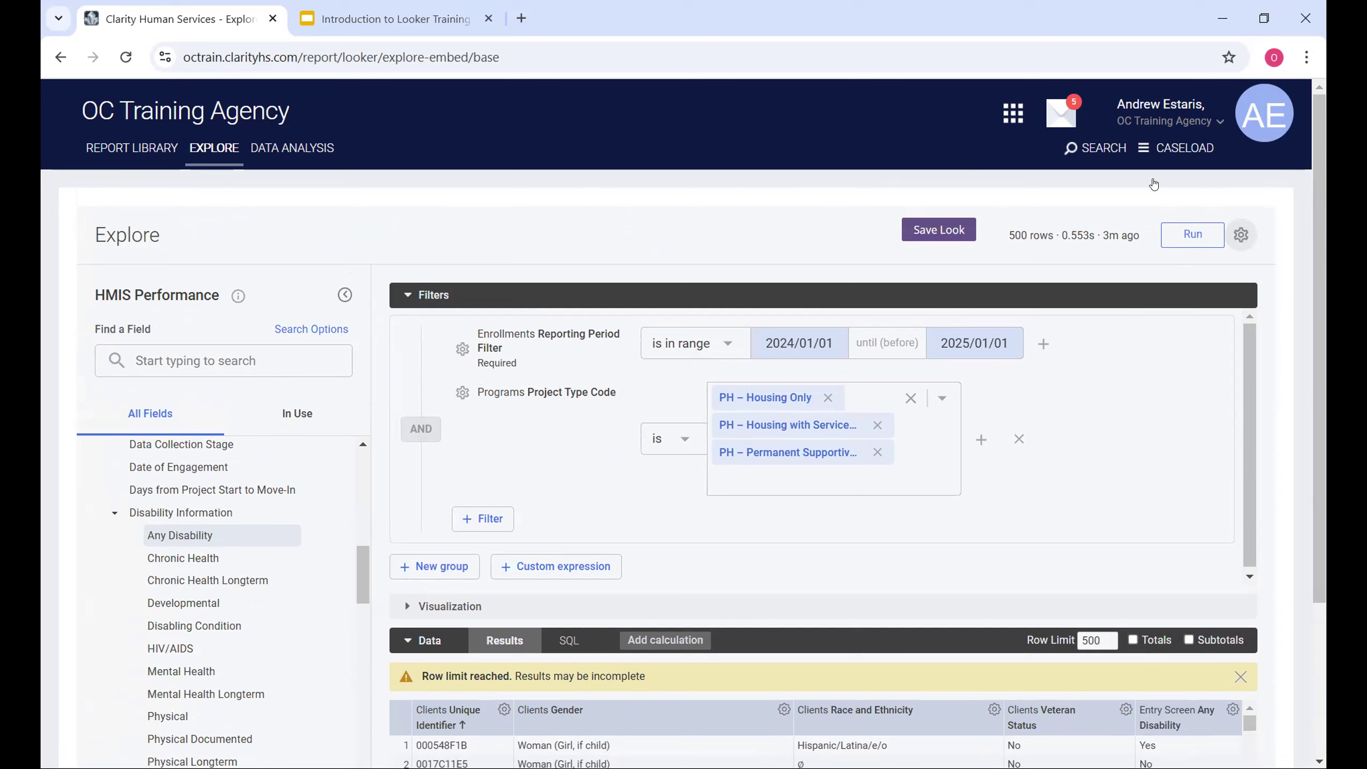
pyautogui.click(1020, 123)
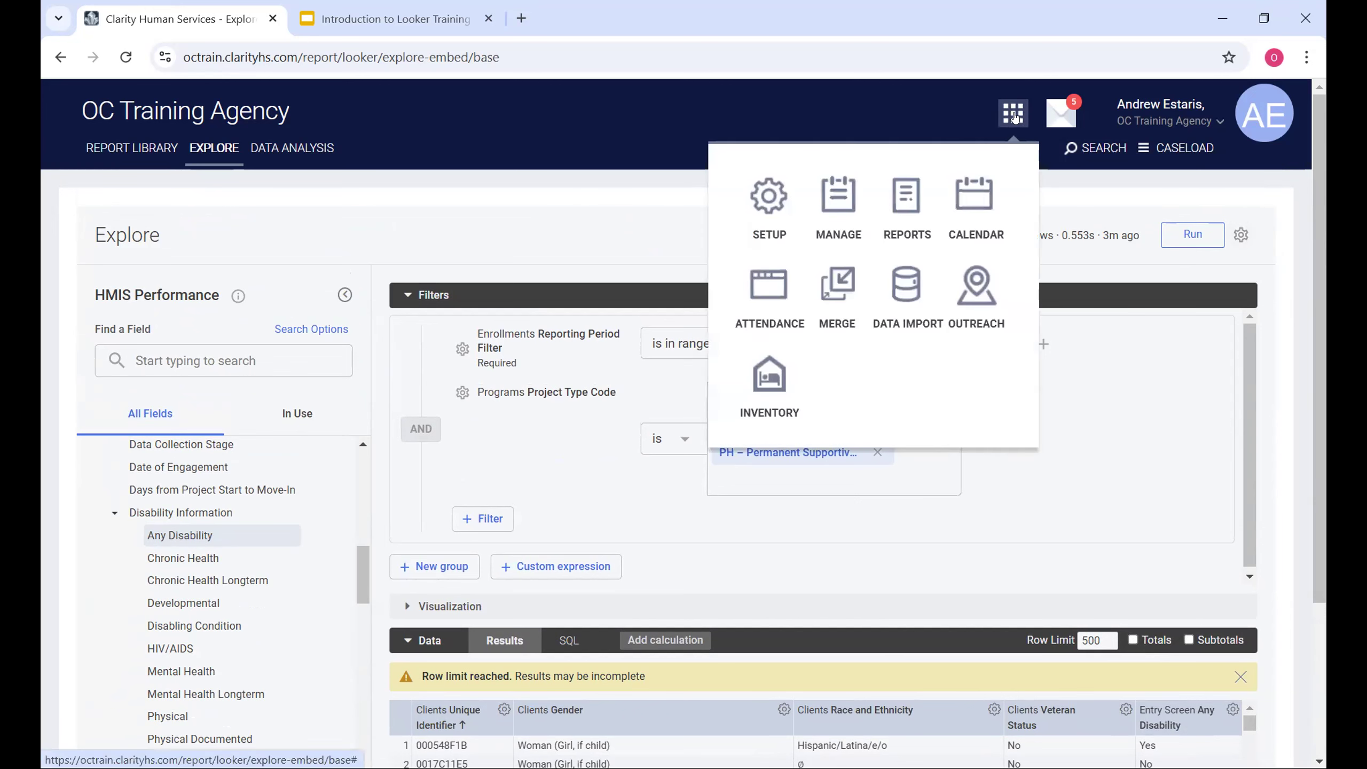
pyautogui.click(905, 199)
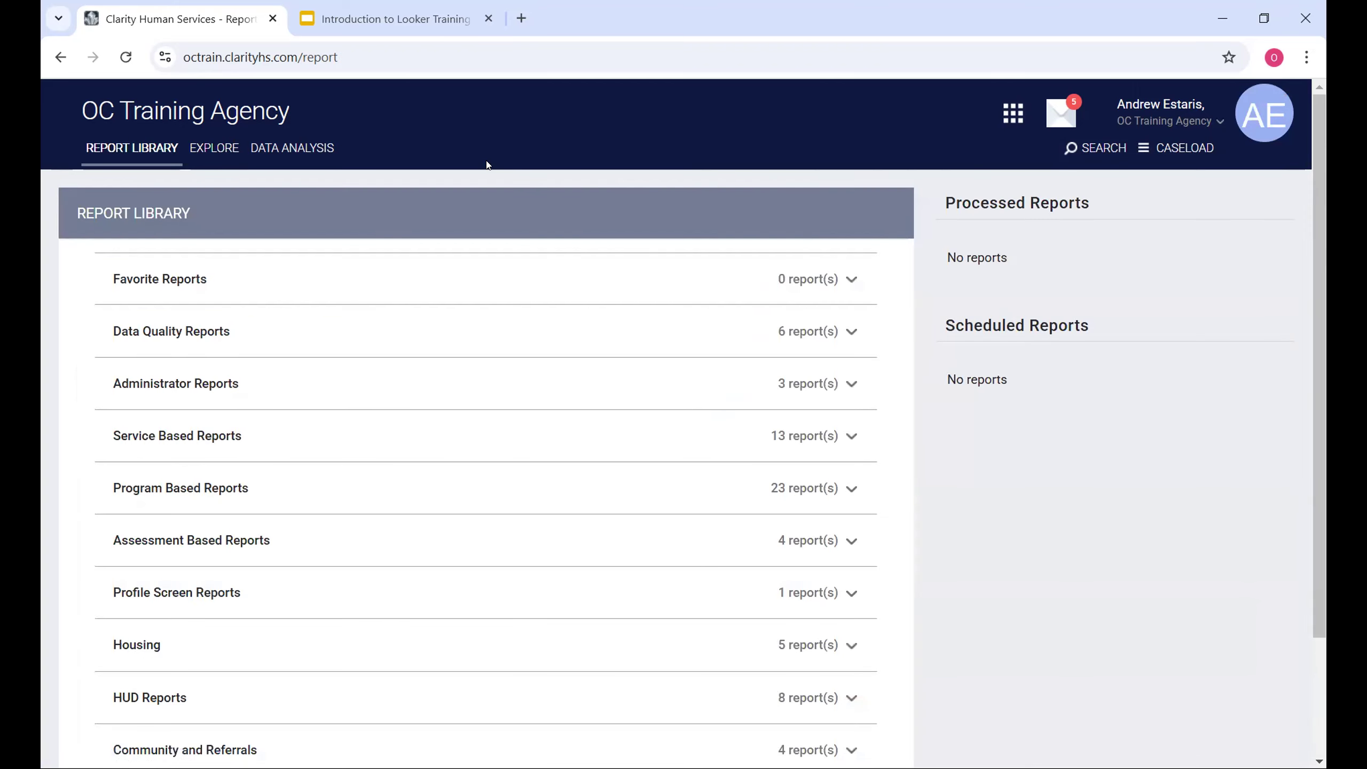
pyautogui.click(269, 150)
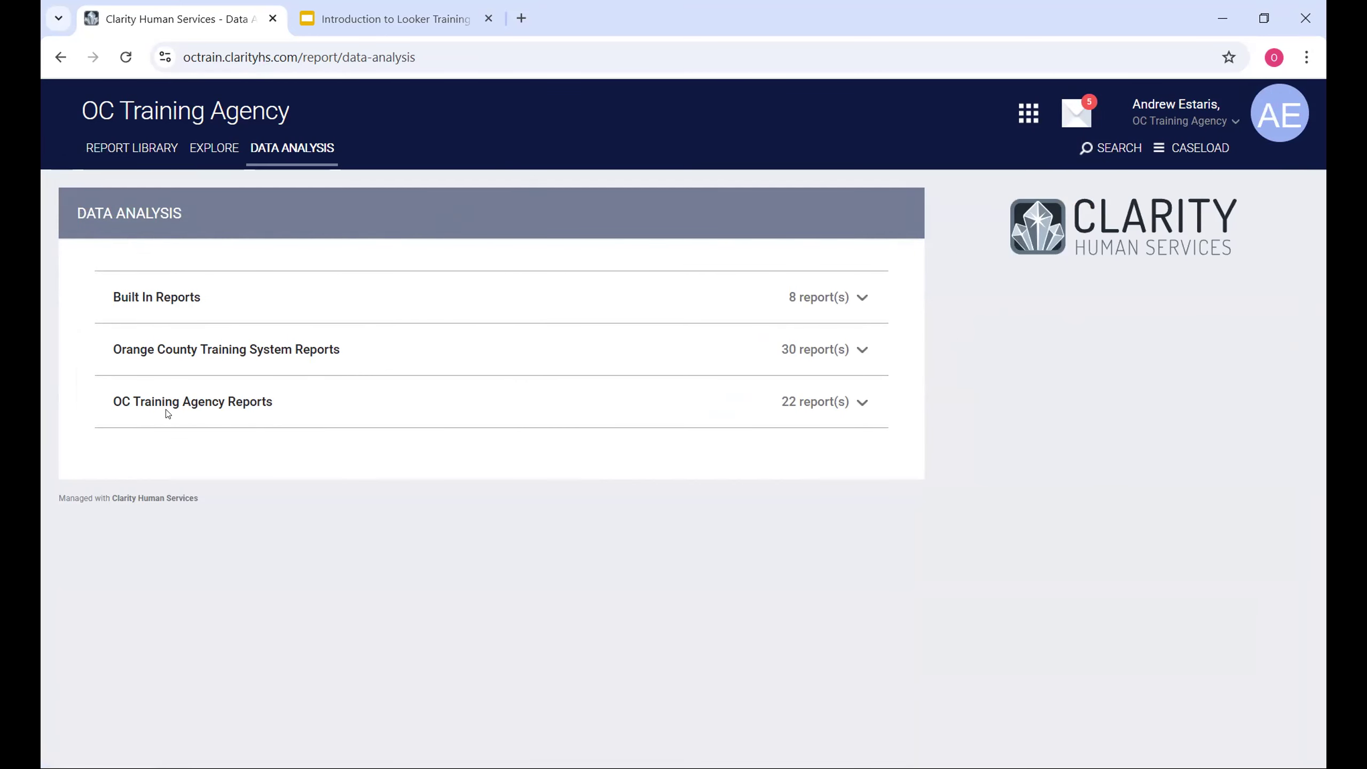
pyautogui.click(197, 403)
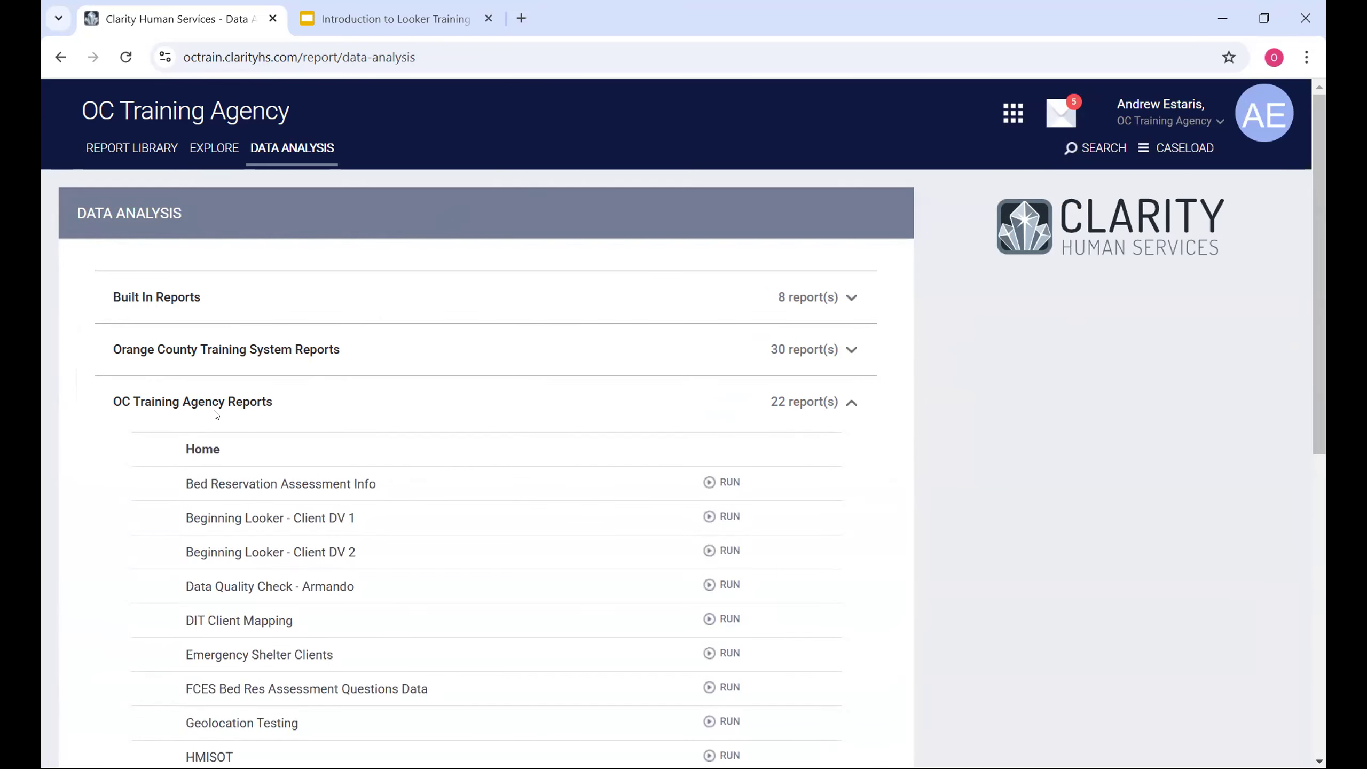
# Find the saved Look PH Demographic Data Ex 2024 among the agency reports and run it
pyautogui.scroll(-10, 473, 409)
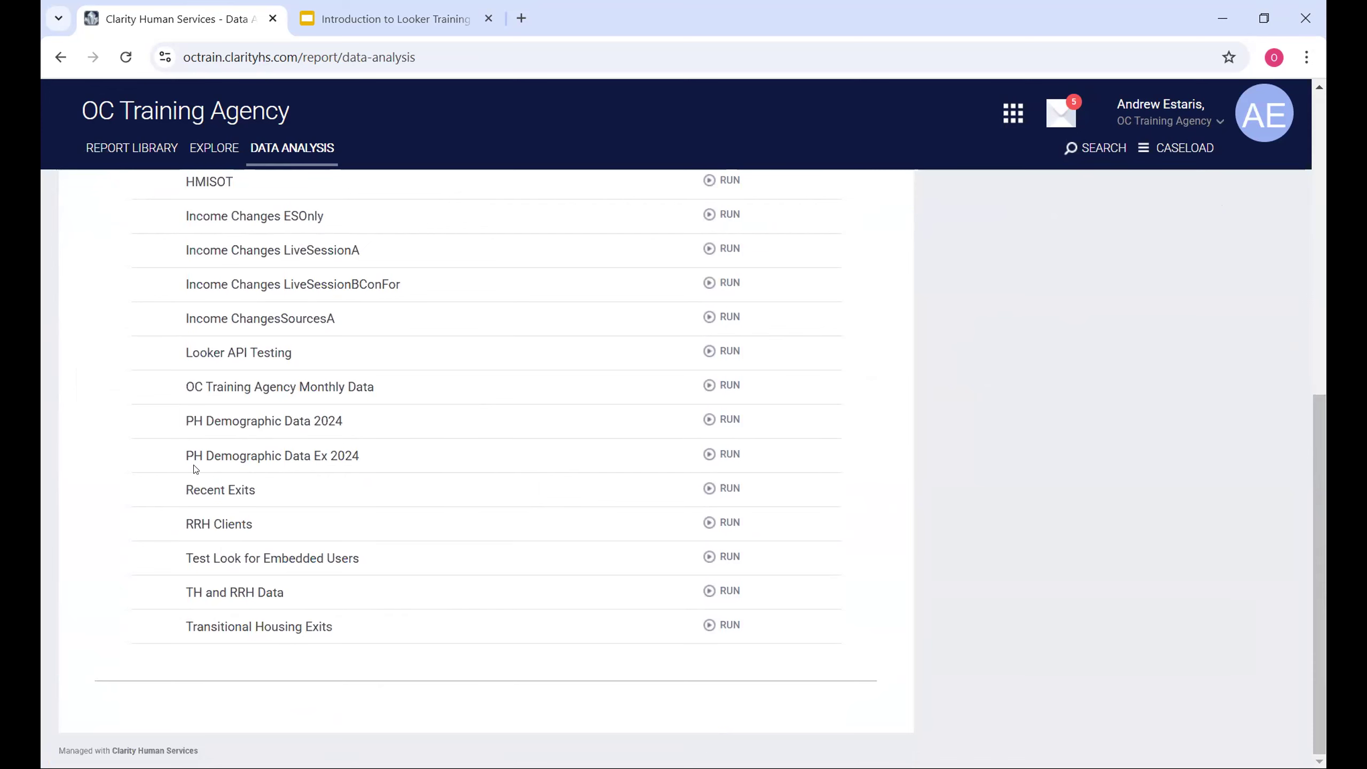
pyautogui.moveTo(195, 469); pyautogui.dragTo(384, 455)
pyautogui.click(409, 448)
pyautogui.click(721, 458)
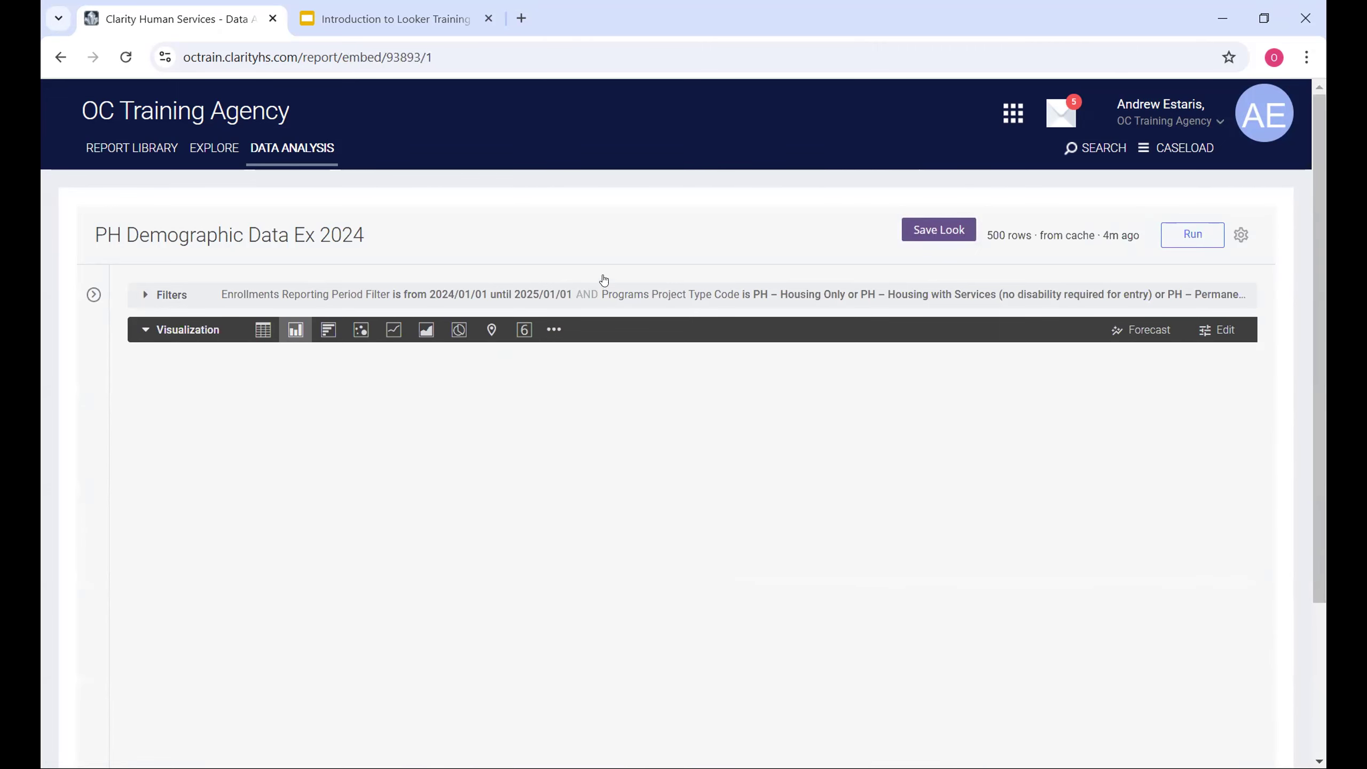
# Collapse the Look's visualization, expand its data and filters, and review the saved settings and result rows
pyautogui.click(579, 326)
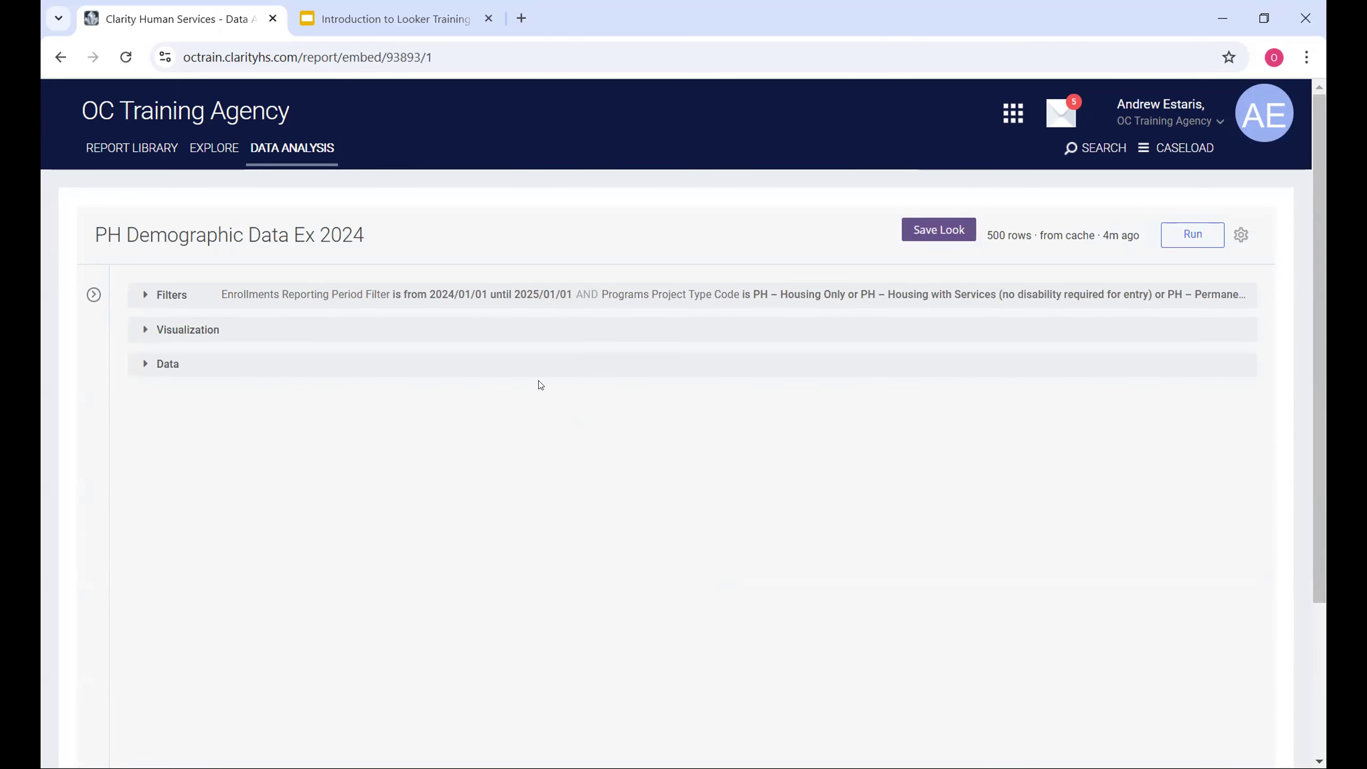
pyautogui.click(502, 371)
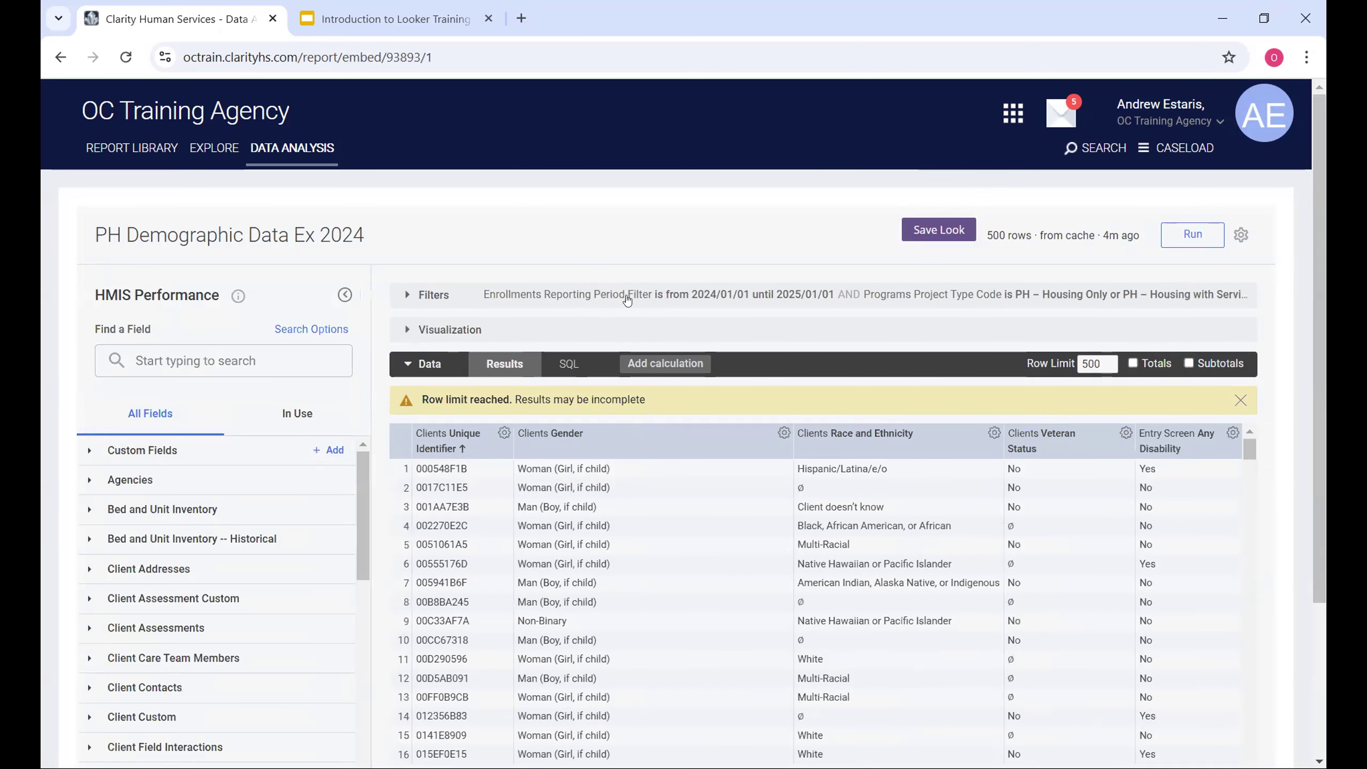
pyautogui.click(627, 295)
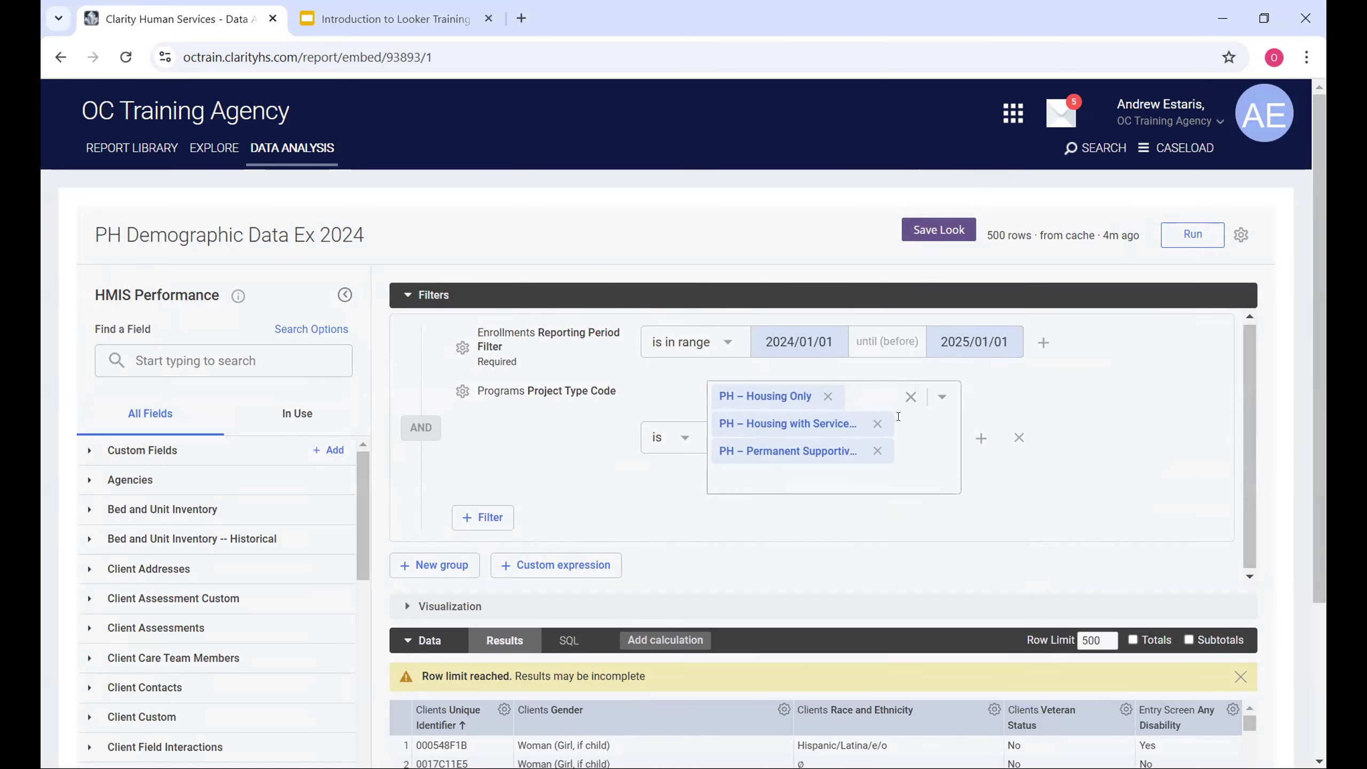
pyautogui.scroll(-3, 898, 416)
pyautogui.scroll(3, 918, 473)
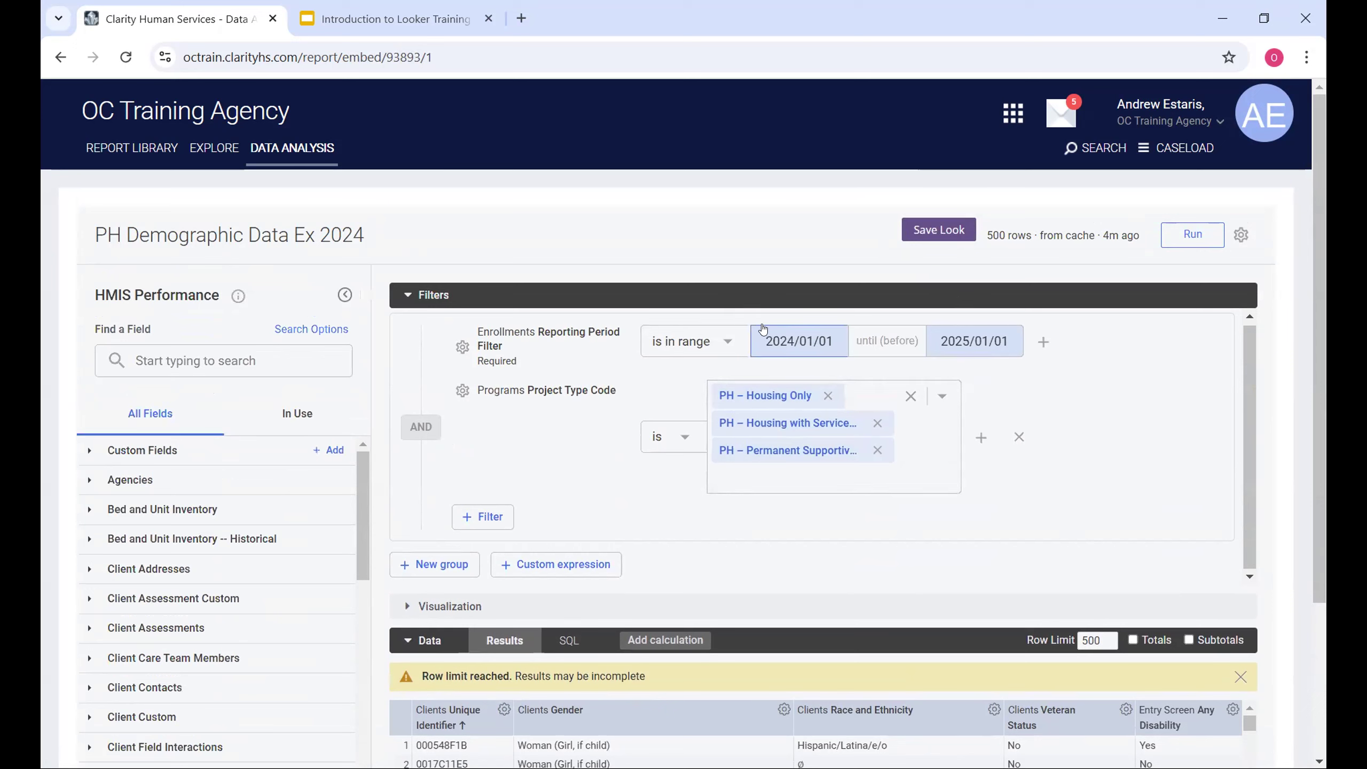
# Open the Reporting Period Filter's start date, re-enter its year as 2024, and collapse the filters
pyautogui.click(787, 351)
pyautogui.click(822, 401)
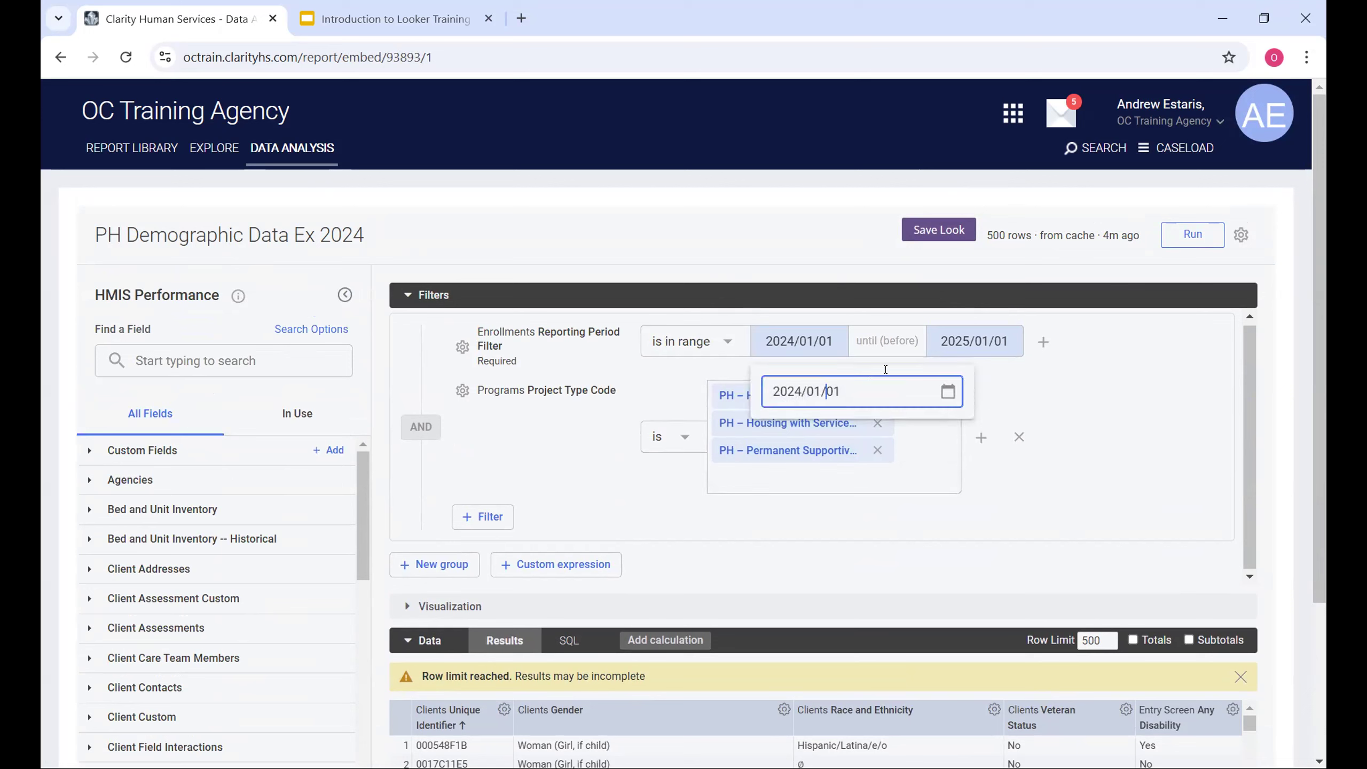
pyautogui.click(1237, 319)
pyautogui.click(772, 341)
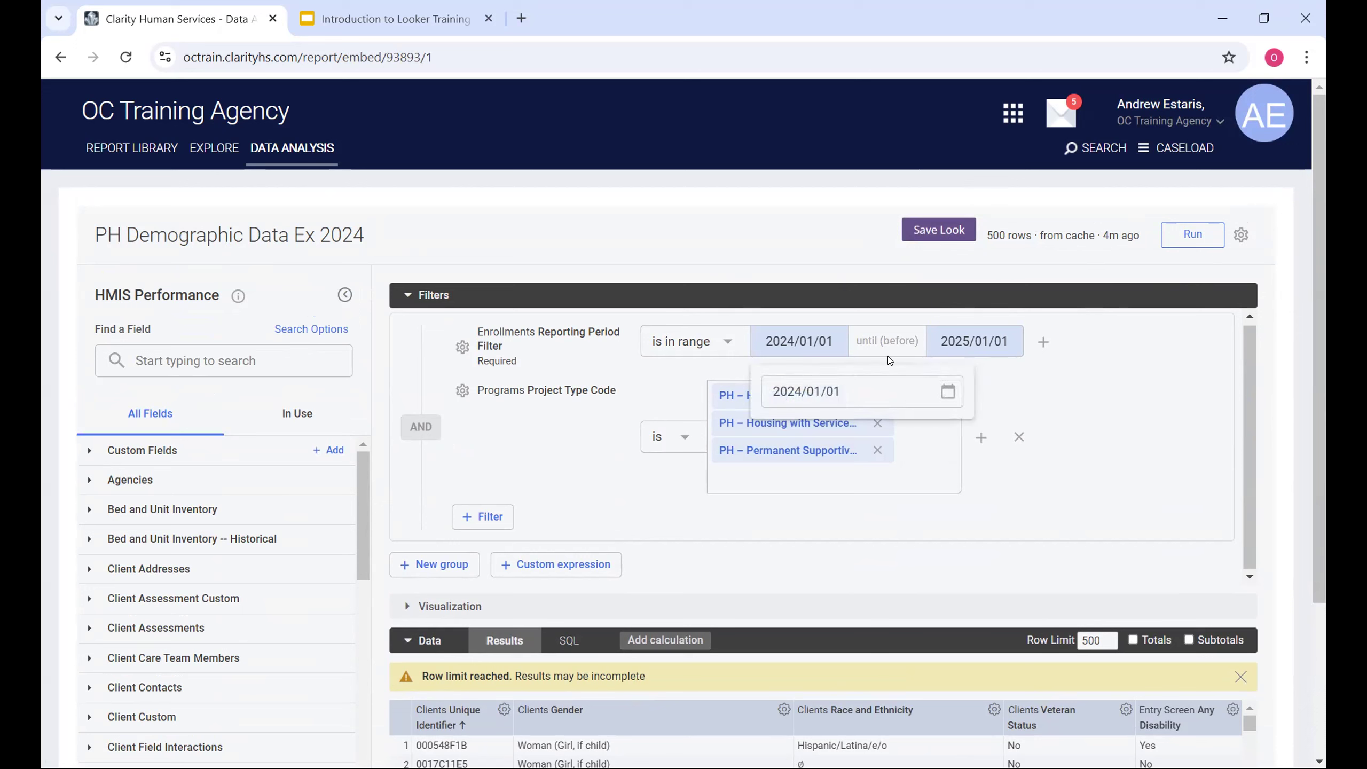
pyautogui.click(797, 391)
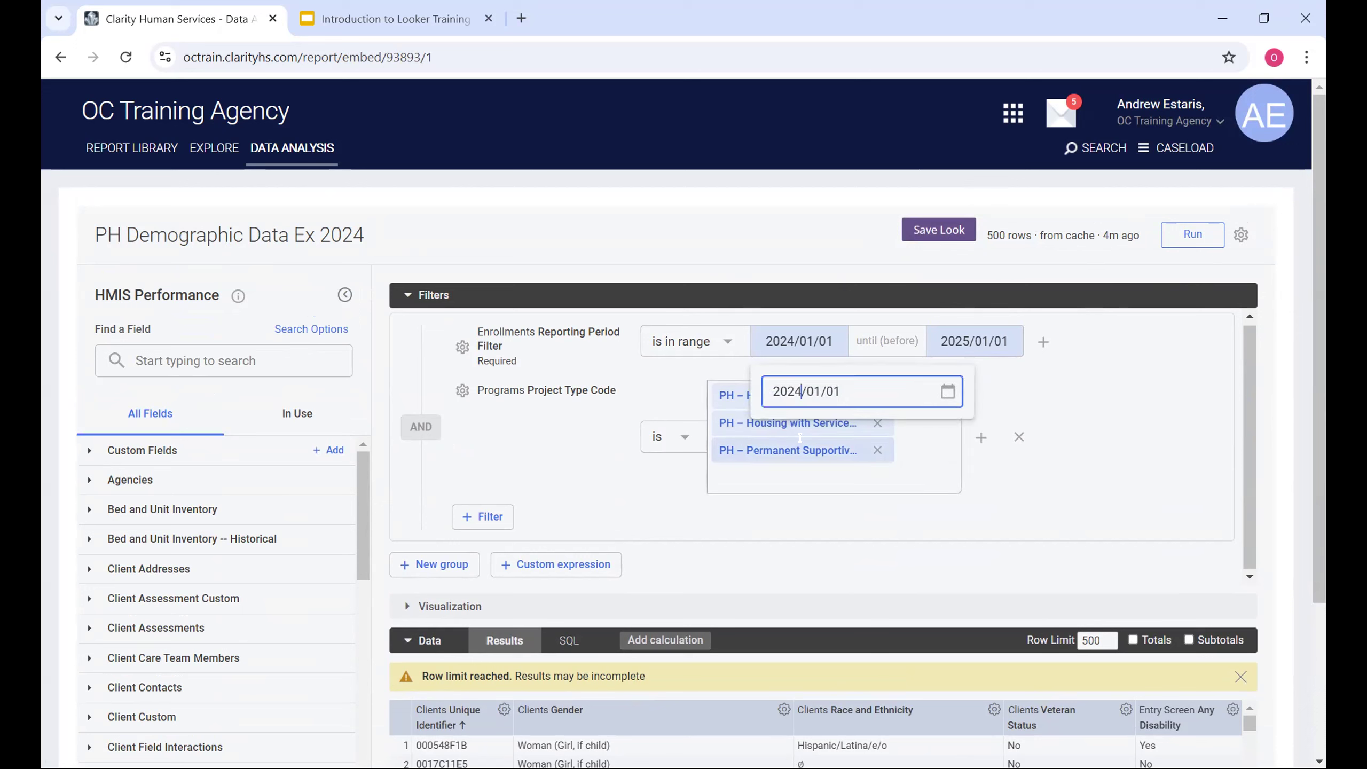
pyautogui.press('BackSpace')
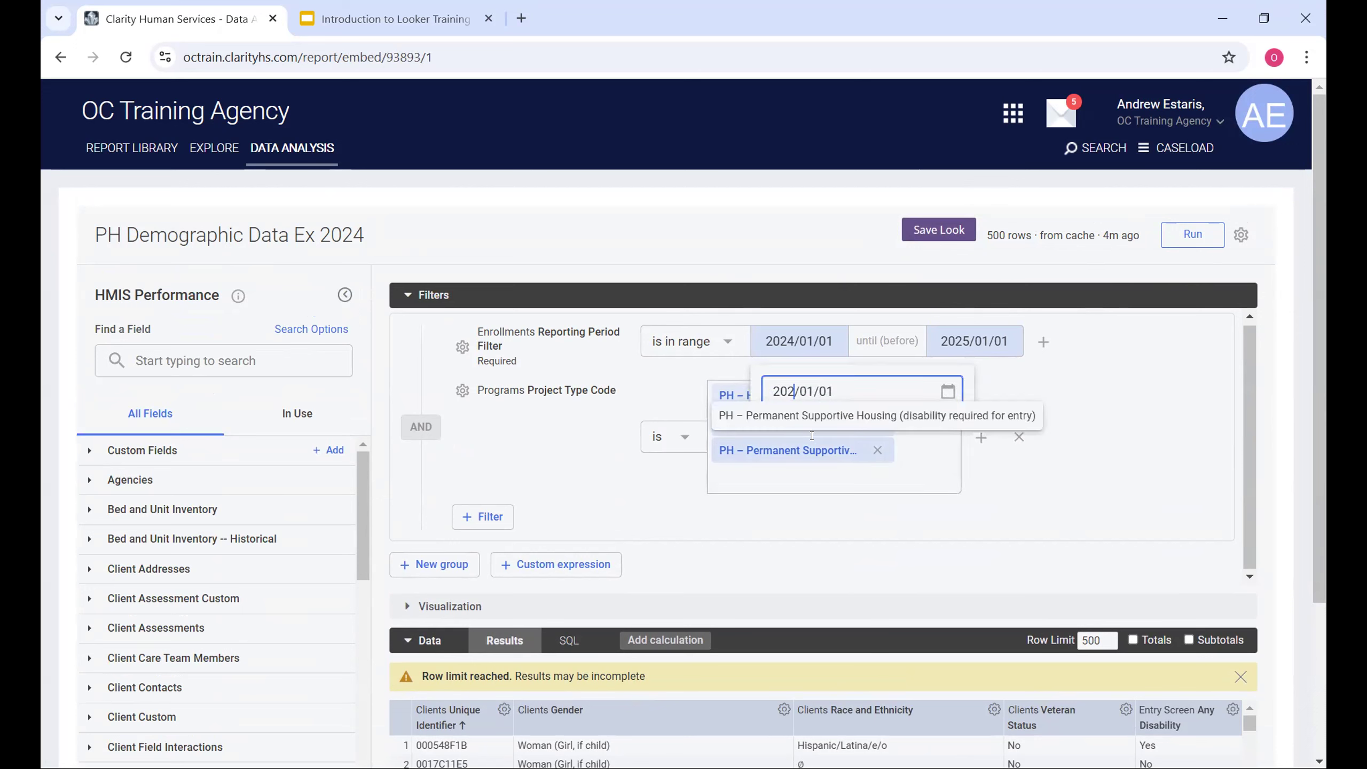
pyautogui.write('4')
pyautogui.click(1112, 295)
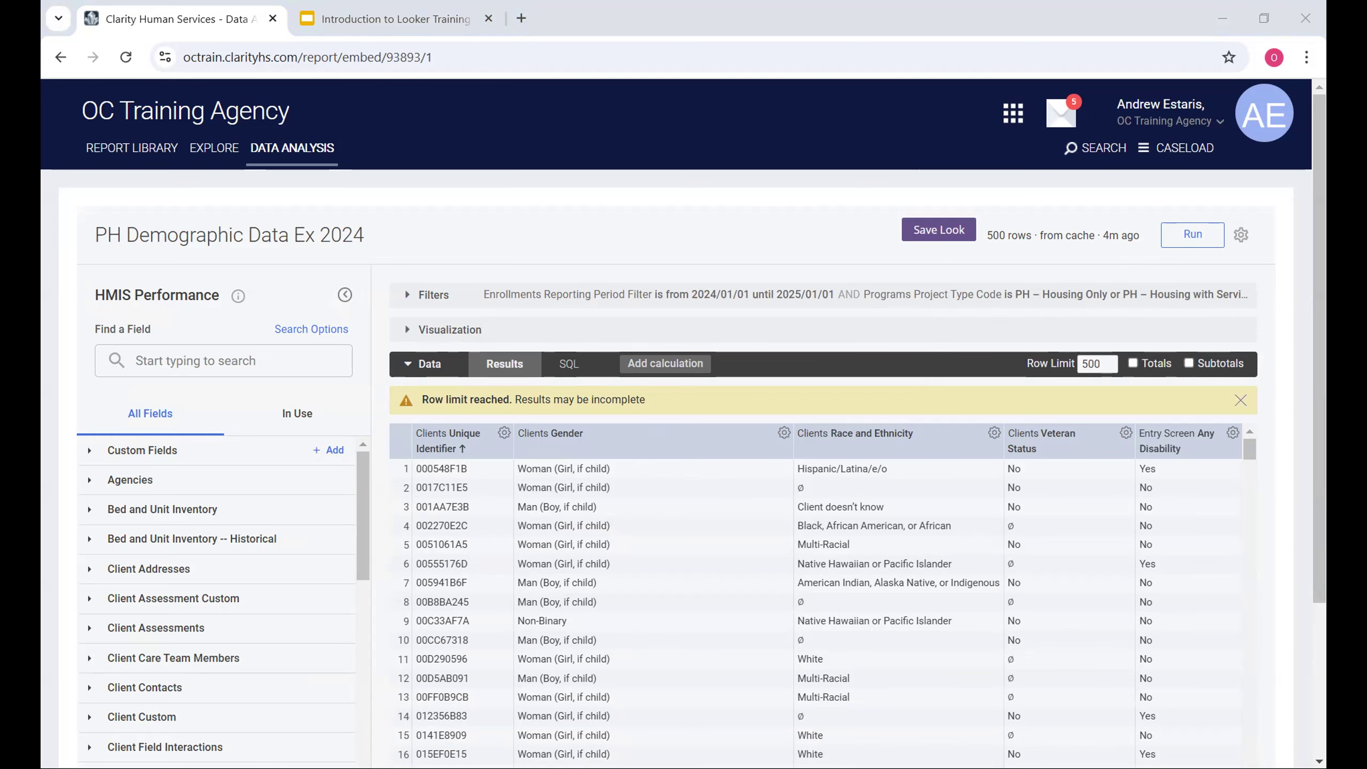
# Expand the filters again and inspect the start date of the Enrollments Reporting Period Filter
pyautogui.scroll(-3, 775, 355)
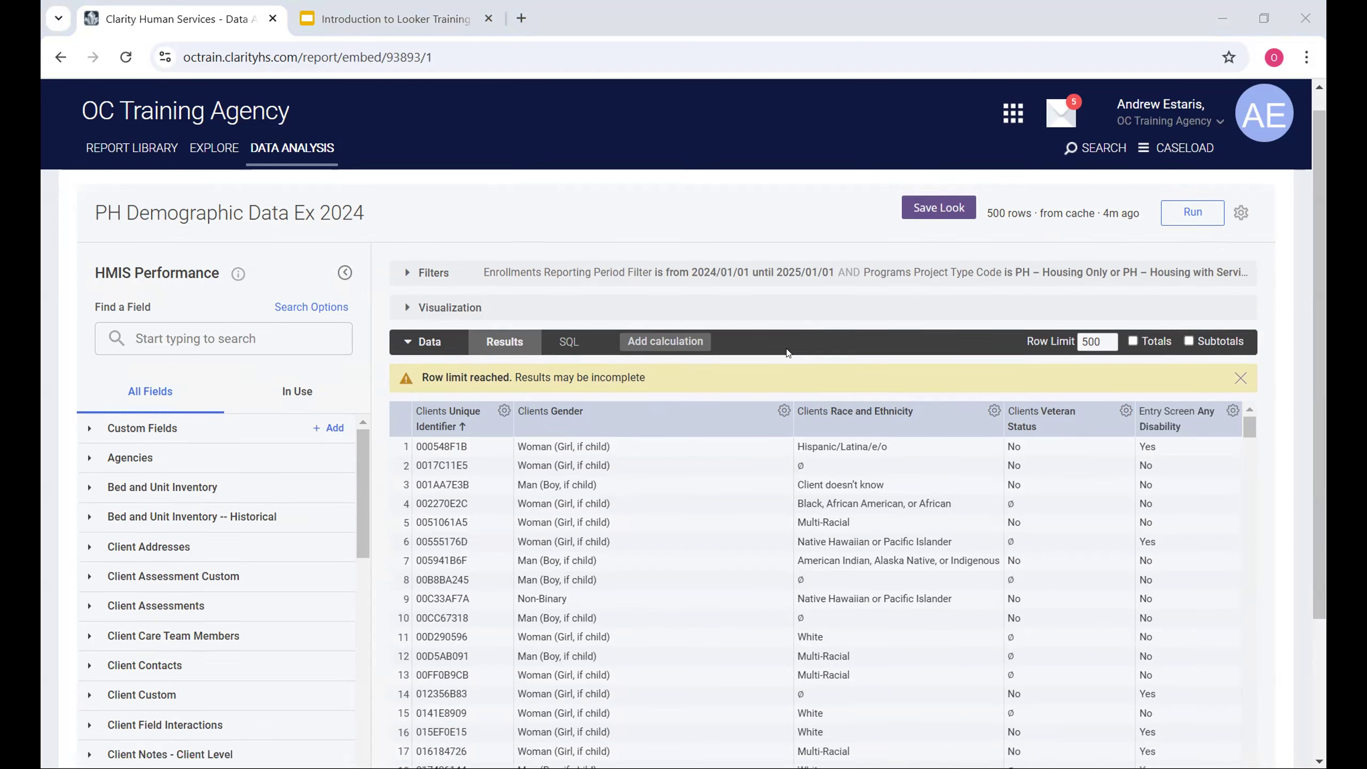
pyautogui.scroll(3, 752, 369)
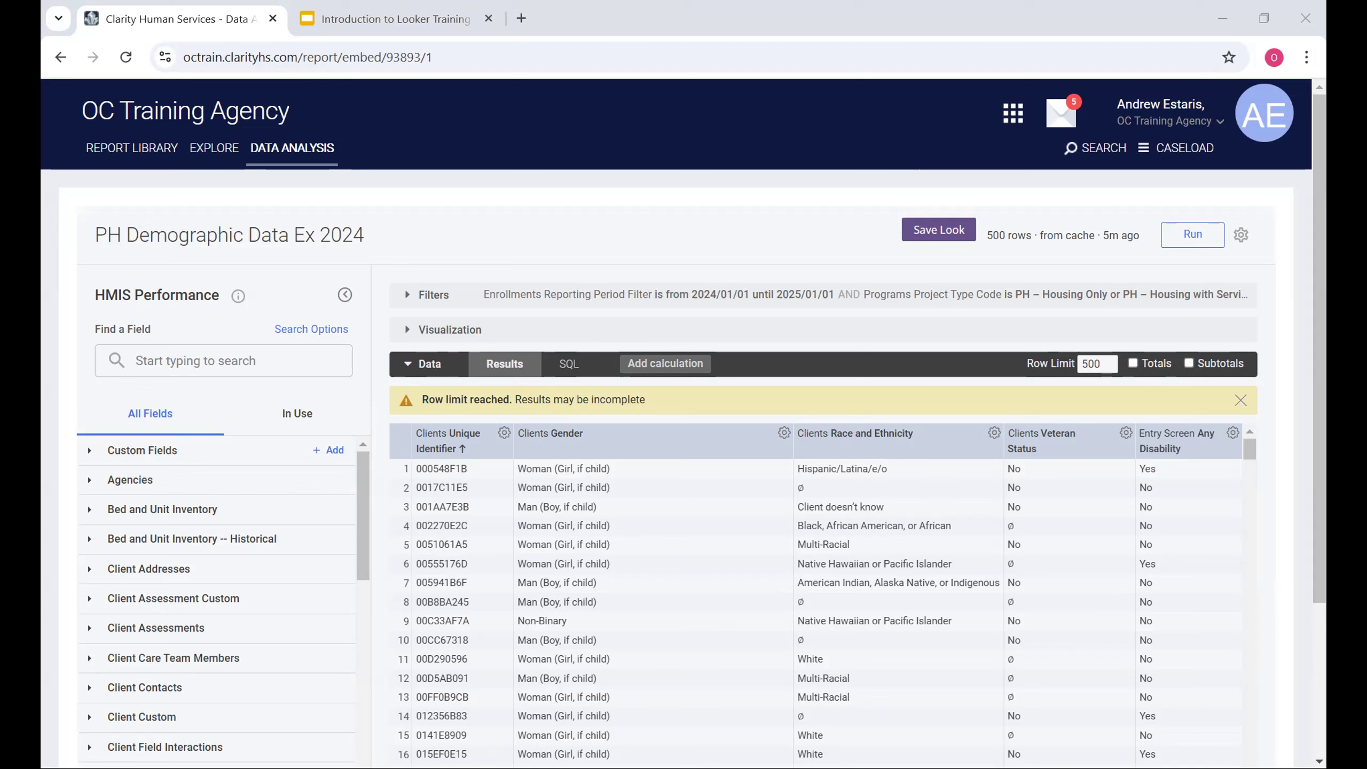
pyautogui.click(718, 295)
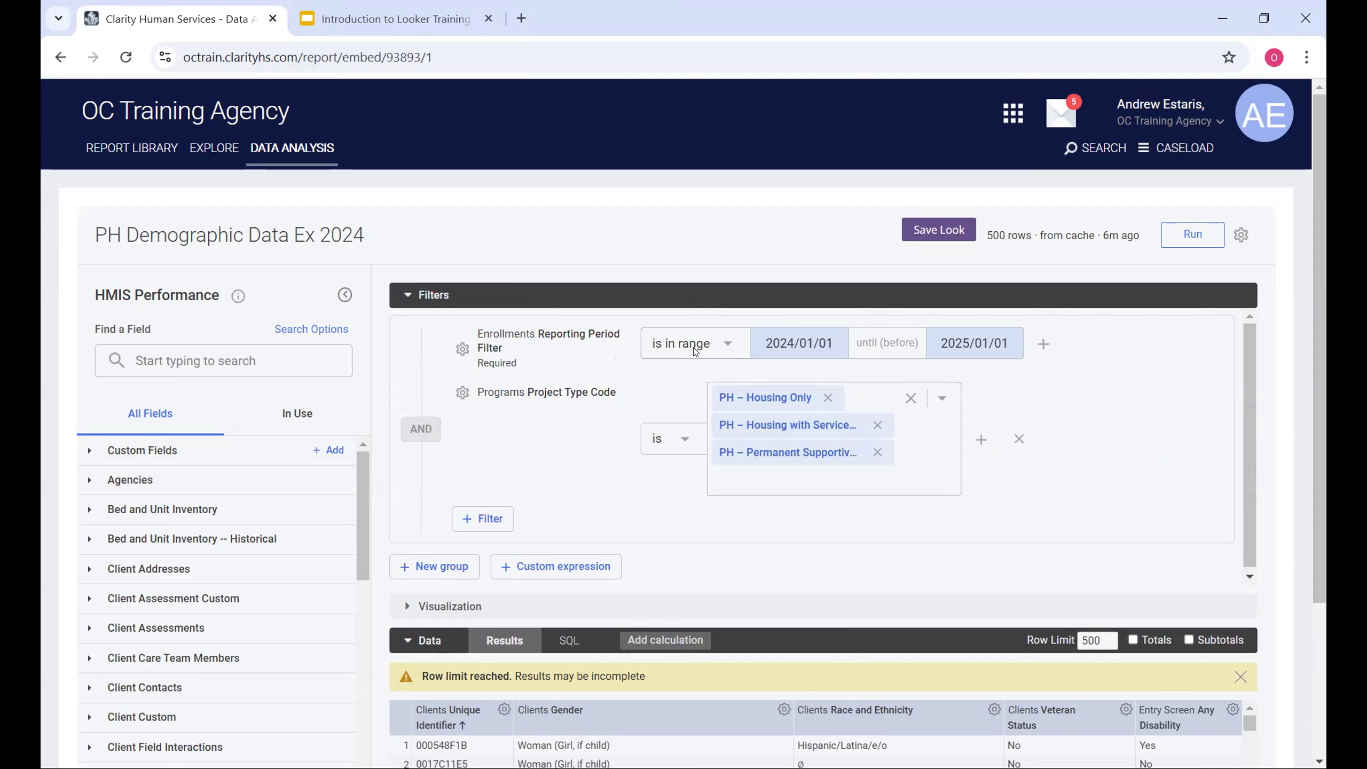
pyautogui.click(761, 343)
pyautogui.click(810, 343)
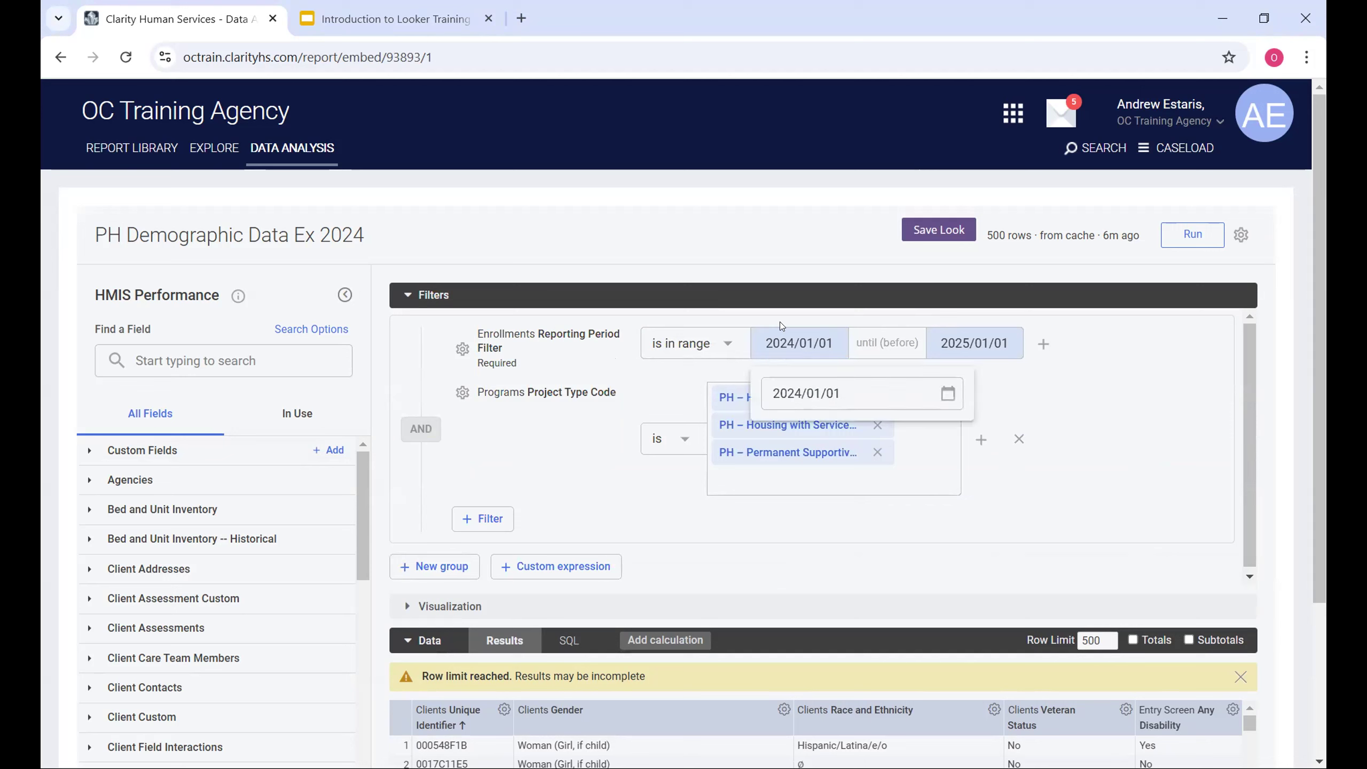
pyautogui.click(785, 350)
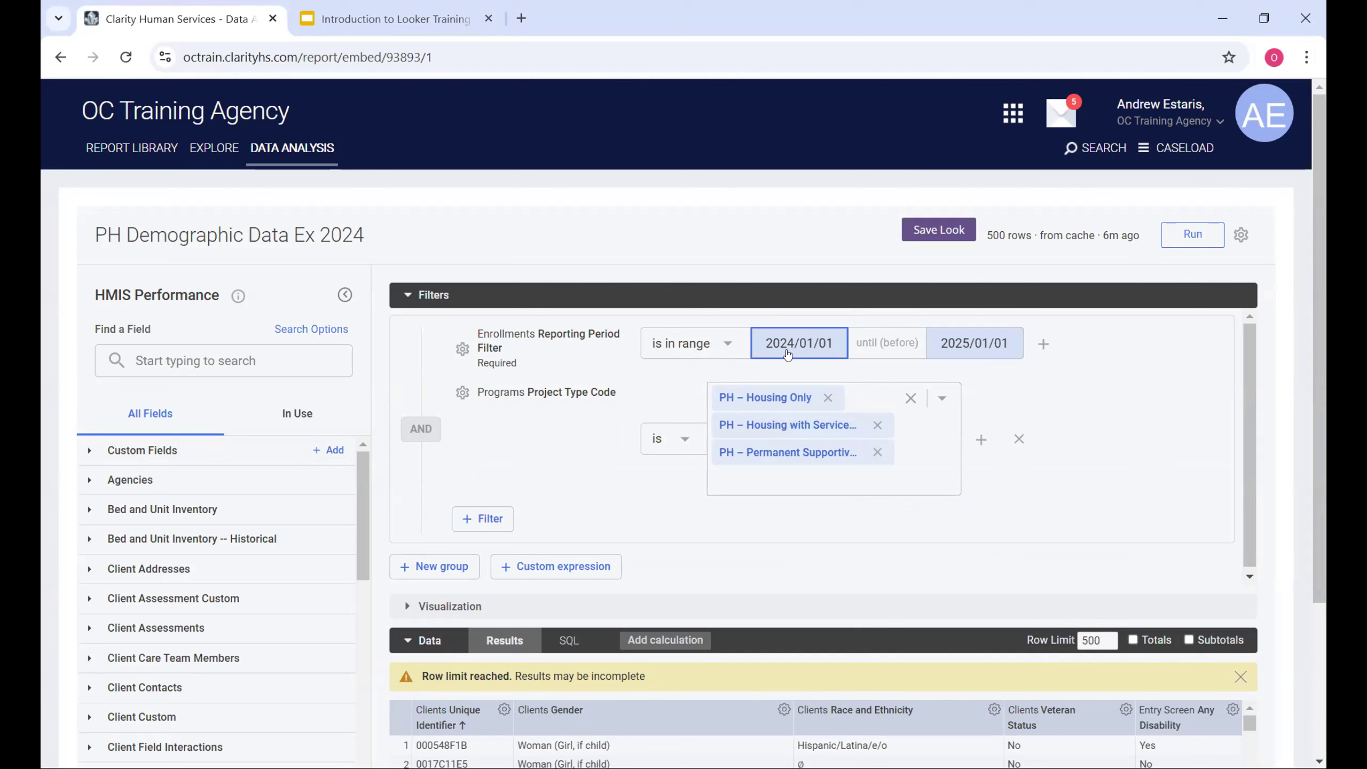
pyautogui.click(786, 349)
pyautogui.click(785, 351)
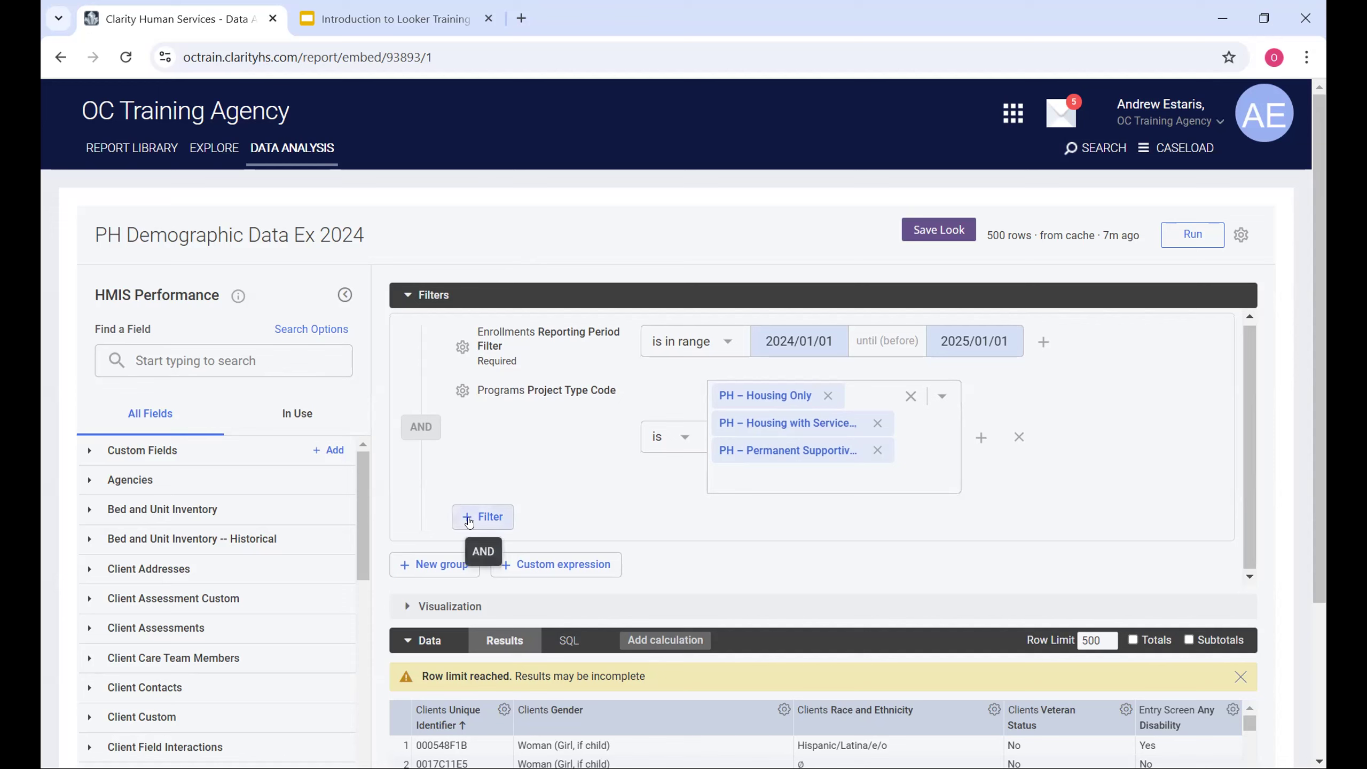
# Browse the HMIS Performance field groups, expand Enrollments, and examine its dimensions and measures for a household filter field
pyautogui.click(211, 349)
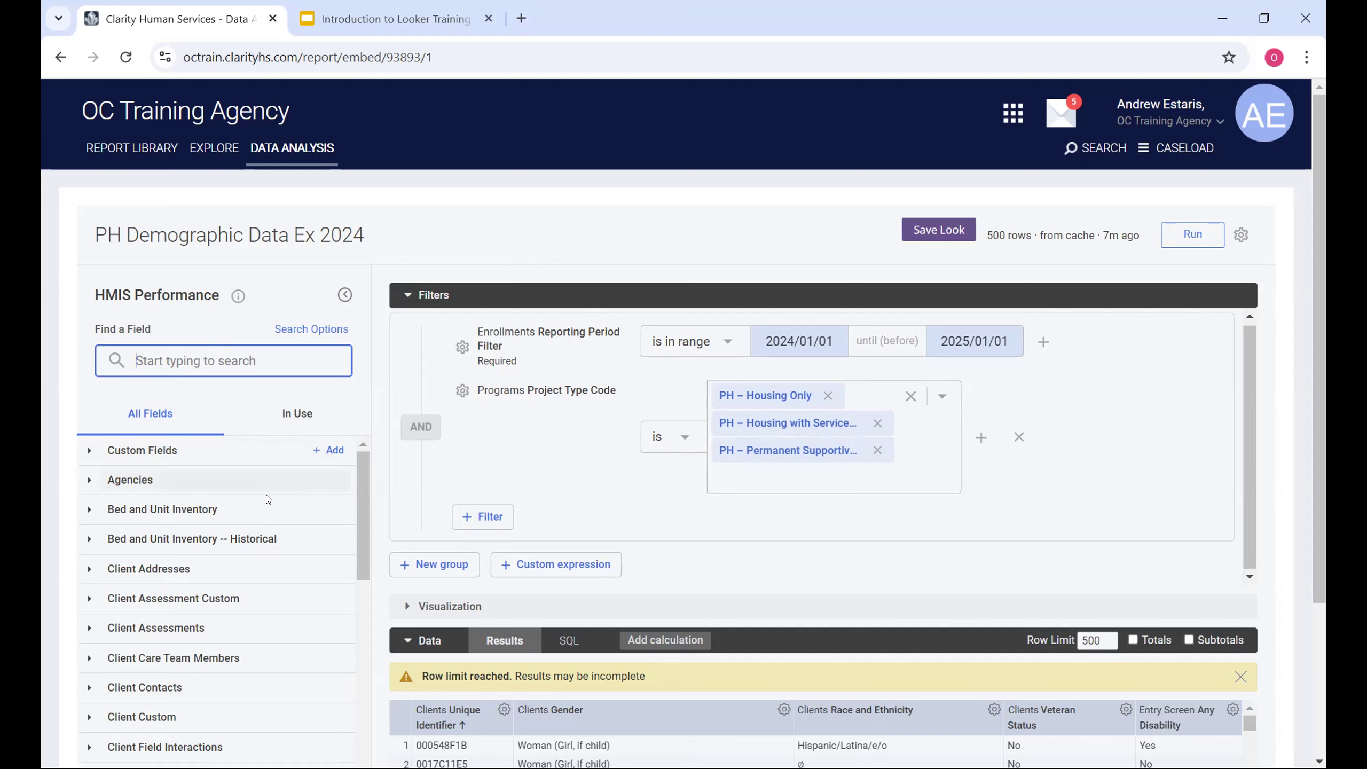
pyautogui.scroll(-5, 231, 535)
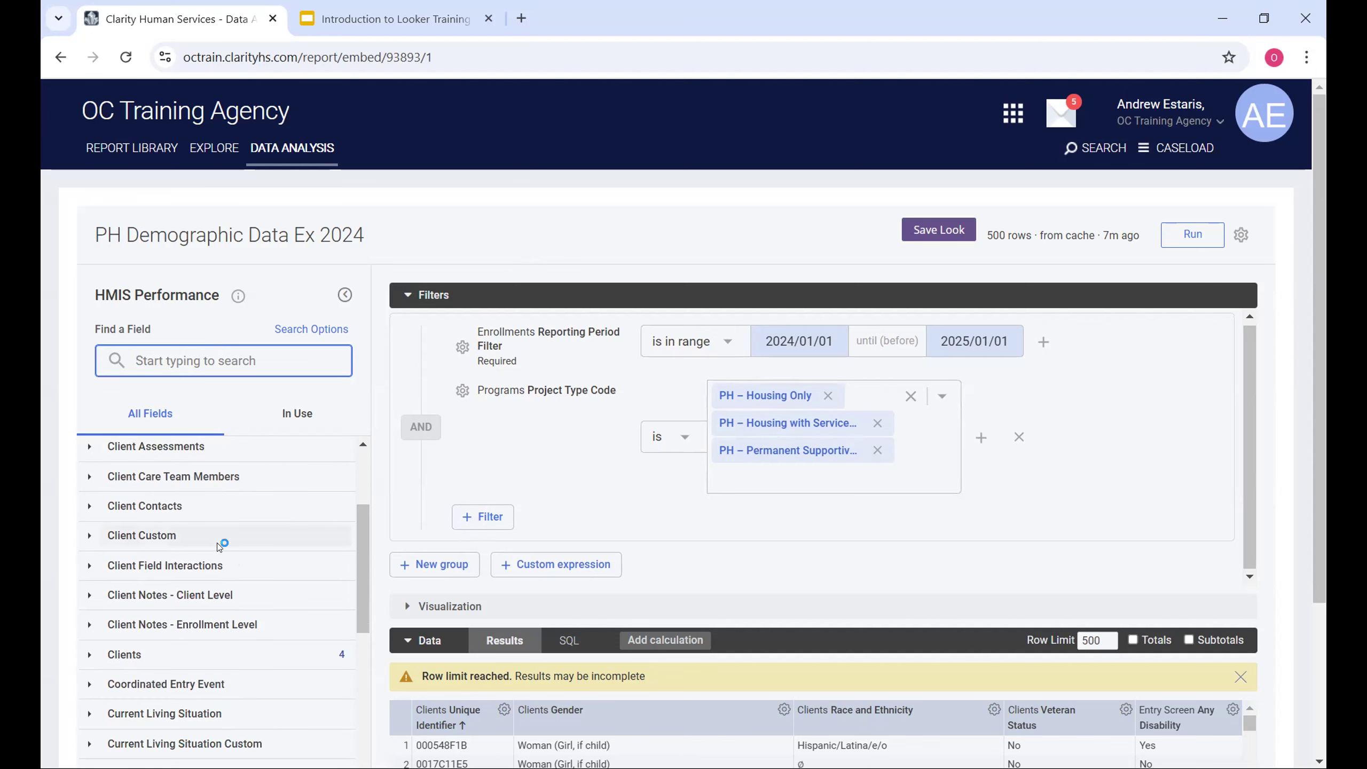
pyautogui.scroll(-3, 220, 542)
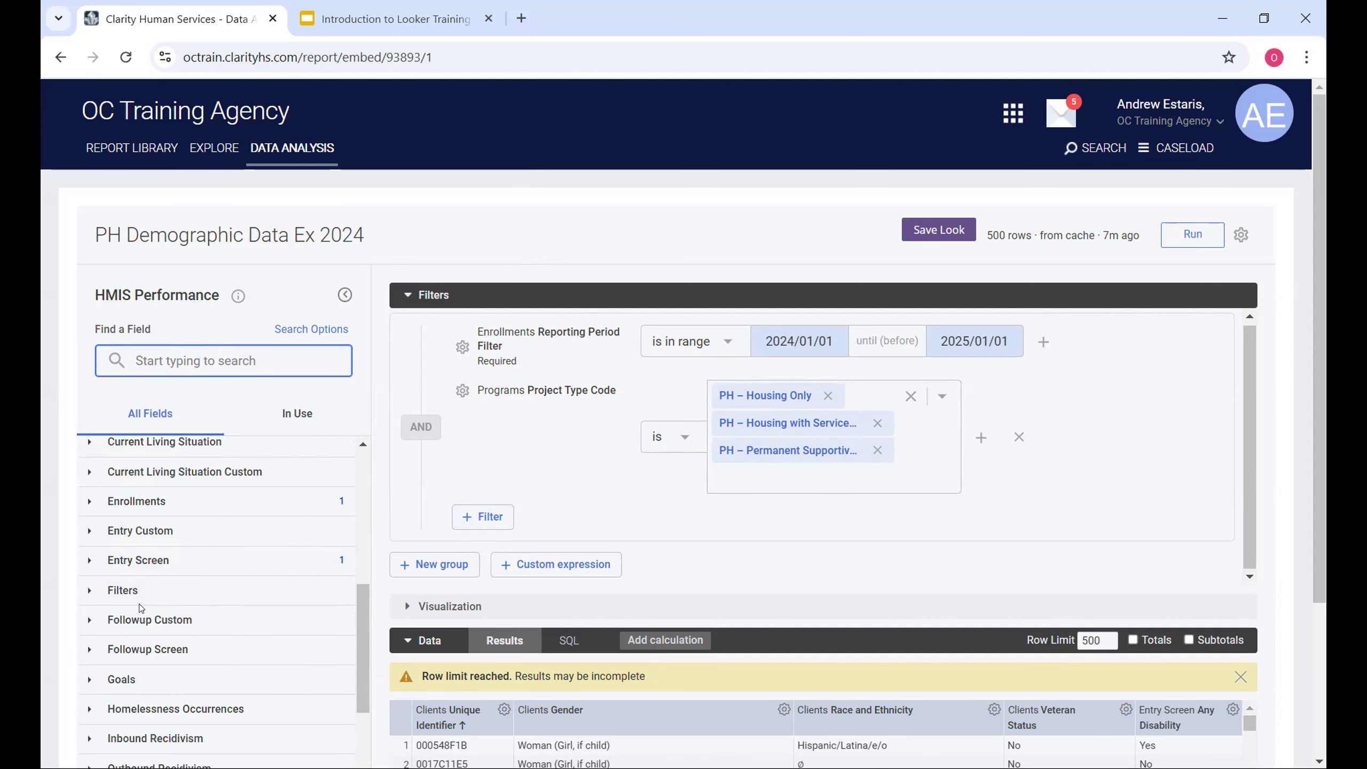
pyautogui.scroll(3, 137, 590)
pyautogui.scroll(3, 137, 589)
pyautogui.scroll(-7, 108, 570)
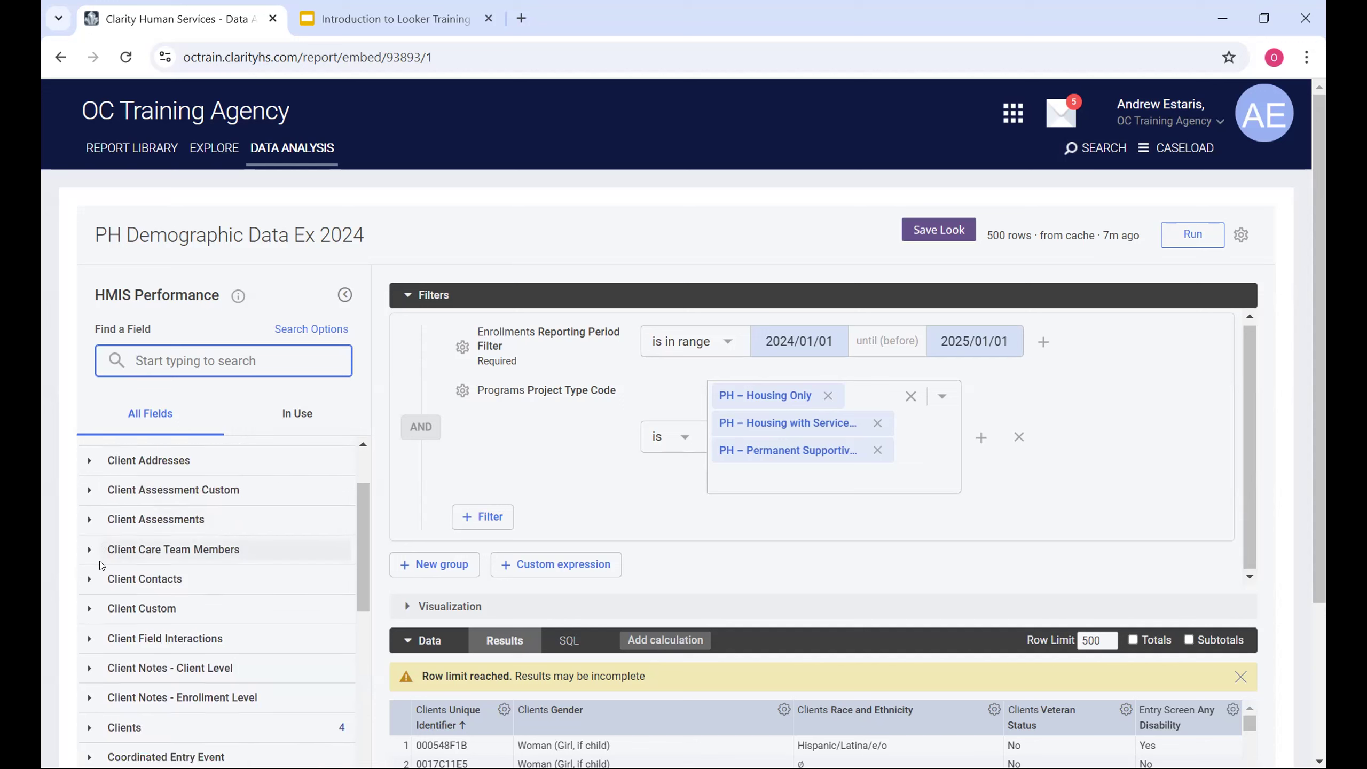
pyautogui.scroll(-3, 101, 566)
pyautogui.scroll(6, 89, 528)
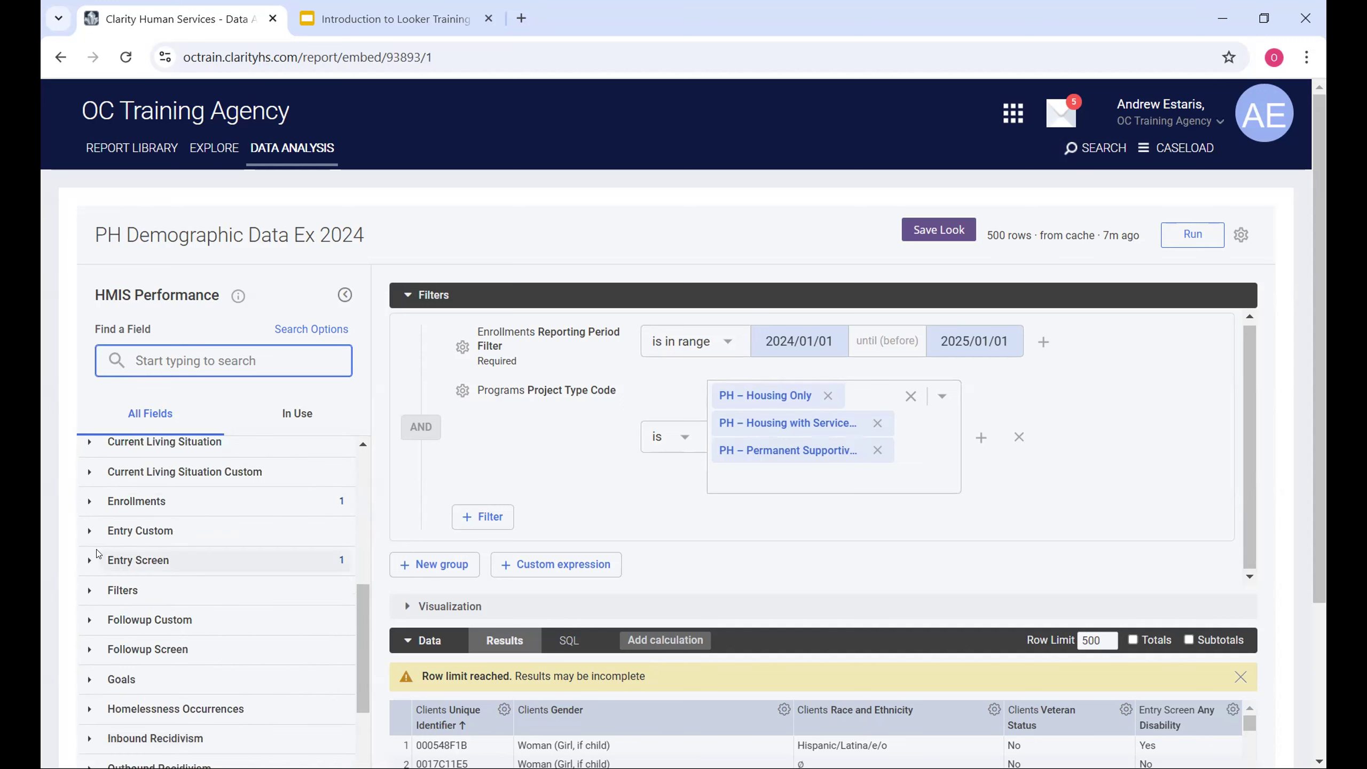
pyautogui.click(84, 507)
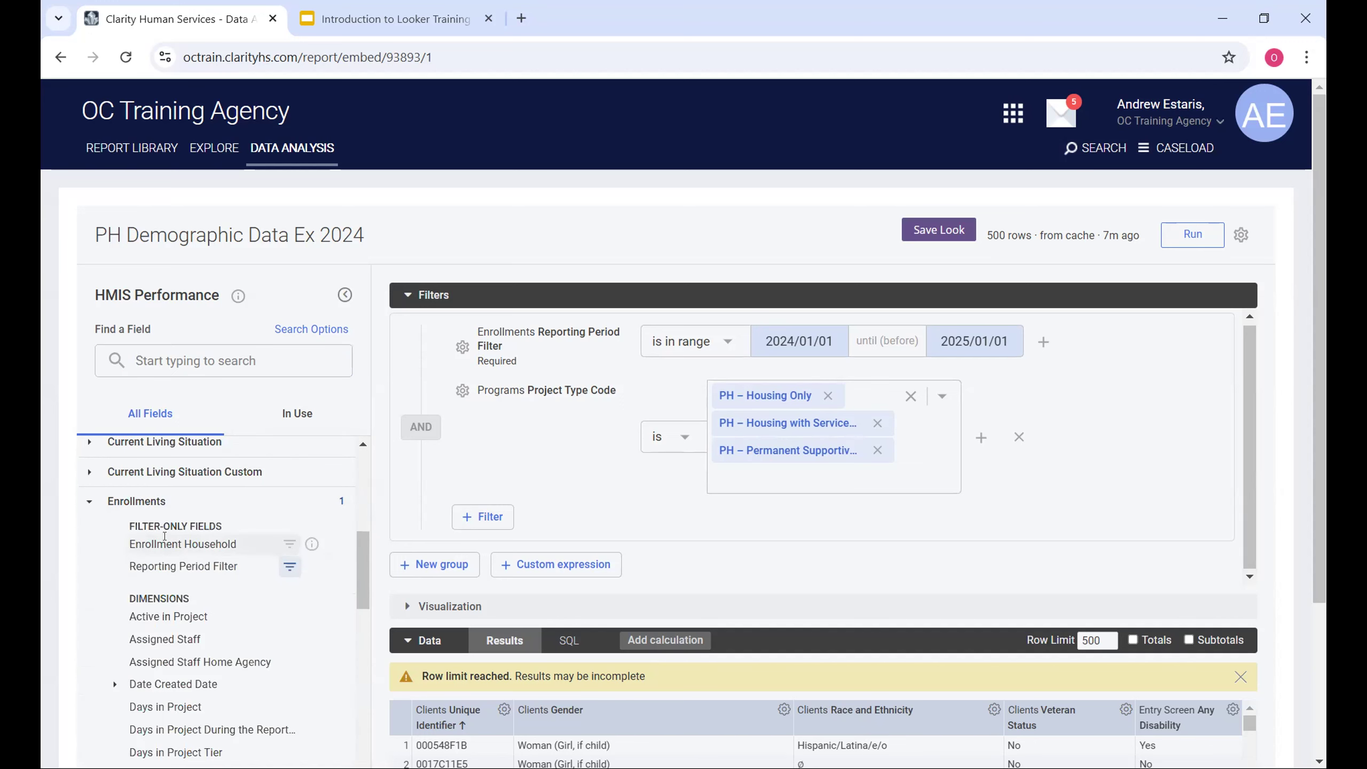
pyautogui.scroll(-5, 178, 542)
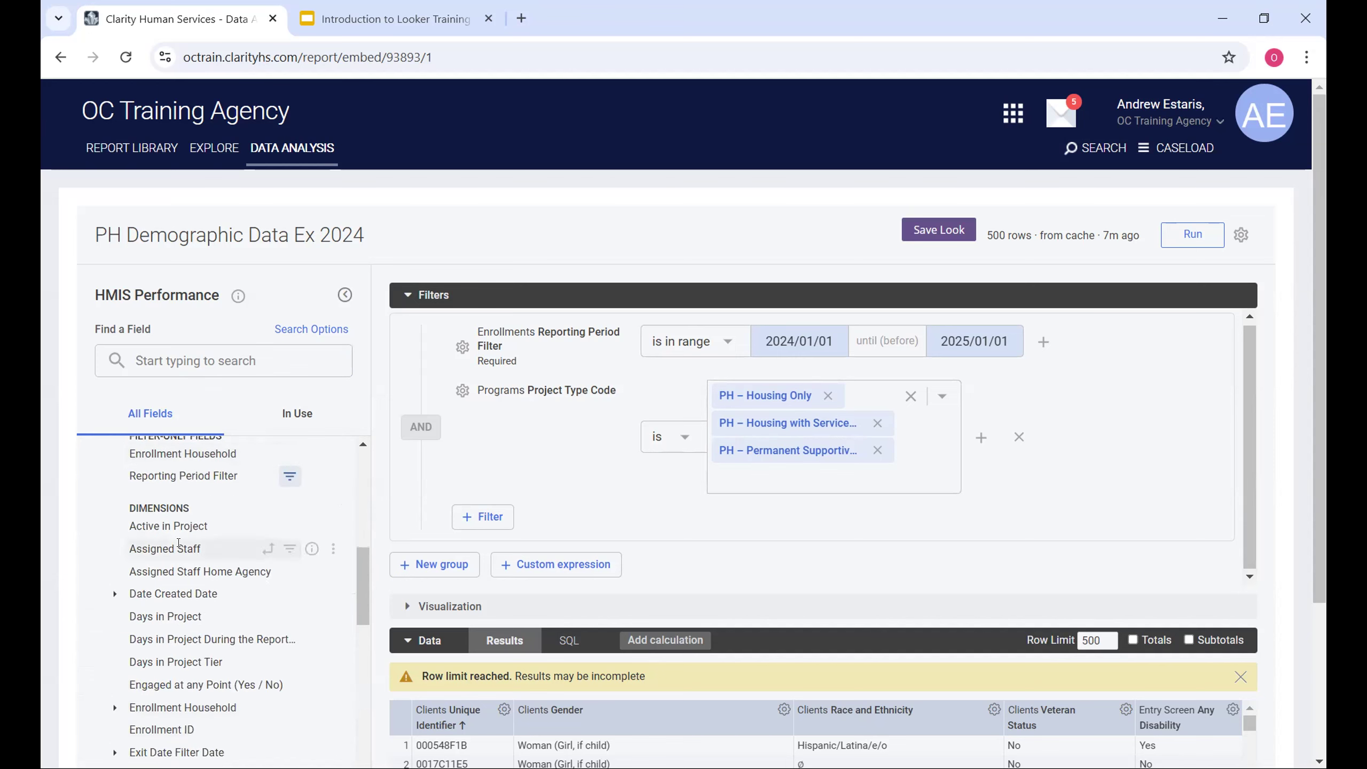
pyautogui.scroll(-5, 178, 542)
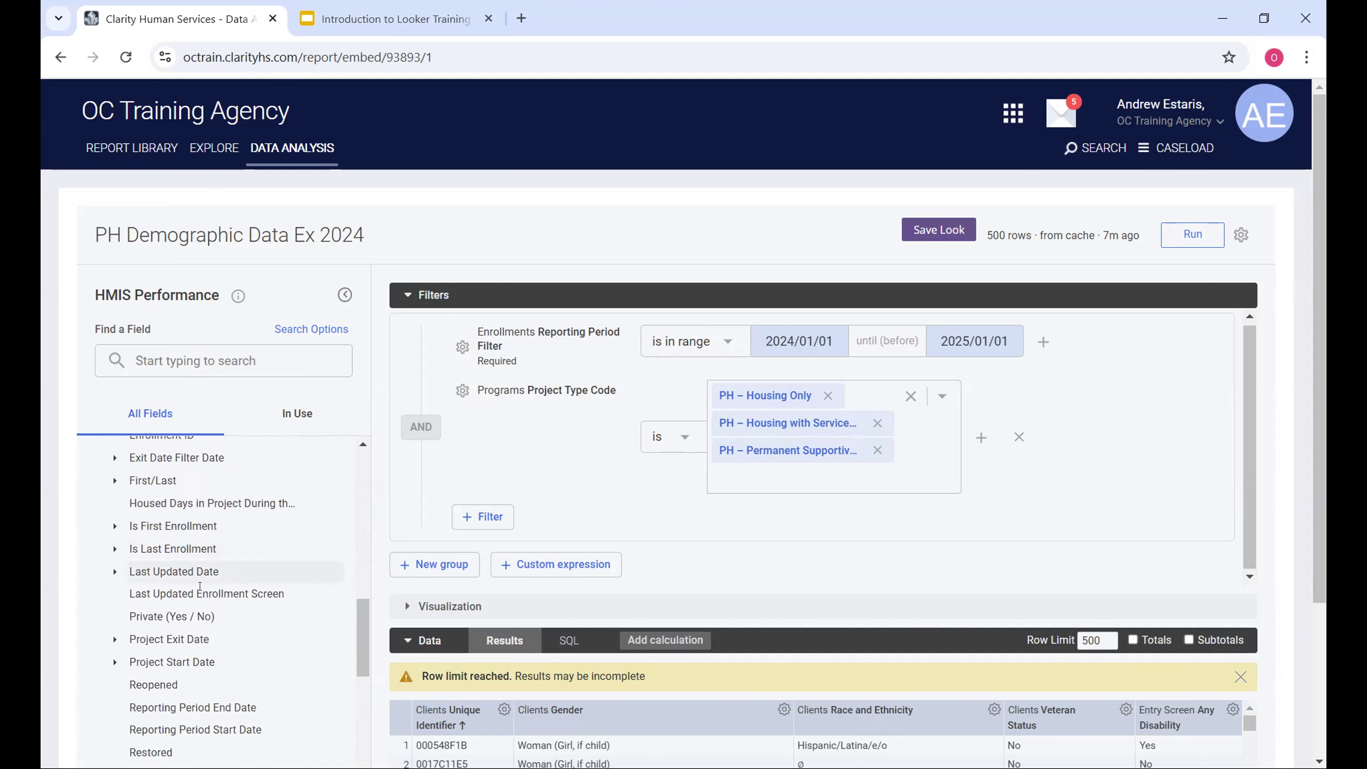
pyautogui.scroll(-6, 200, 586)
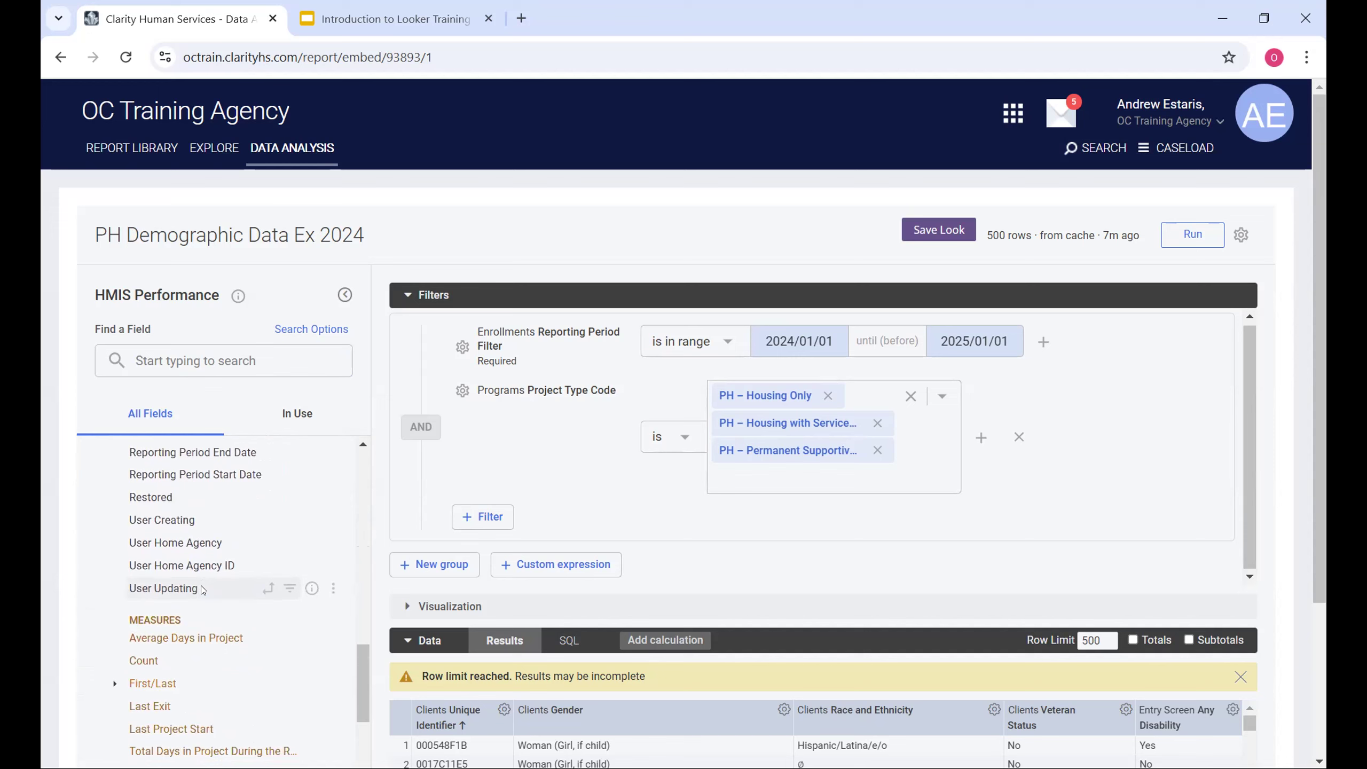
pyautogui.scroll(4, 200, 586)
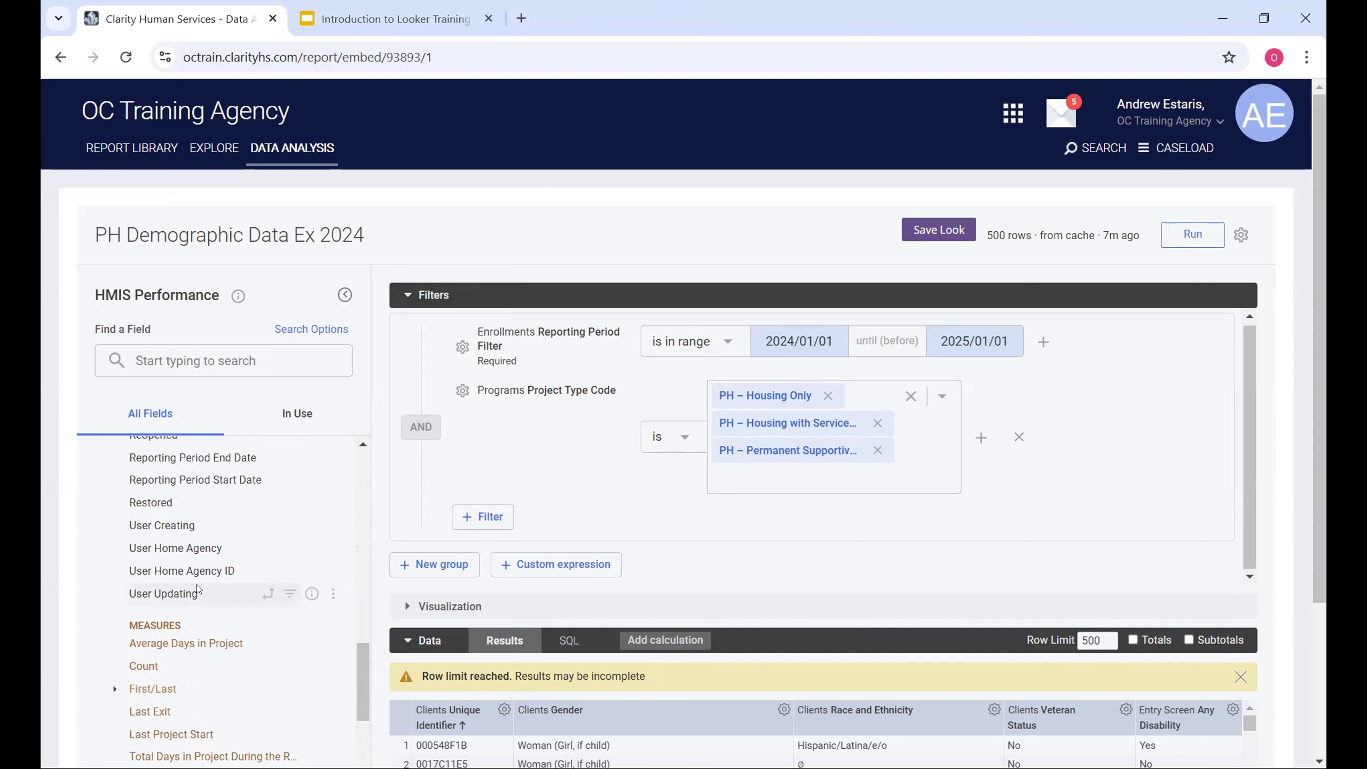
# Search the fields for "head of household" and add Clients Global Household - Head of Household (HoH) as a filter
pyautogui.click(163, 356)
pyautogui.write('head of h')
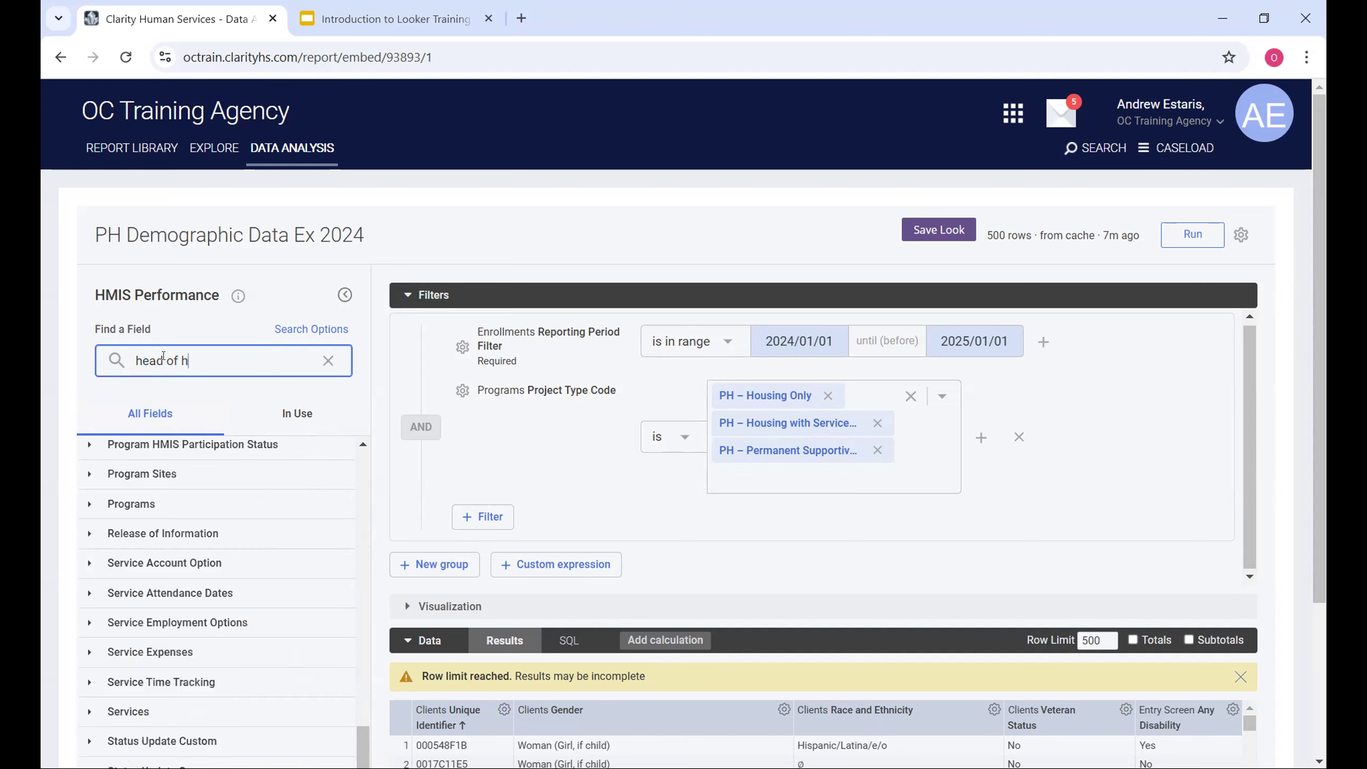
pyautogui.write('ousehold')
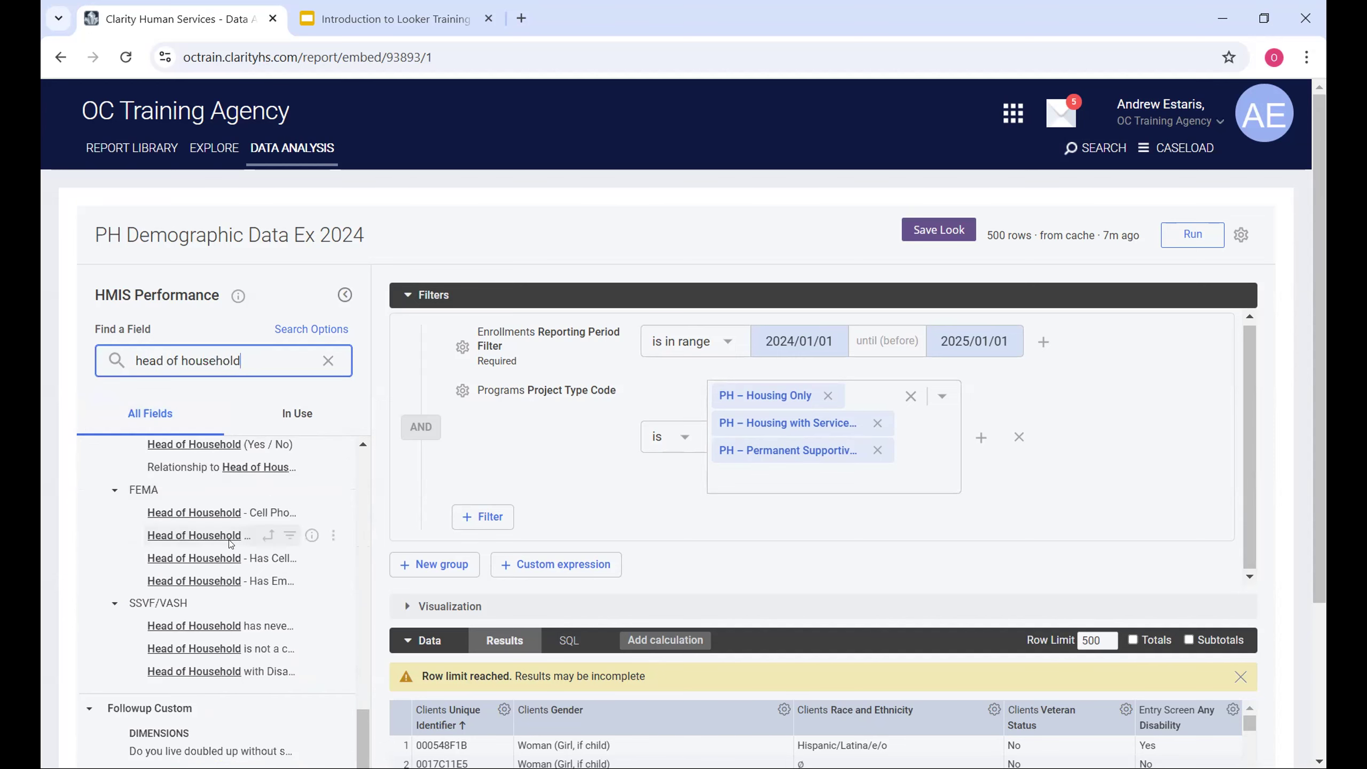
pyautogui.scroll(-5, 230, 550)
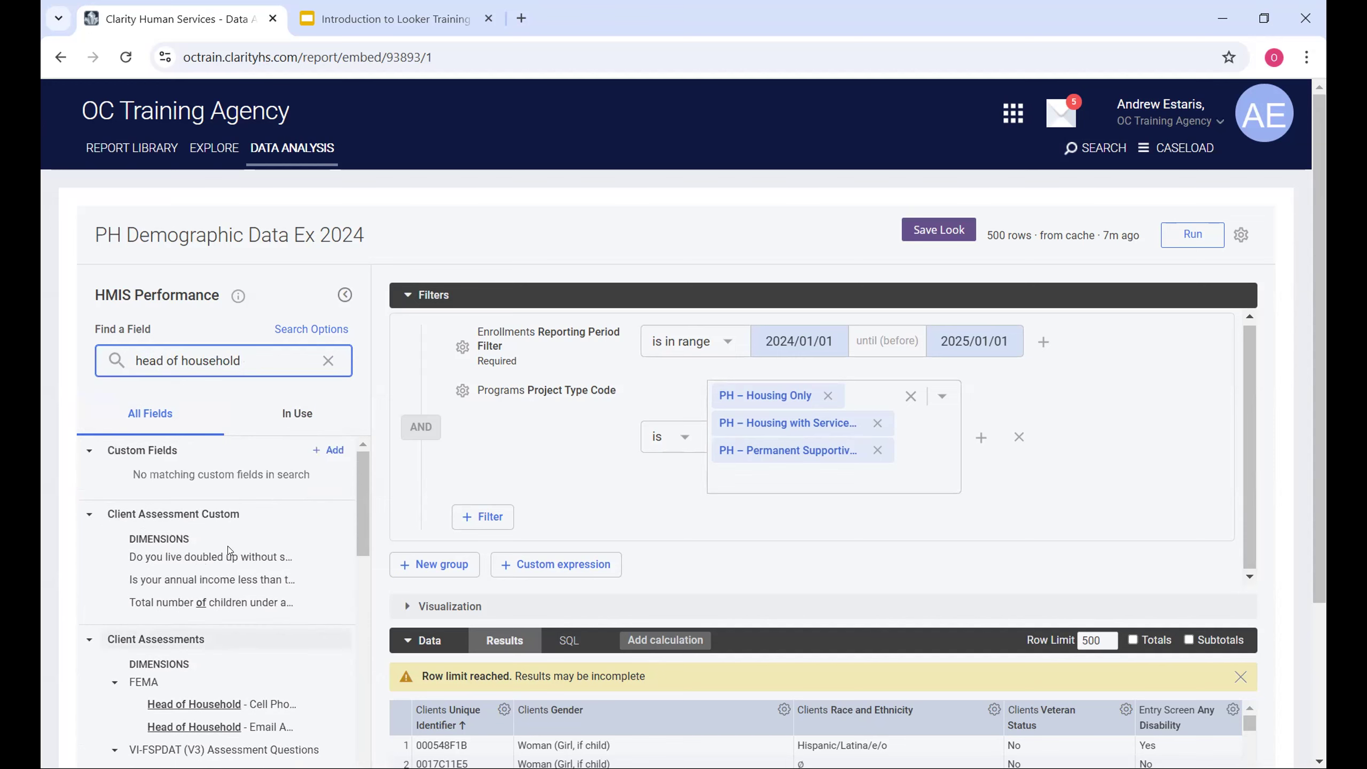
pyautogui.scroll(-4, 228, 546)
pyautogui.scroll(-2, 197, 527)
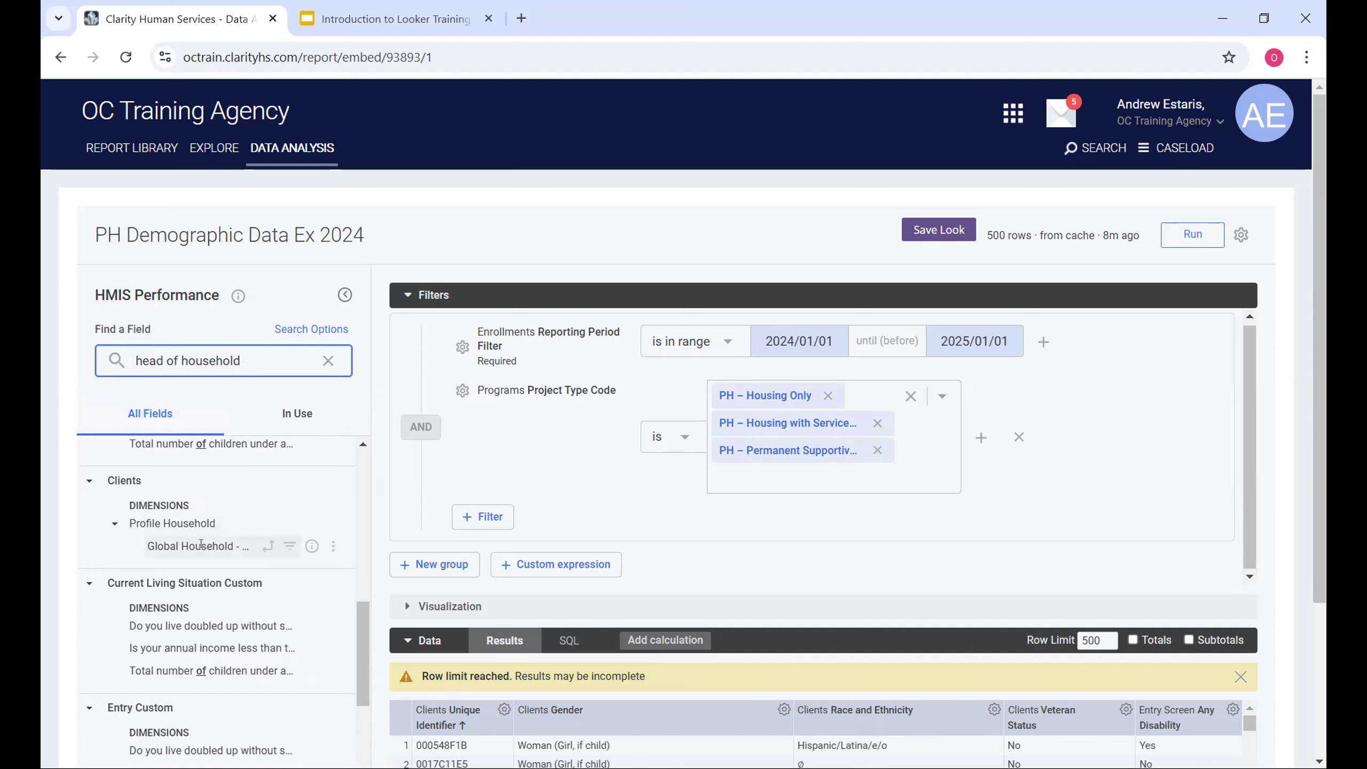
pyautogui.click(288, 546)
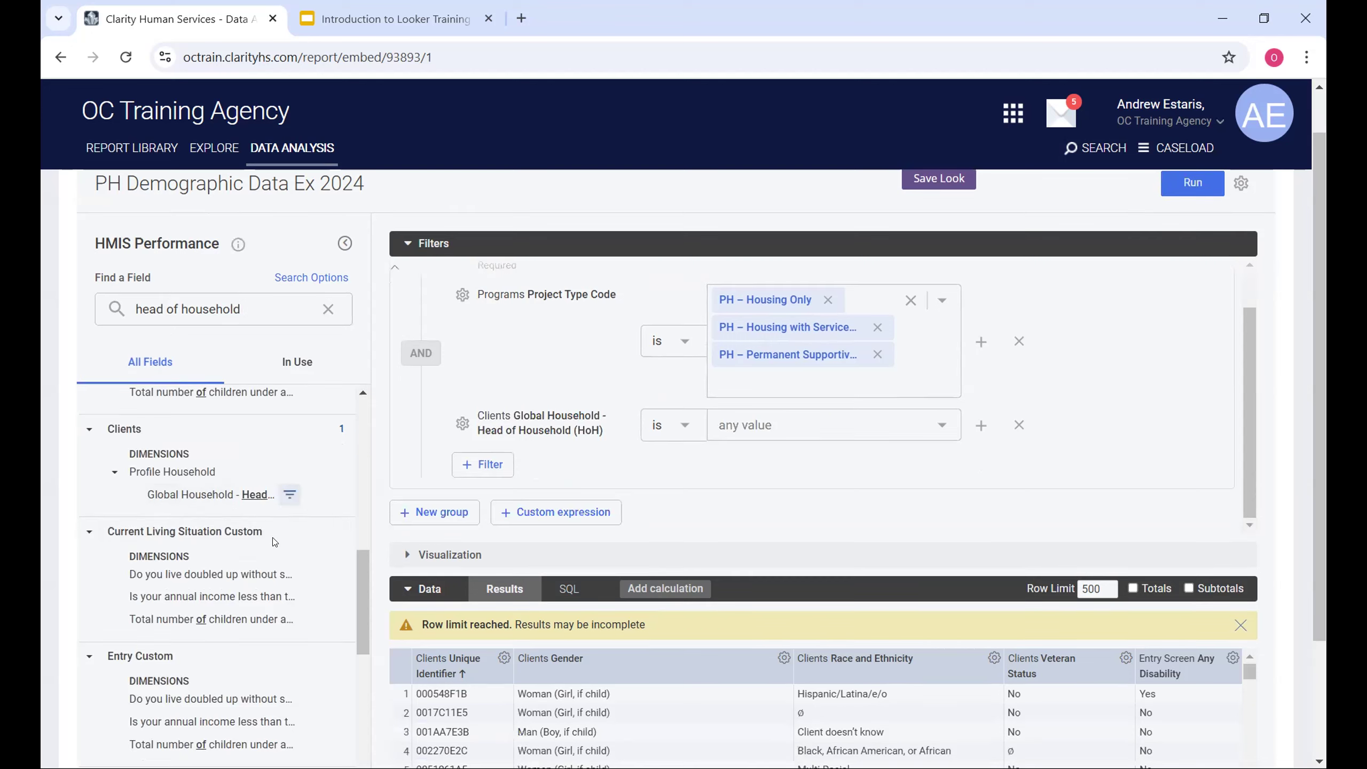
# Set the Global Household - Head of Household (HoH) filter to Yes
pyautogui.click(770, 425)
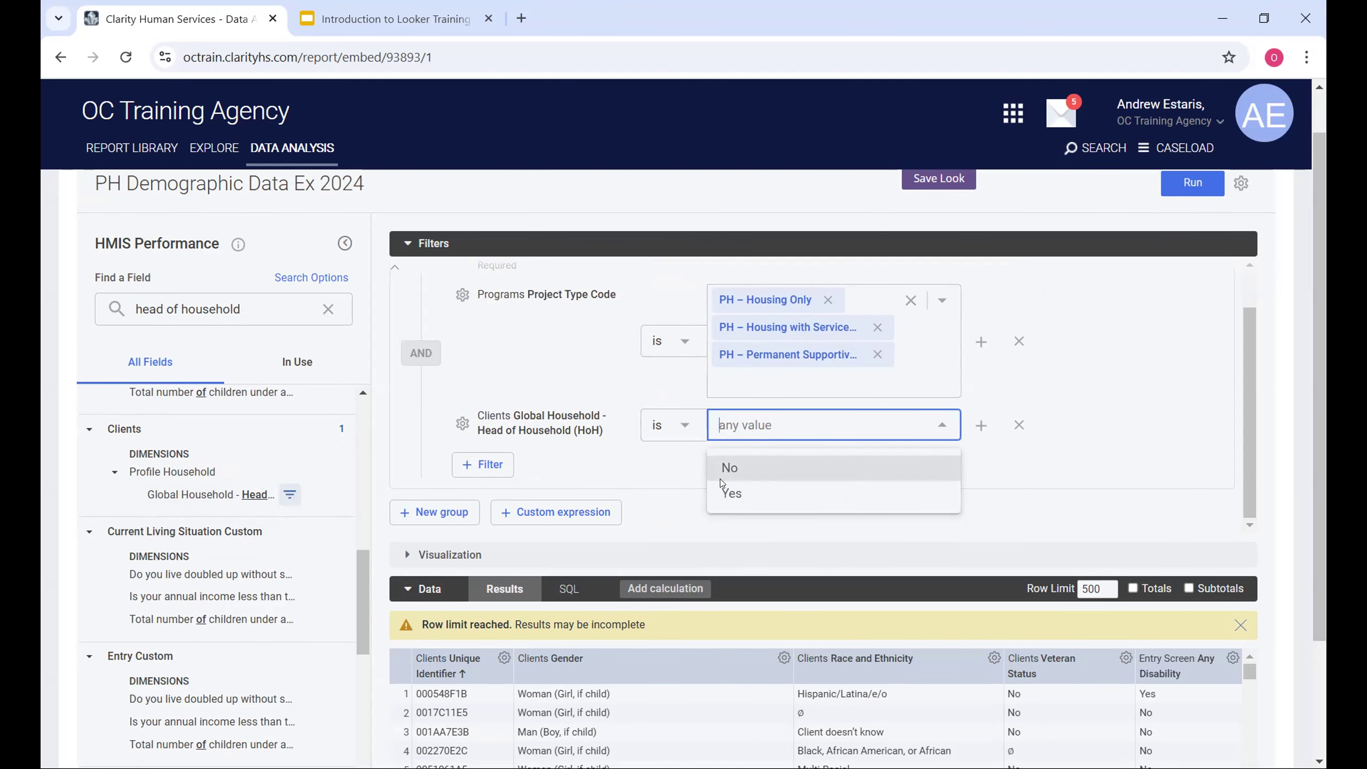
pyautogui.click(728, 498)
pyautogui.moveTo(610, 433); pyautogui.dragTo(512, 415)
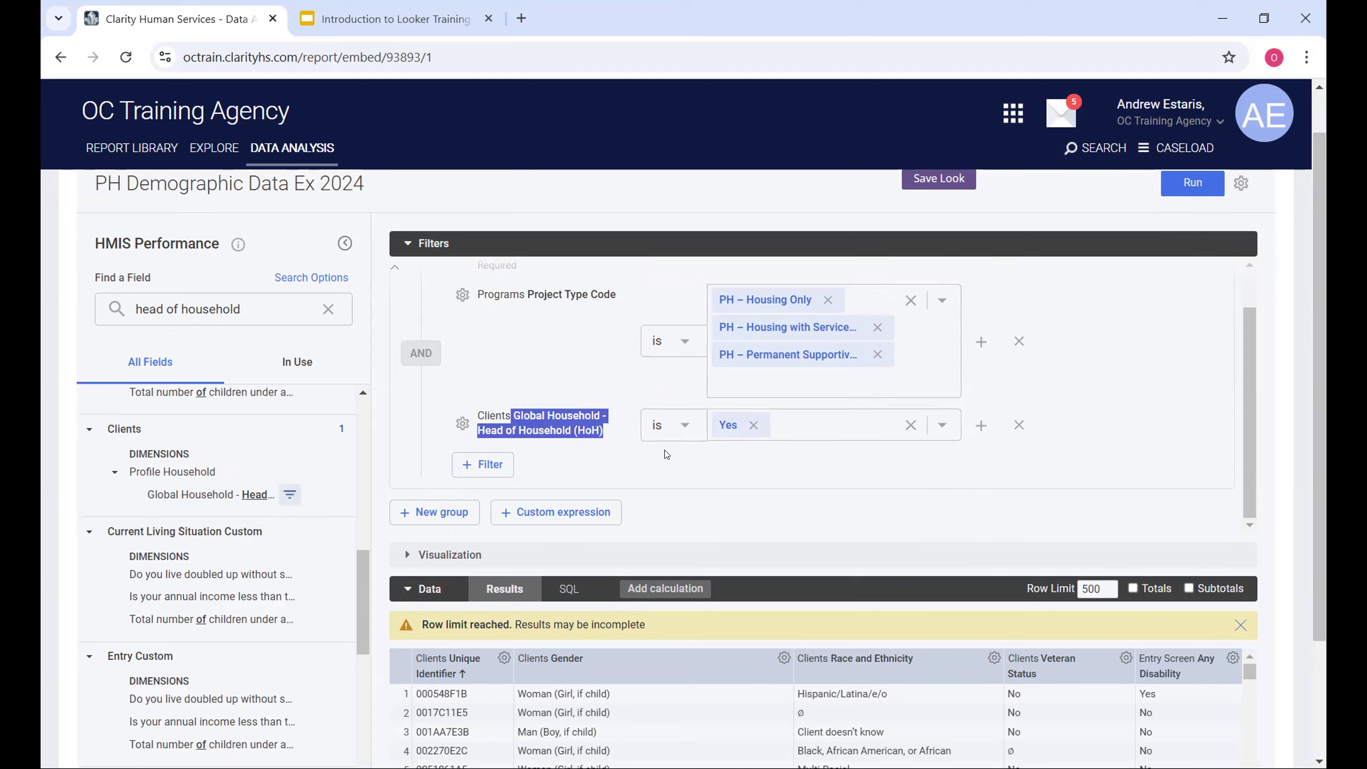
pyautogui.click(627, 438)
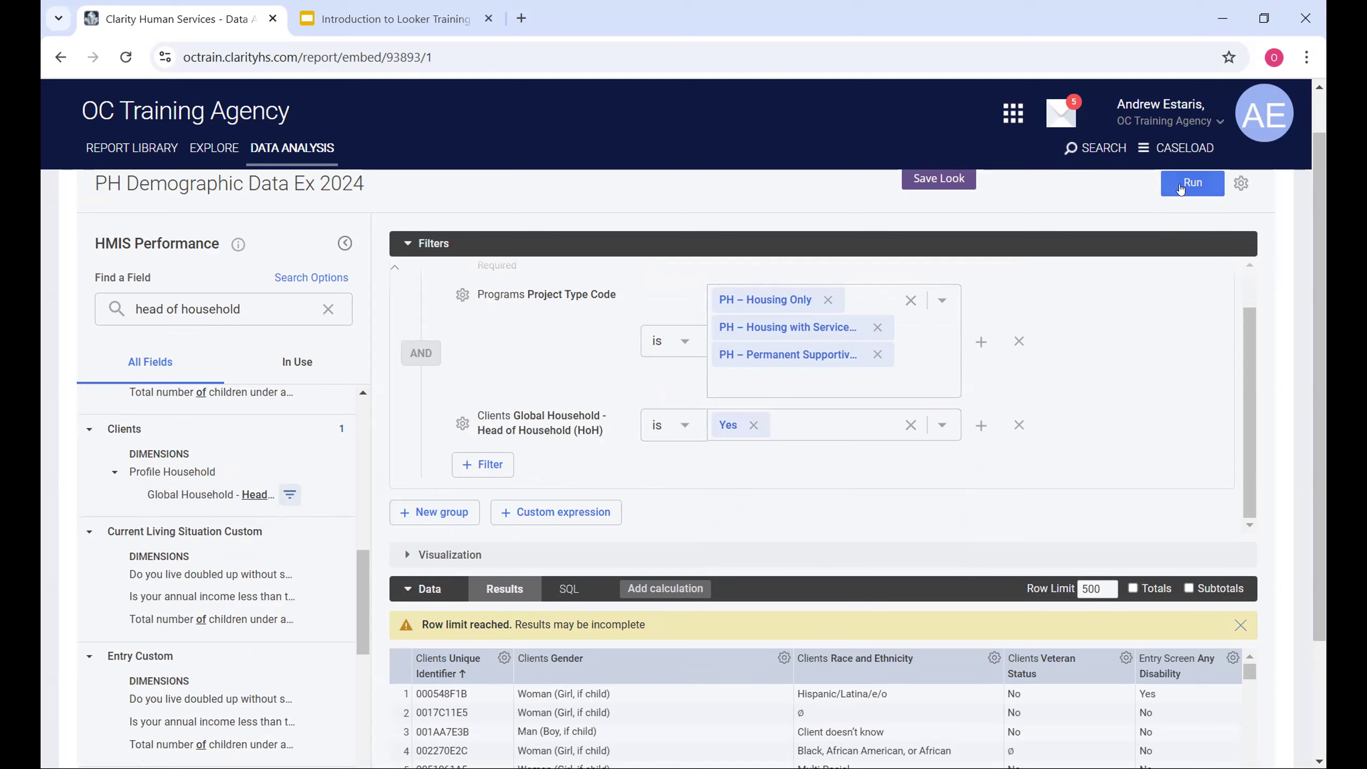
# Run the Look with the head of household filter and review the result rows
pyautogui.click(1180, 188)
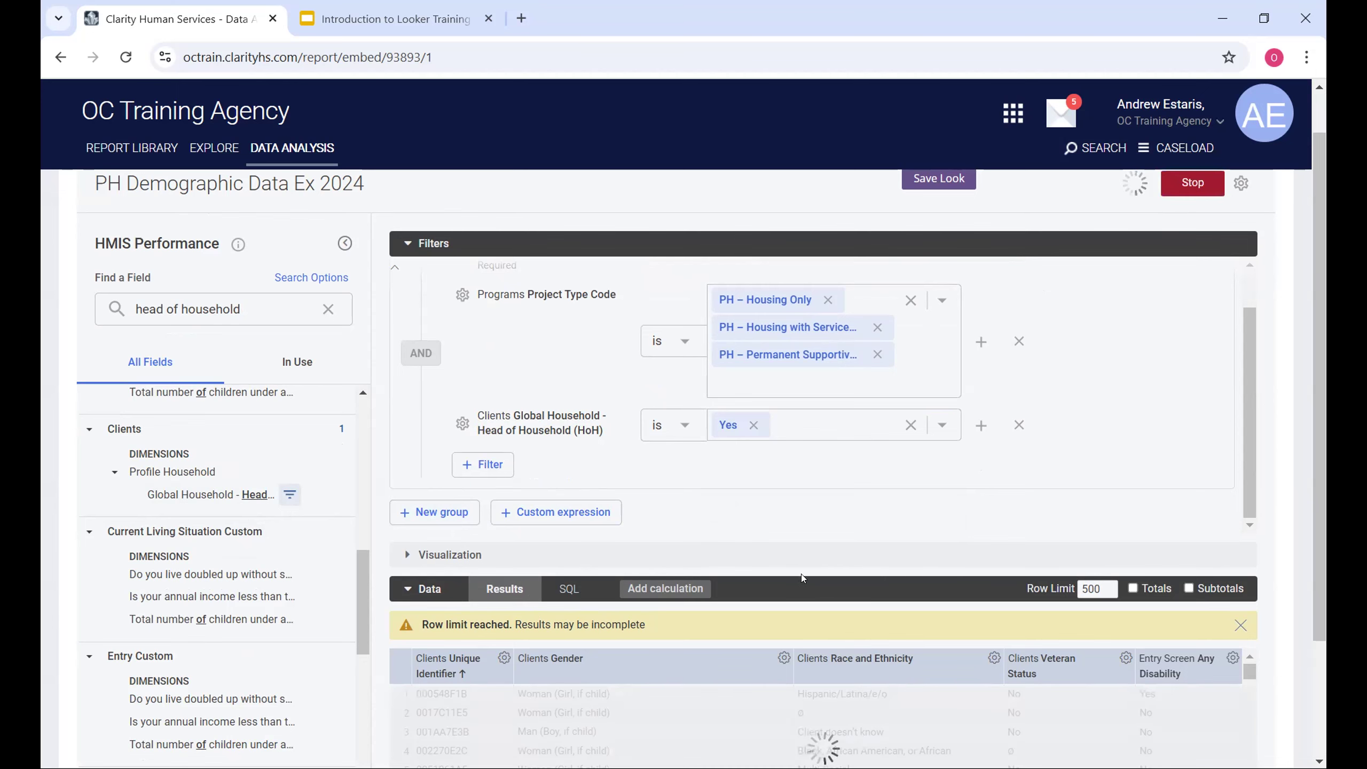
pyautogui.scroll(-3, 818, 749)
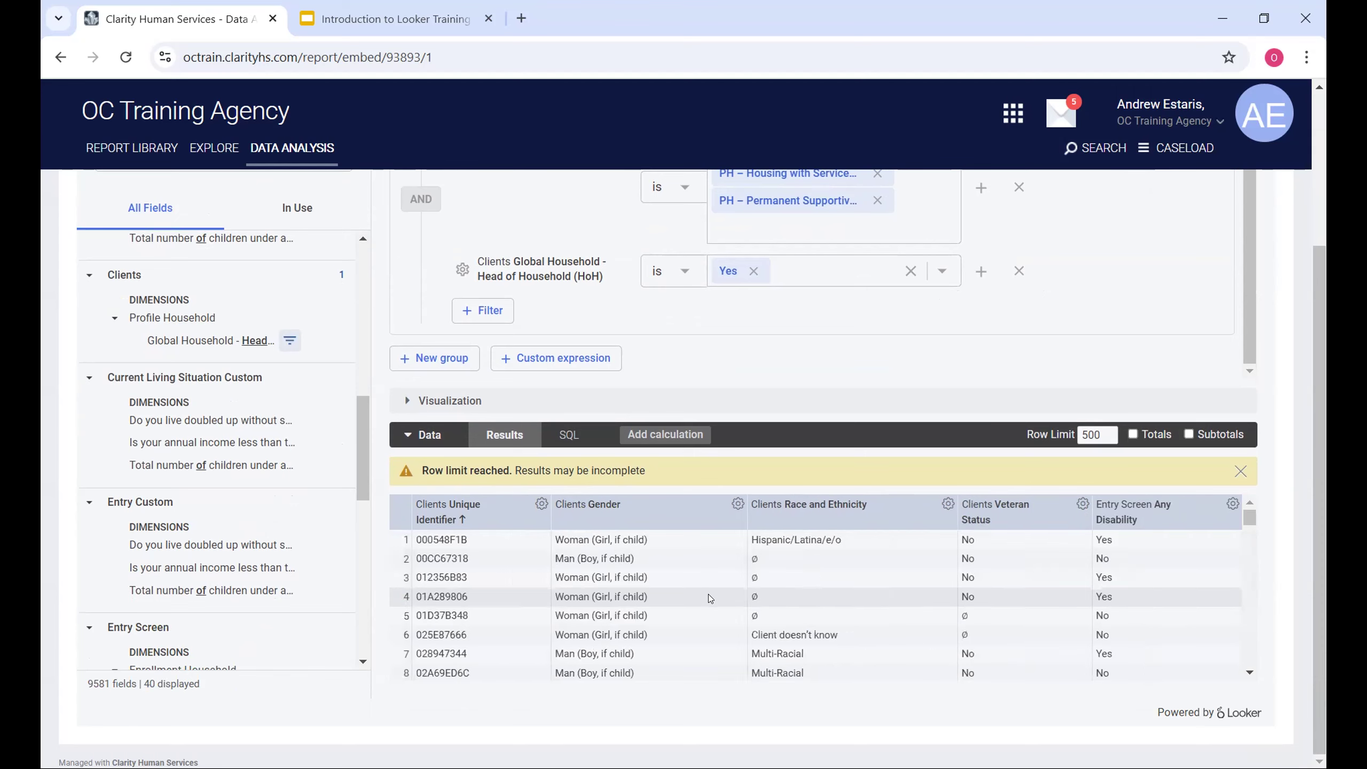
pyautogui.scroll(-12, 707, 592)
pyautogui.scroll(15, 704, 578)
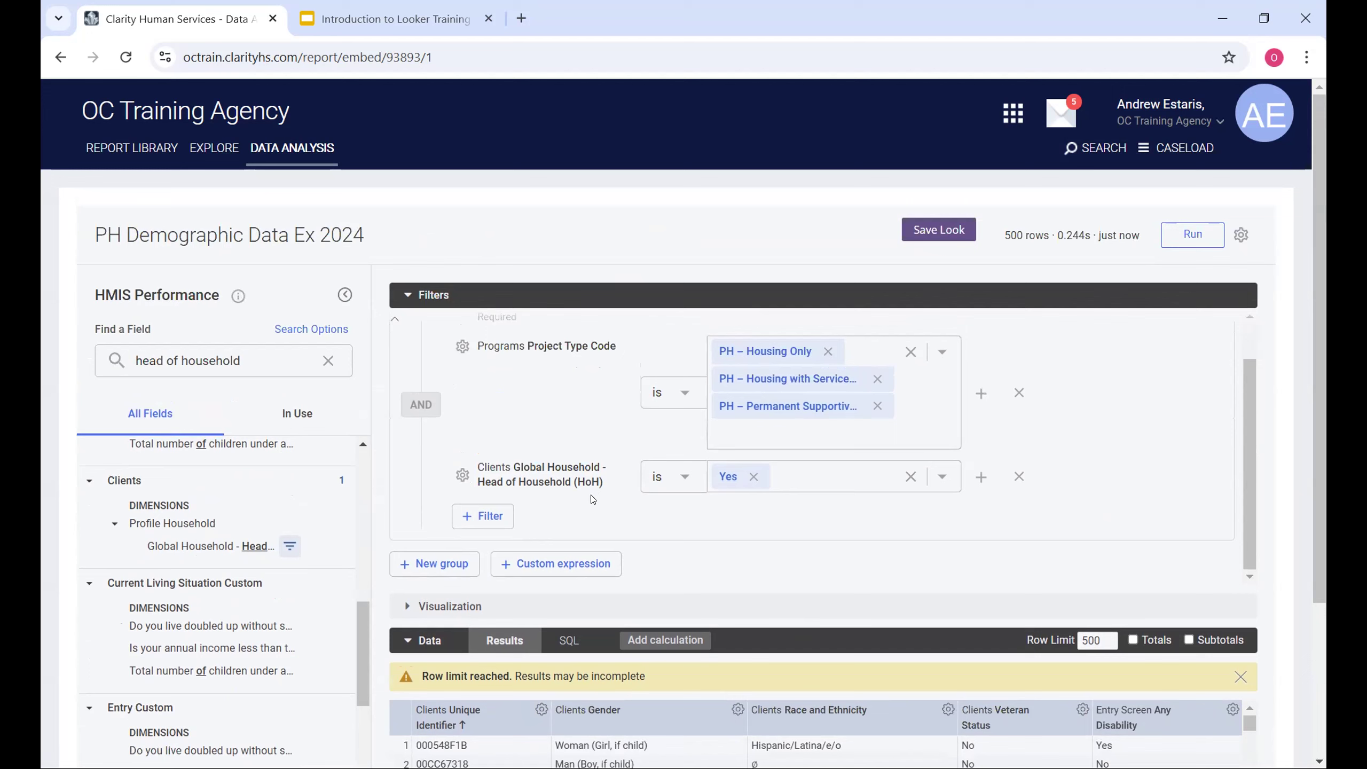
# Add the Entry Screen Head of Household (Yes / No) field to the Look as a column and as a filter set to Yes
pyautogui.scroll(-3, 275, 586)
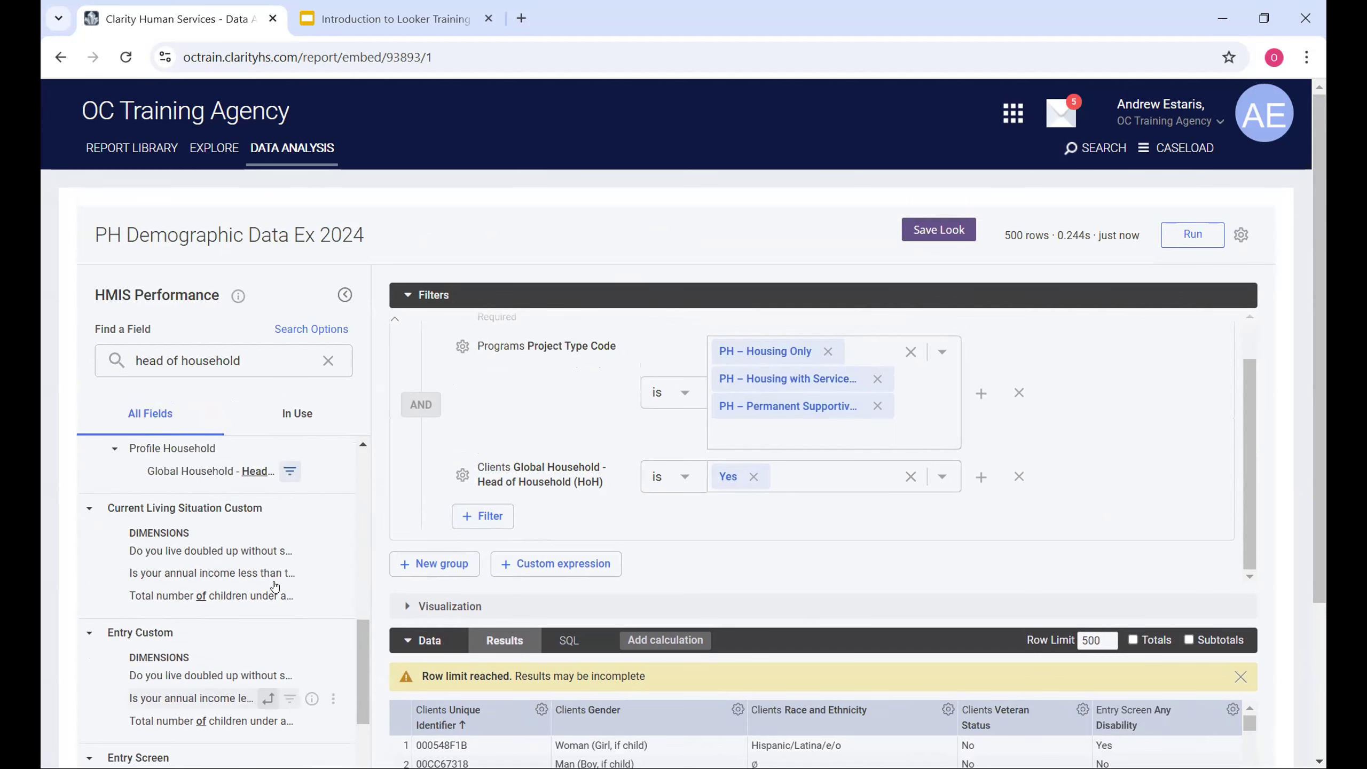
pyautogui.scroll(1, 275, 586)
pyautogui.scroll(-6, 226, 593)
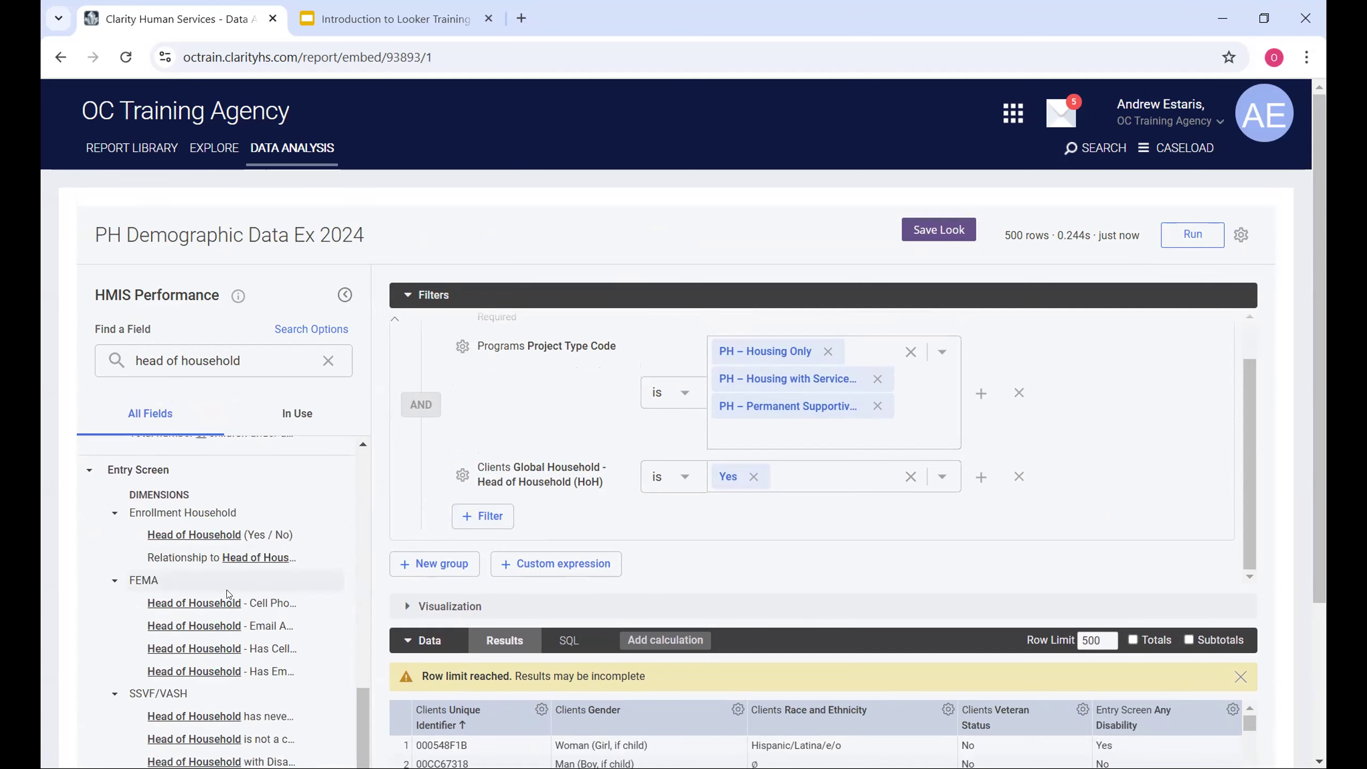
pyautogui.scroll(3, 228, 593)
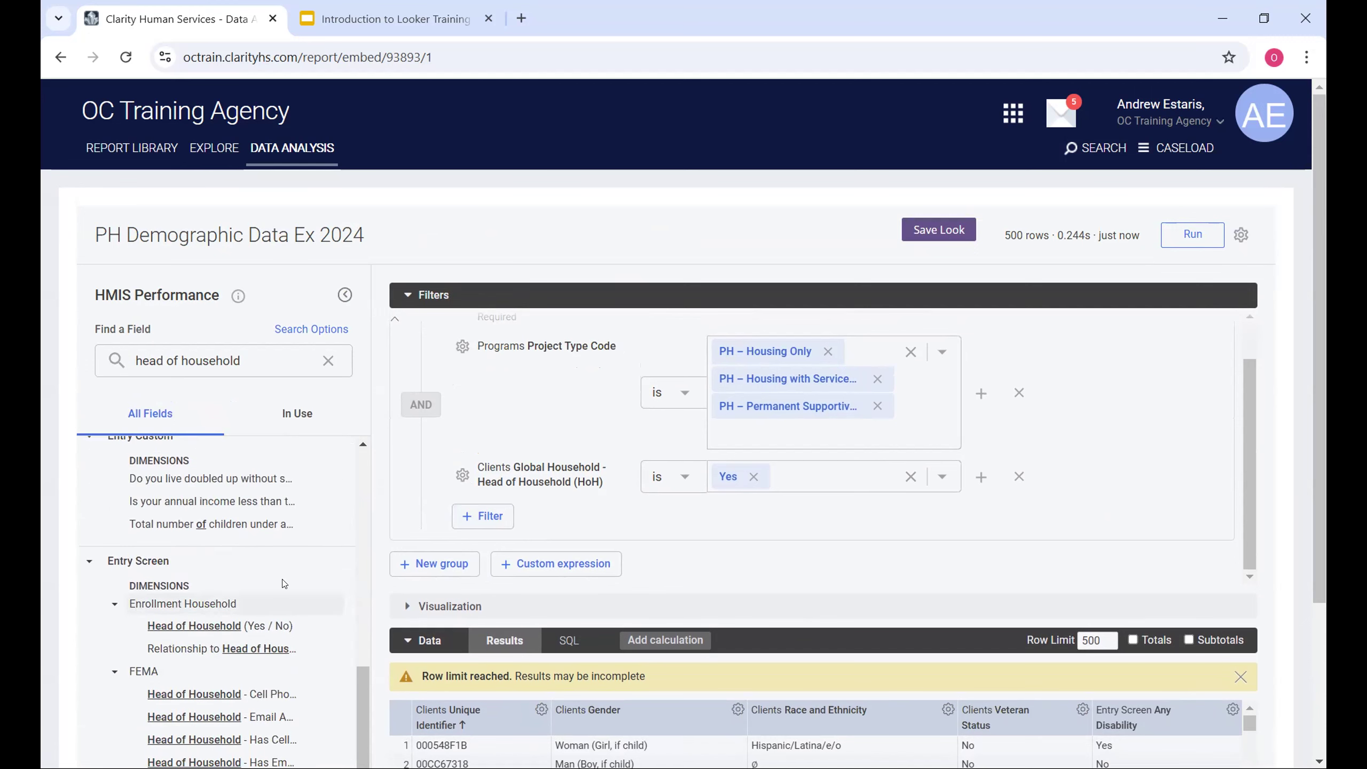
pyautogui.moveTo(310, 626)
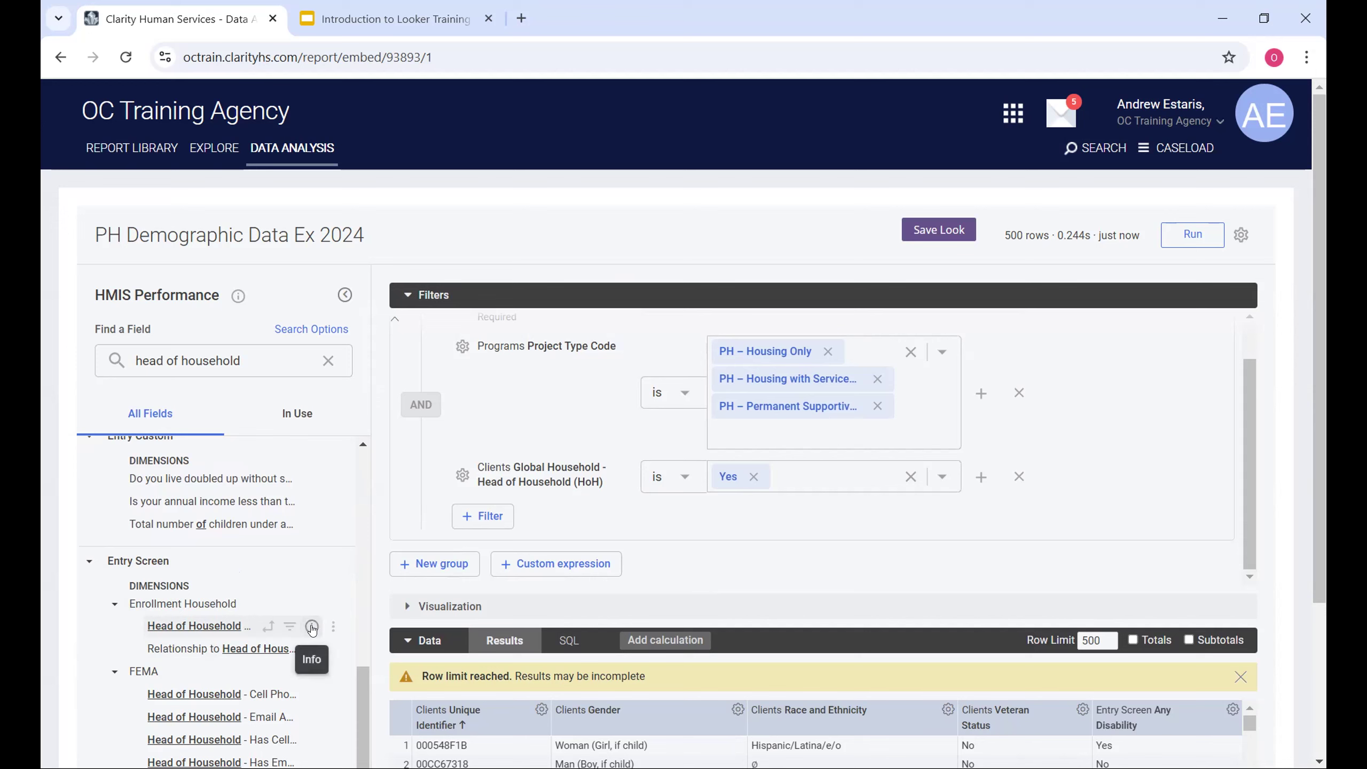
pyautogui.click(229, 624)
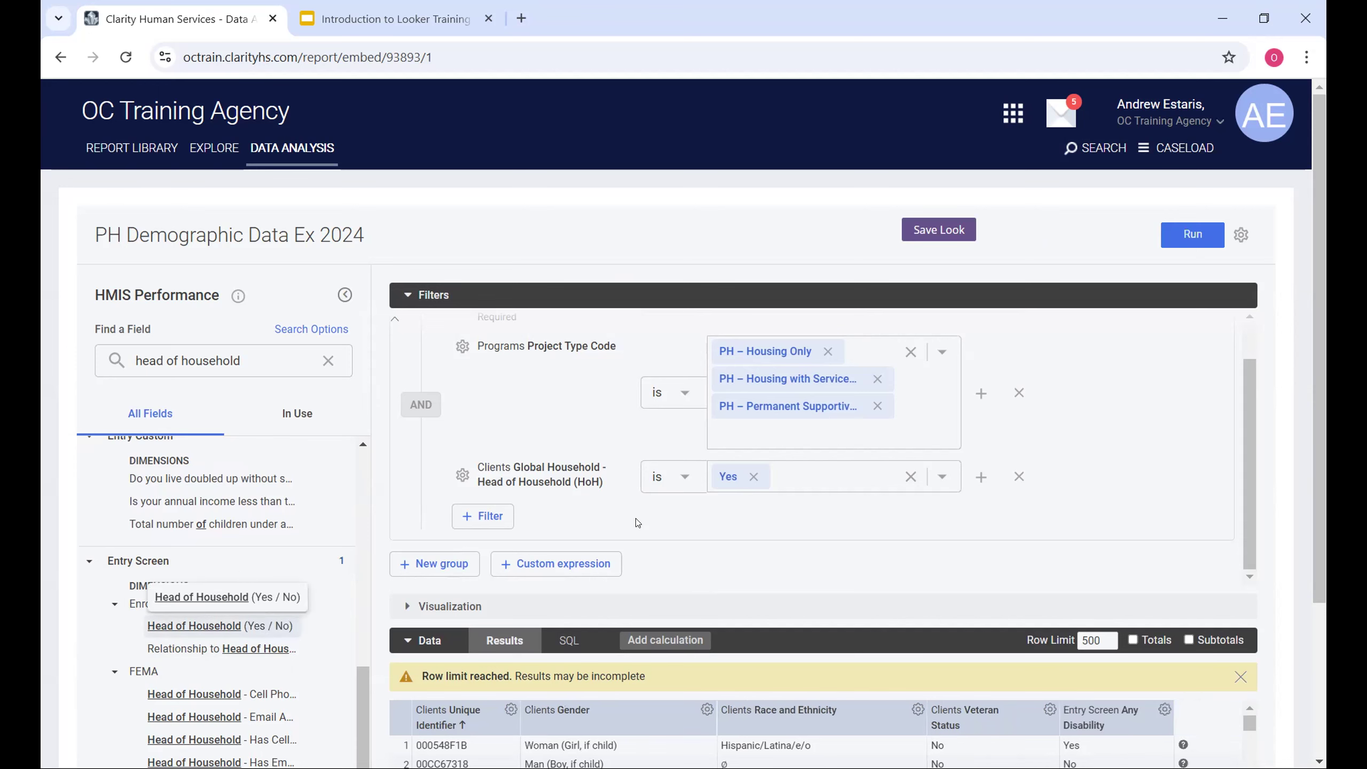
pyautogui.scroll(-3, 380, 589)
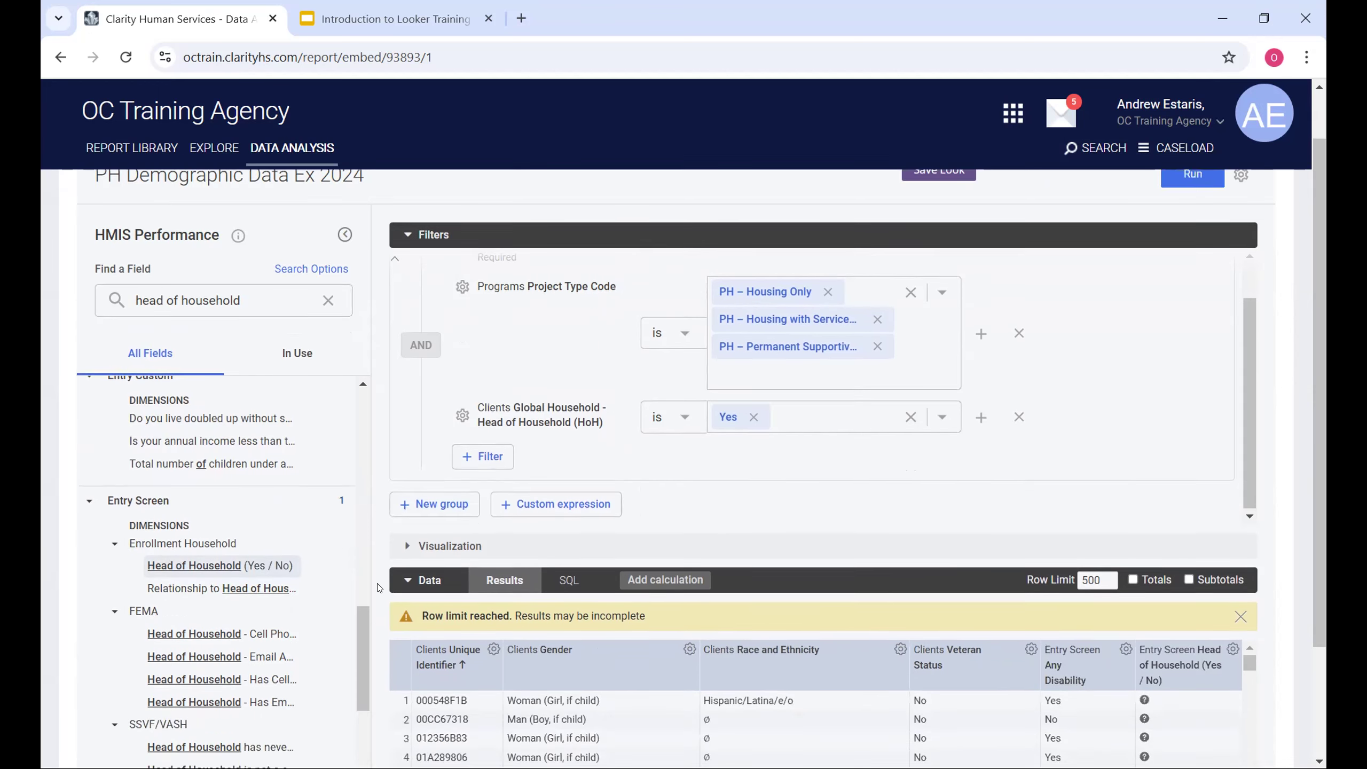
pyautogui.click(289, 444)
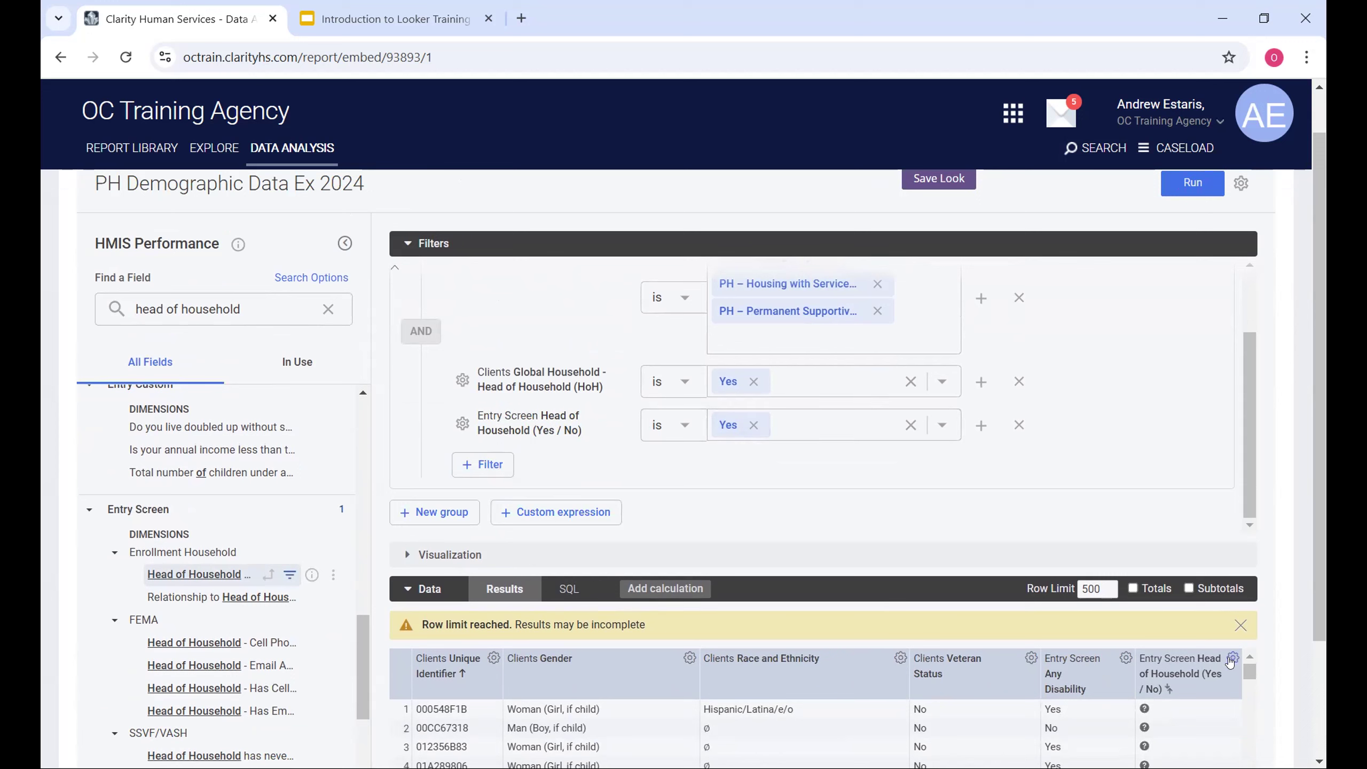
# Remove the Entry Screen Head of Household (Yes / No) column from the results and rerun the Look
pyautogui.click(1232, 658)
pyautogui.click(1080, 429)
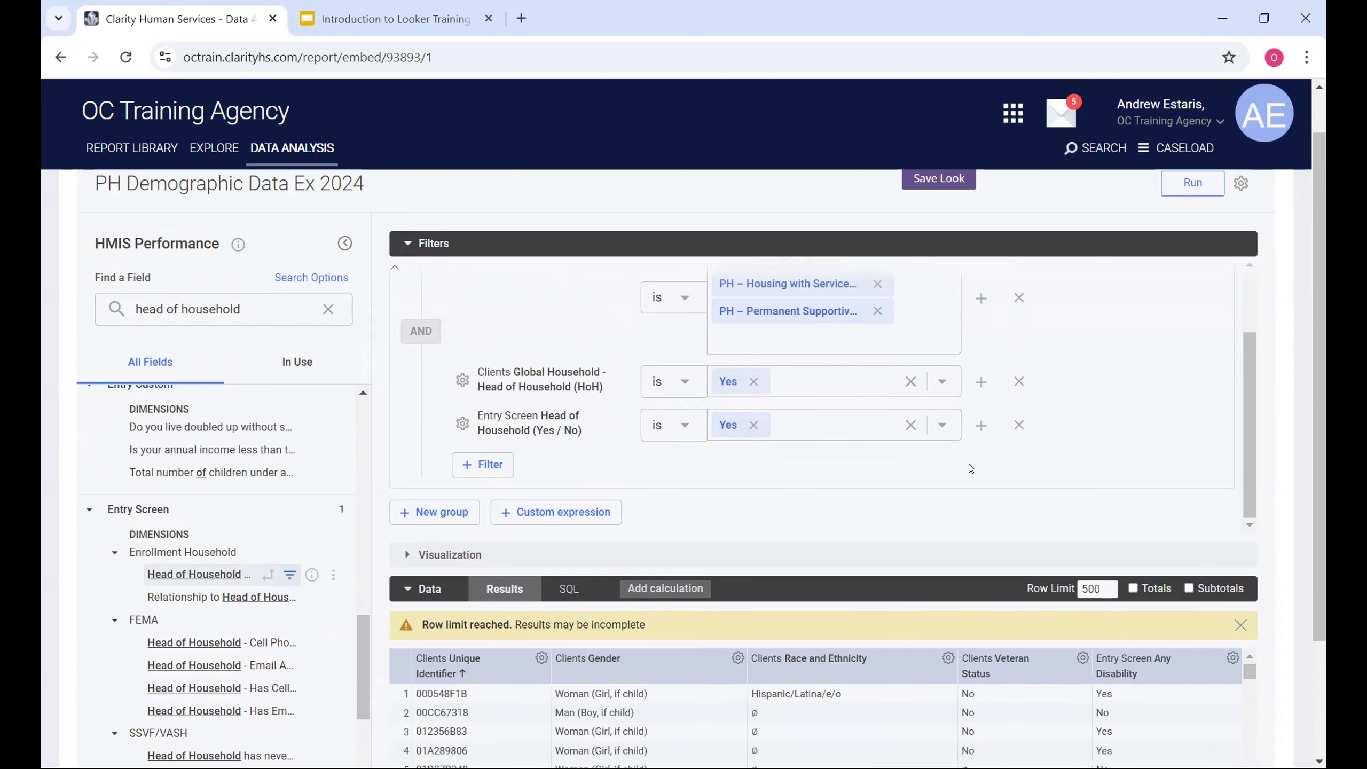
pyautogui.scroll(2, 971, 471)
pyautogui.scroll(-2, 935, 435)
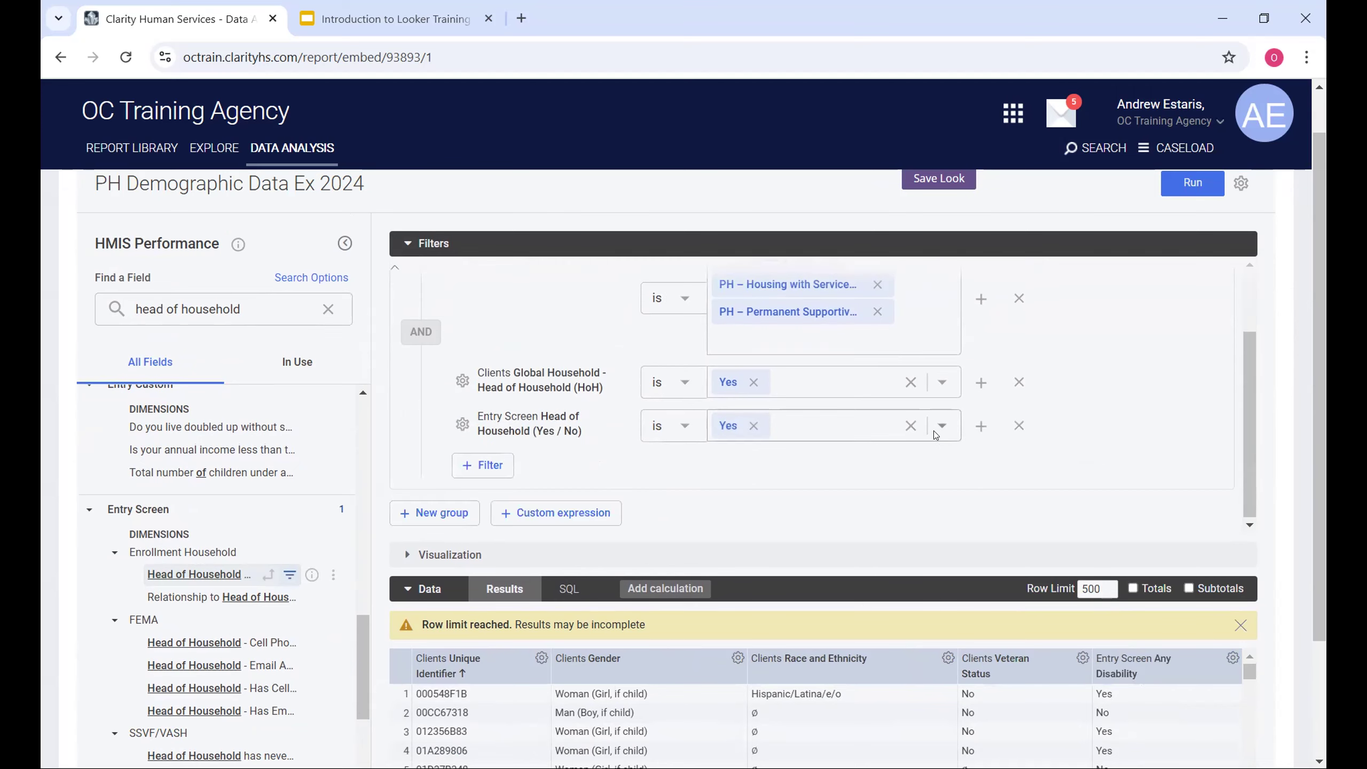
pyautogui.scroll(2, 1061, 379)
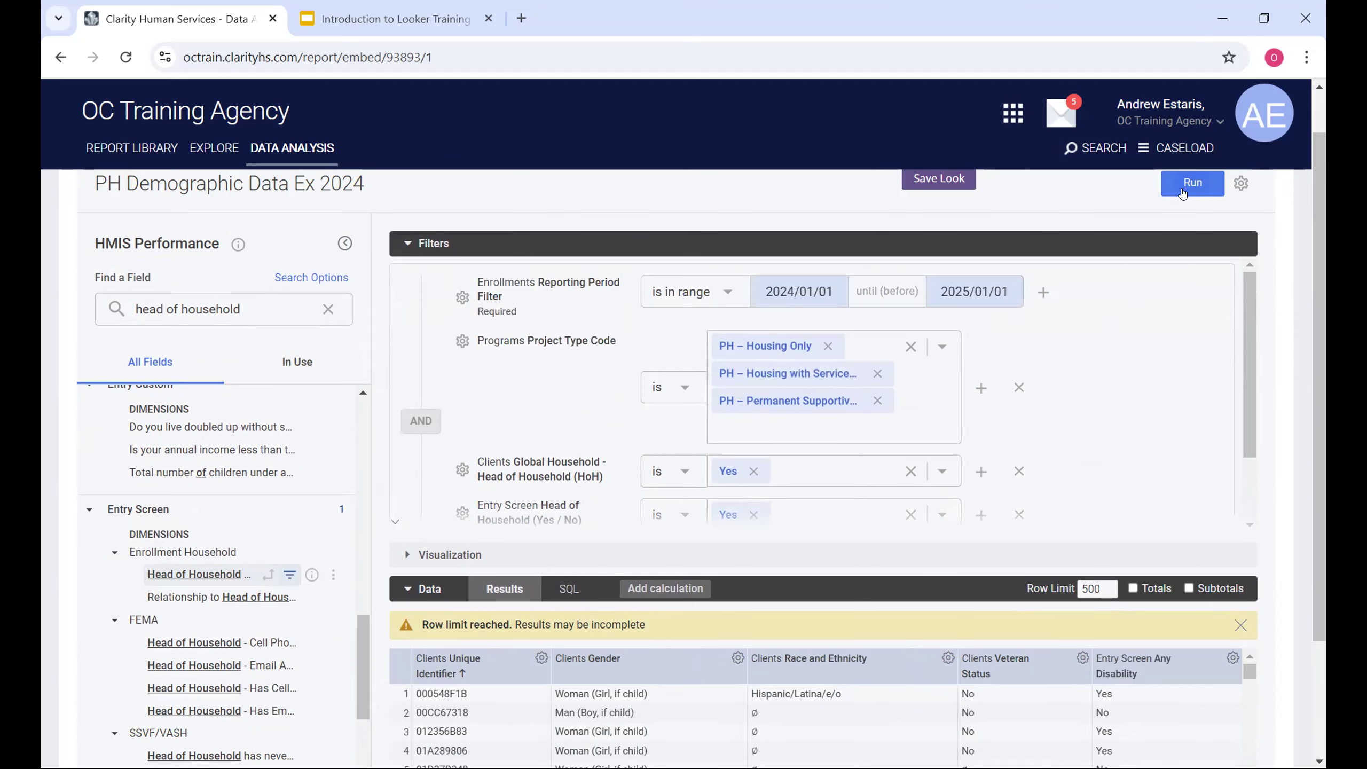
pyautogui.click(1191, 184)
# Review the reporting period, project type and both head of household filters against the client rows in the results
pyautogui.scroll(-2, 847, 473)
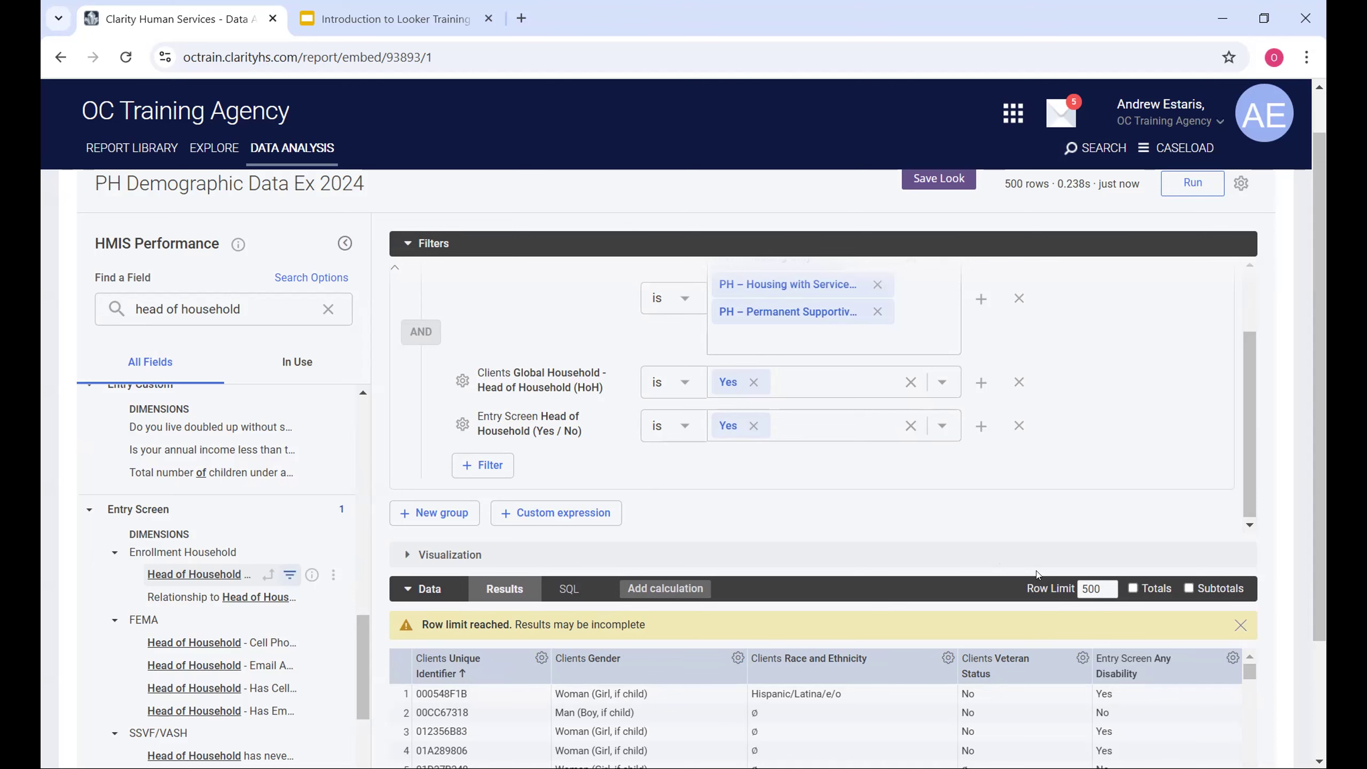
pyautogui.scroll(2, 1088, 417)
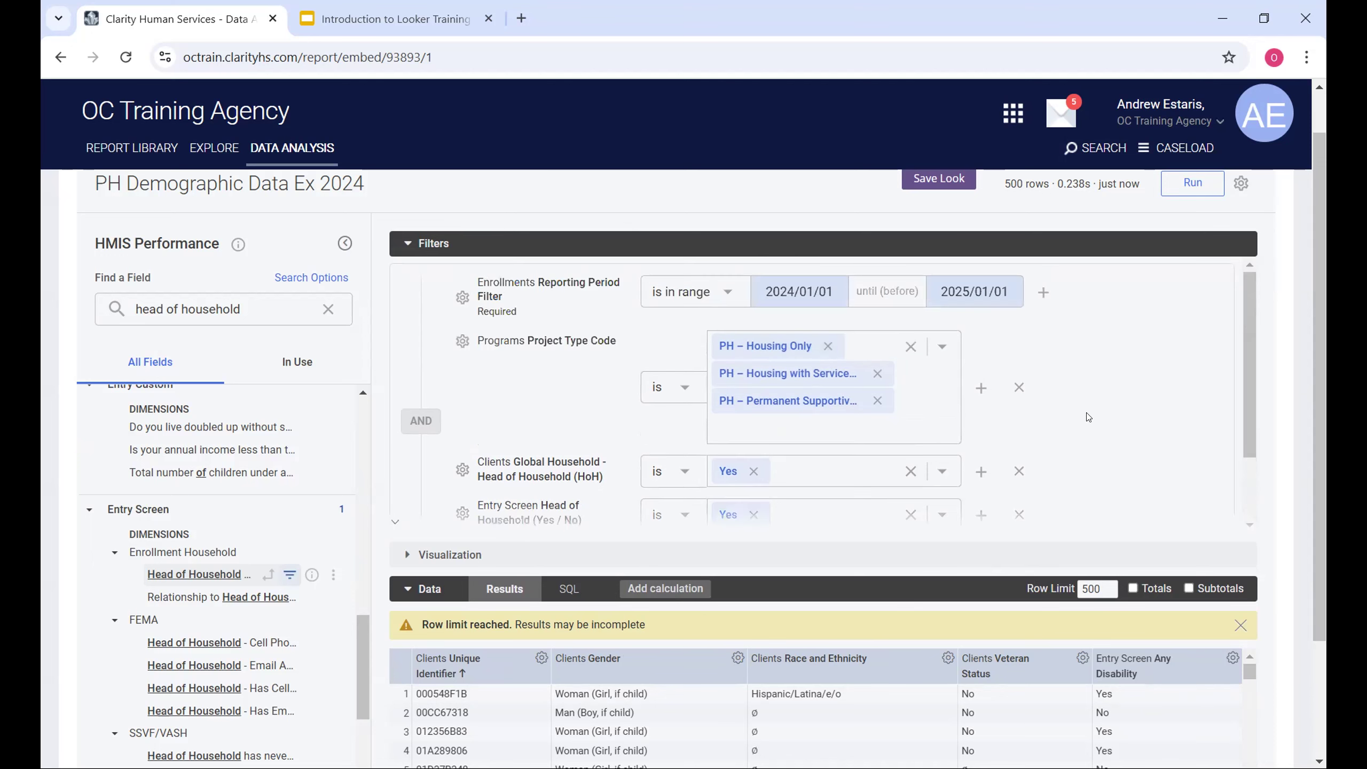
pyautogui.scroll(1, 1229, 415)
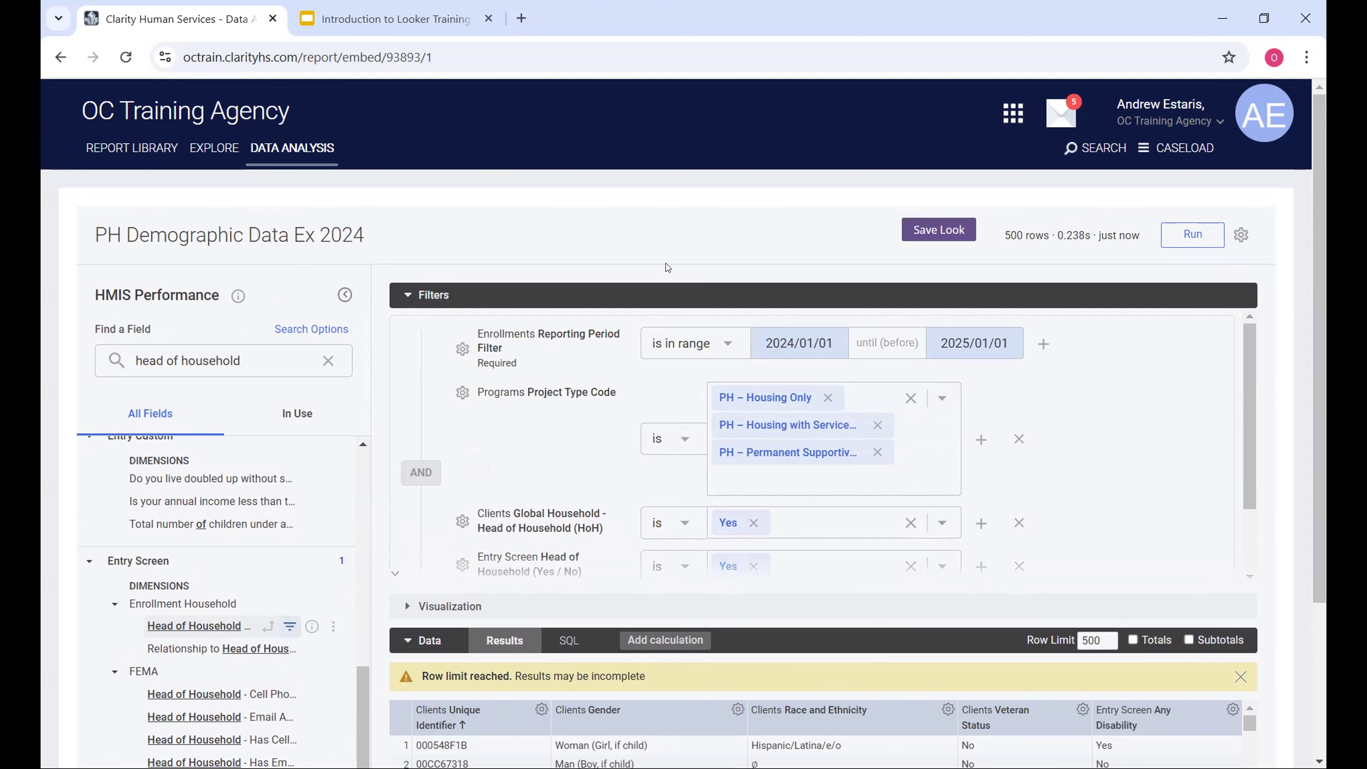
pyautogui.scroll(-4, 901, 291)
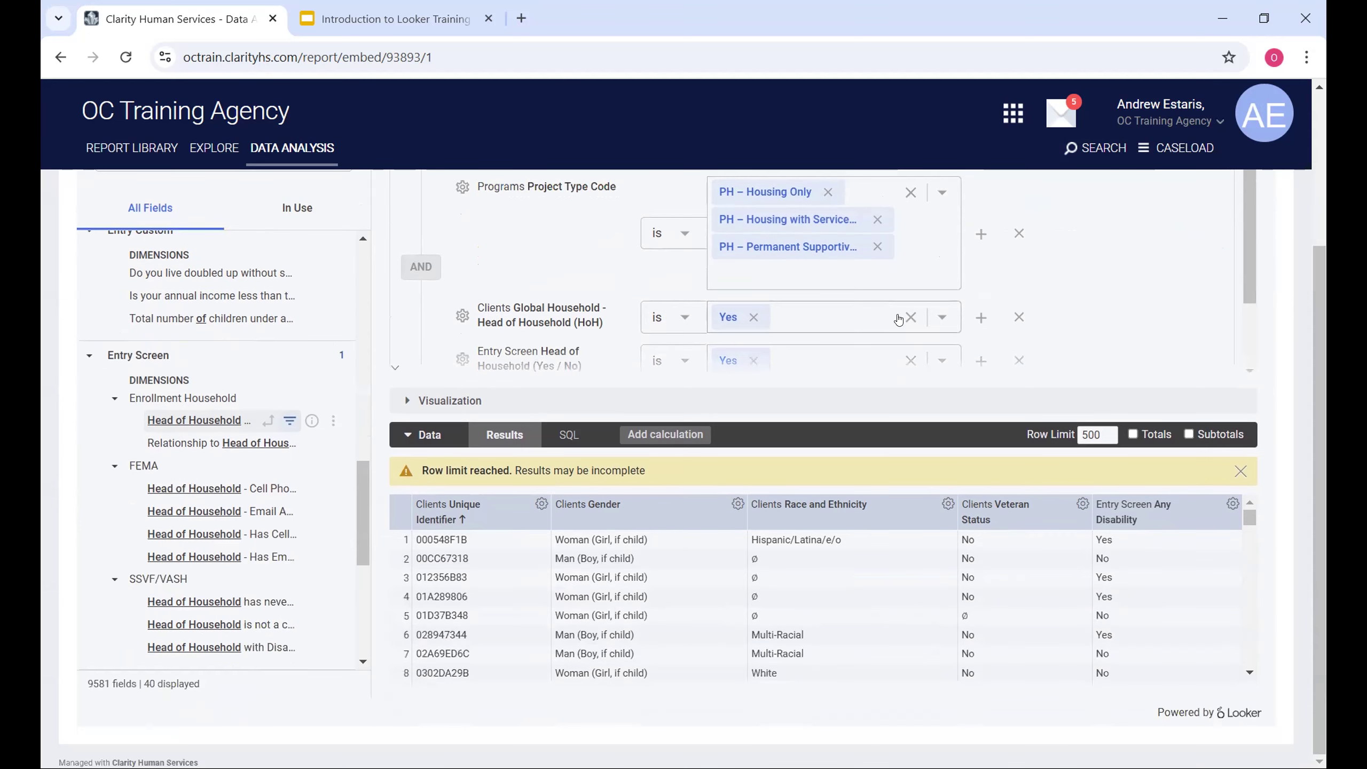
pyautogui.scroll(4, 894, 323)
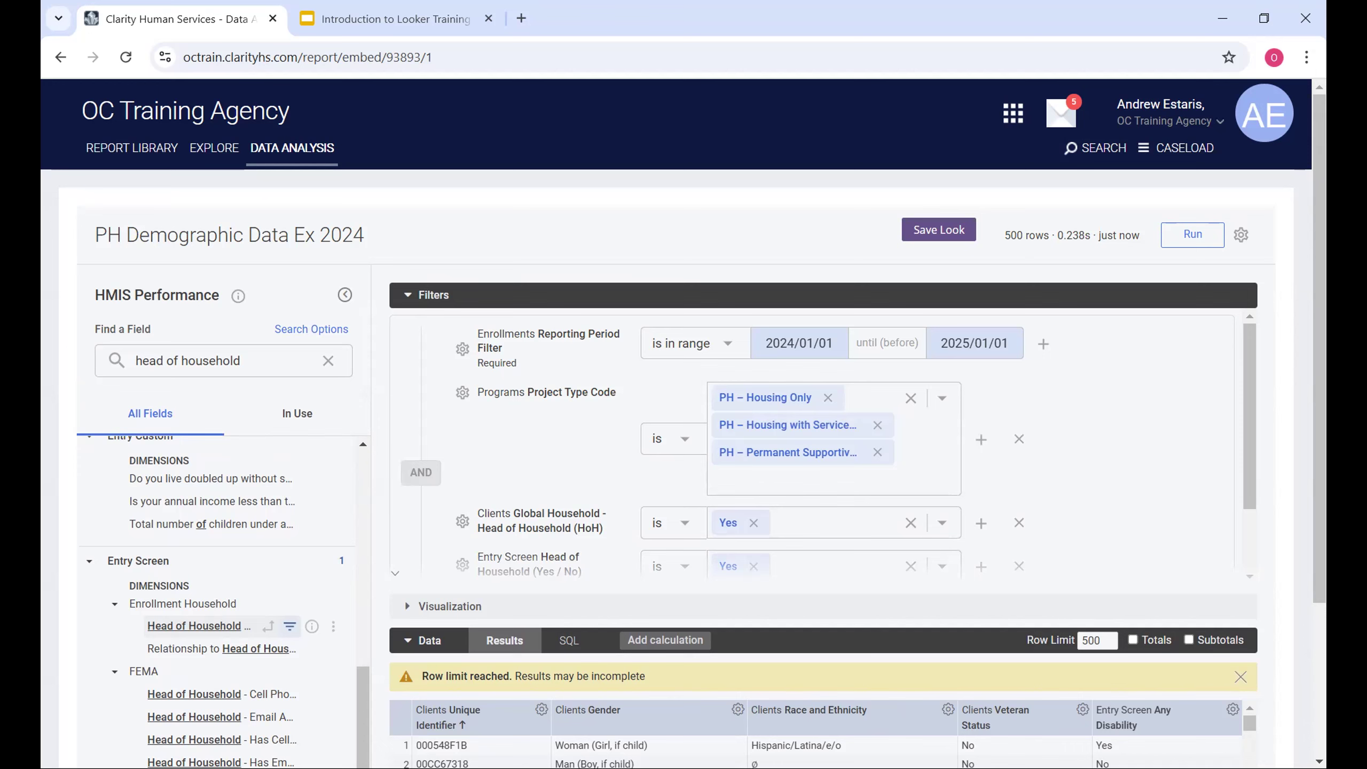
pyautogui.scroll(-5, 823, 447)
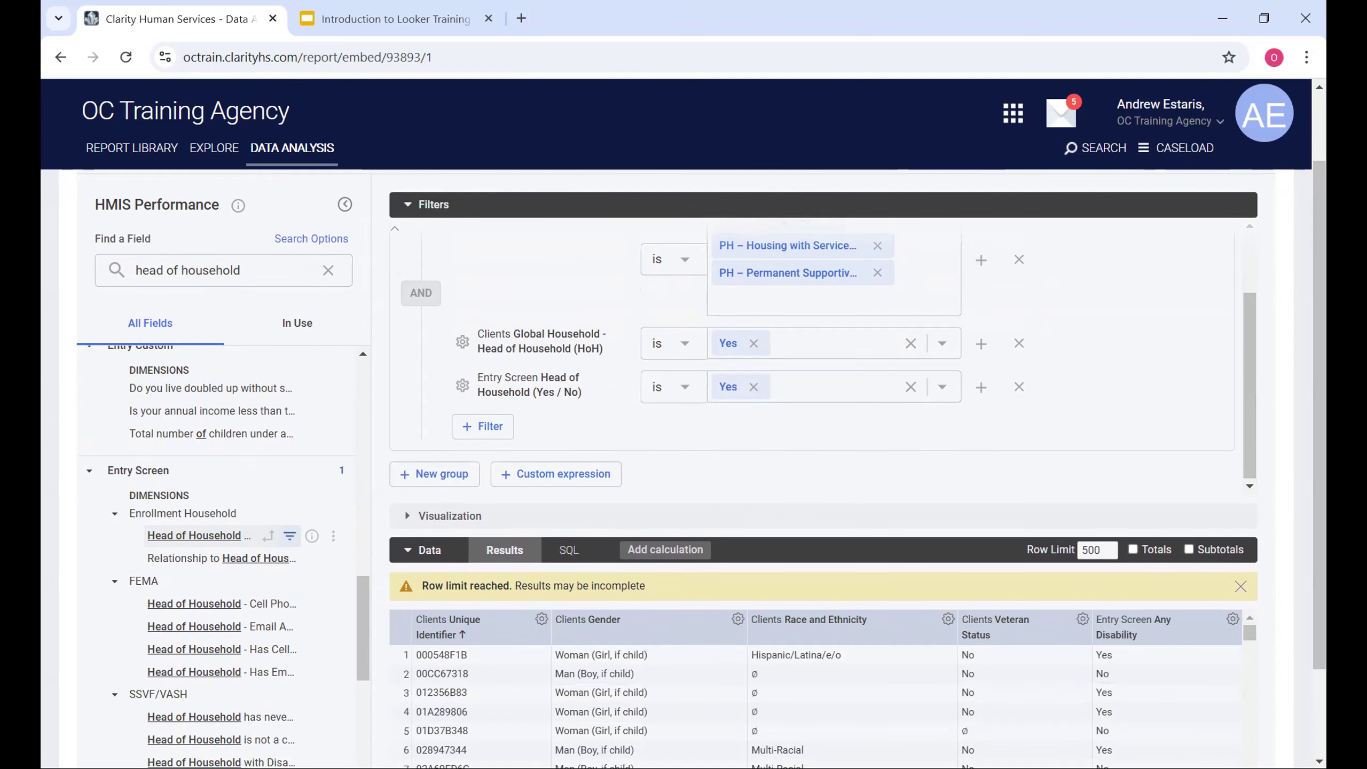
pyautogui.scroll(-2, 357, 619)
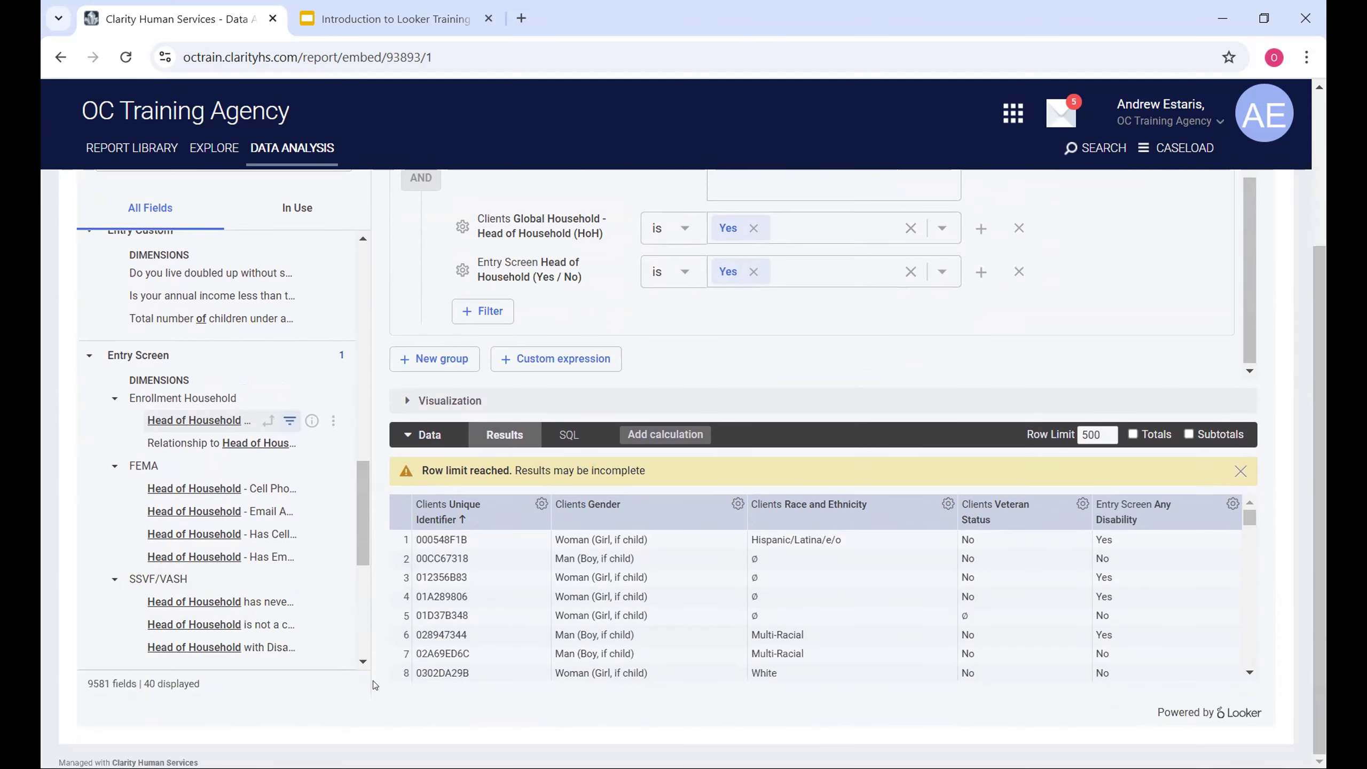
pyautogui.scroll(4, 375, 685)
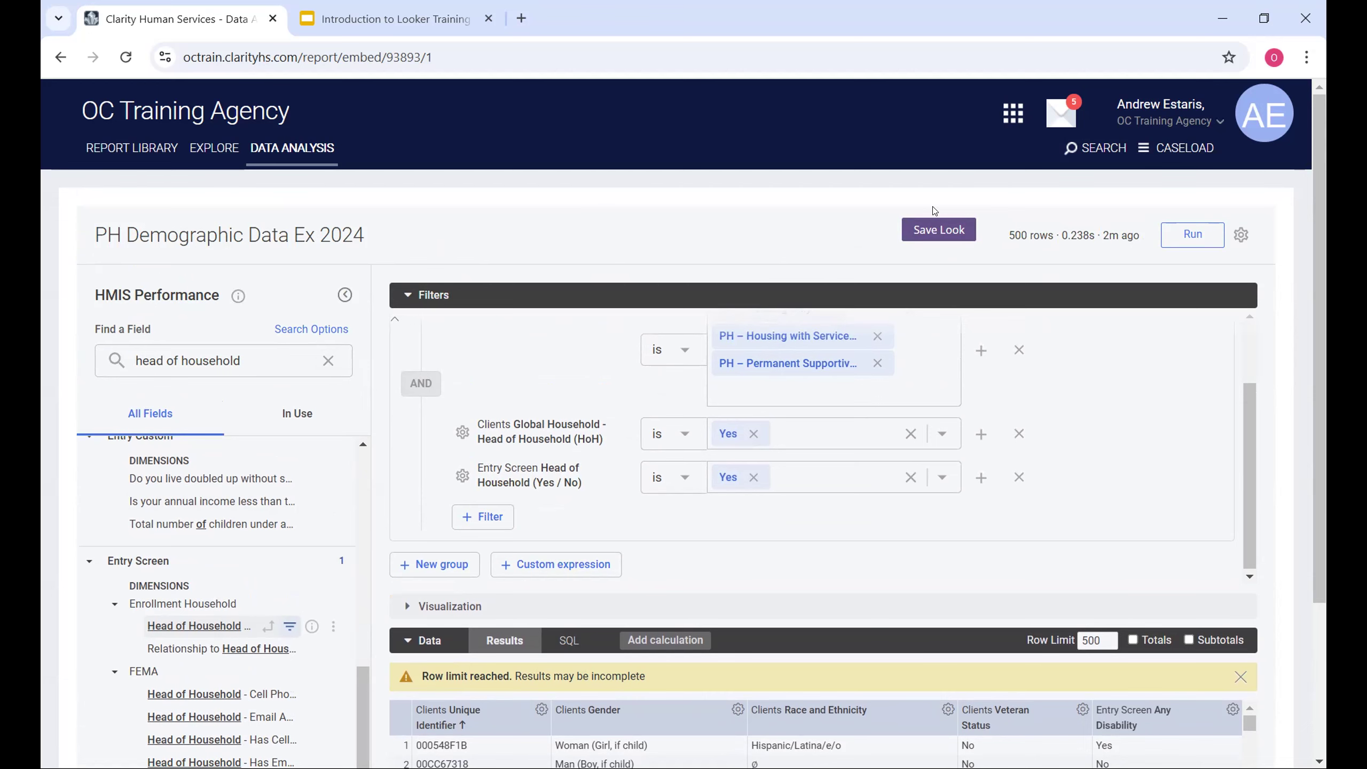
pyautogui.scroll(-4, 787, 244)
pyautogui.scroll(1, 449, 204)
pyautogui.scroll(4, 450, 205)
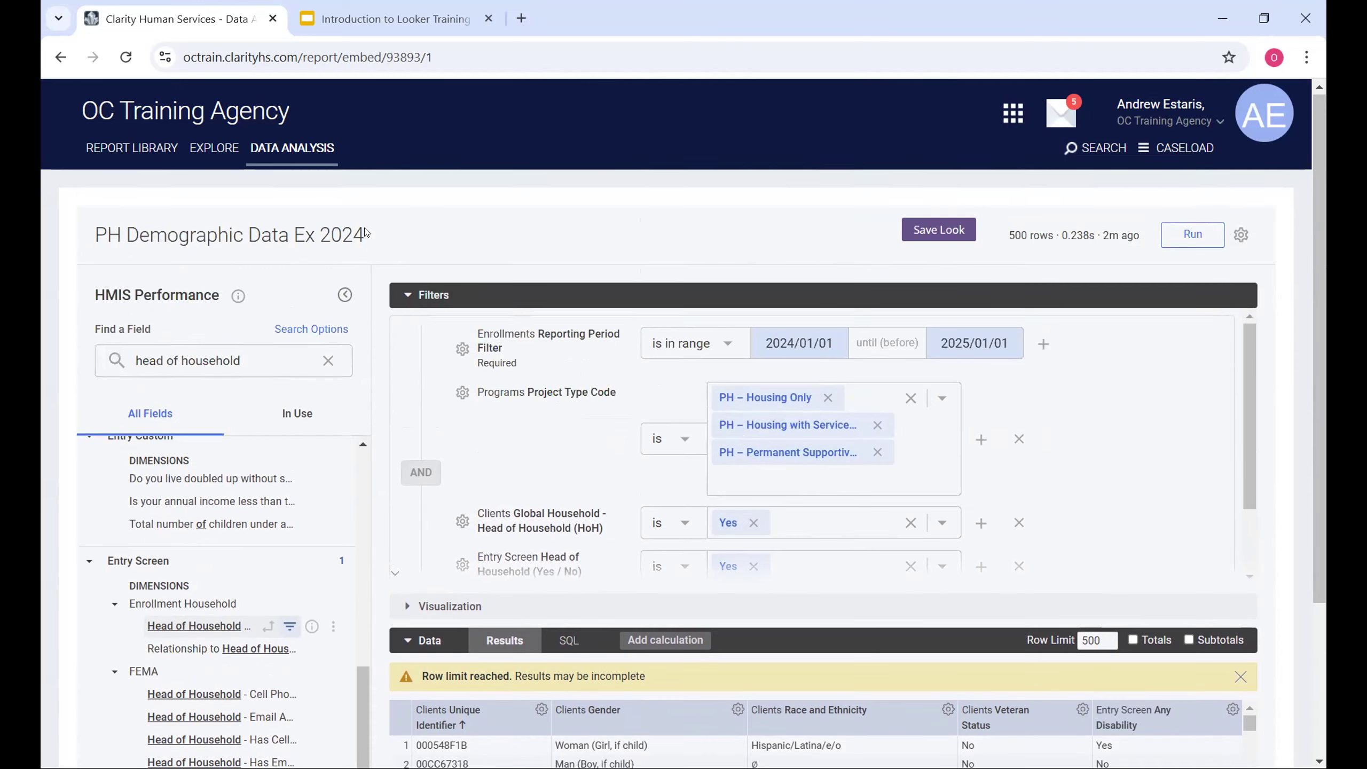
pyautogui.scroll(-3, 520, 299)
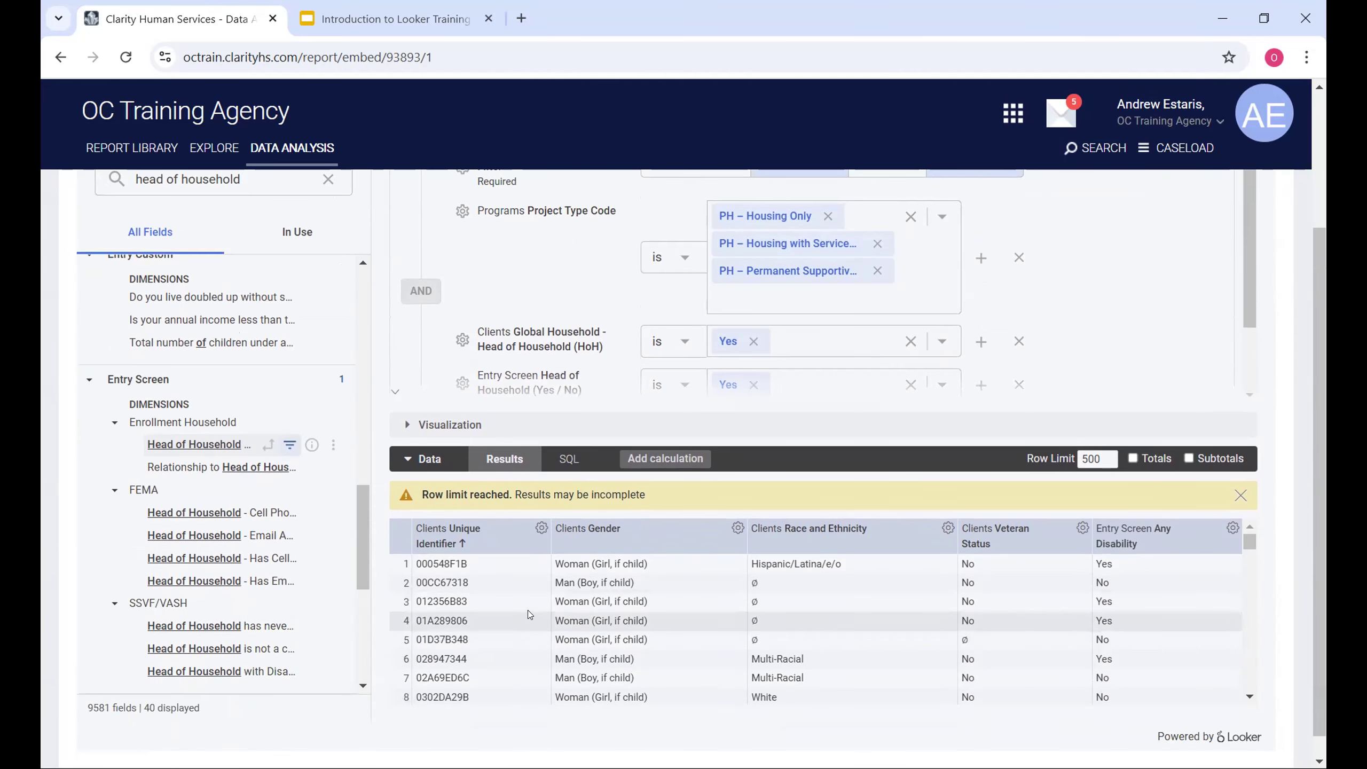
pyautogui.scroll(-3, 648, 584)
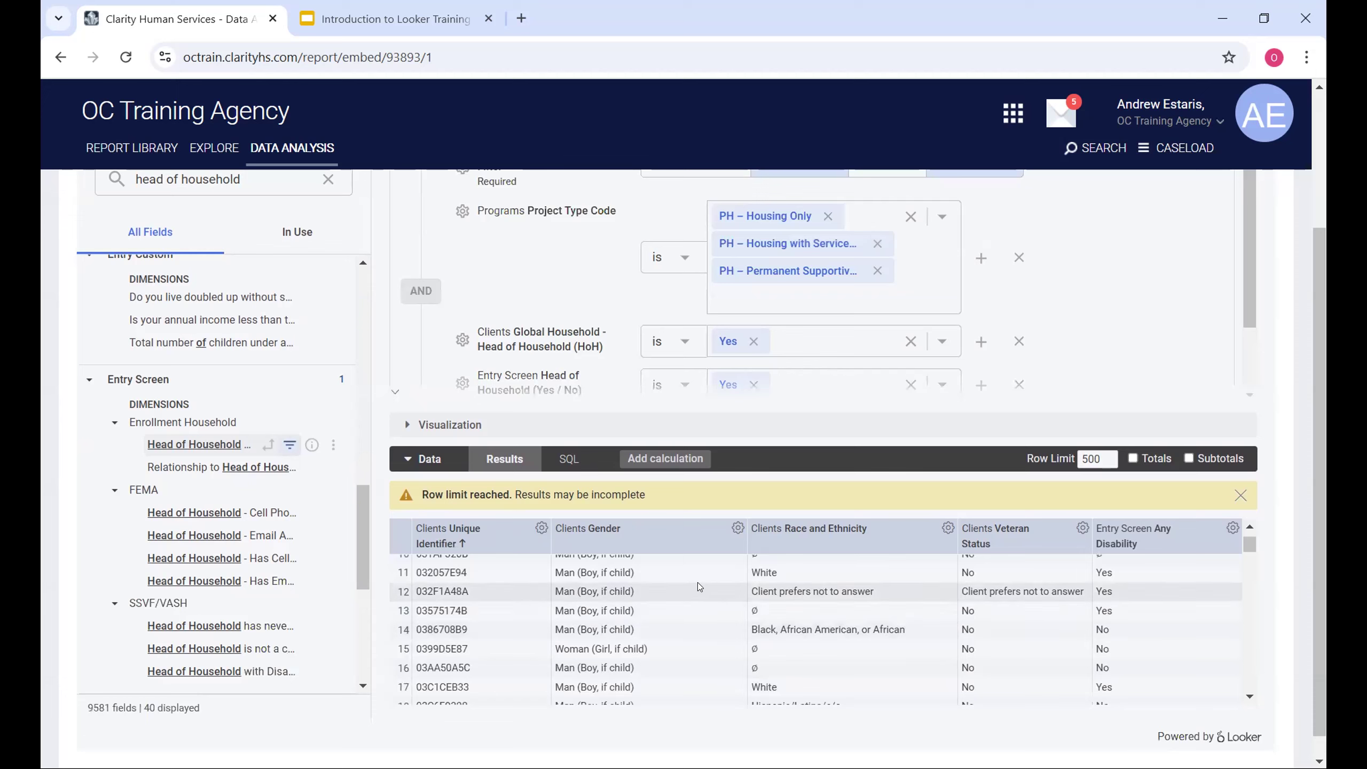
pyautogui.scroll(3, 717, 570)
pyautogui.scroll(3, 813, 536)
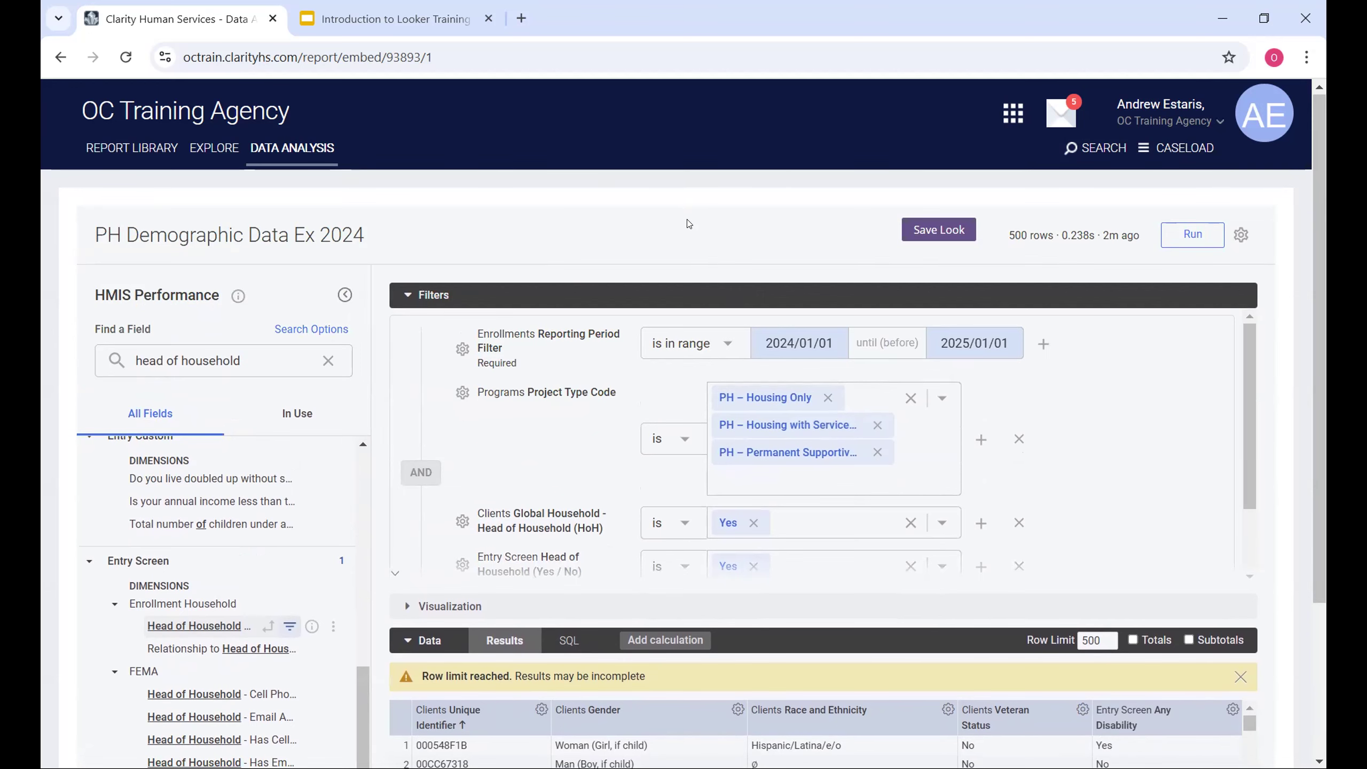
pyautogui.scroll(-3, 679, 227)
pyautogui.scroll(3, 672, 242)
pyautogui.scroll(-3, 696, 232)
pyautogui.scroll(3, 668, 403)
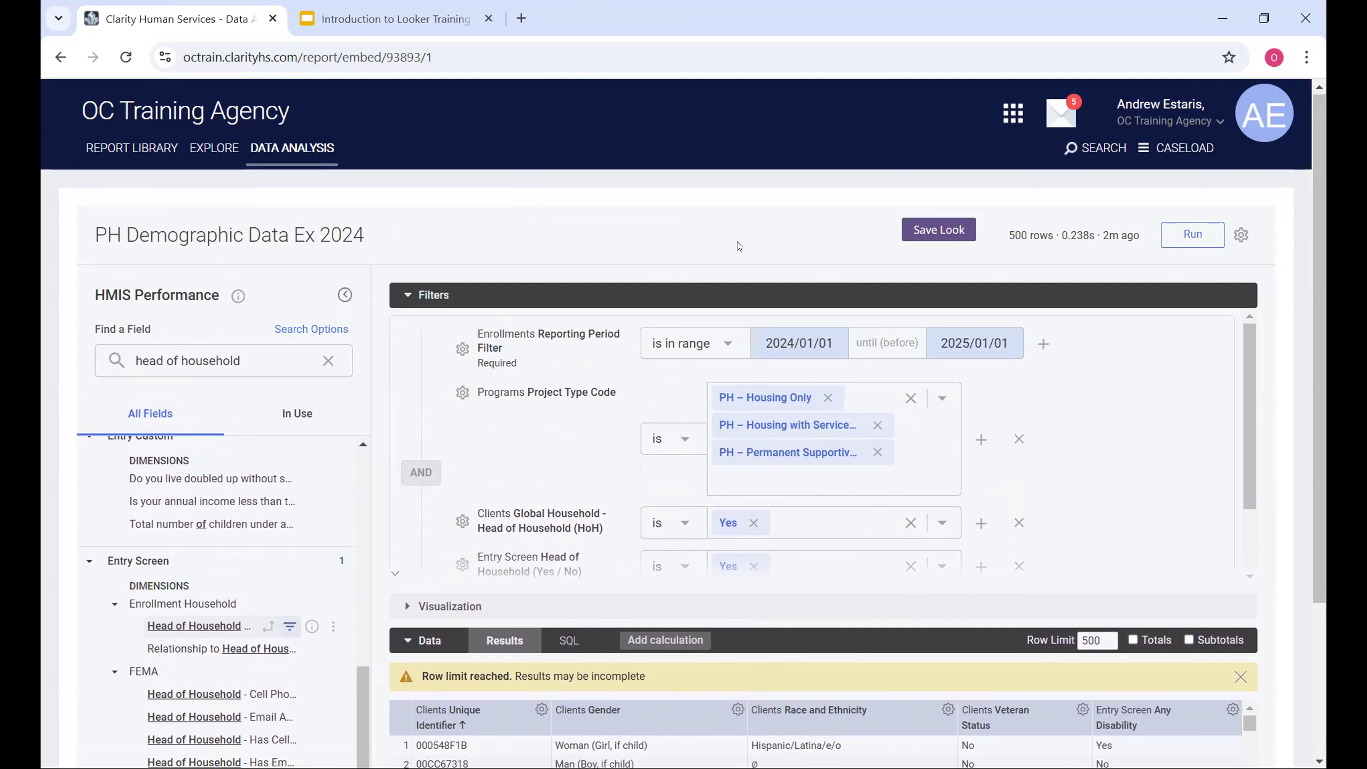
pyautogui.scroll(-1, 743, 240)
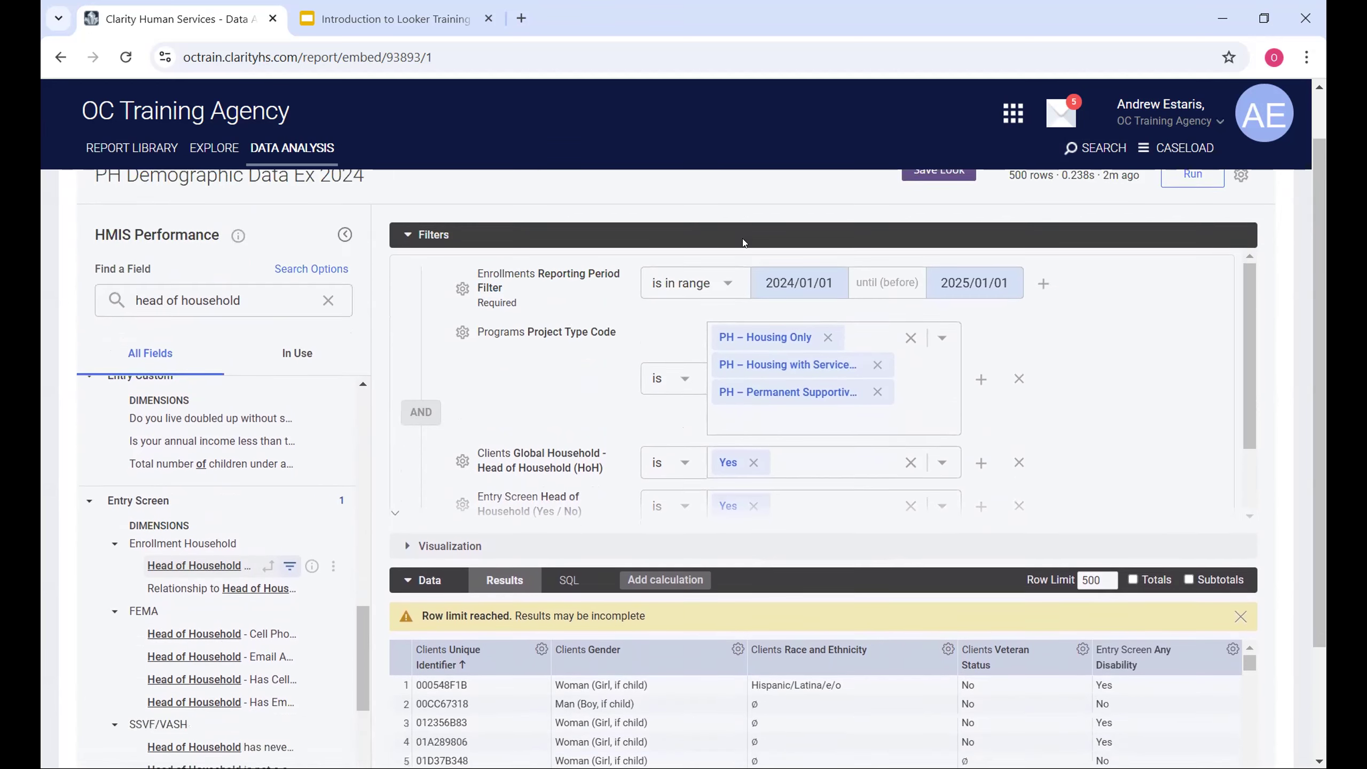
pyautogui.scroll(-1, 744, 242)
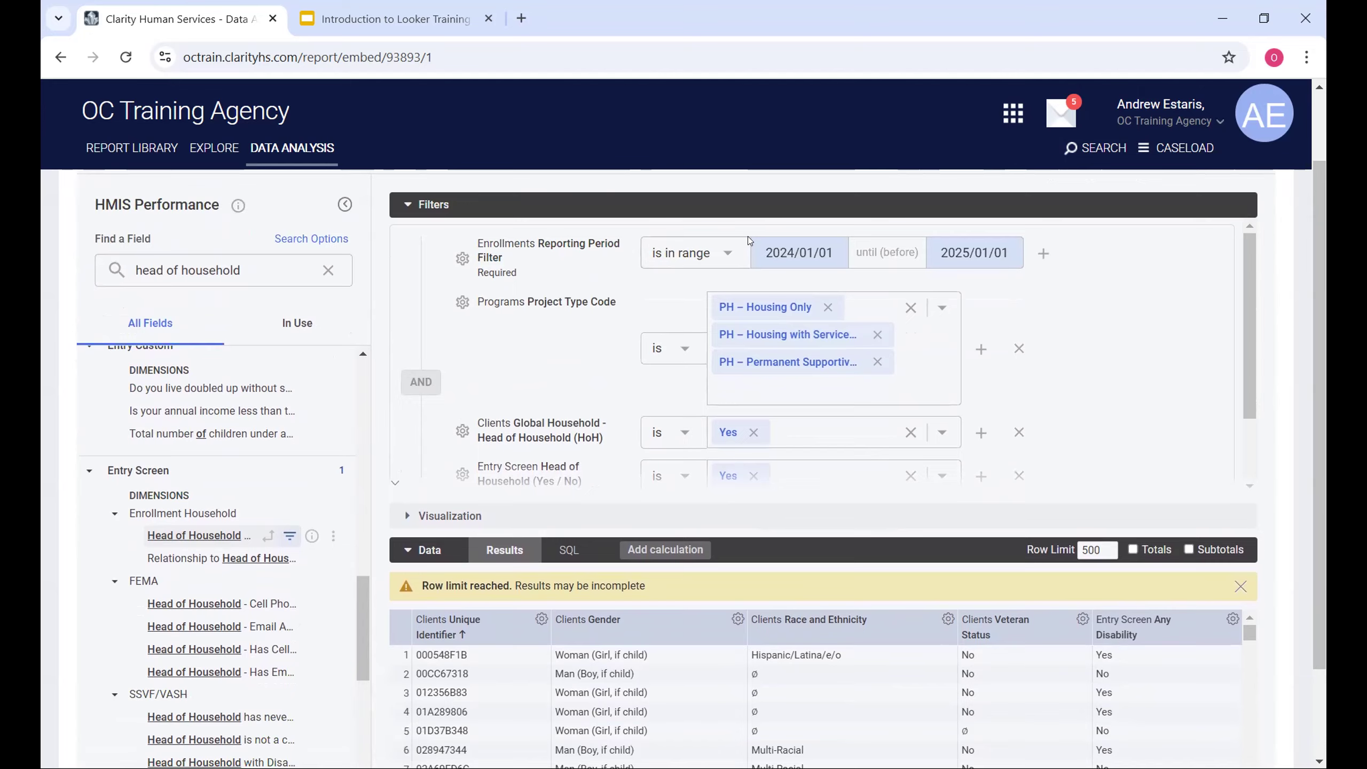
pyautogui.scroll(3, 748, 237)
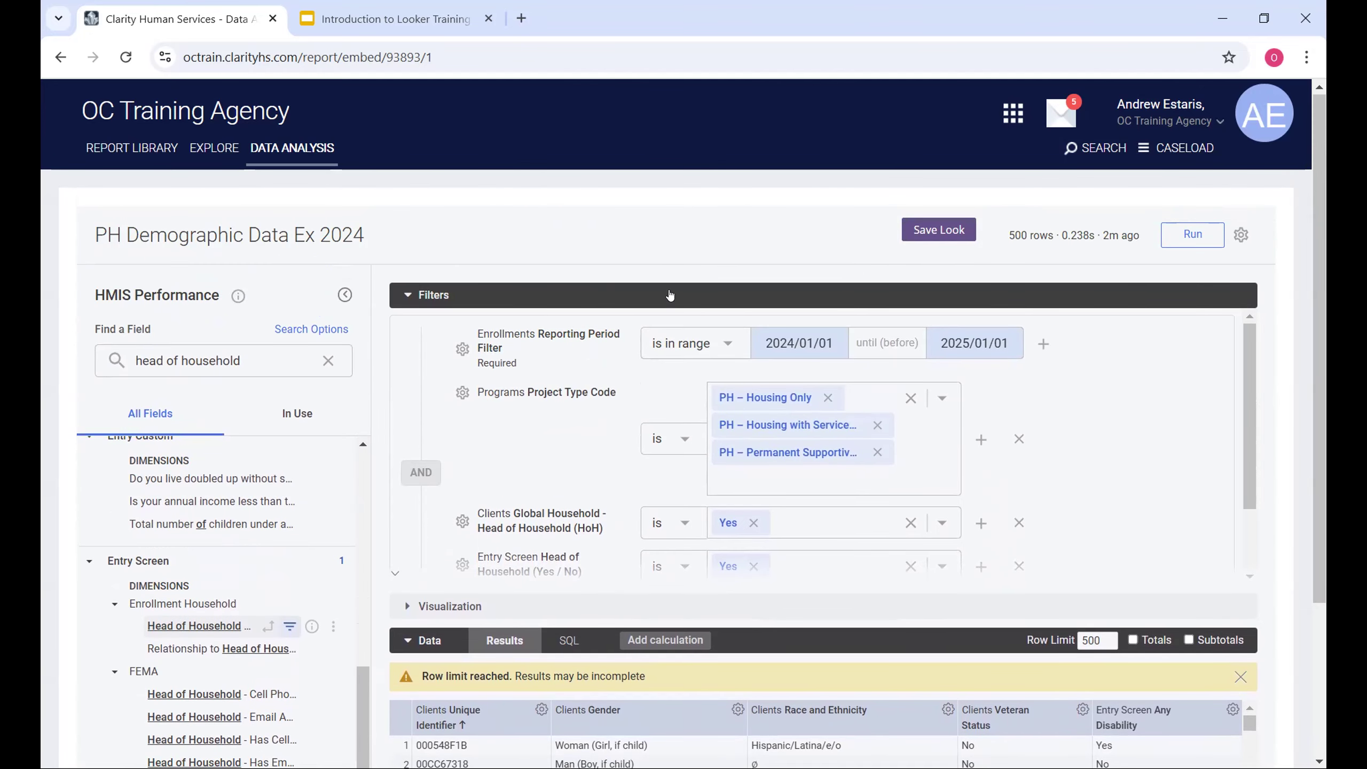
pyautogui.scroll(-2, 807, 446)
pyautogui.scroll(2, 808, 446)
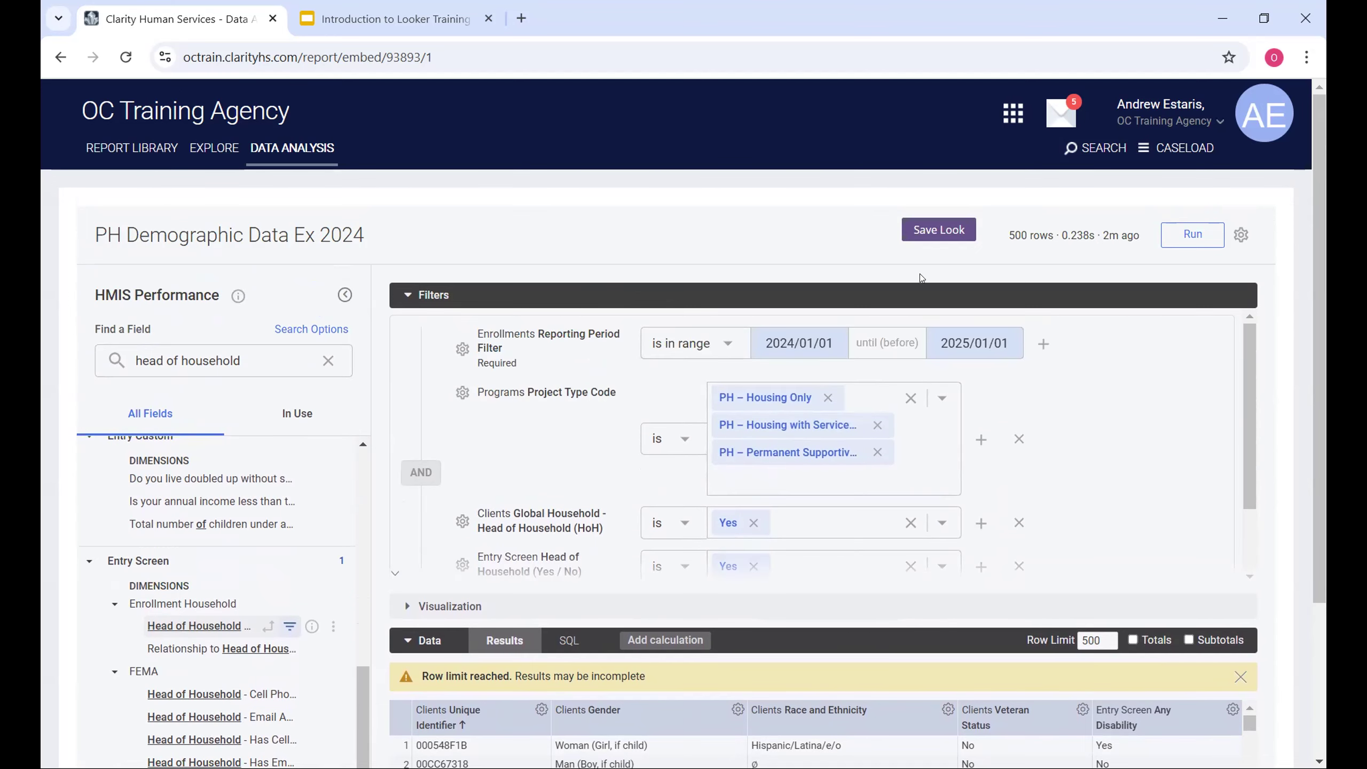
pyautogui.scroll(-3, 569, 513)
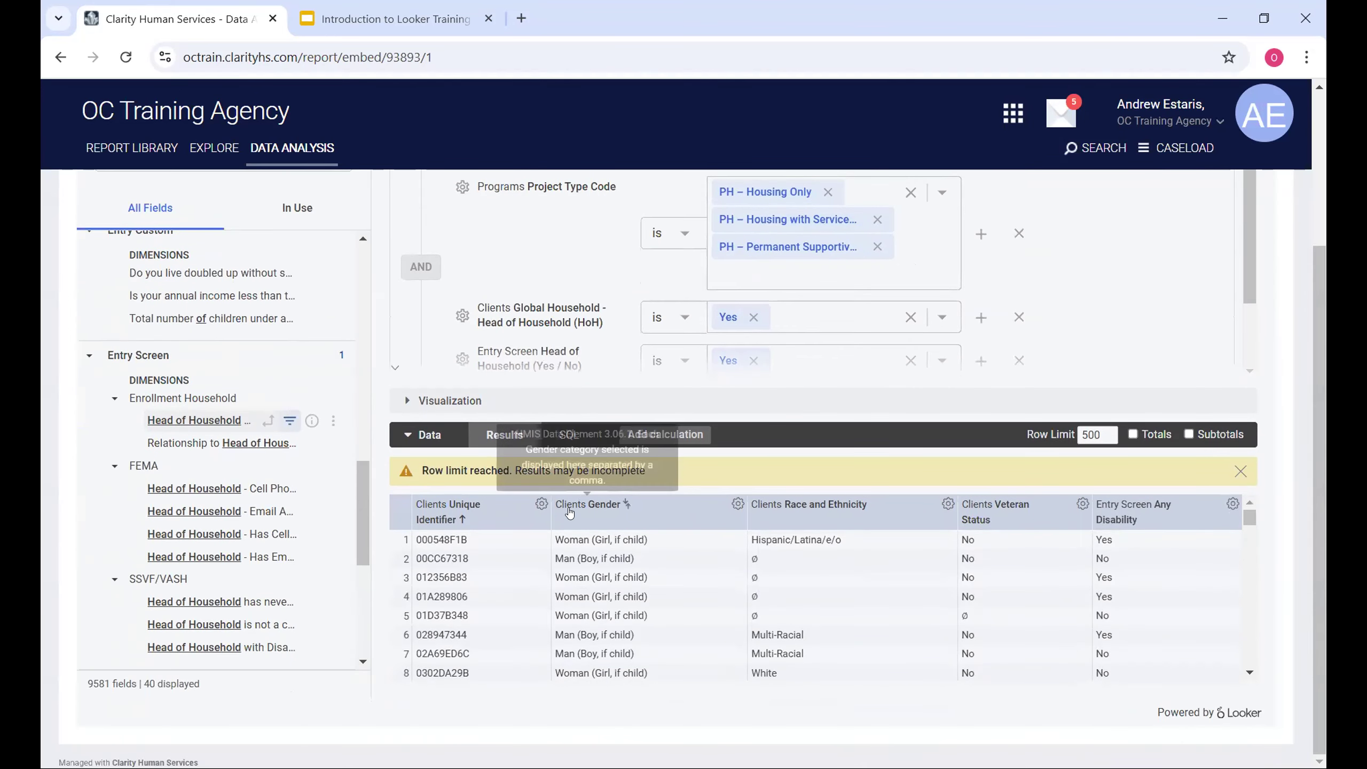
pyautogui.scroll(3, 570, 513)
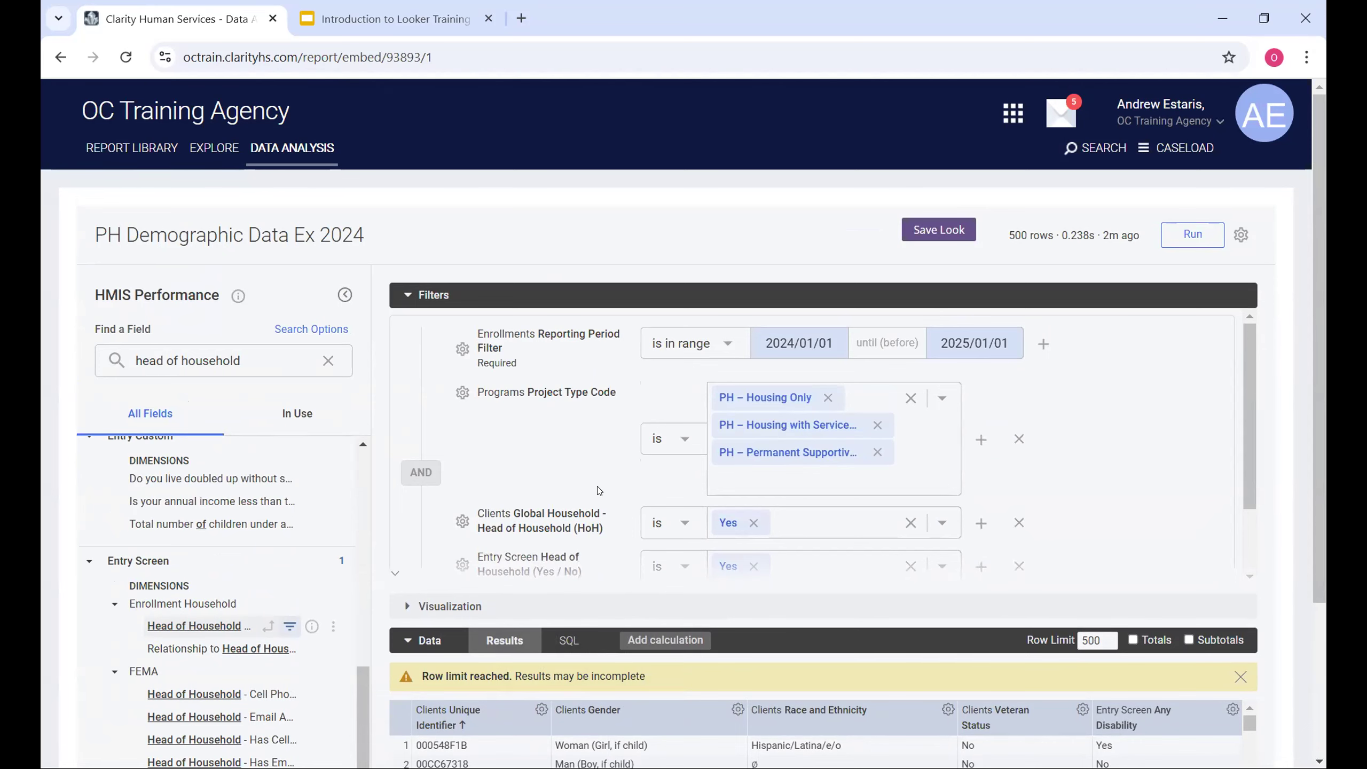
pyautogui.scroll(-5, 574, 464)
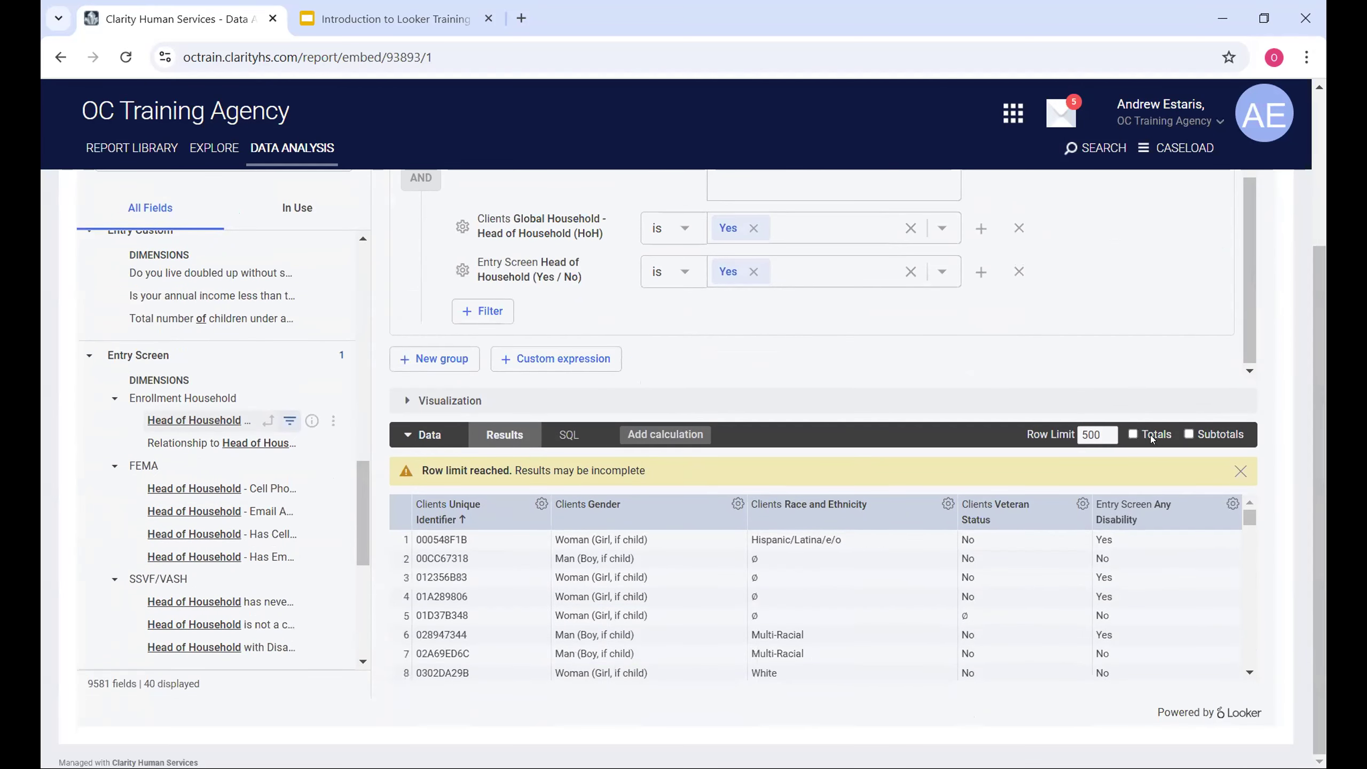
pyautogui.scroll(3, 863, 457)
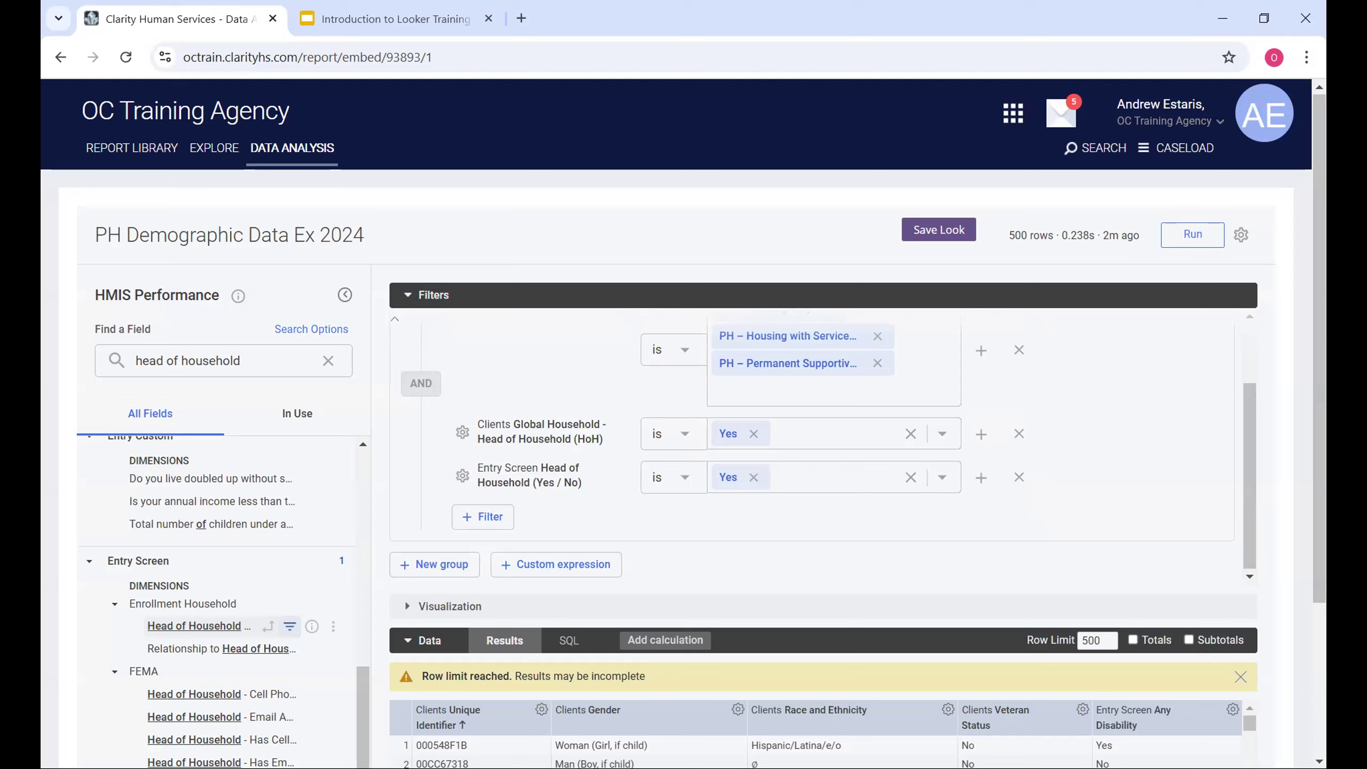
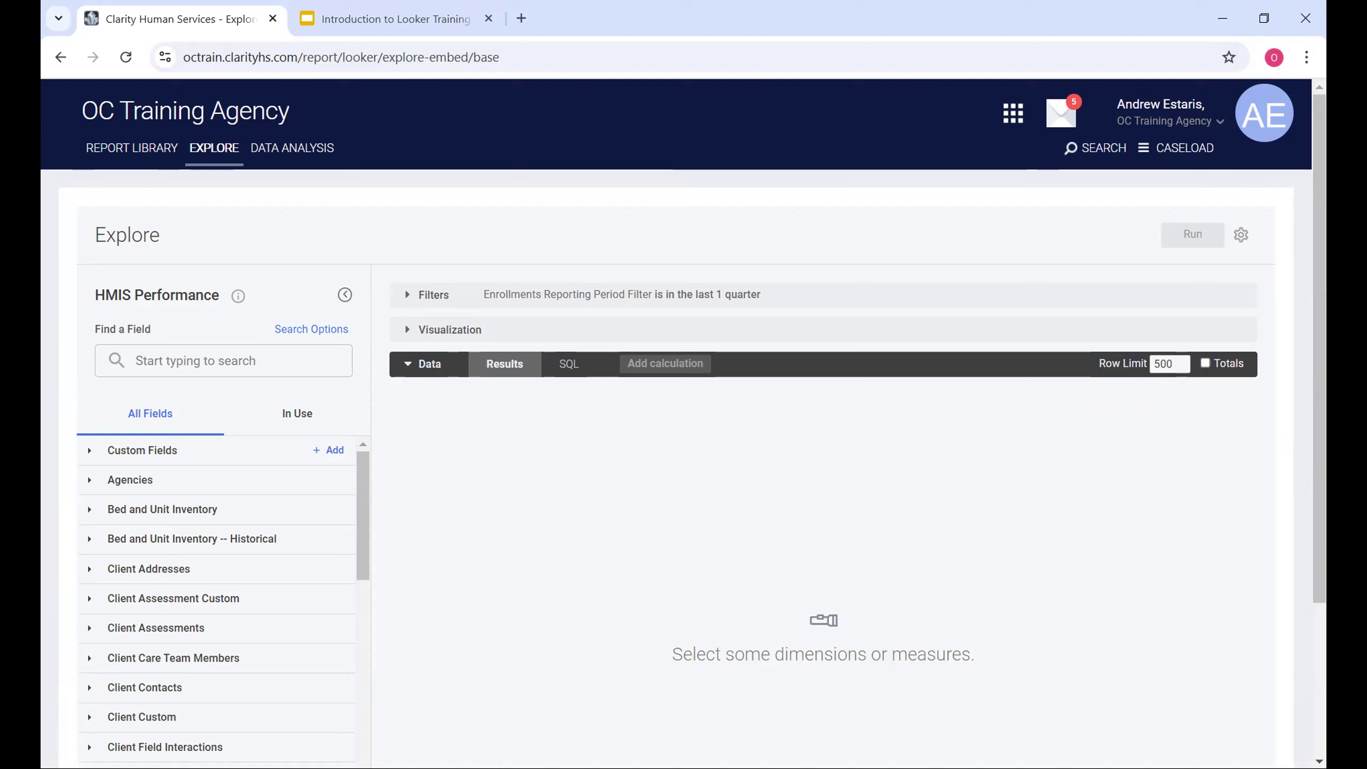
# Expand the filters and set the required Enrollments Reporting Period Filter to is on the day 2025/01/13
pyautogui.click(591, 295)
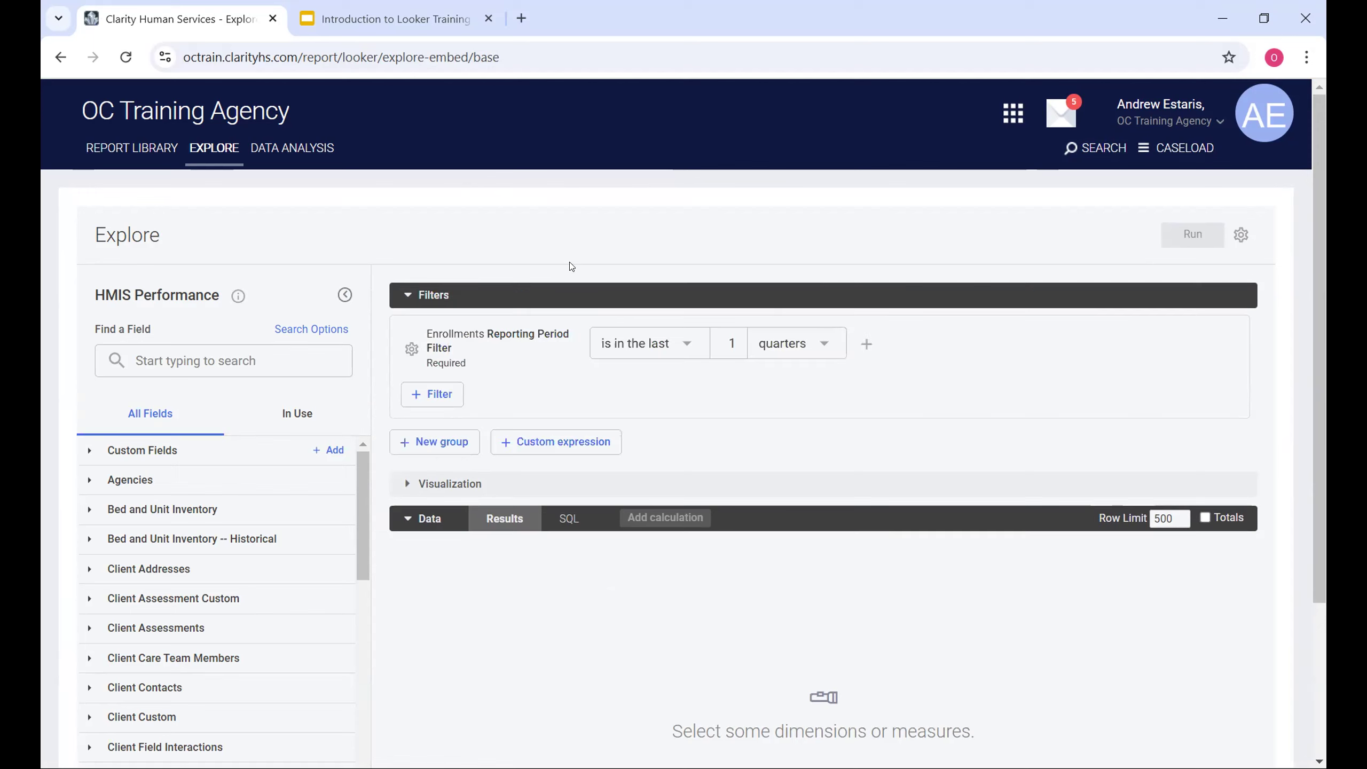
pyautogui.click(647, 343)
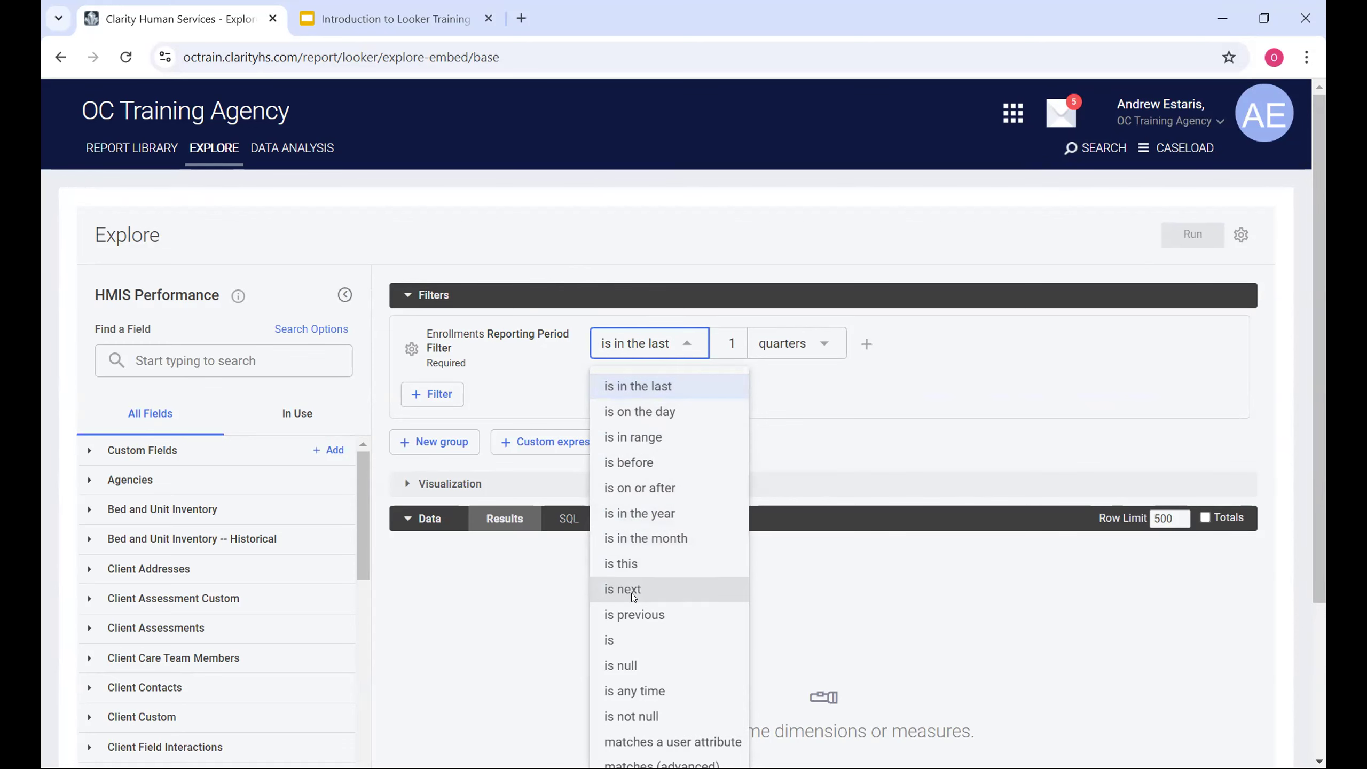
pyautogui.scroll(-4, 634, 621)
pyautogui.scroll(3, 652, 495)
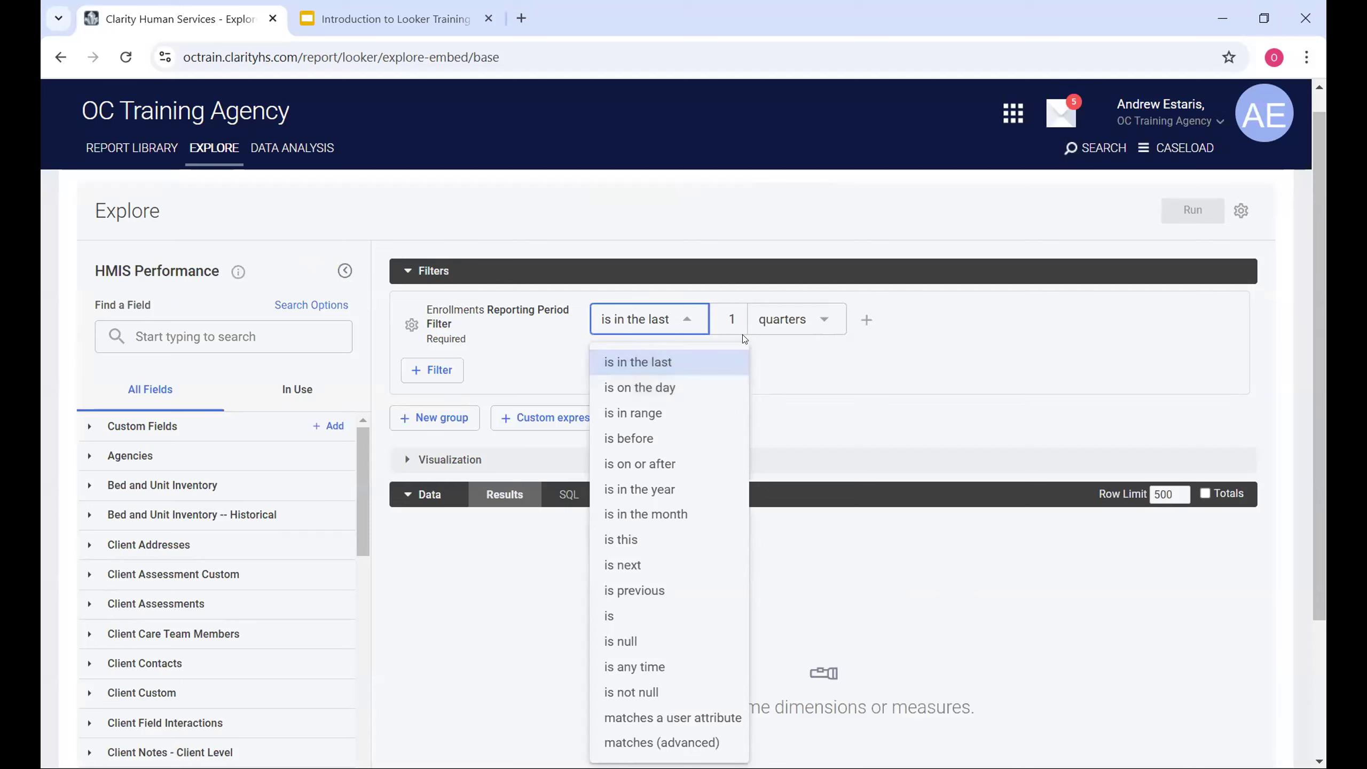
pyautogui.click(806, 325)
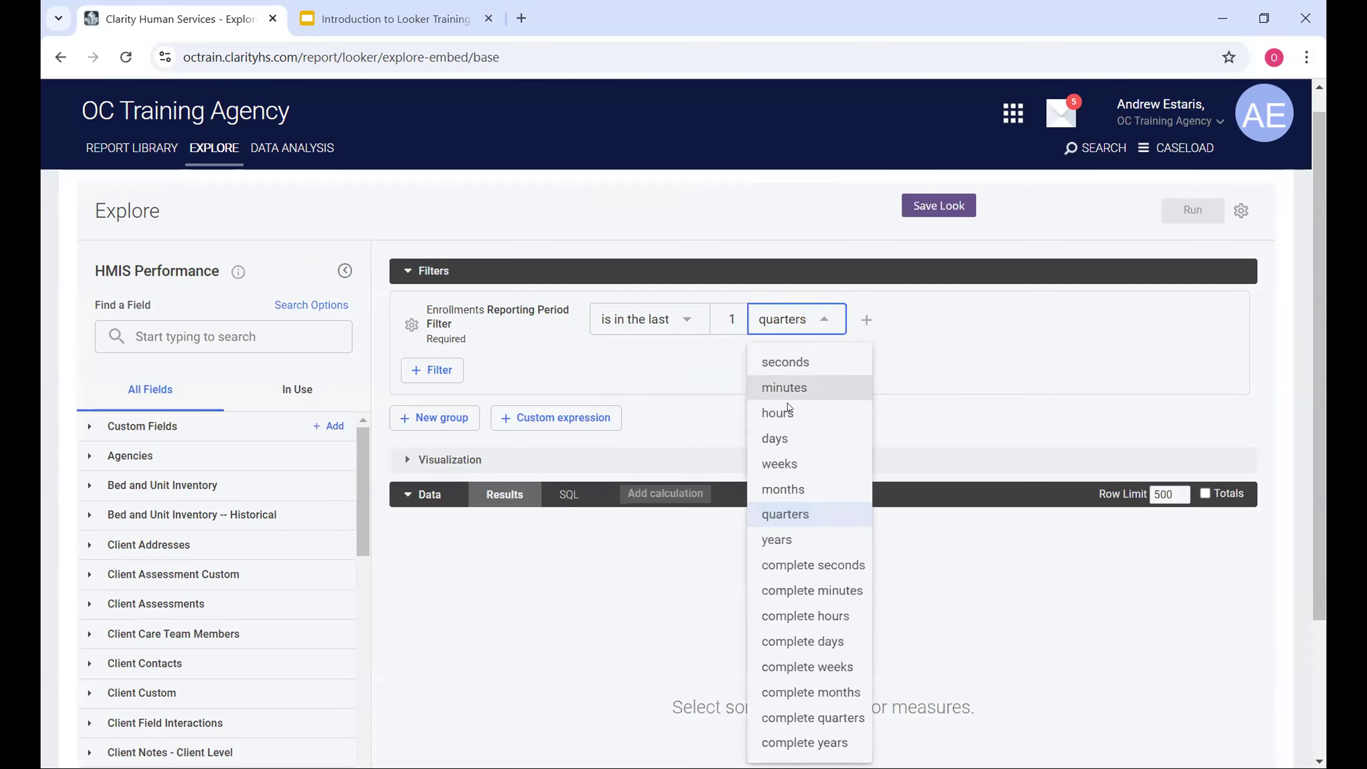
pyautogui.click(776, 437)
pyautogui.click(646, 319)
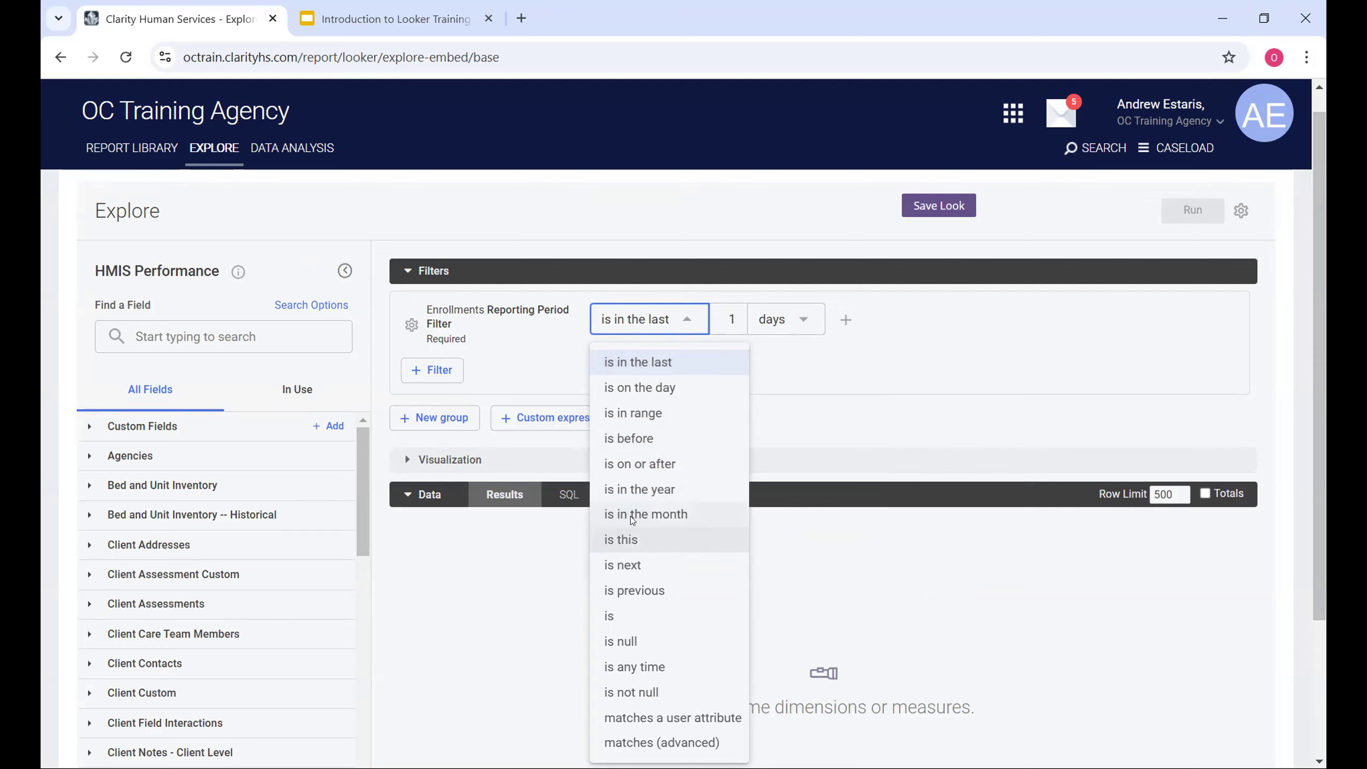
pyautogui.click(635, 616)
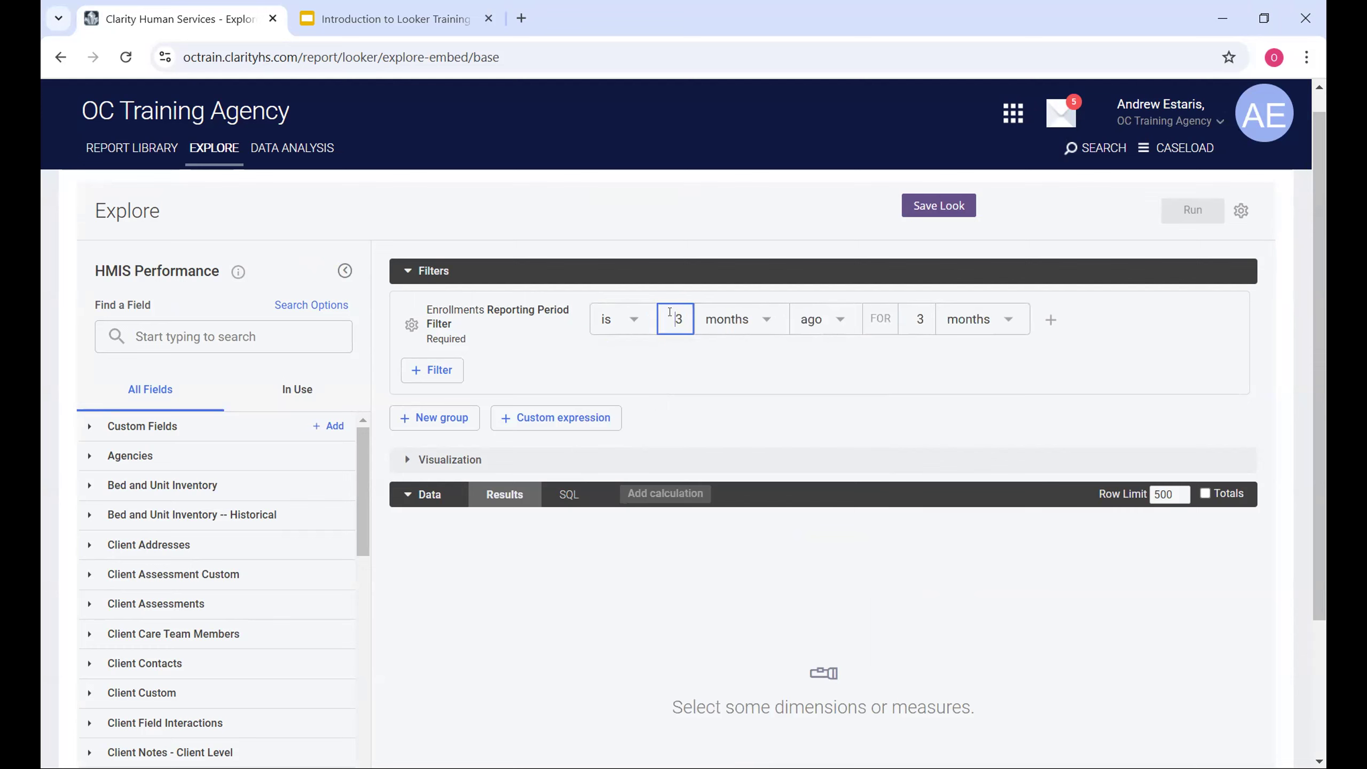
pyautogui.click(627, 323)
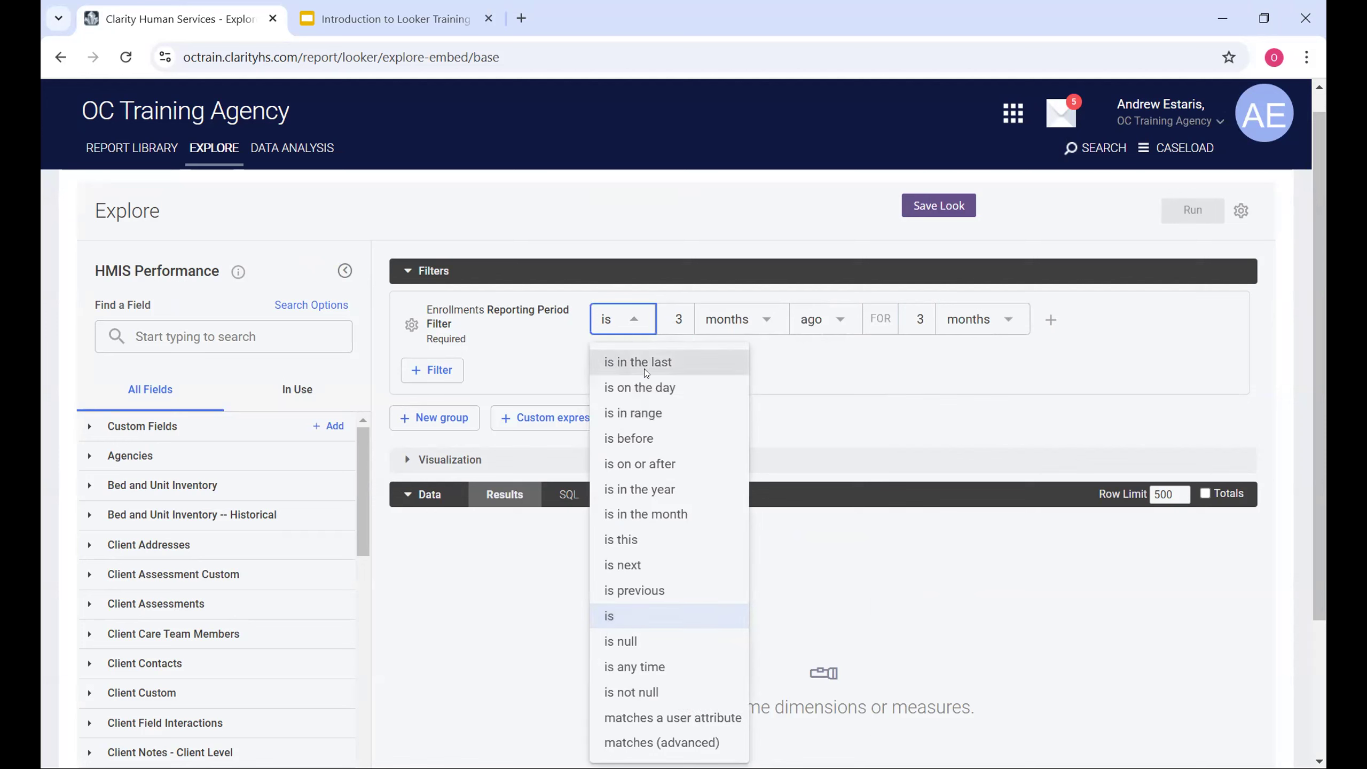
pyautogui.click(652, 387)
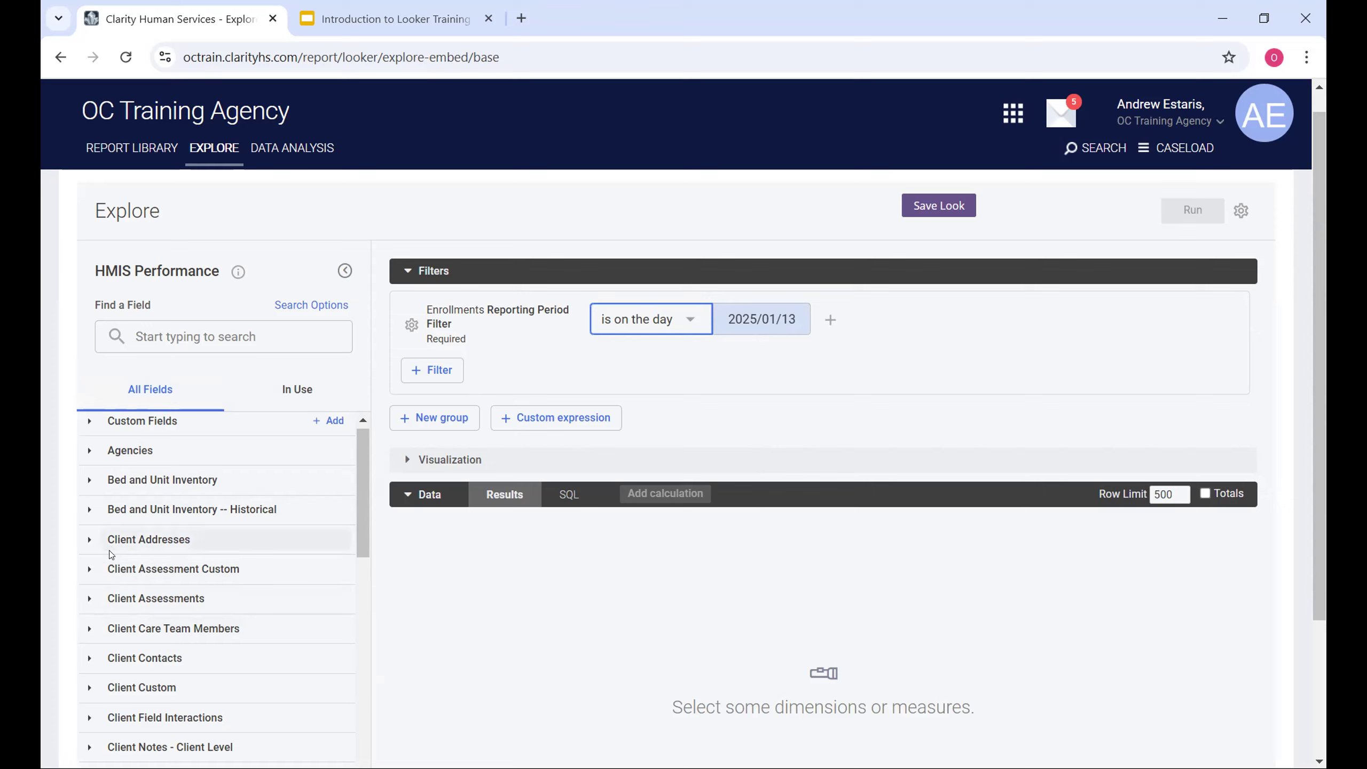
# Add the Enrollments Active in Project field as a filter set to Yes
pyautogui.scroll(-6, 111, 555)
pyautogui.click(159, 568)
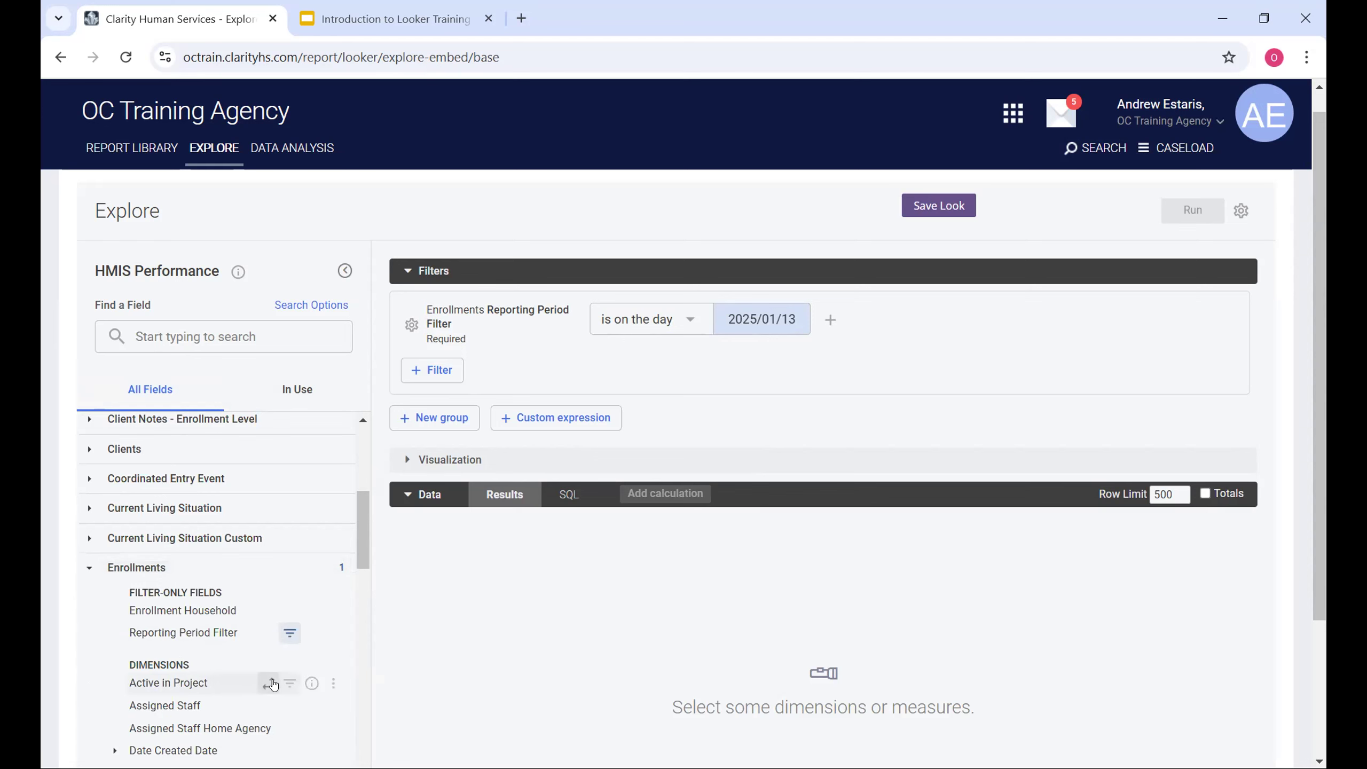
pyautogui.click(282, 689)
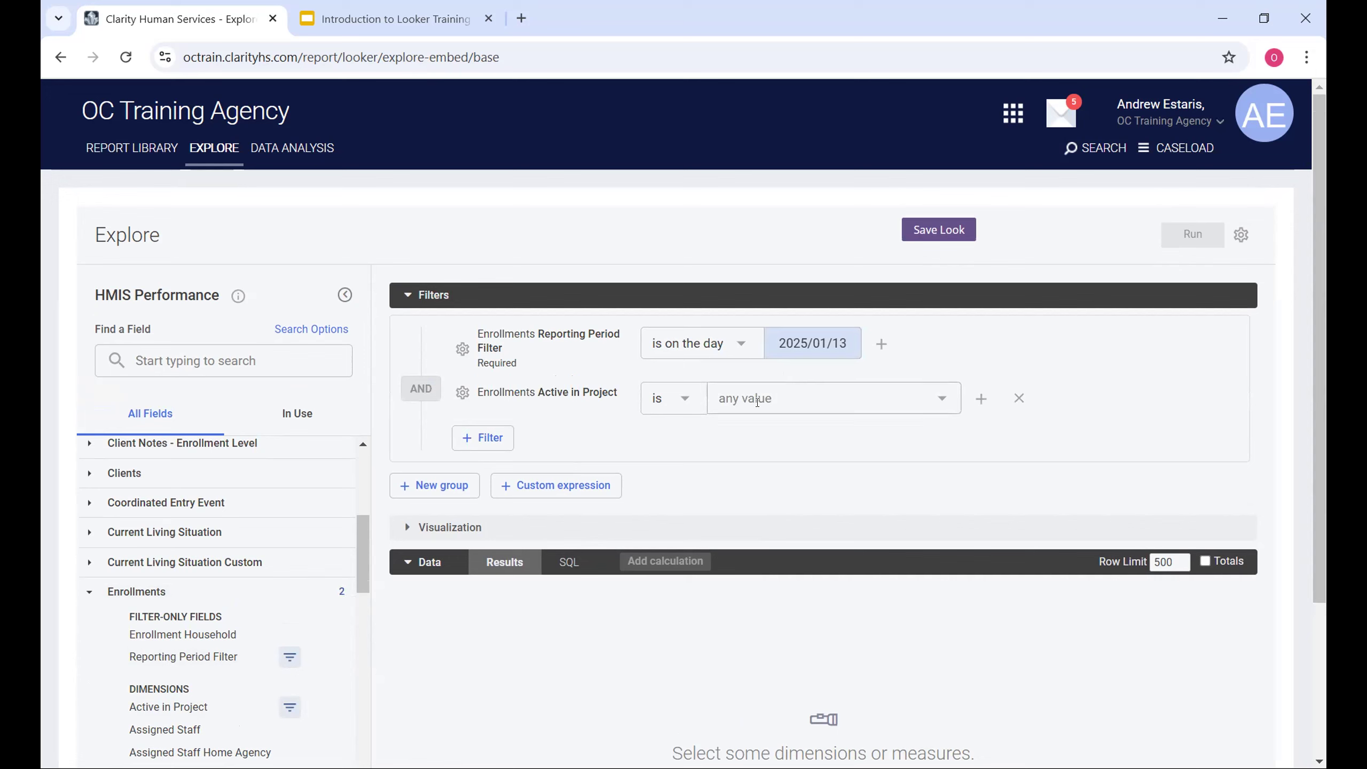
pyautogui.click(775, 403)
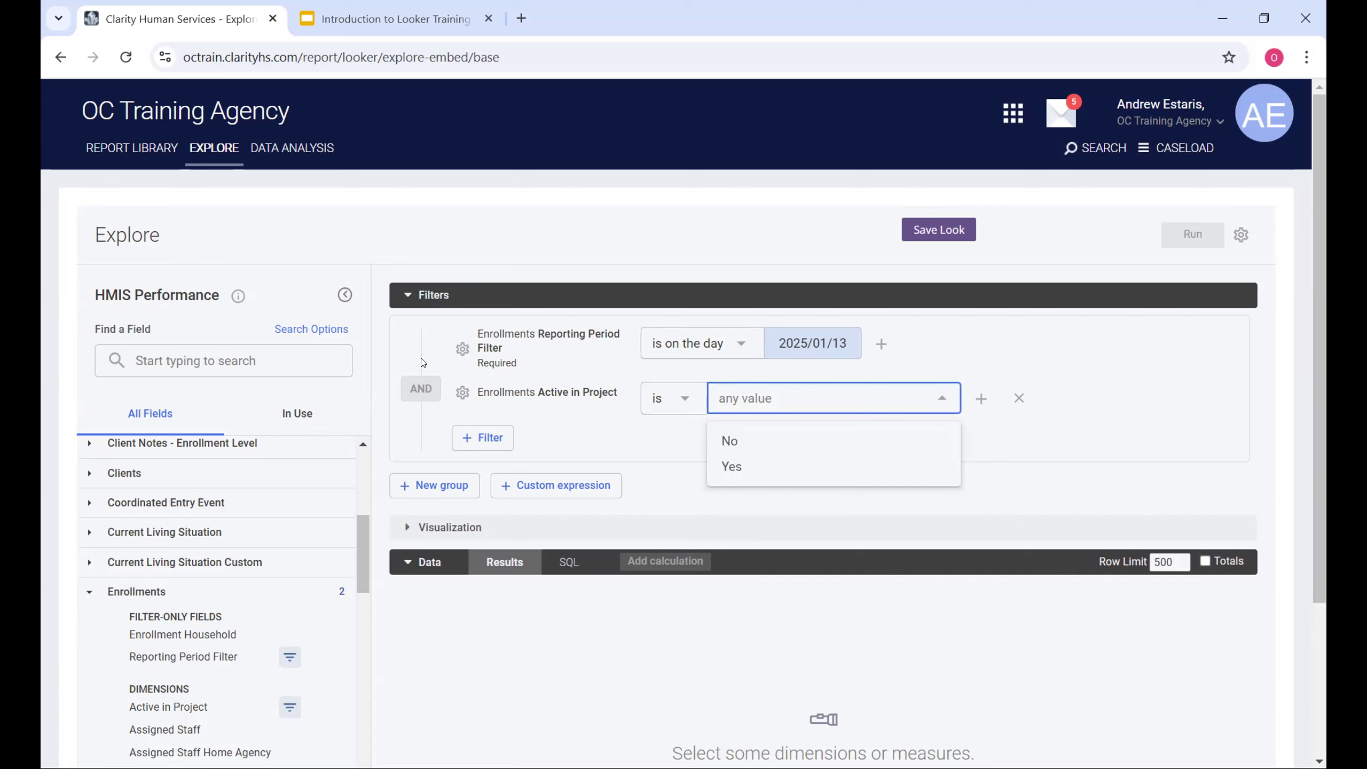
pyautogui.click(743, 472)
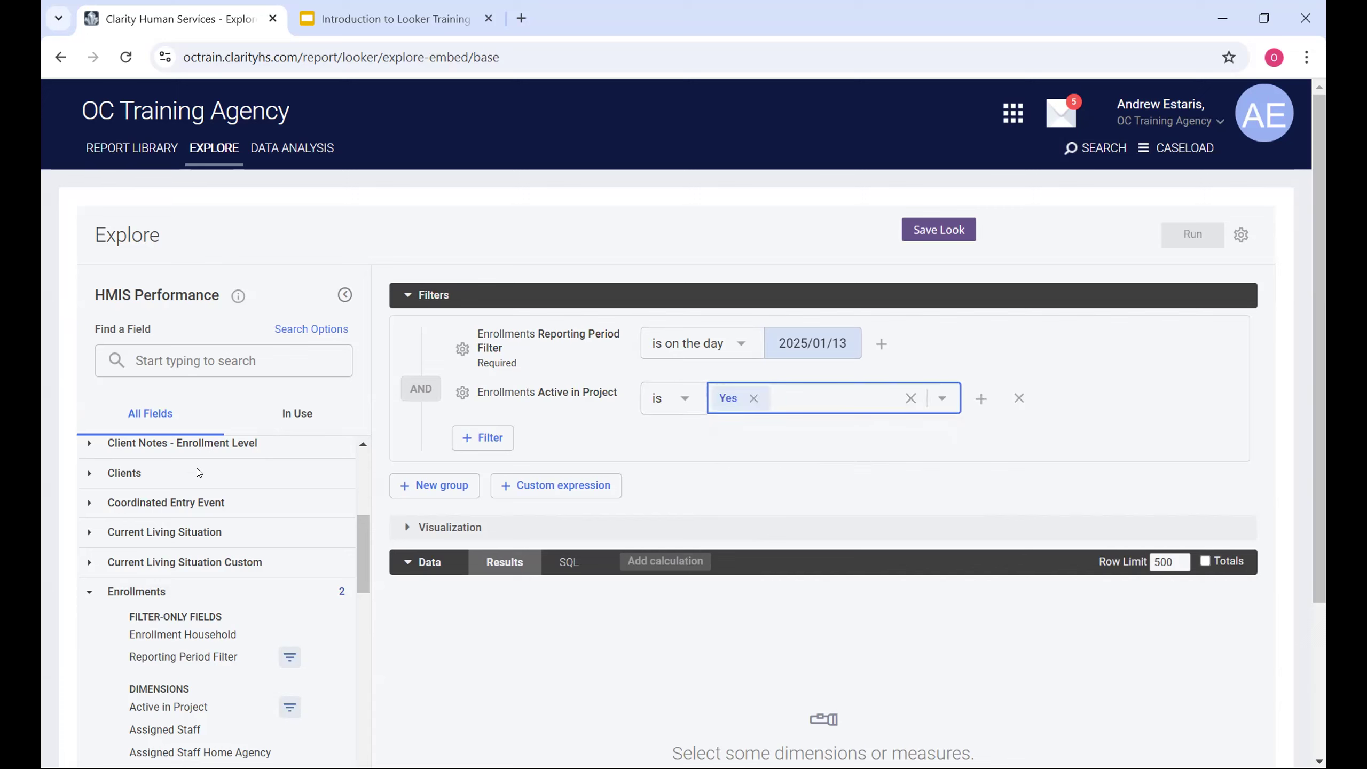
pyautogui.click(591, 437)
# Collapse the Enrollments field group and expand the Clients field group
pyautogui.scroll(-3, 157, 533)
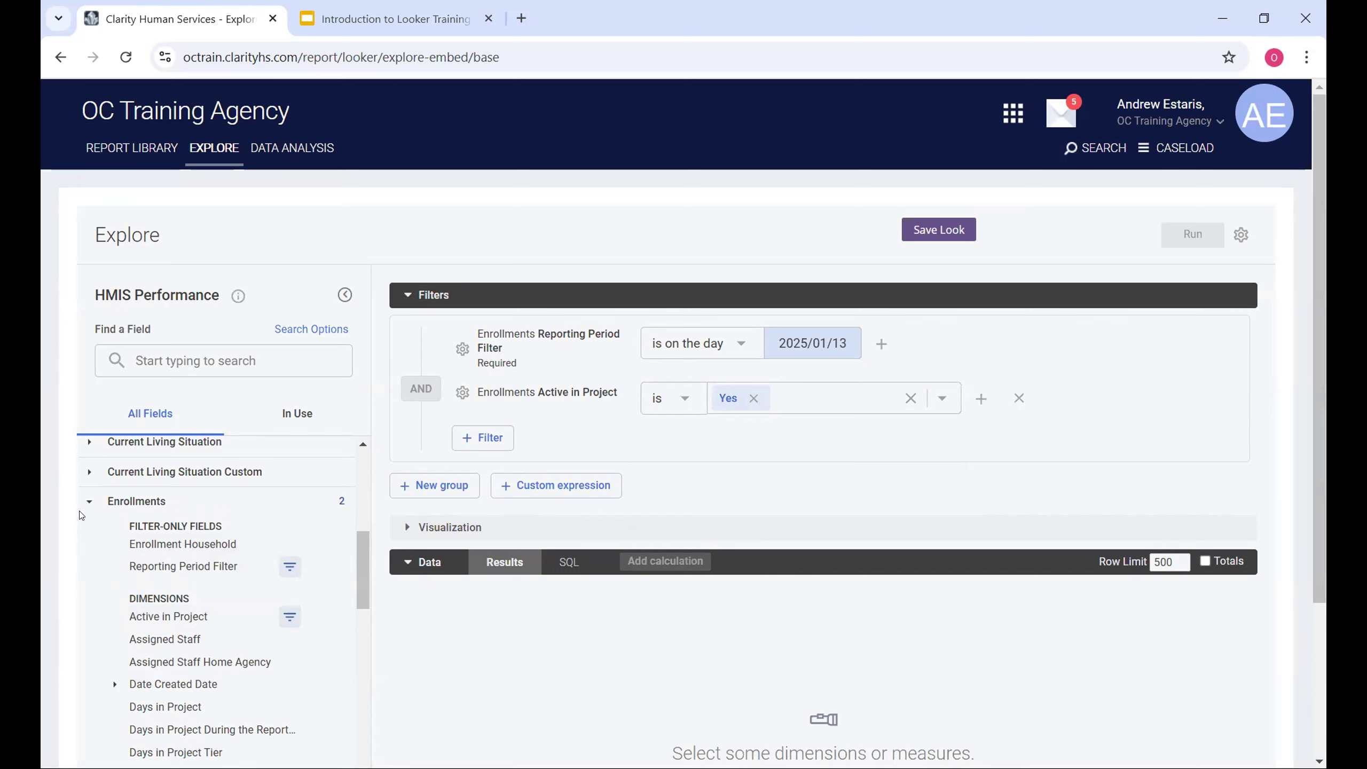
pyautogui.click(89, 502)
pyautogui.scroll(3, 141, 565)
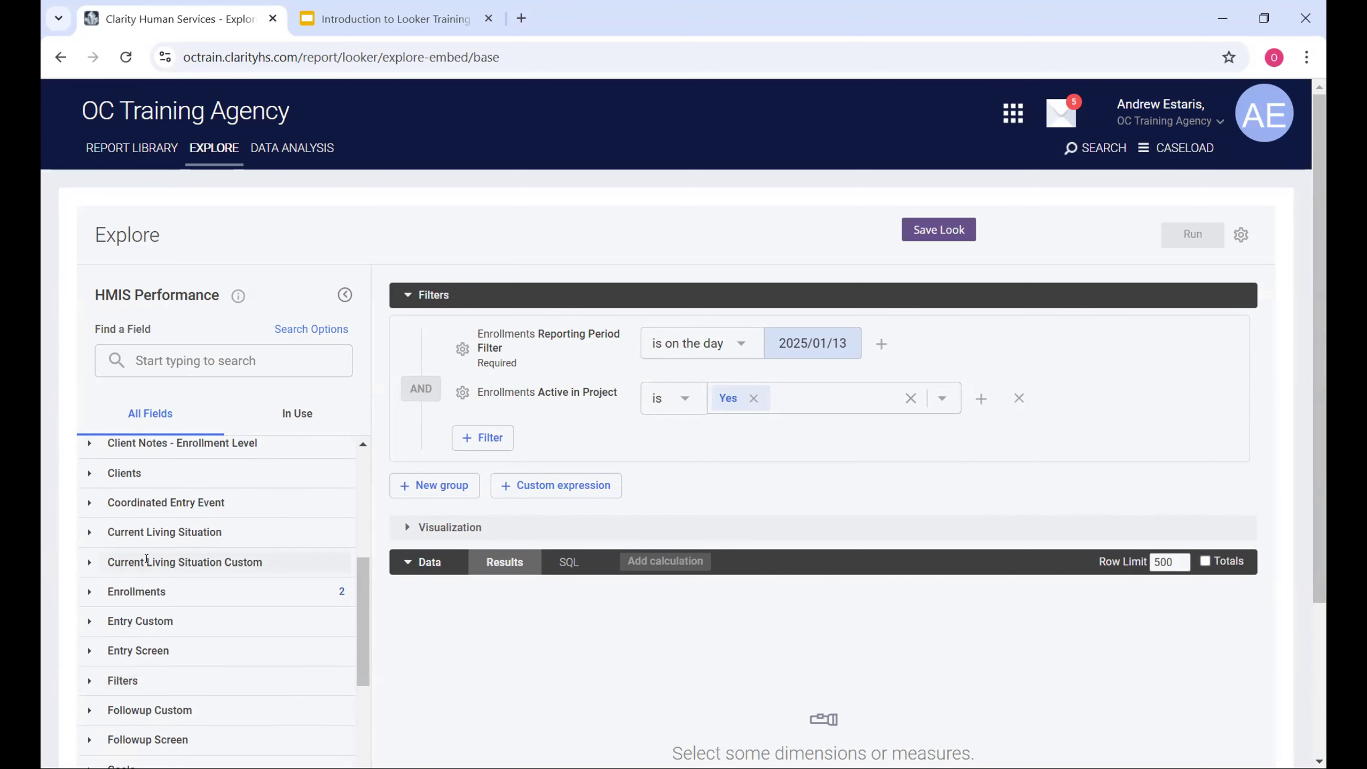
pyautogui.scroll(-2, 124, 511)
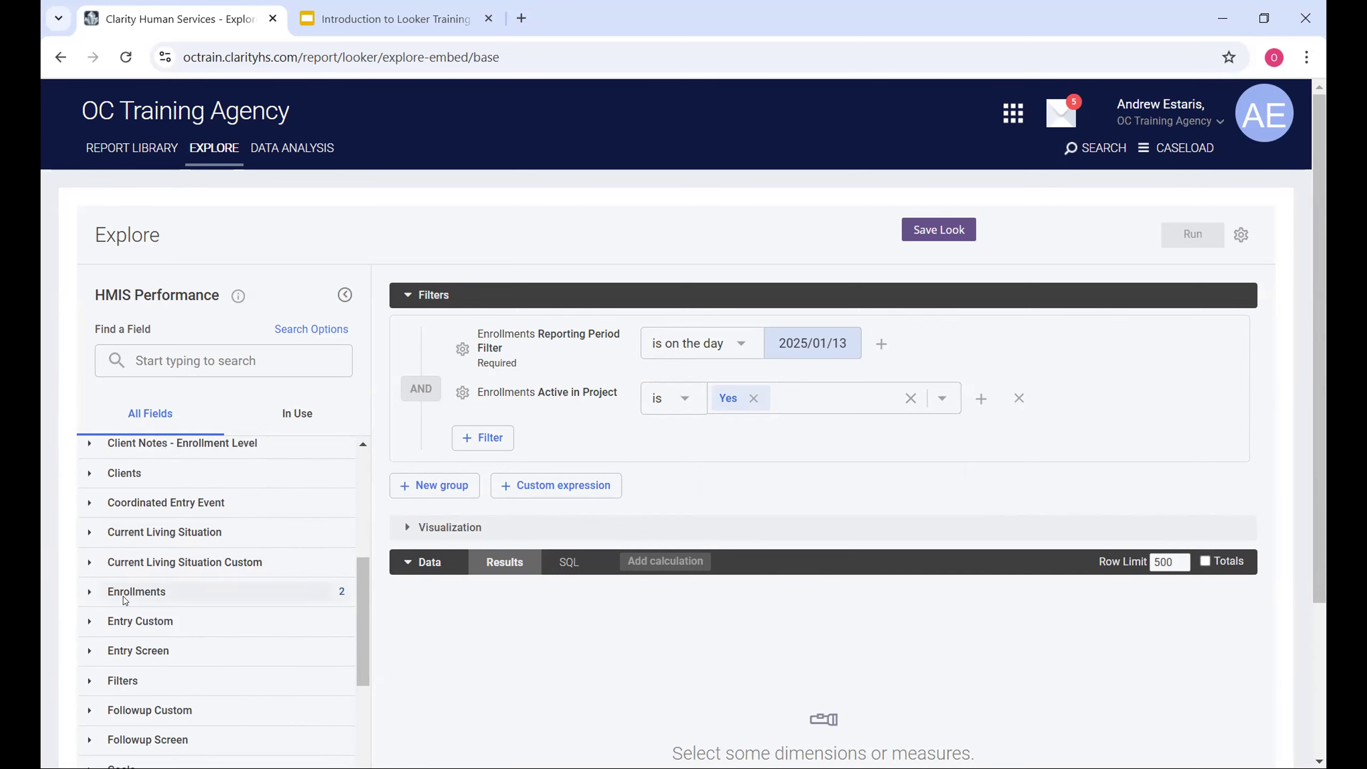
pyautogui.scroll(2, 125, 598)
pyautogui.click(121, 563)
# Add the Unique Identifier dimension from the Clients group to the results as a column
pyautogui.scroll(-6, 181, 574)
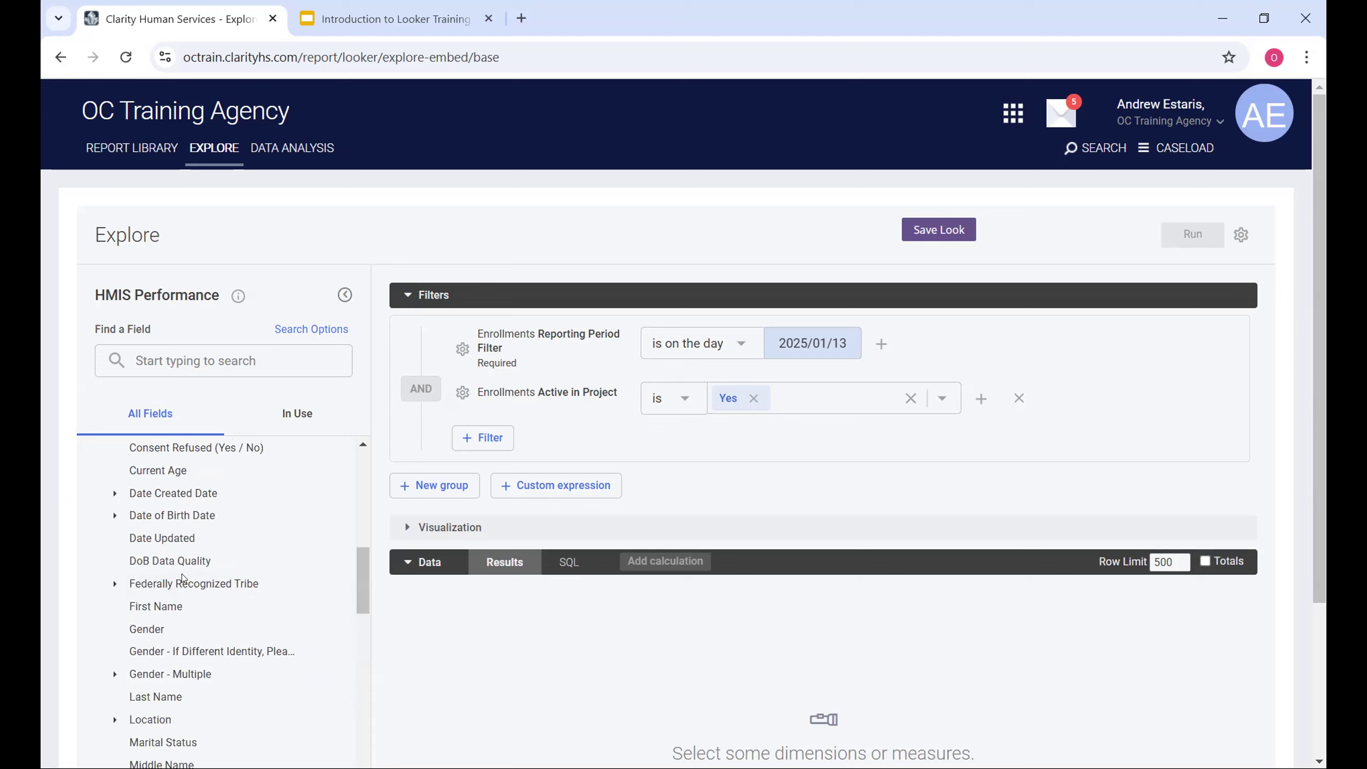
pyautogui.scroll(5, 182, 574)
pyautogui.scroll(-3, 202, 561)
pyautogui.scroll(4, 202, 561)
pyautogui.scroll(-2, 166, 577)
pyautogui.scroll(-5, 167, 579)
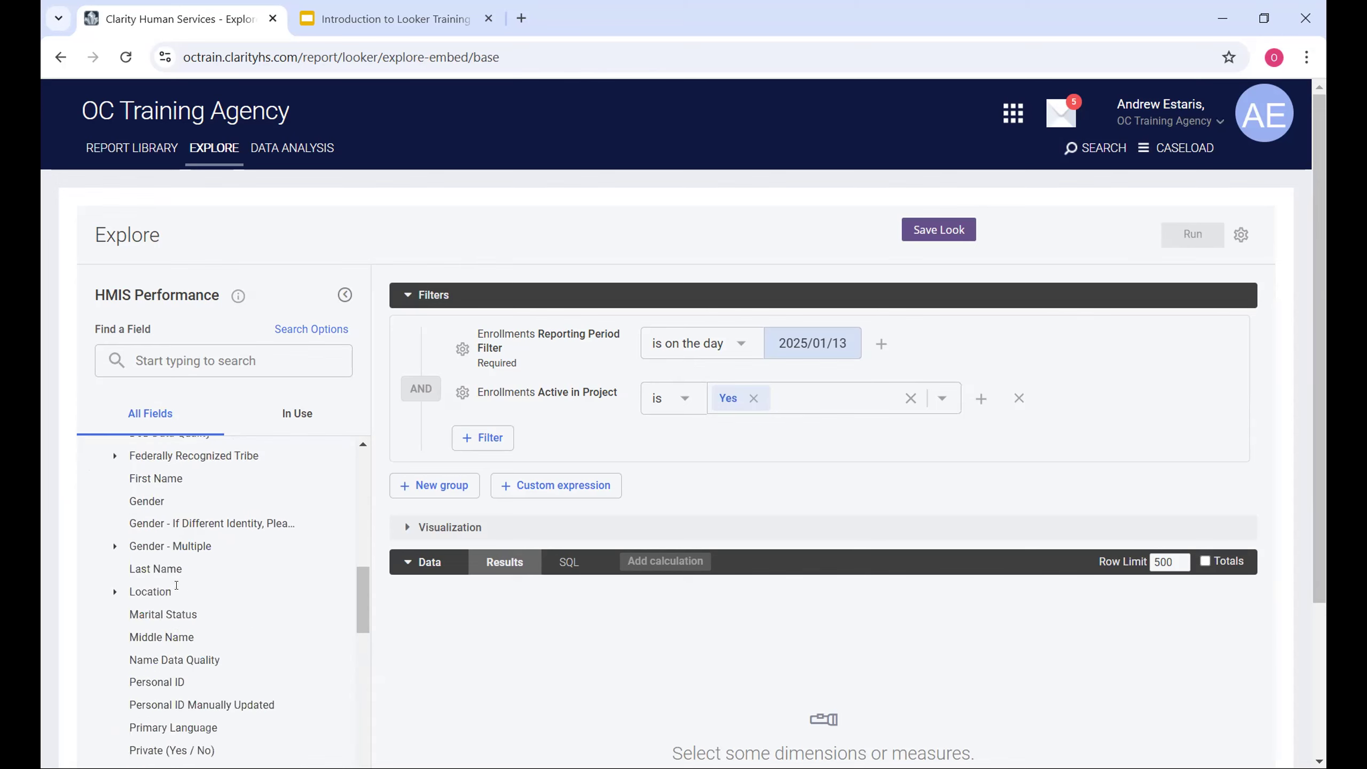
pyautogui.scroll(-2, 172, 560)
pyautogui.scroll(2, 170, 563)
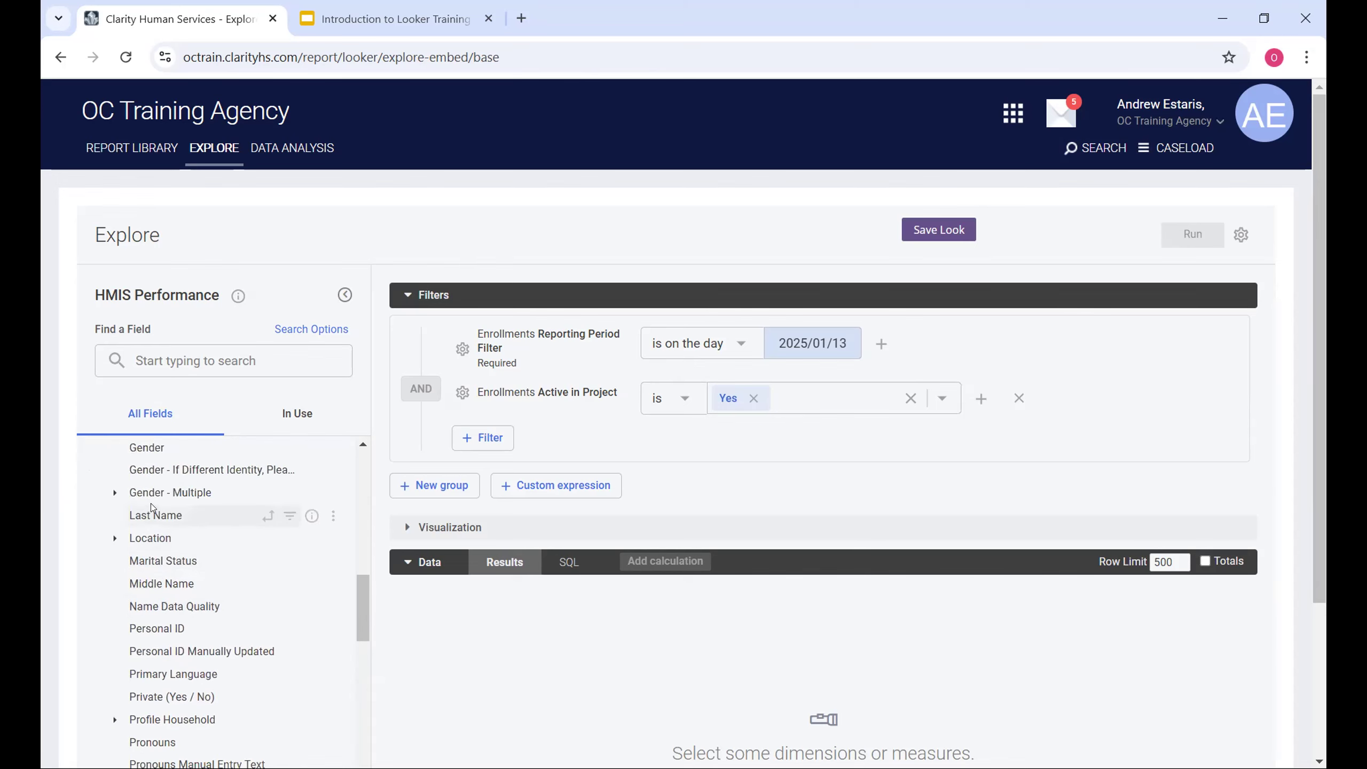
pyautogui.scroll(-2, 169, 563)
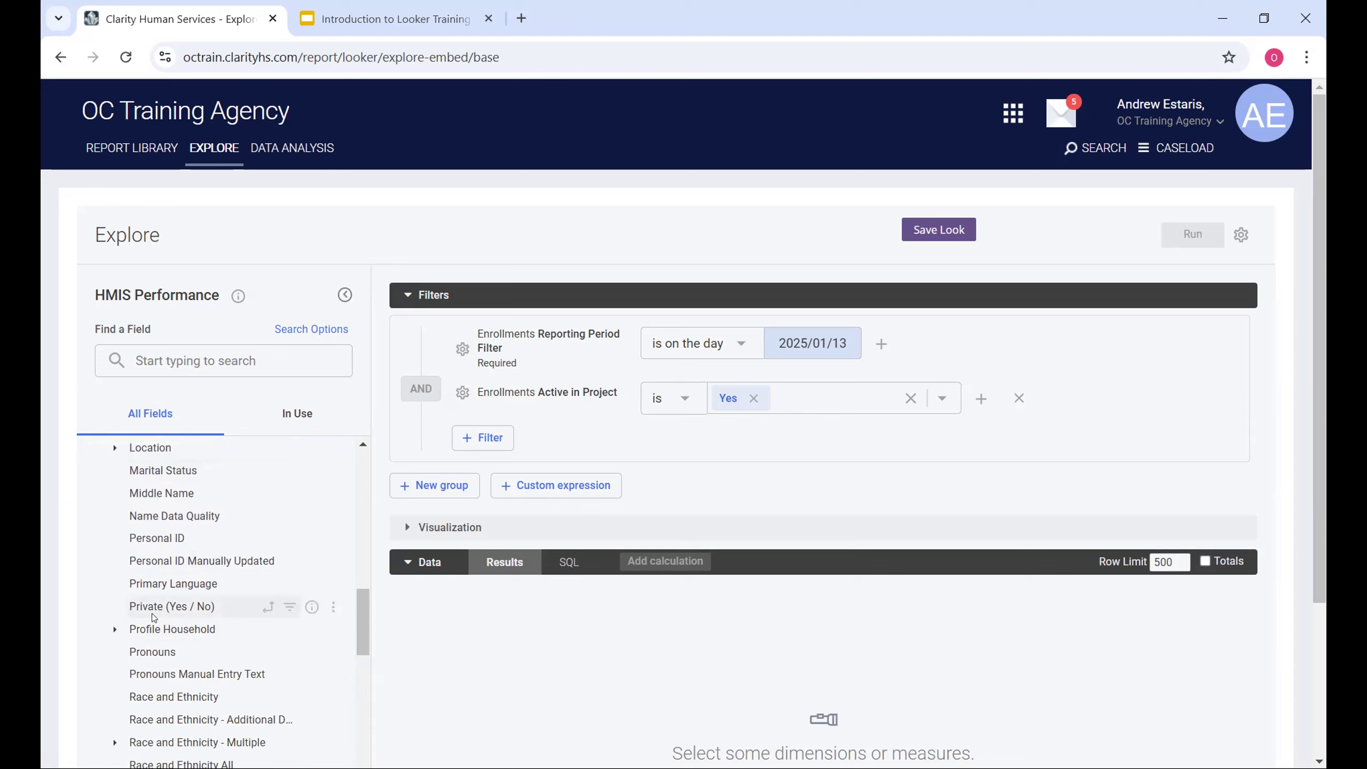
pyautogui.scroll(-2, 155, 618)
pyautogui.scroll(-4, 156, 619)
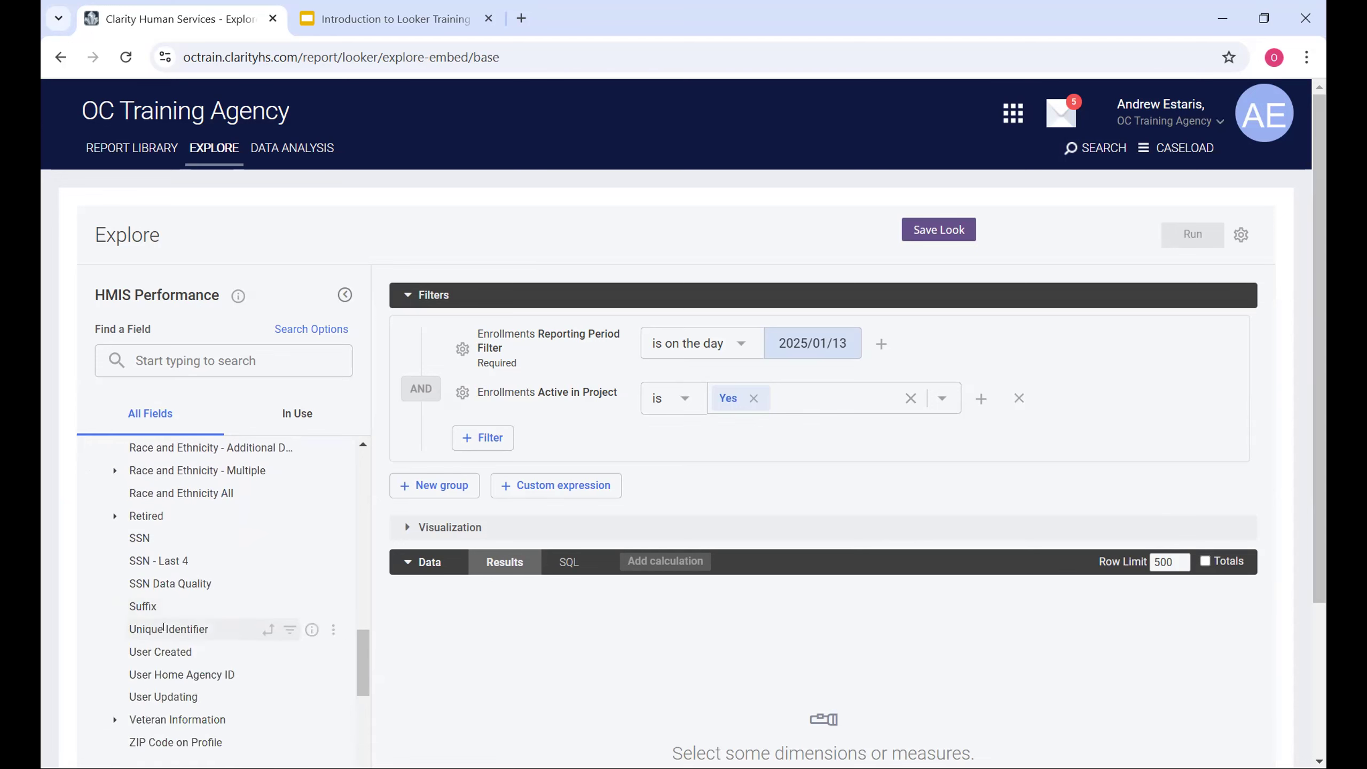
pyautogui.click(163, 628)
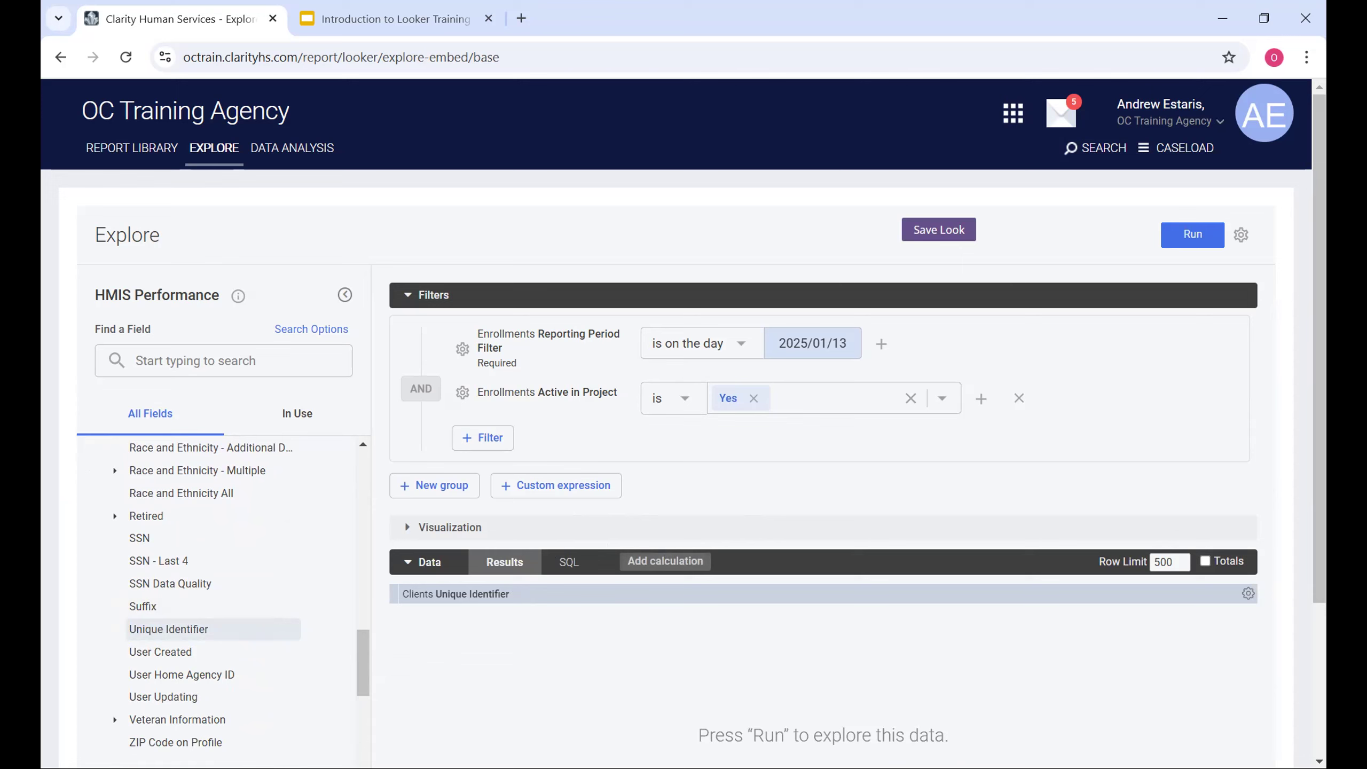
# Search the fields for "household type" and add the Household Type field under Clients, Profile Household as a filter
pyautogui.scroll(10, 286, 579)
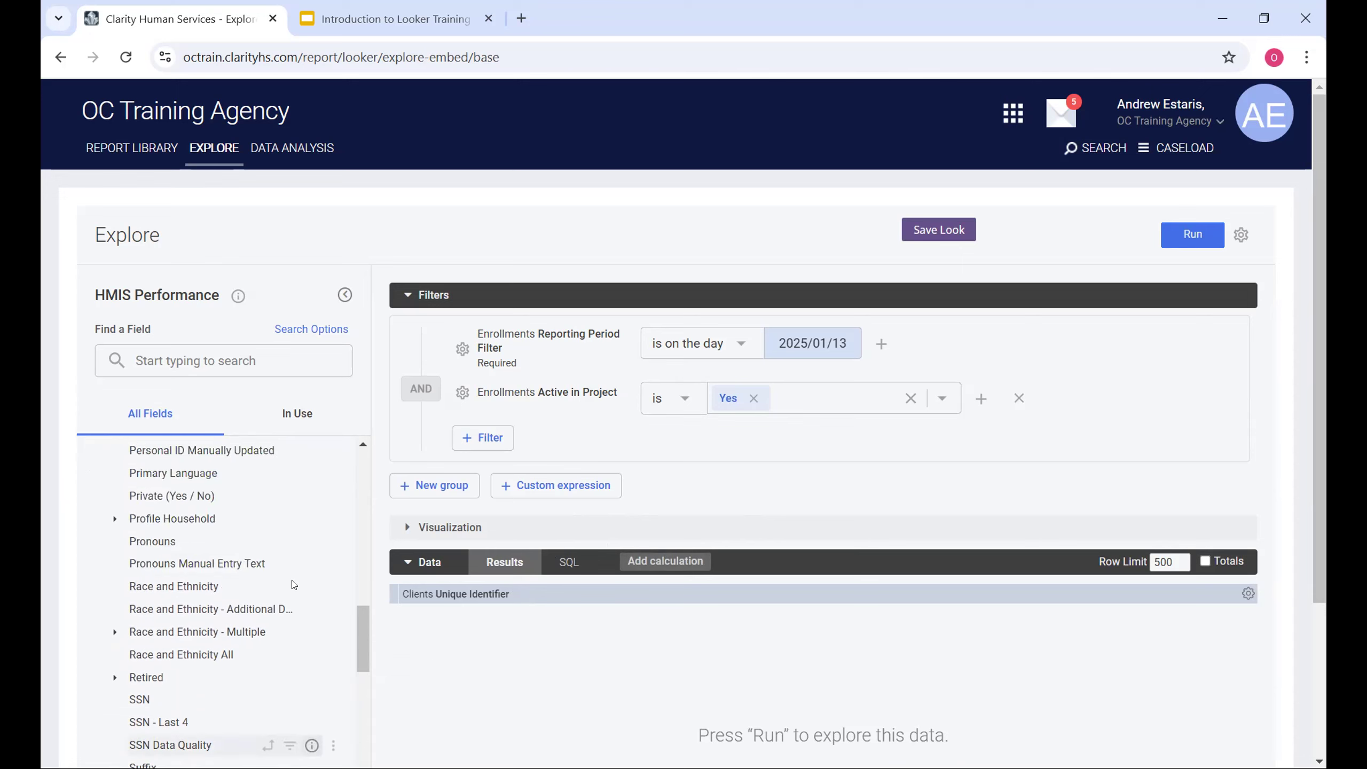
pyautogui.scroll(5, 243, 573)
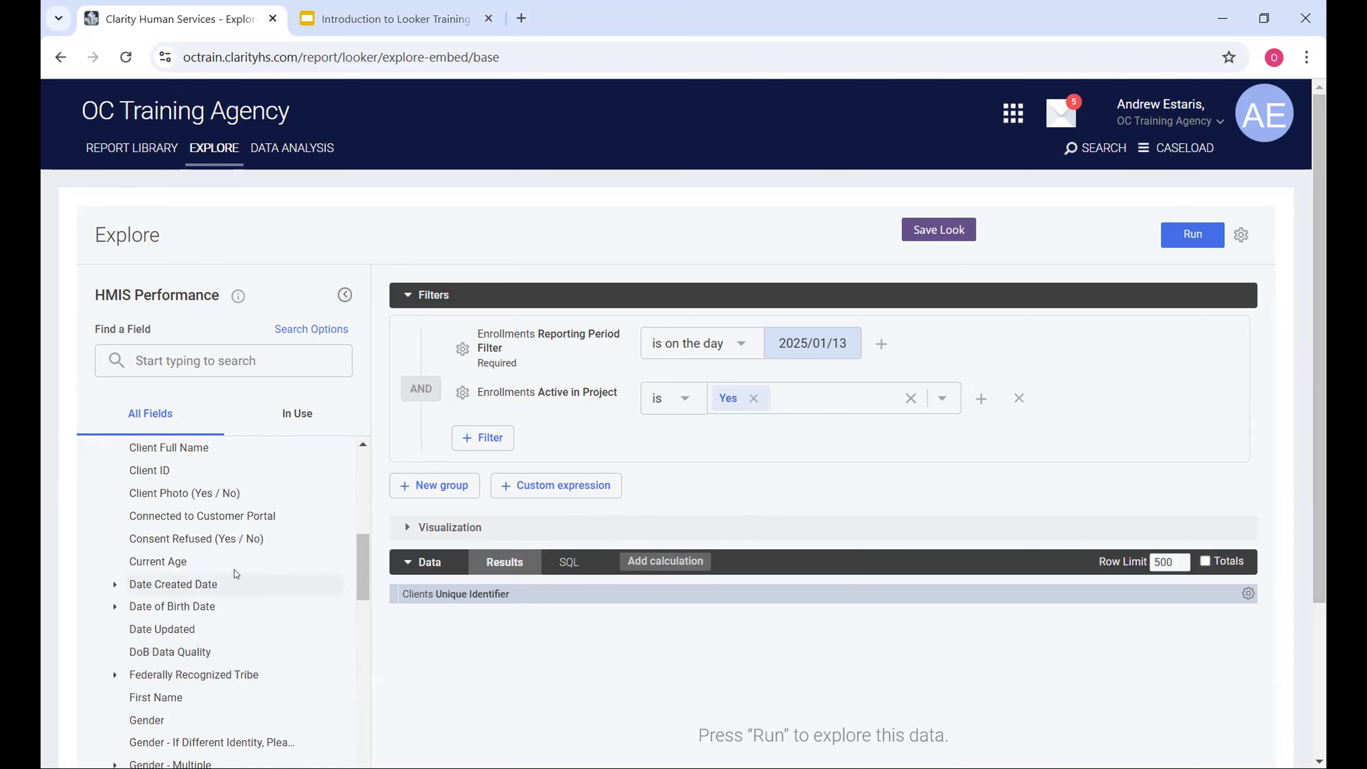
pyautogui.click(213, 361)
pyautogui.write('house')
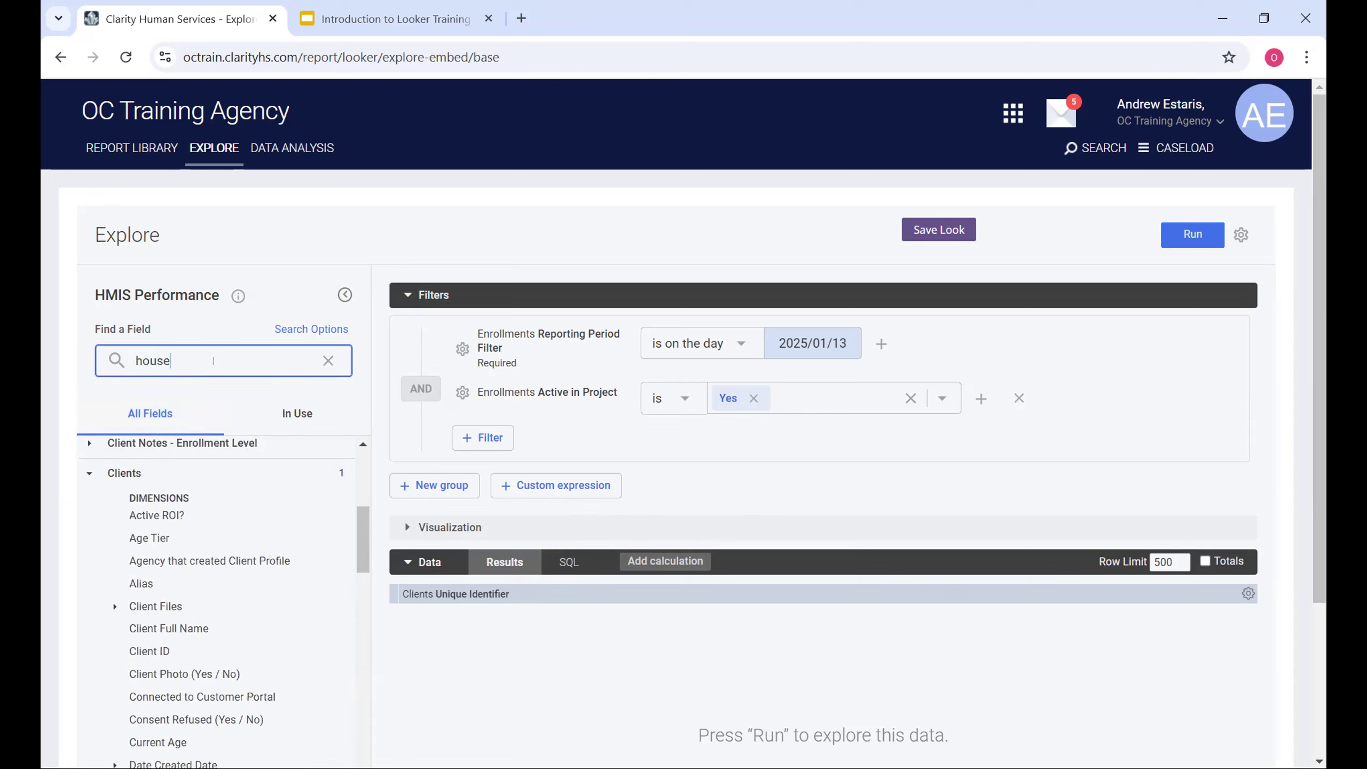
pyautogui.write('t')
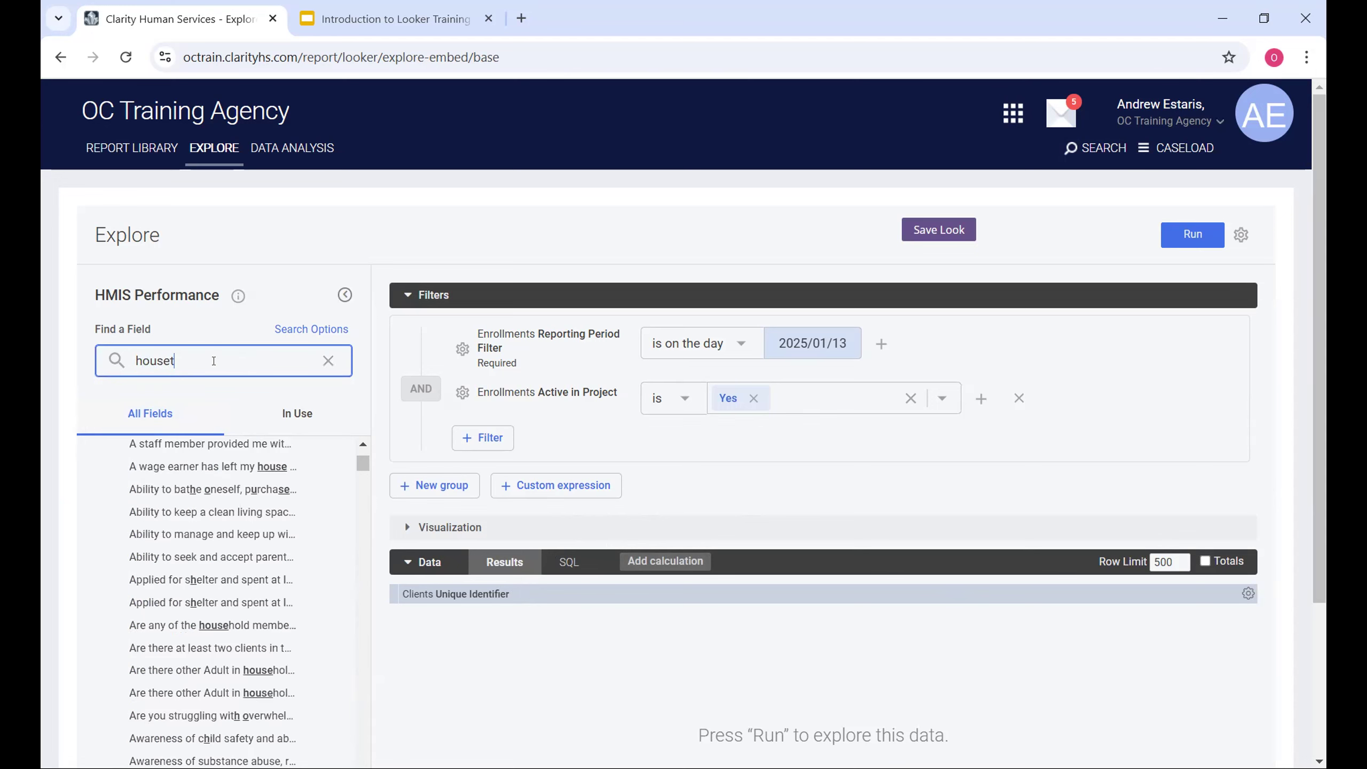
pyautogui.press('BackSpace')
pyautogui.write('hold type')
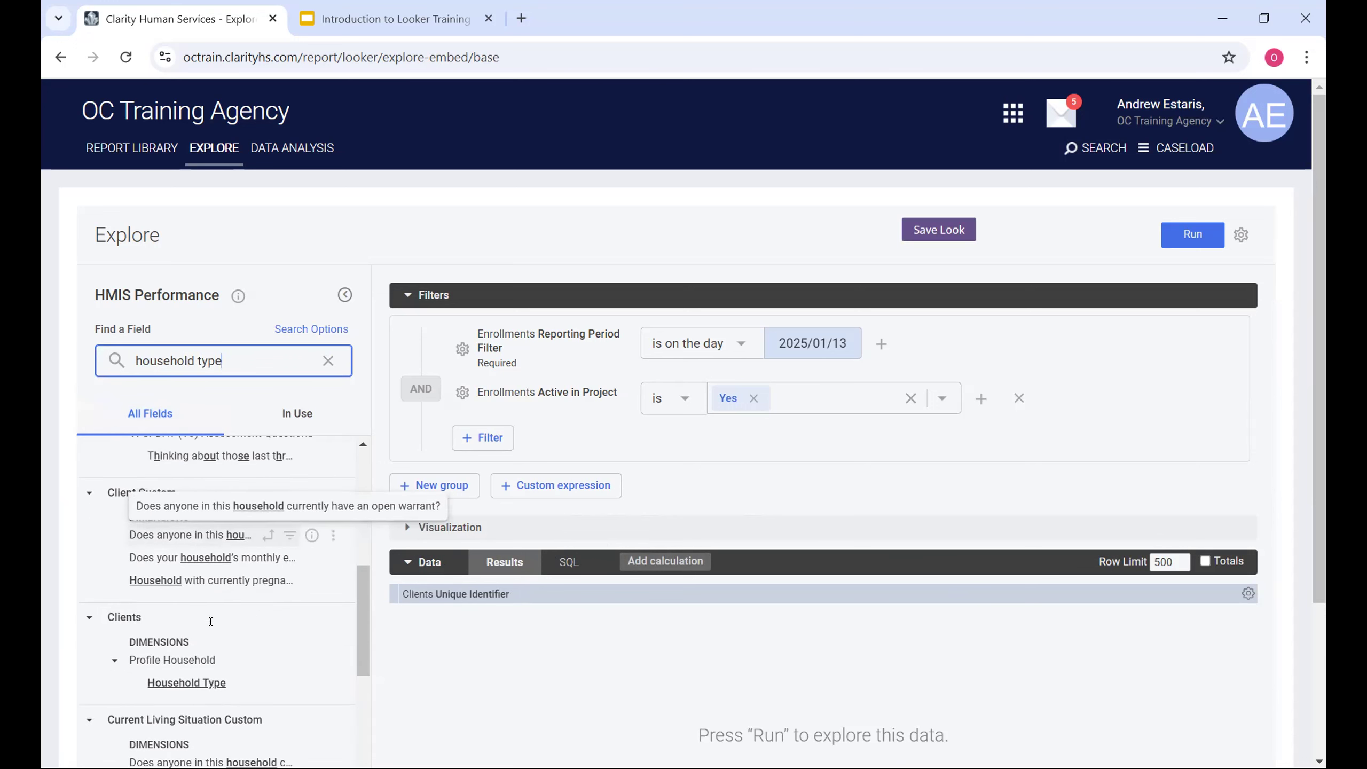
pyautogui.scroll(-2, 210, 621)
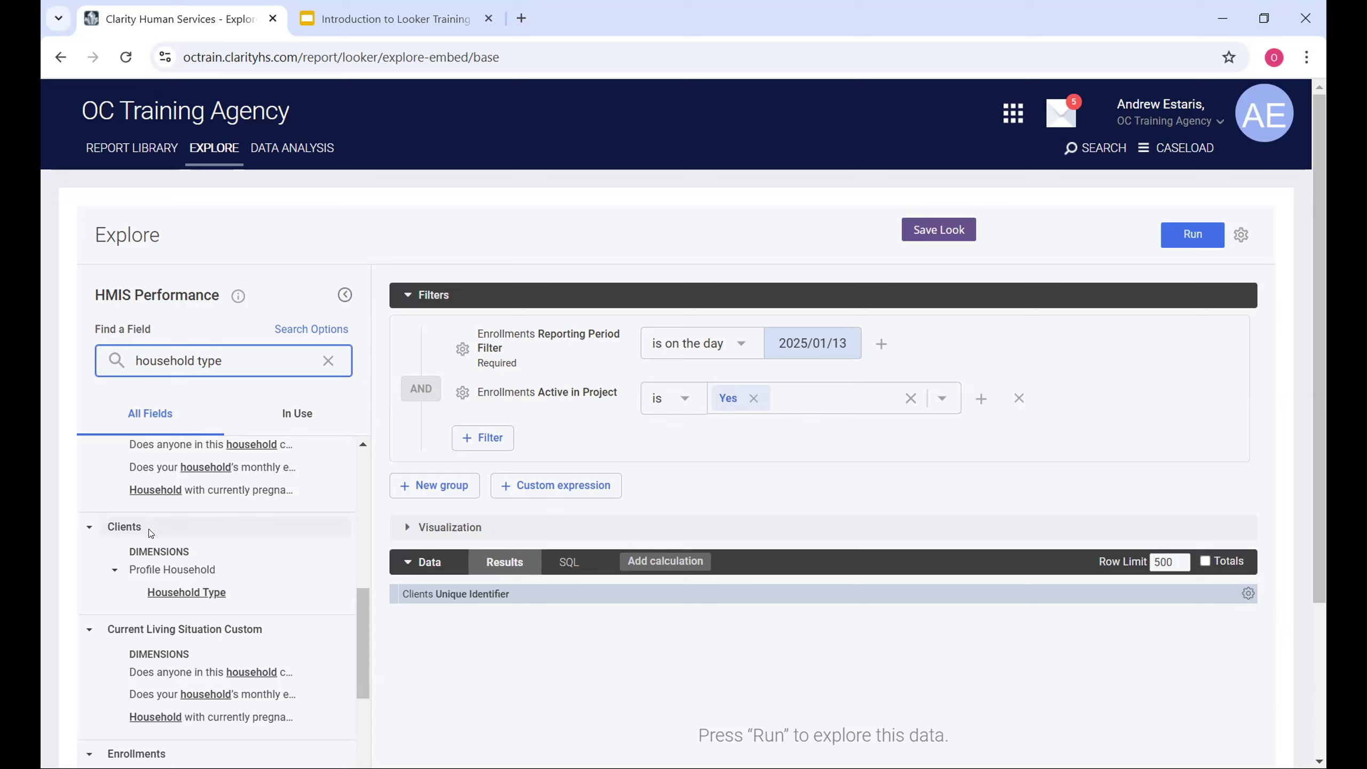
pyautogui.click(290, 593)
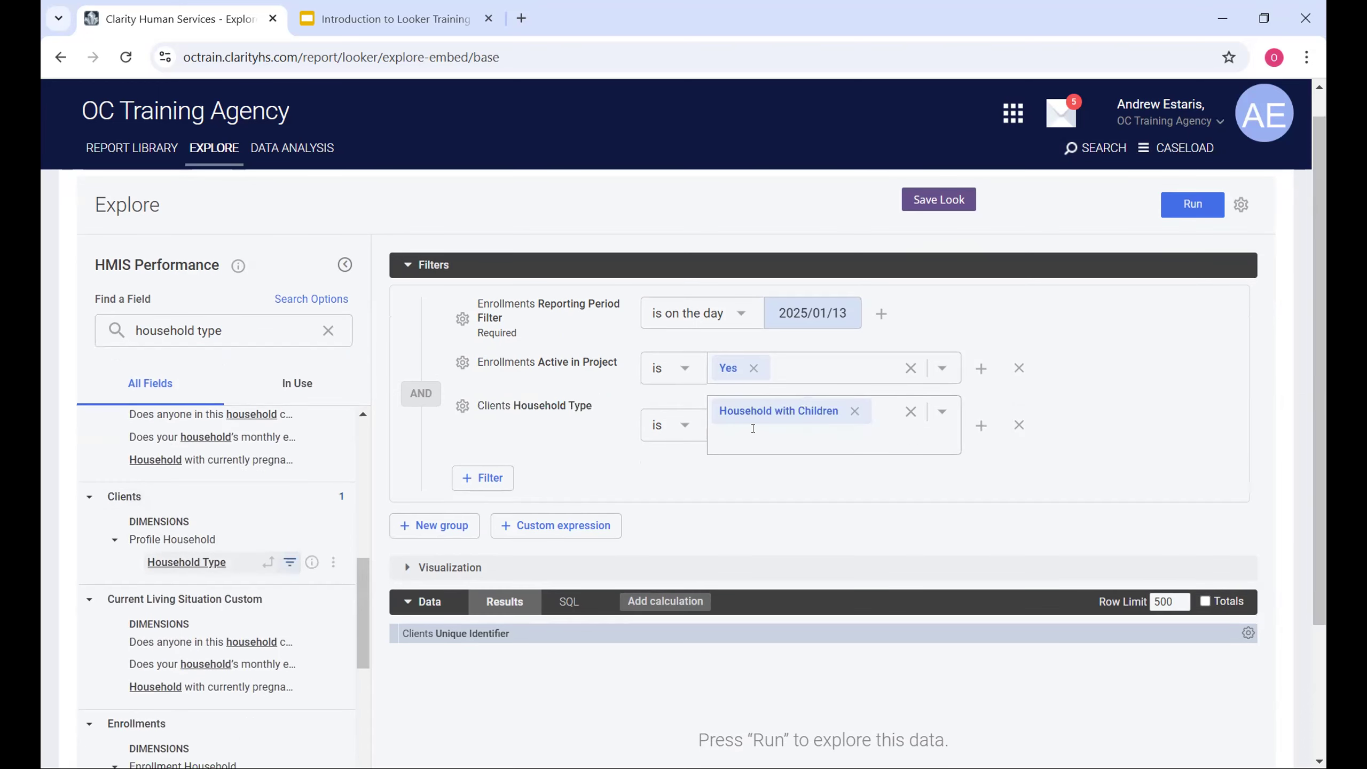
# Replace the value of the Clients Household Type filter with Household without Children
pyautogui.click(854, 411)
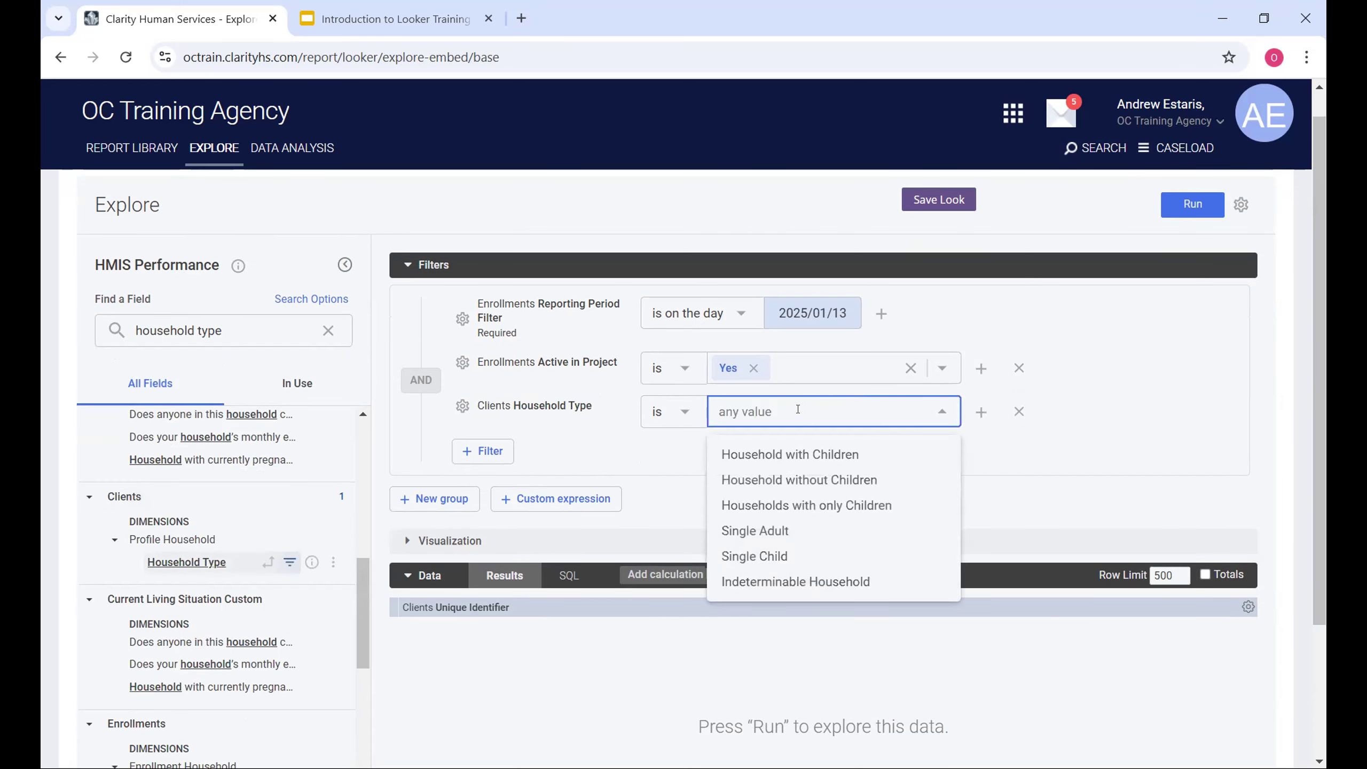
pyautogui.write('households without')
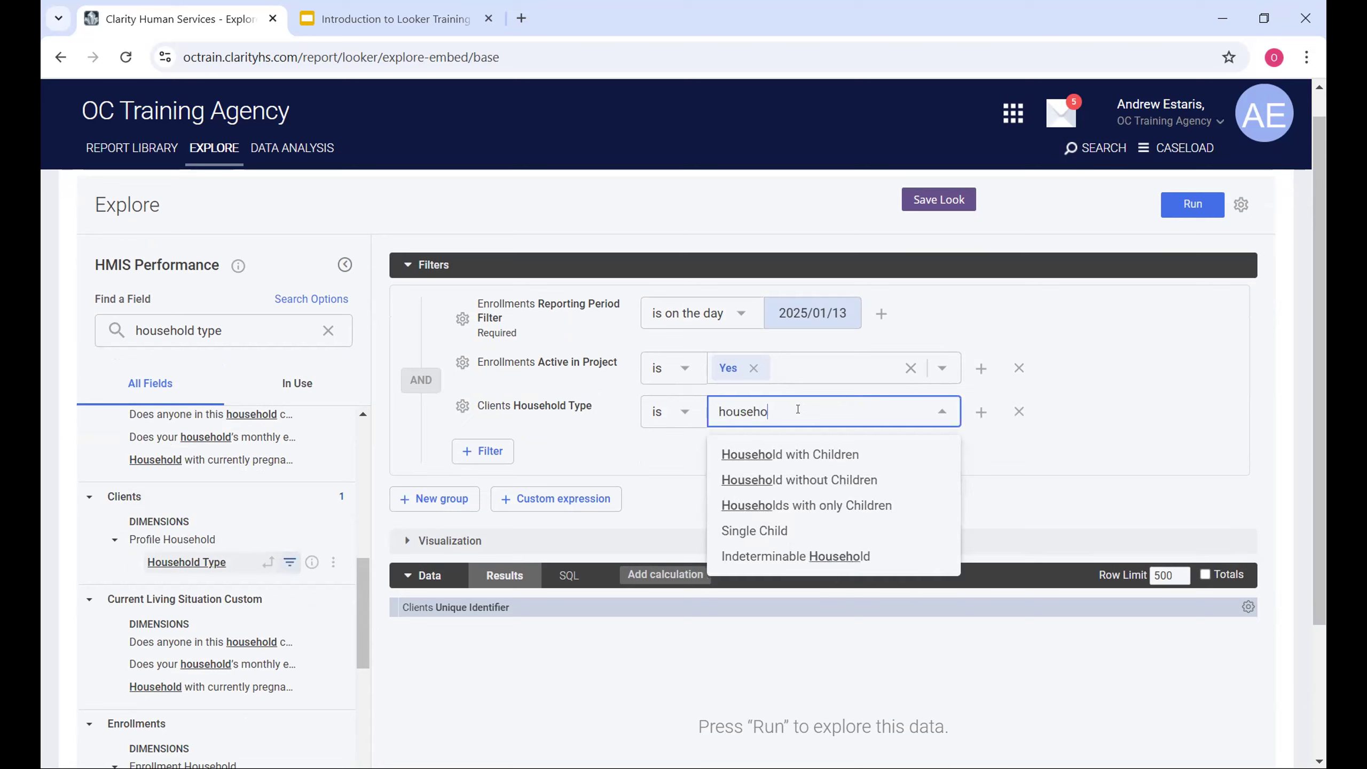
pyautogui.press('BackSpace')
pyautogui.press('BackSpace')
pyautogui.press('BackSpace')
pyautogui.press('BackSpace')
pyautogui.press('BackSpace')
pyautogui.press('BackSpace')
pyautogui.press('BackSpace')
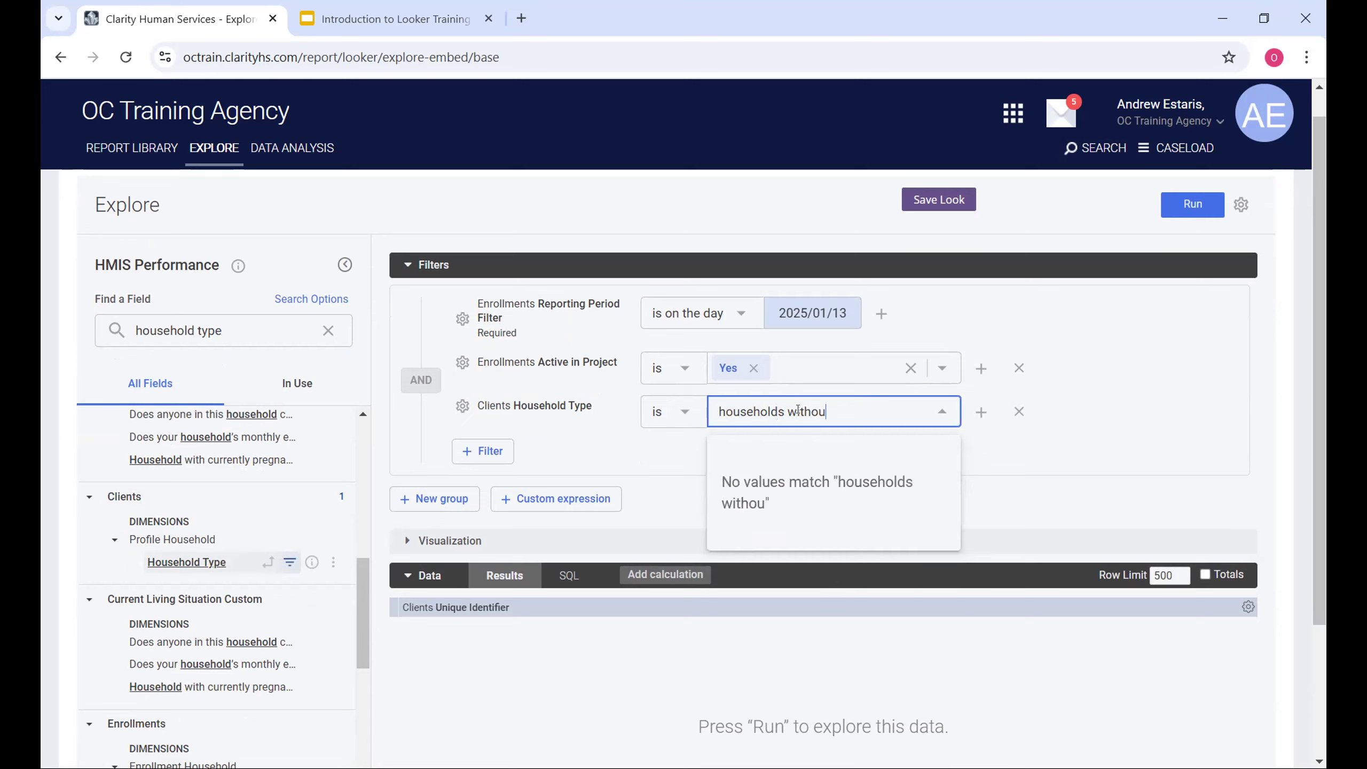
pyautogui.press('BackSpace')
pyautogui.press('BackSpace')
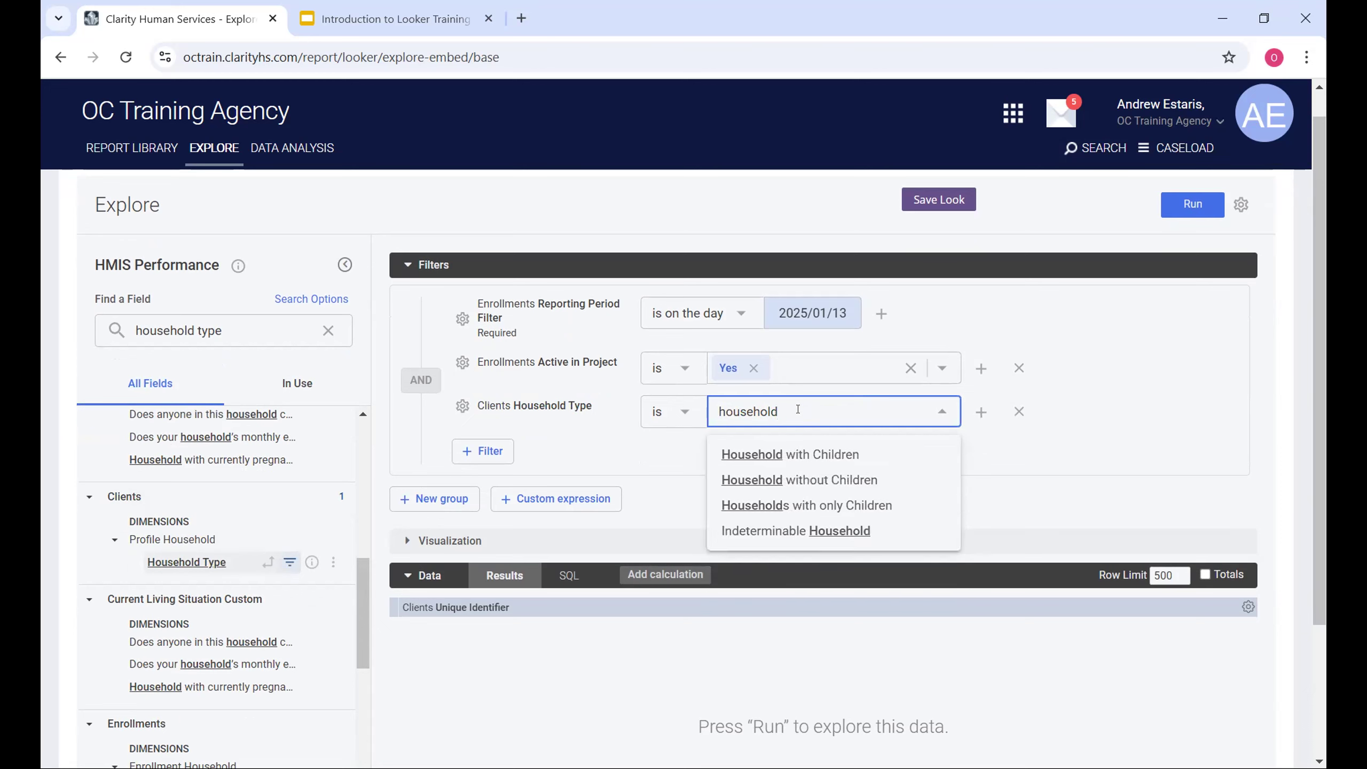
pyautogui.click(818, 477)
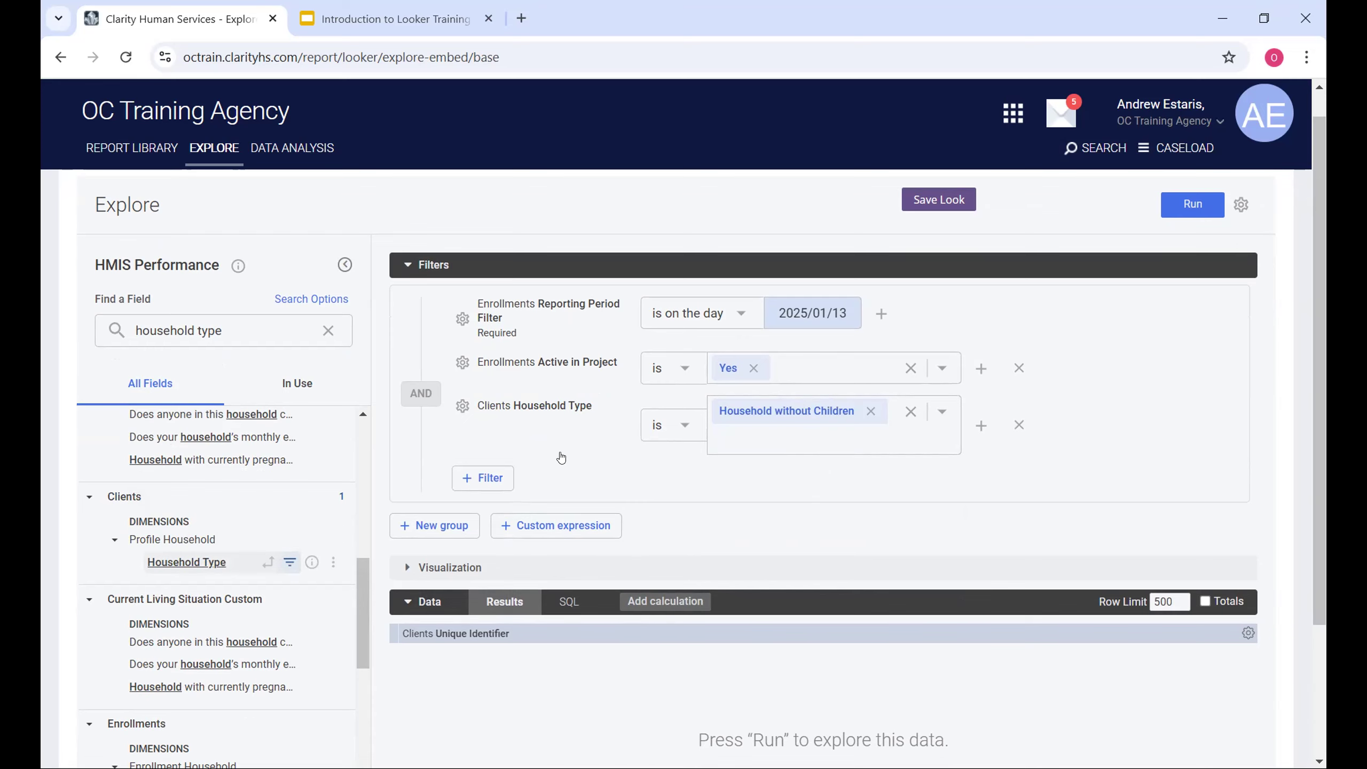
pyautogui.click(491, 477)
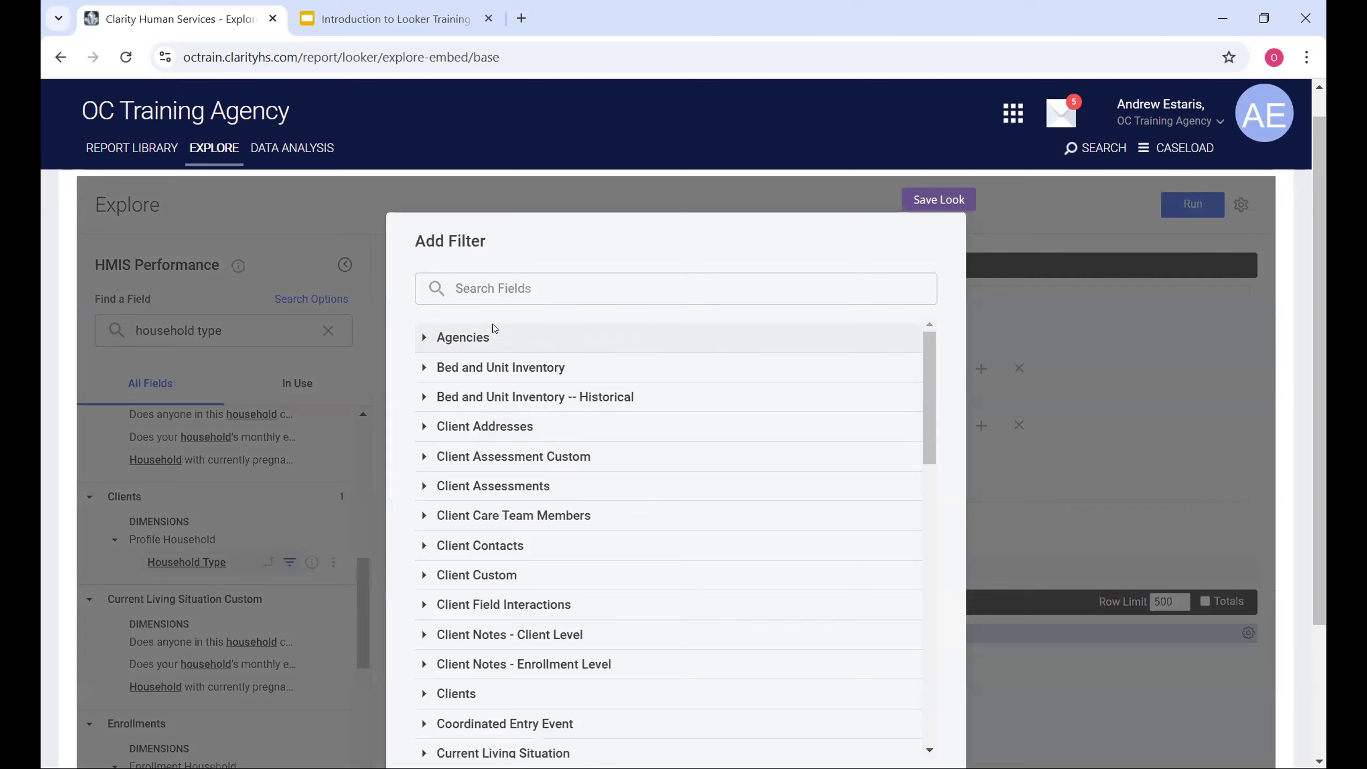
pyautogui.write('hous')
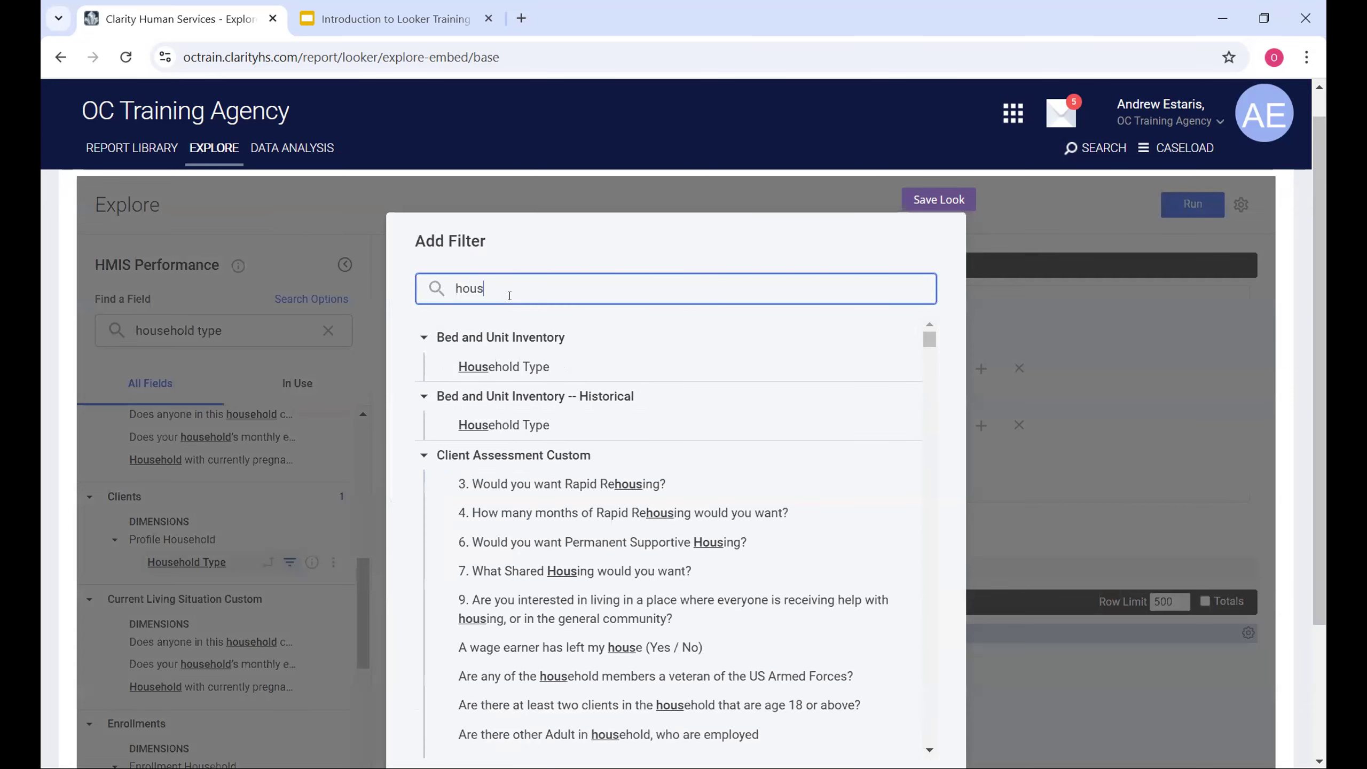
pyautogui.press('BackSpace')
pyautogui.press('BackSpace')
pyautogui.press('BackSpace')
pyautogui.press('BackSpace')
pyautogui.write('head hou')
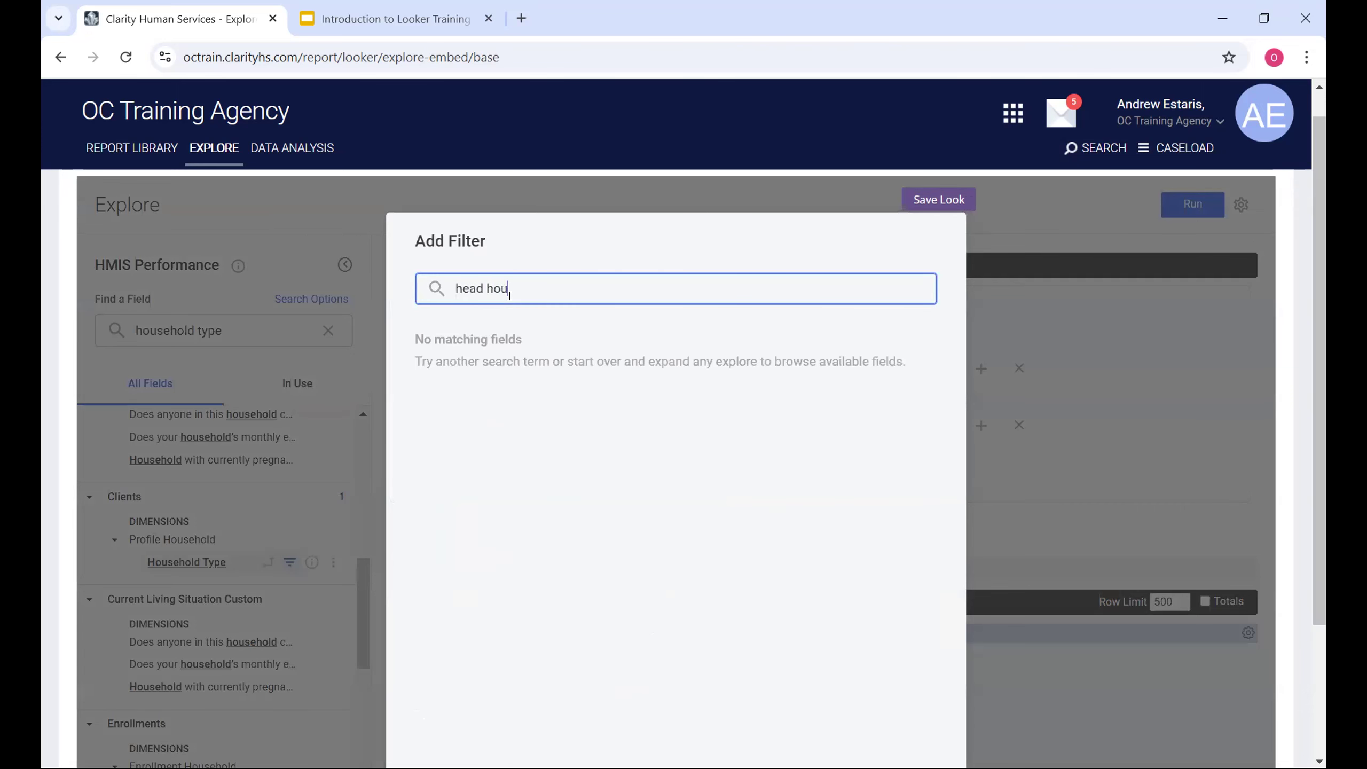
pyautogui.press('BackSpace')
pyautogui.press('BackSpace')
pyautogui.press('BackSpace')
pyautogui.press('BackSpace')
pyautogui.write('of houseoh')
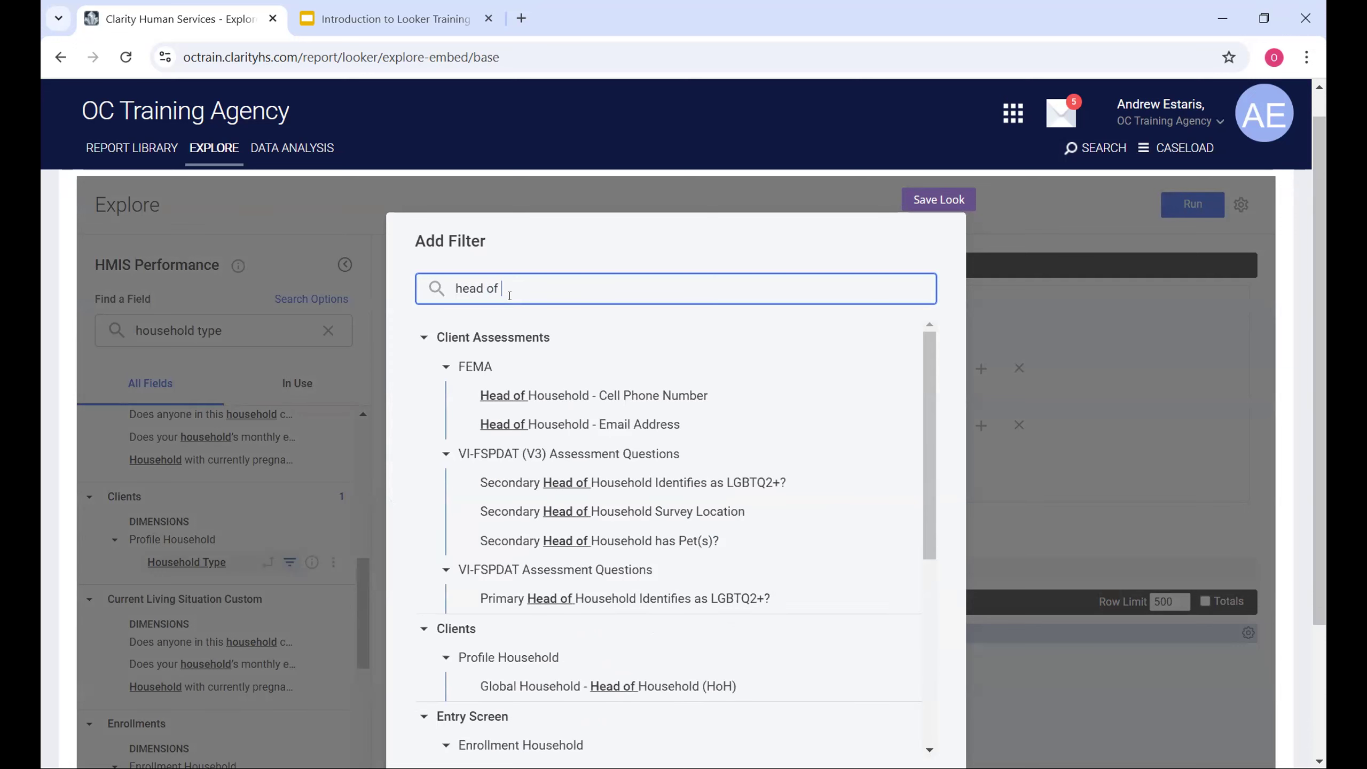
pyautogui.press('BackSpace')
pyautogui.press('BackSpace')
pyautogui.press('BackSpace')
pyautogui.press('BackSpace')
pyautogui.press('BackSpace')
pyautogui.press('BackSpace')
pyautogui.press('BackSpace')
pyautogui.press('BackSpace')
pyautogui.press('BackSpace')
pyautogui.press('BackSpace')
pyautogui.press('BackSpace')
pyautogui.press('BackSpace')
pyautogui.press('BackSpace')
pyautogui.press('BackSpace')
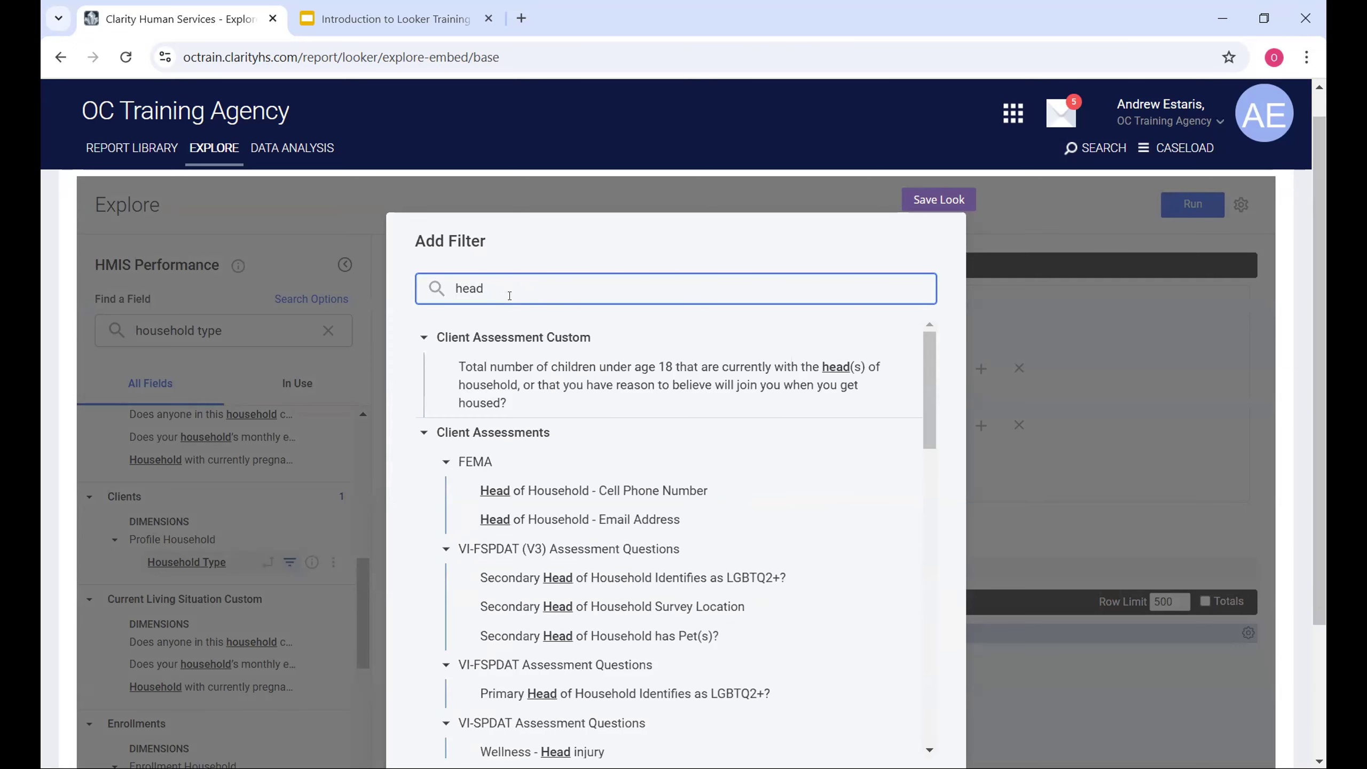
pyautogui.write('HoH')
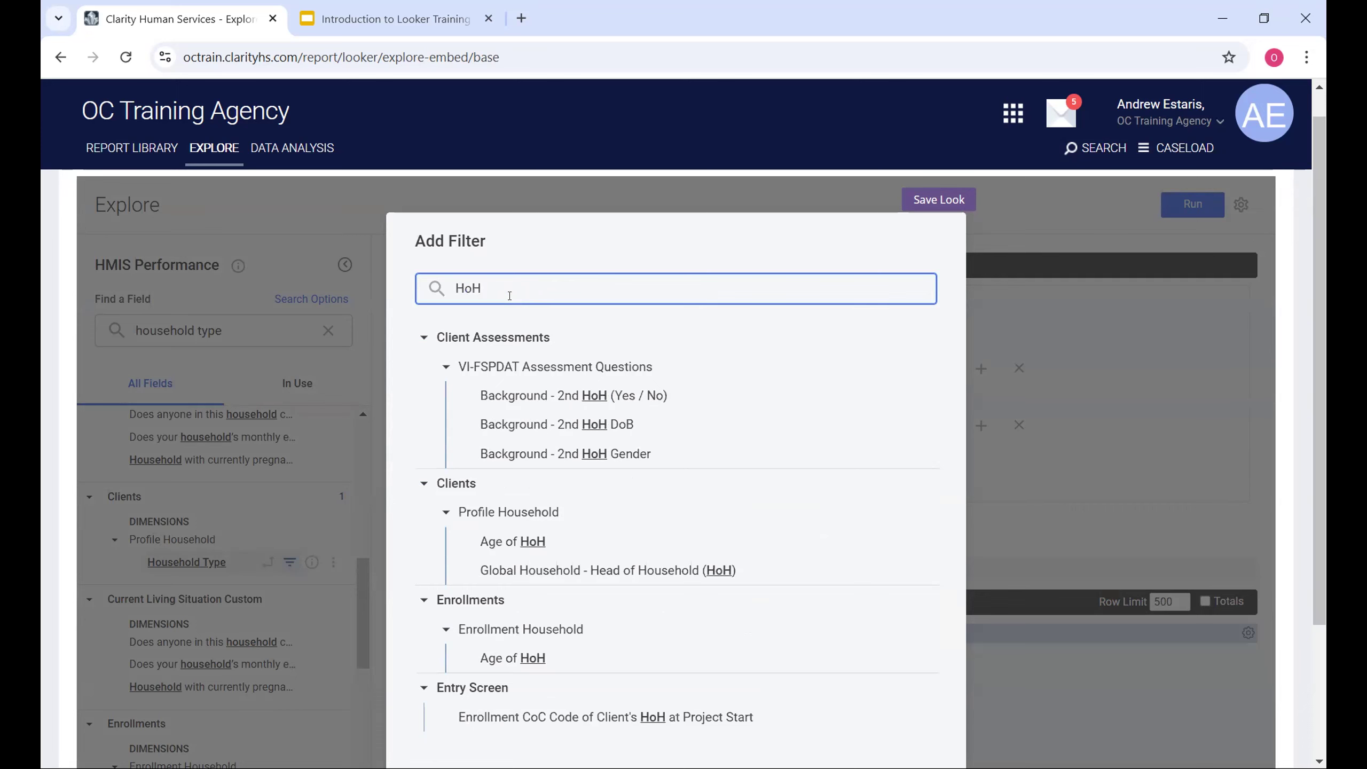
pyautogui.scroll(-3, 595, 625)
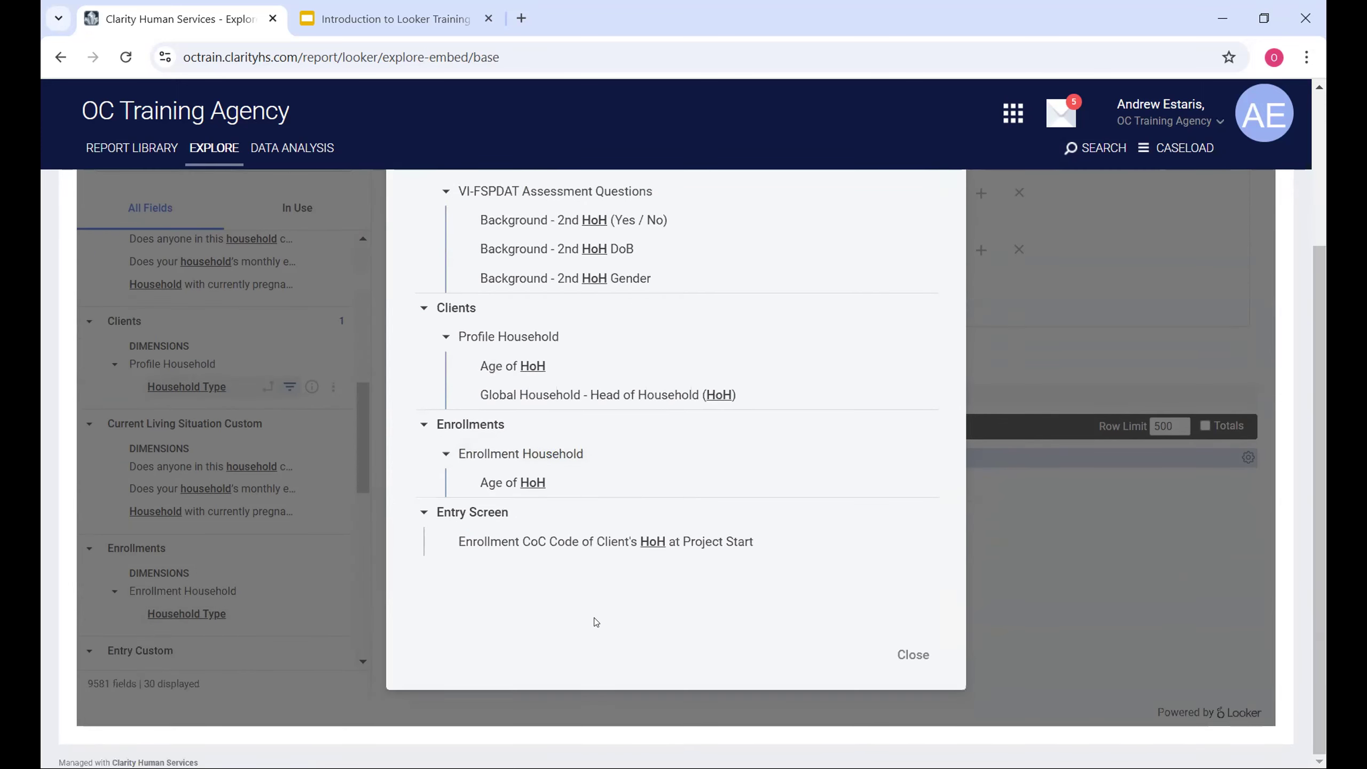
pyautogui.scroll(1, 596, 623)
pyautogui.click(989, 448)
# Search the fields for "global" and look through the Clients group, including its Profile Household measures, for a head of household field
pyautogui.scroll(2, 172, 451)
pyautogui.click(328, 245)
pyautogui.write('global')
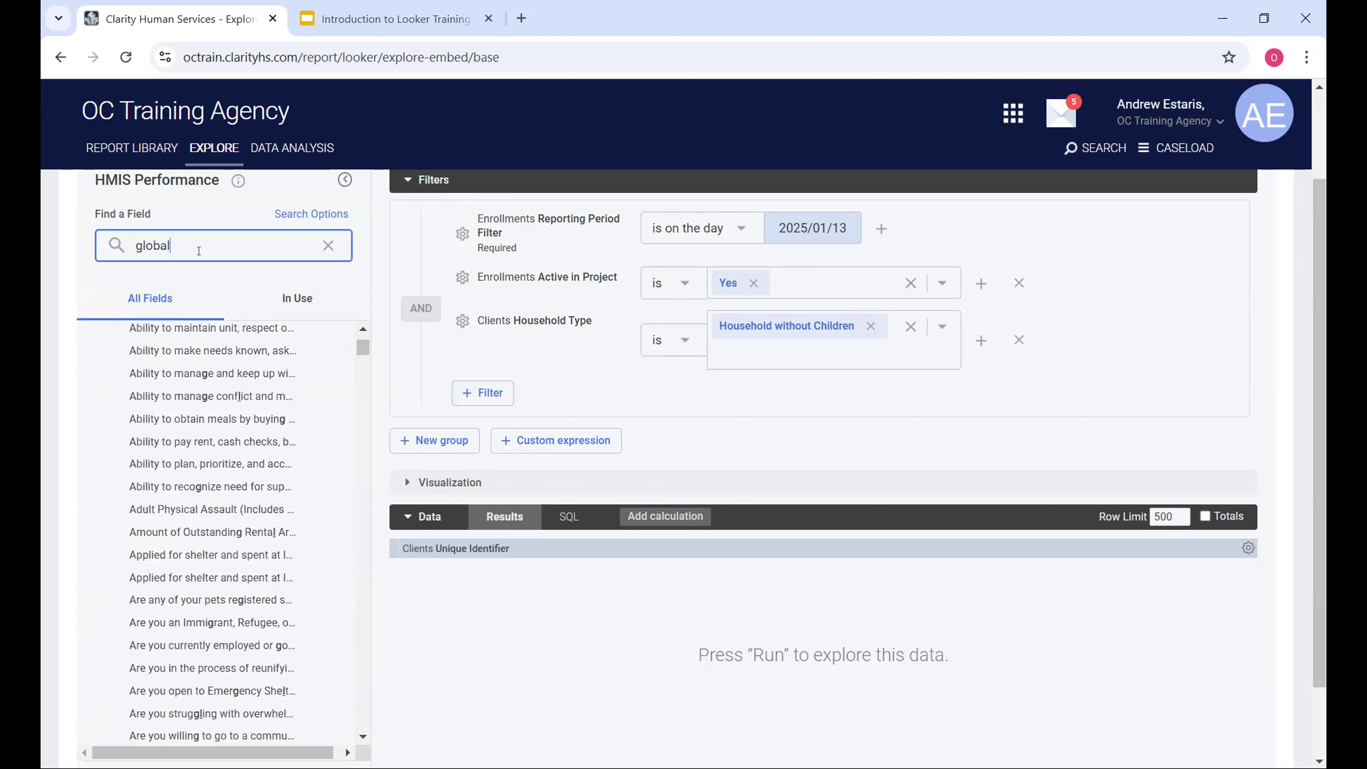
pyautogui.click(328, 245)
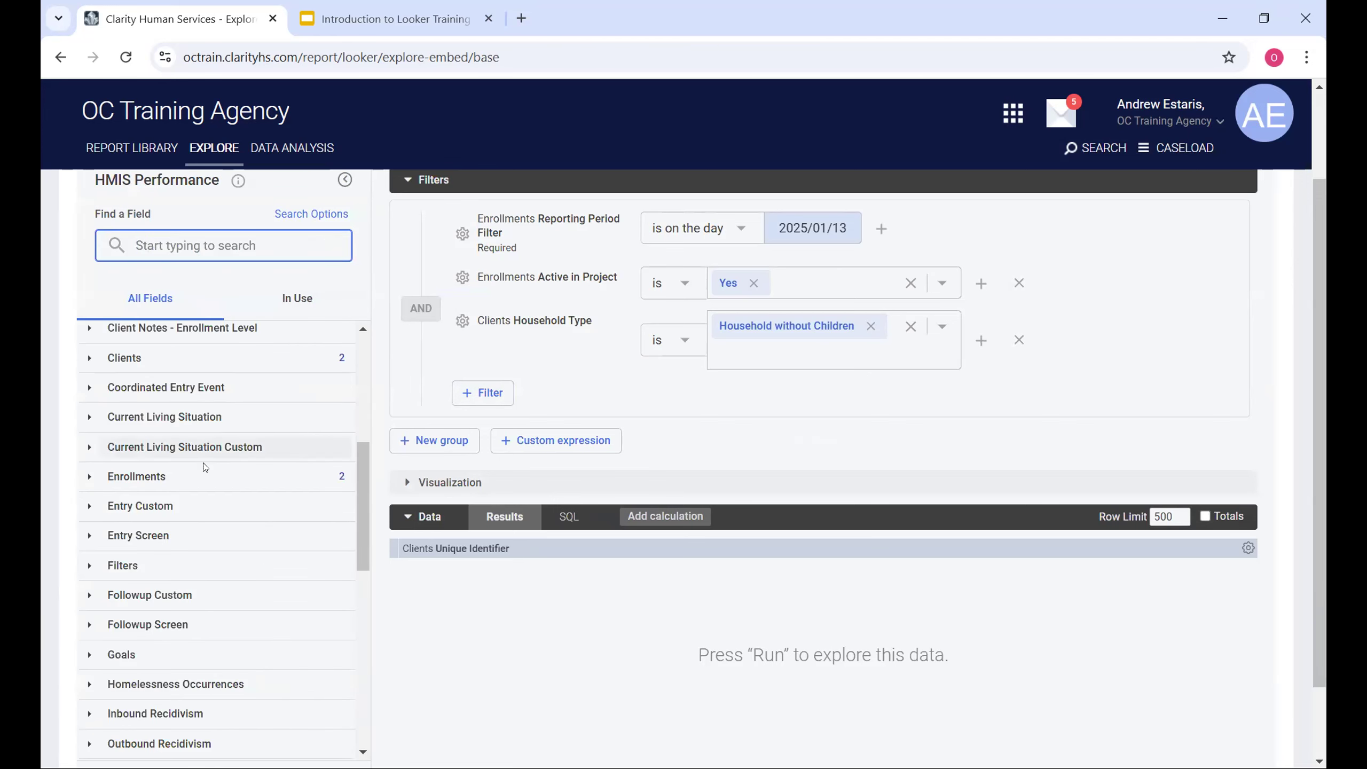
pyautogui.scroll(2, 184, 476)
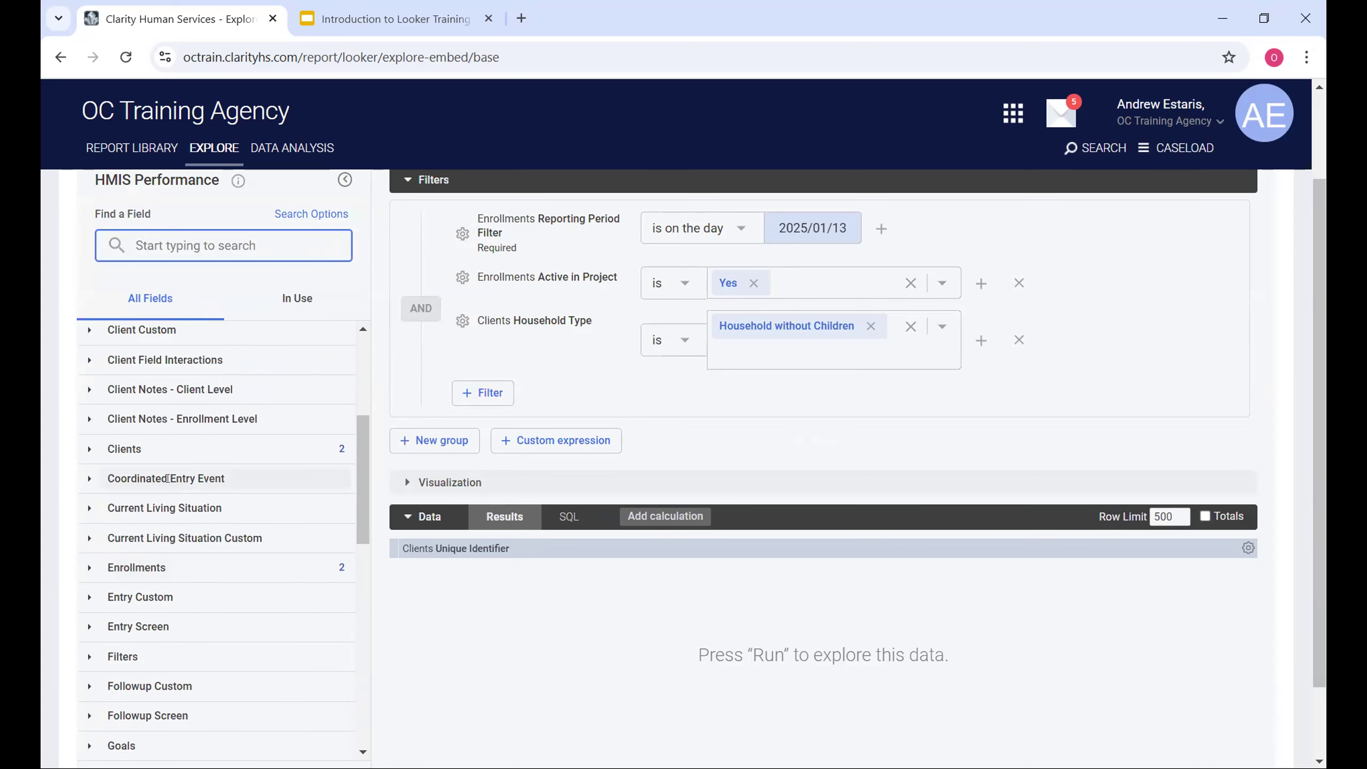
pyautogui.click(185, 452)
pyautogui.scroll(-10, 185, 469)
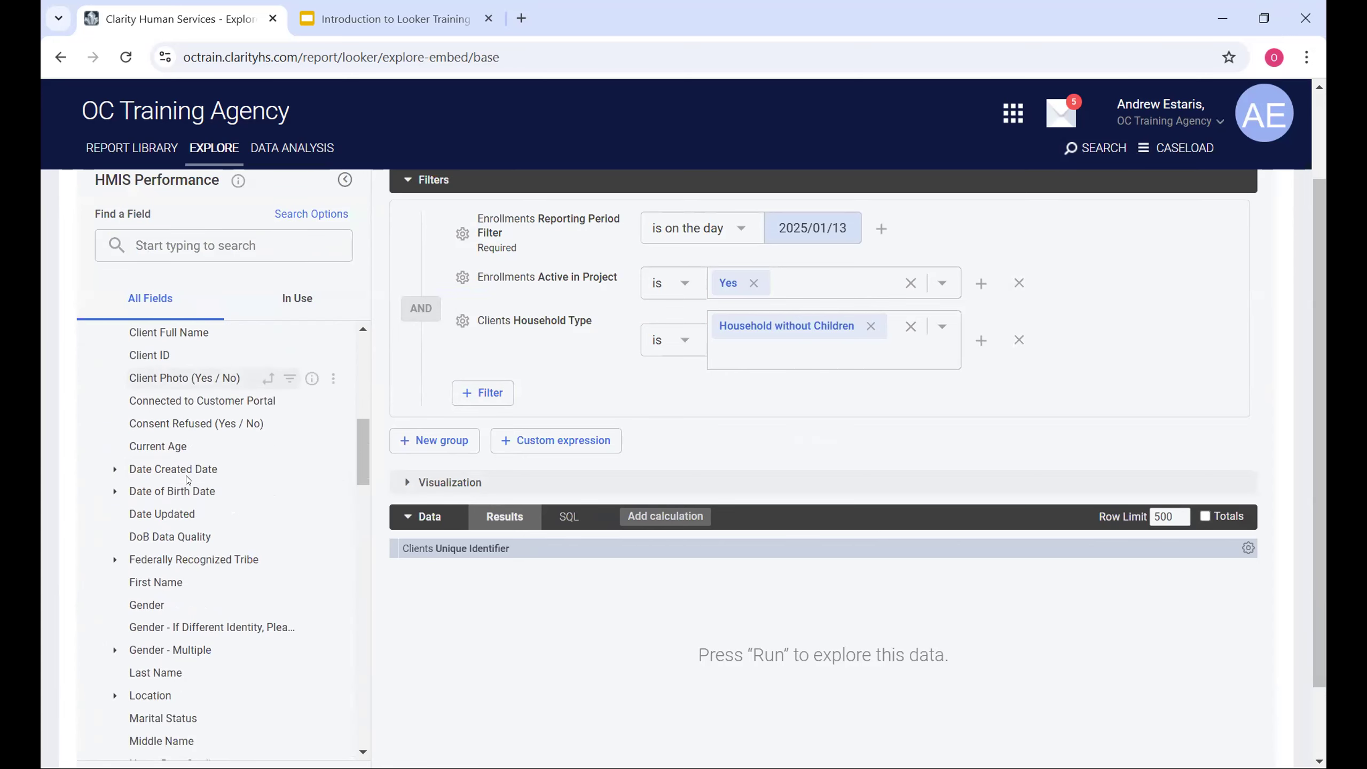
pyautogui.scroll(-3, 192, 481)
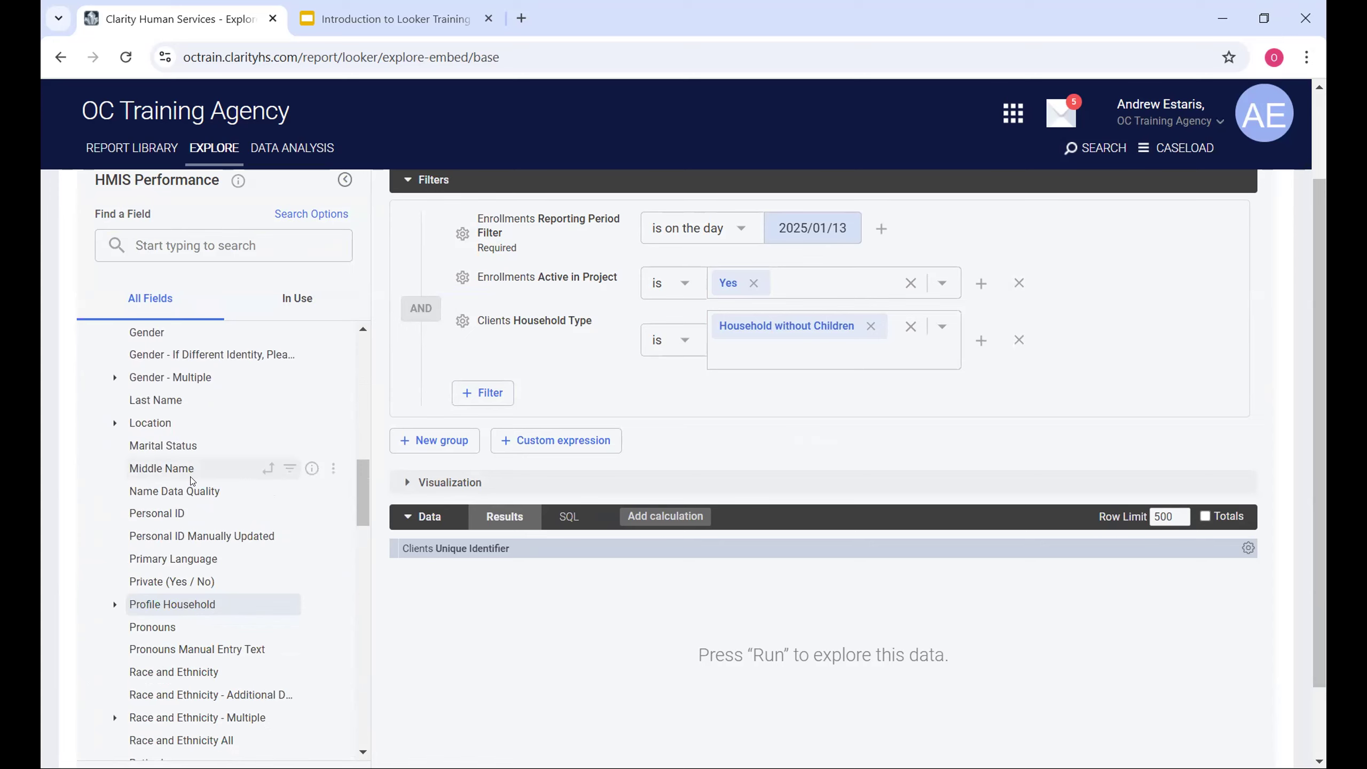
pyautogui.scroll(-5, 193, 481)
pyautogui.scroll(3, 193, 481)
pyautogui.scroll(8, 192, 481)
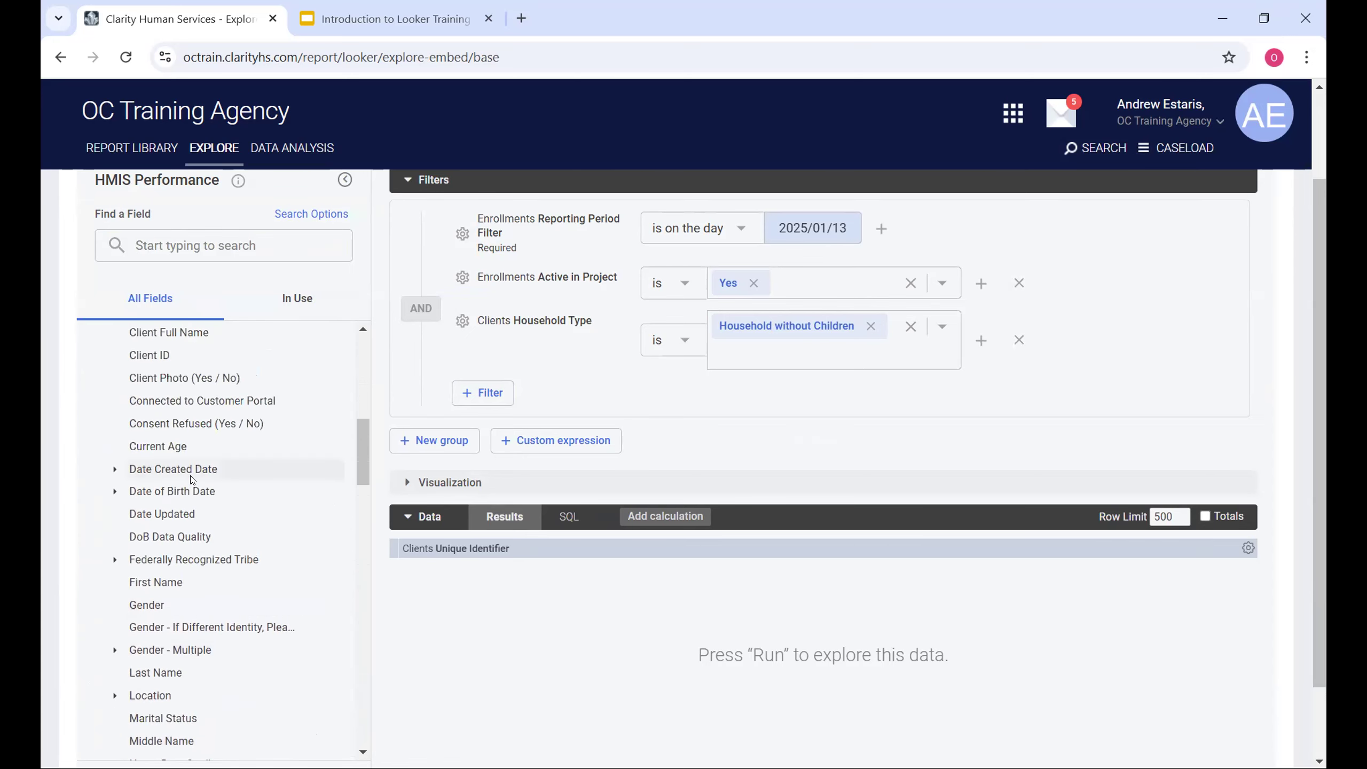
pyautogui.scroll(-15, 193, 479)
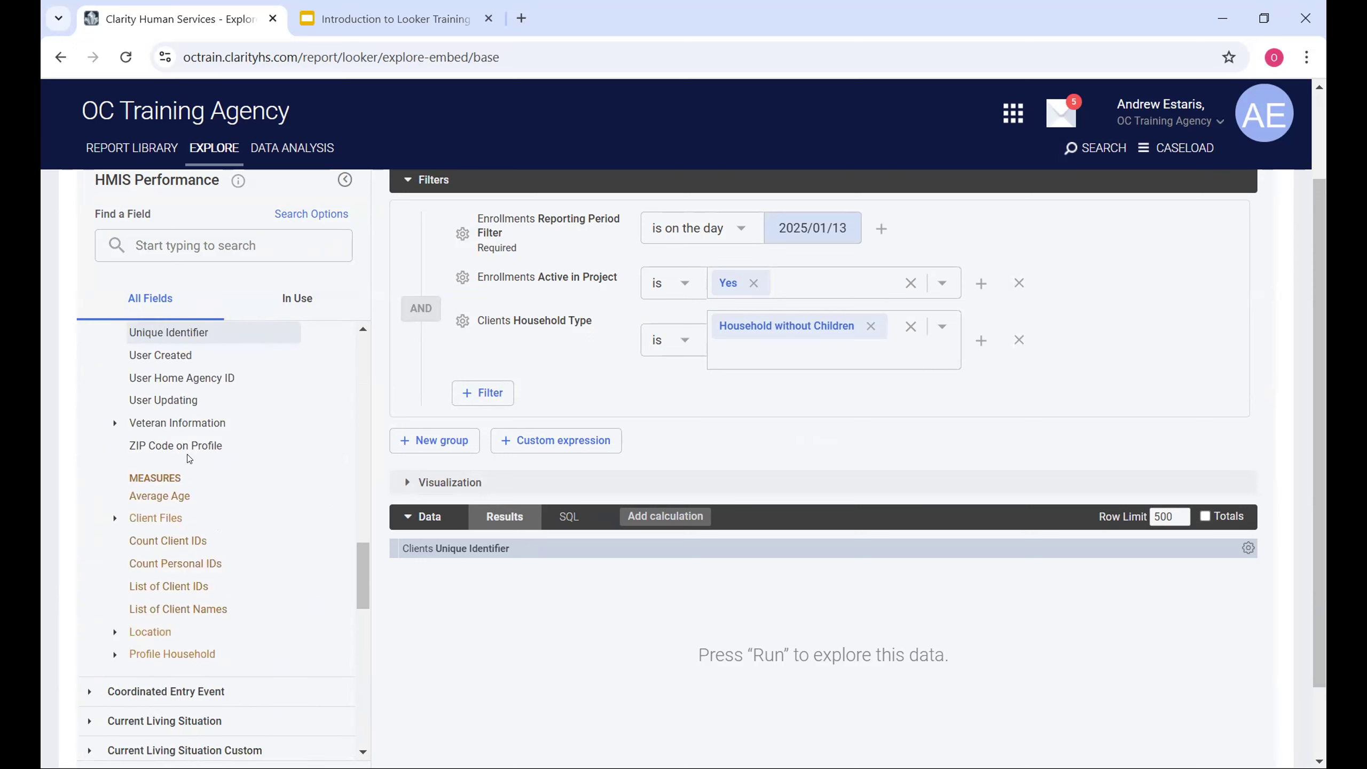
pyautogui.click(167, 653)
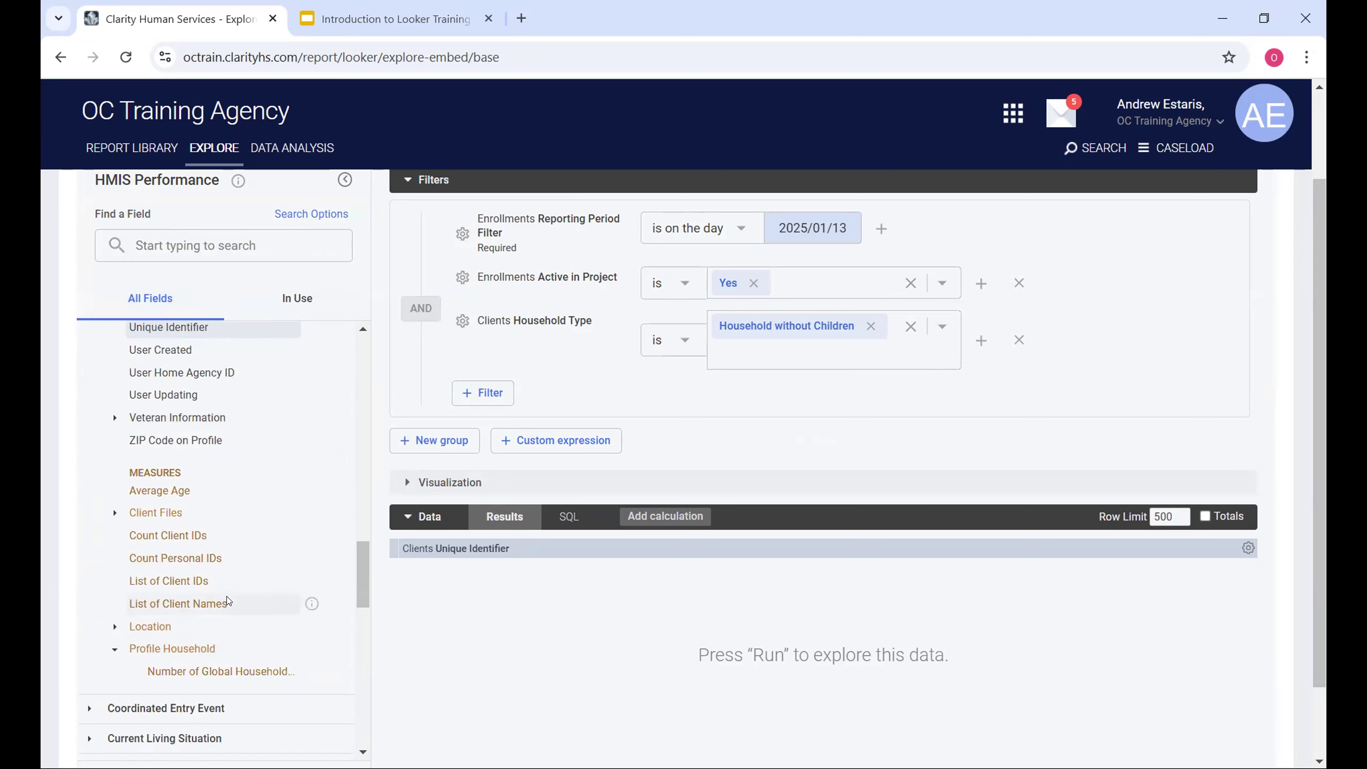
pyautogui.scroll(2, 226, 538)
# Search the fields for "head of household" and add the Clients Global Household - Head of Household (HoH) filter with the value Yes
pyautogui.click(170, 243)
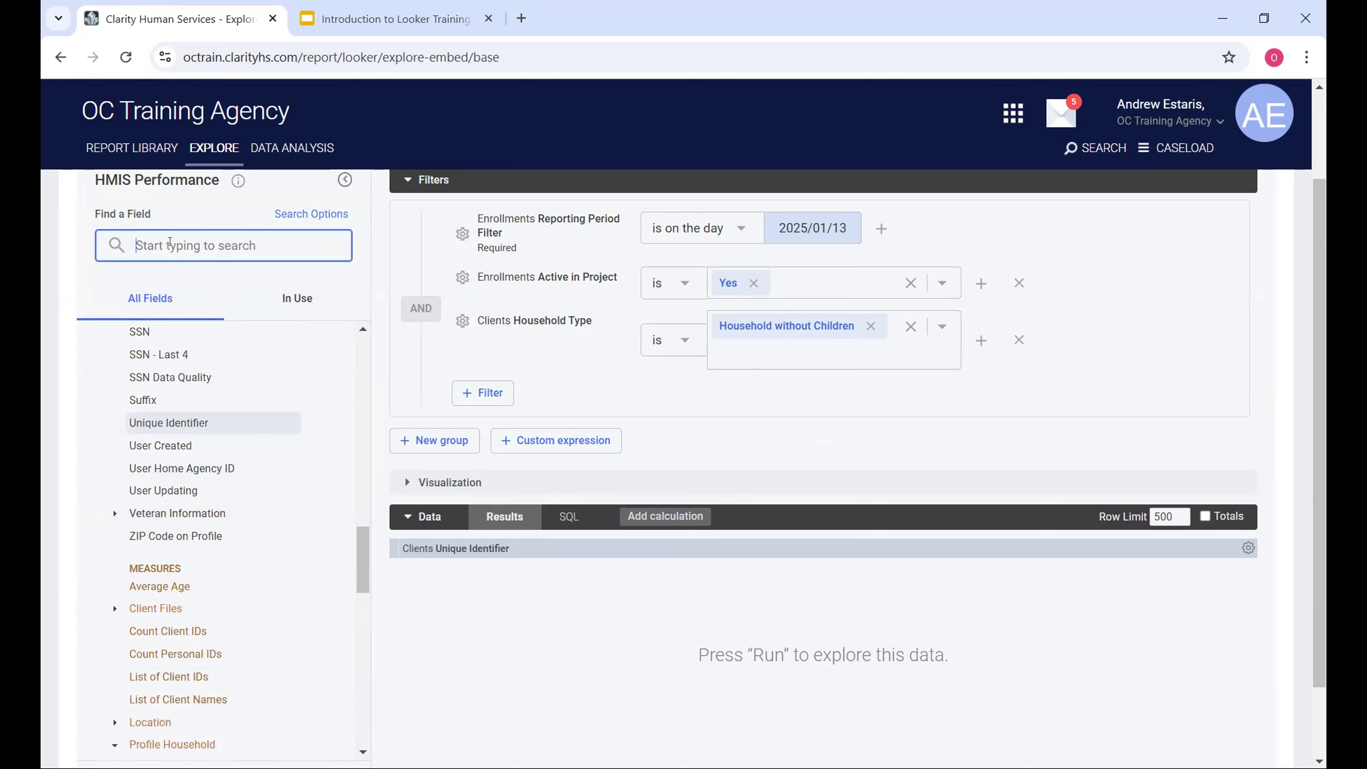
pyautogui.write('head of household')
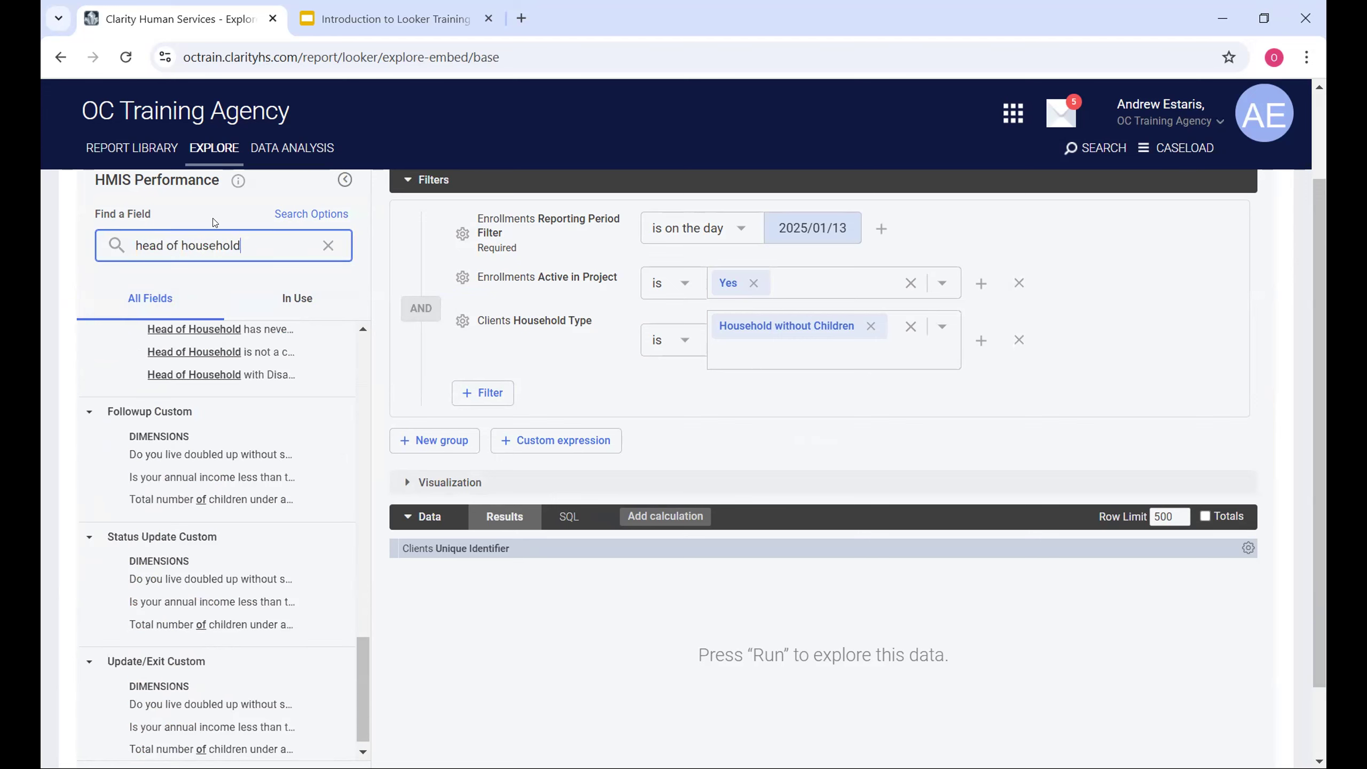
pyautogui.scroll(15, 267, 484)
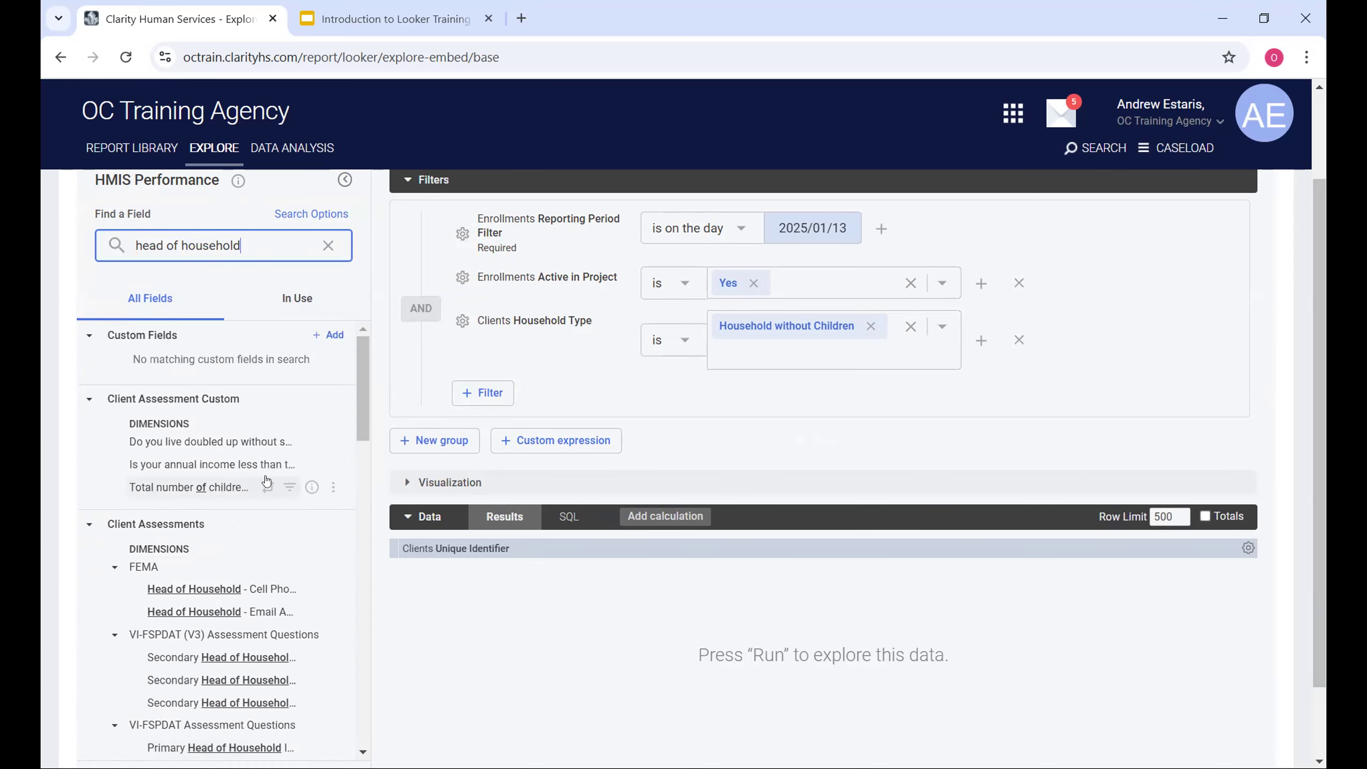
pyautogui.scroll(-8, 267, 481)
pyautogui.scroll(7, 258, 479)
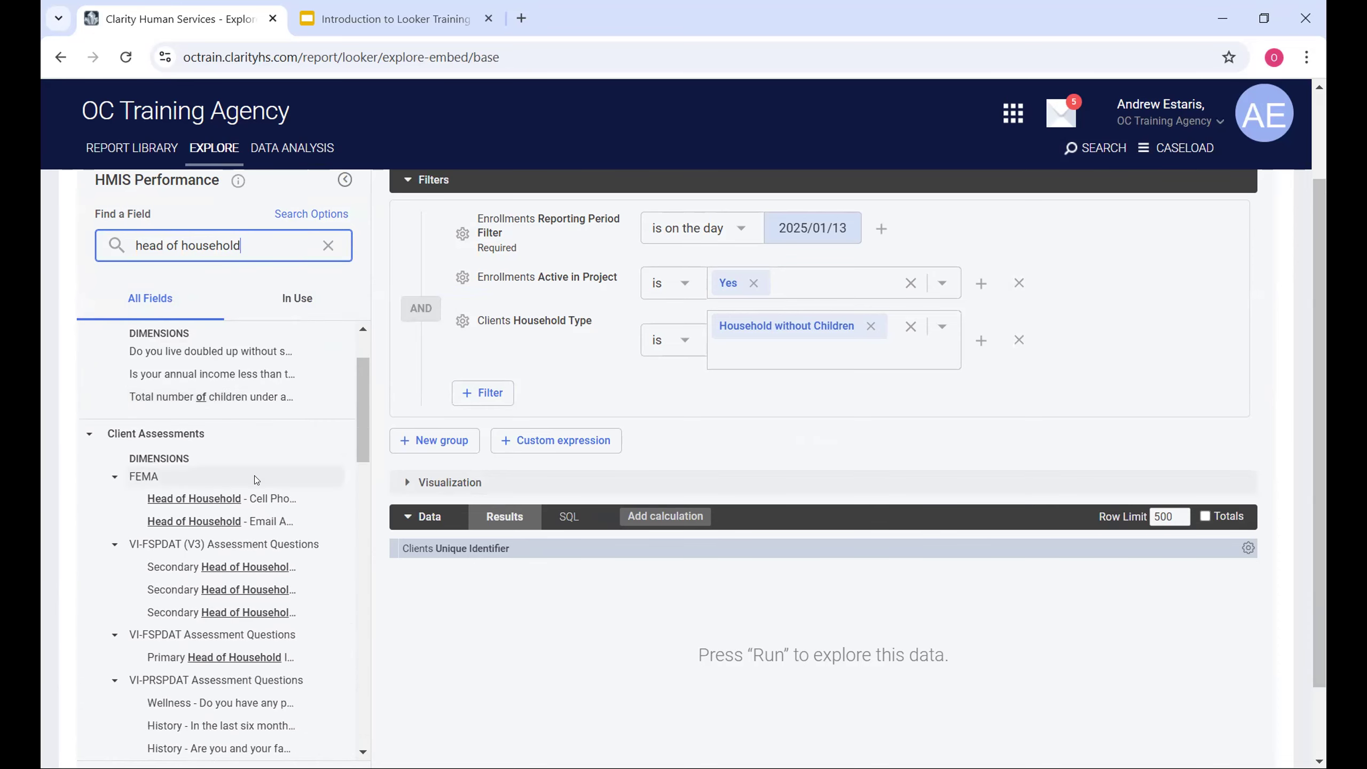
pyautogui.scroll(-10, 254, 475)
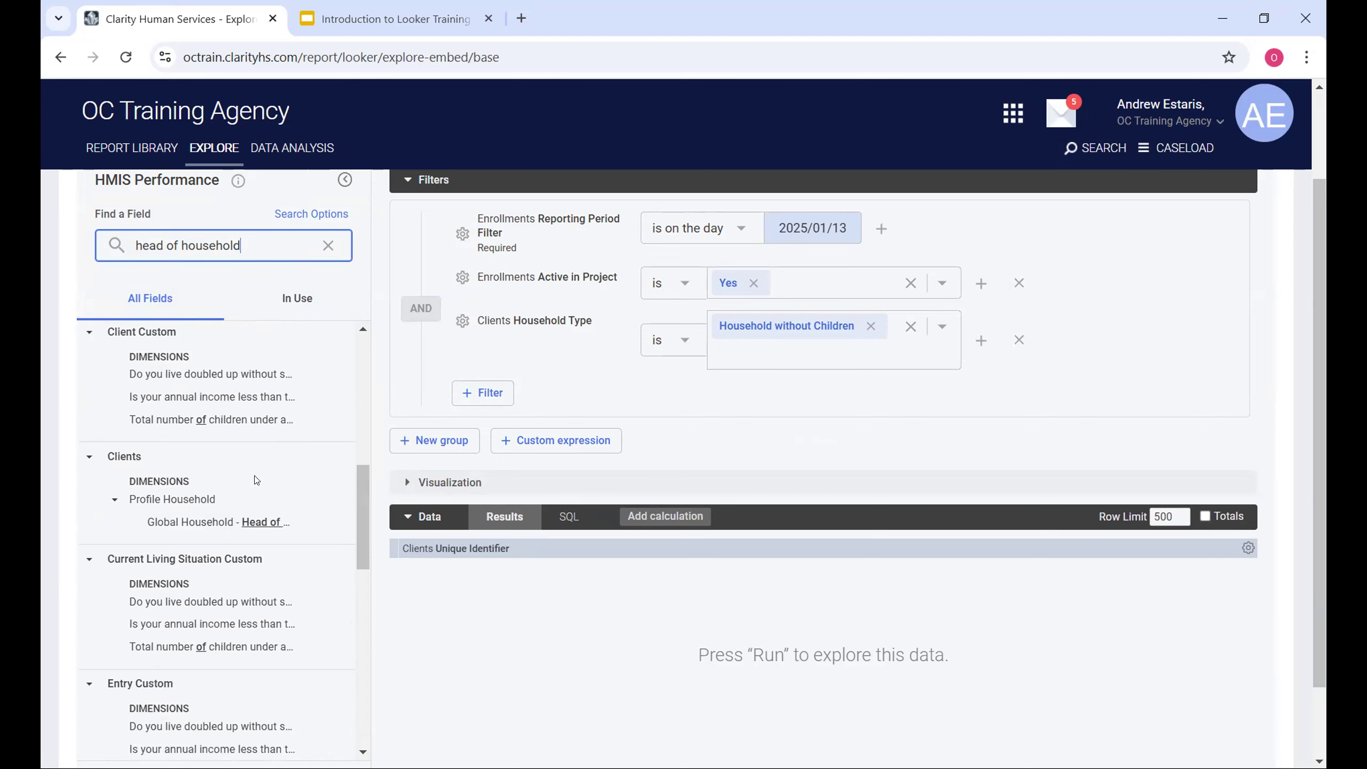
pyautogui.click(289, 521)
pyautogui.click(789, 425)
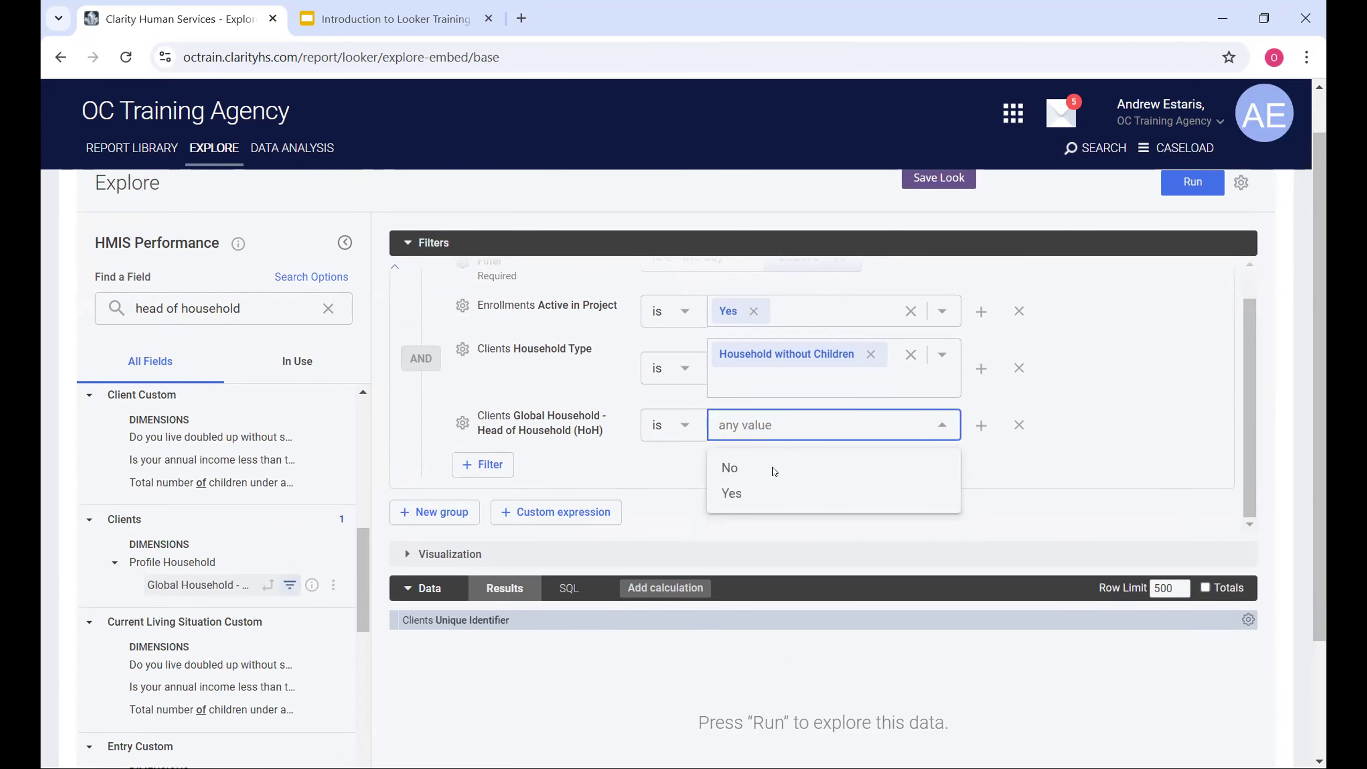
pyautogui.click(750, 493)
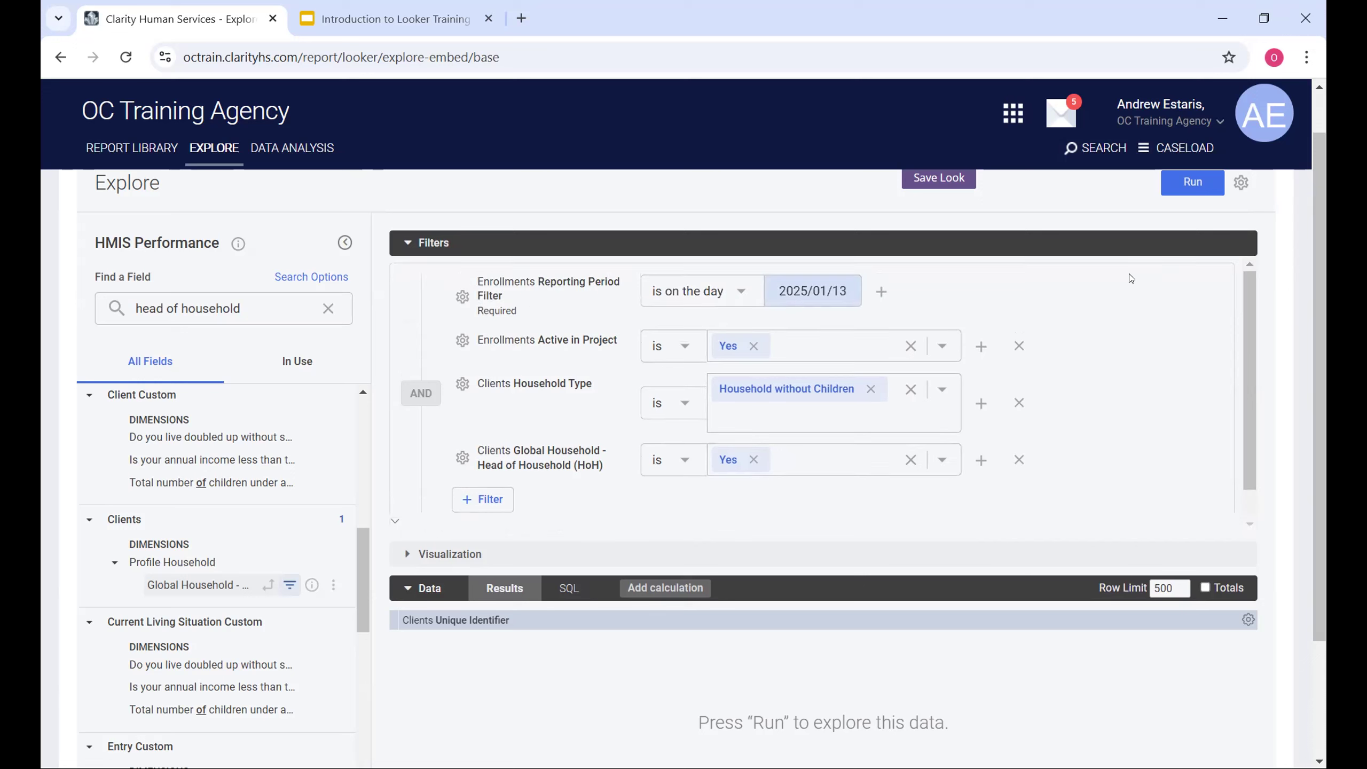
# Run the Explore with the current filters and review the listed client unique identifiers
pyautogui.click(1176, 194)
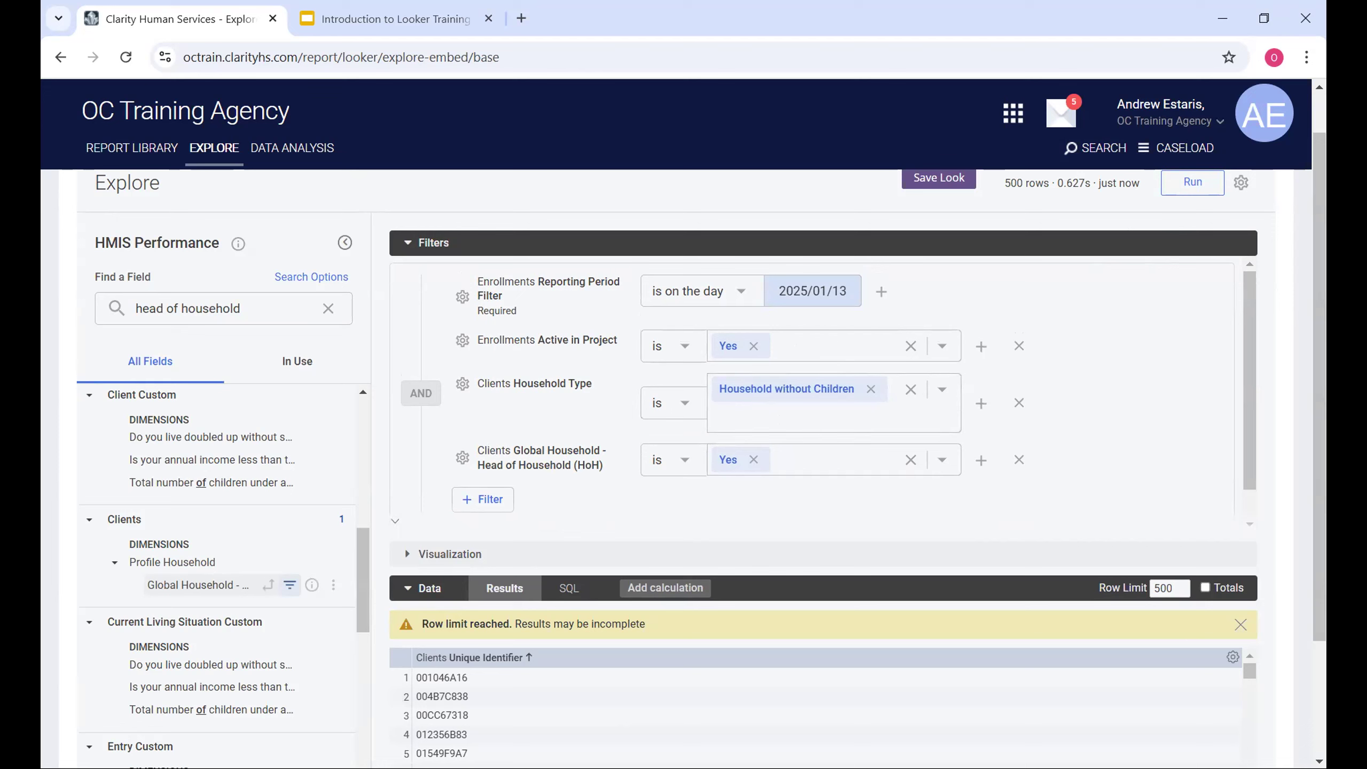
pyautogui.scroll(-1, 874, 489)
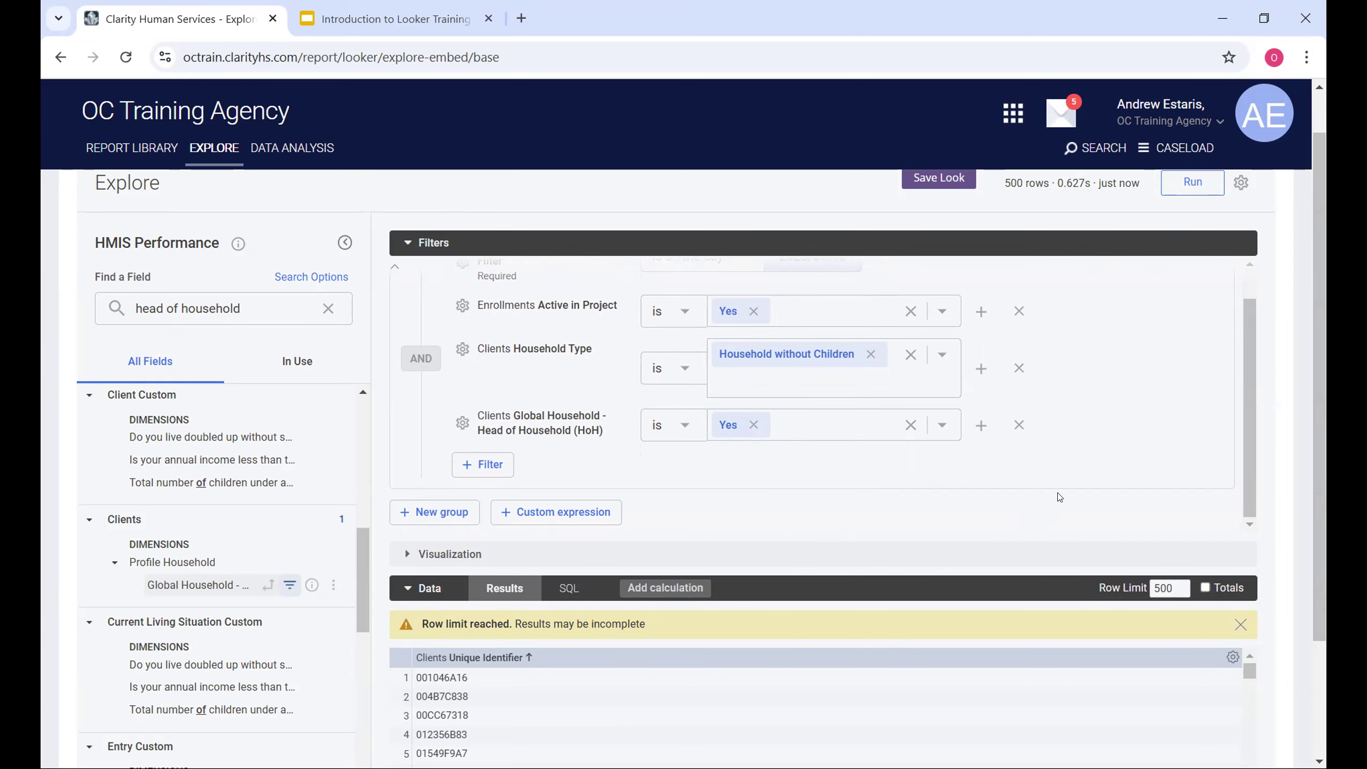
pyautogui.scroll(-3, 1059, 496)
pyautogui.scroll(5, 976, 400)
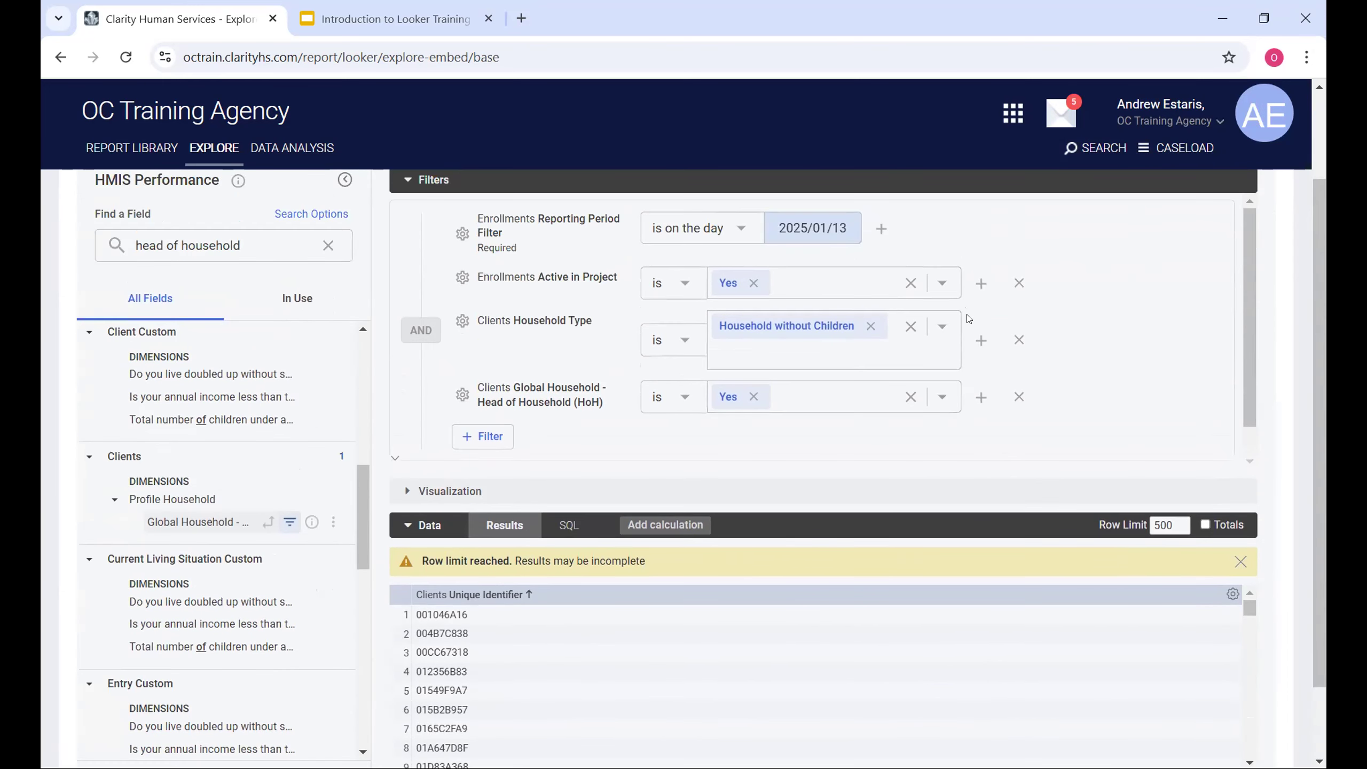
pyautogui.click(476, 438)
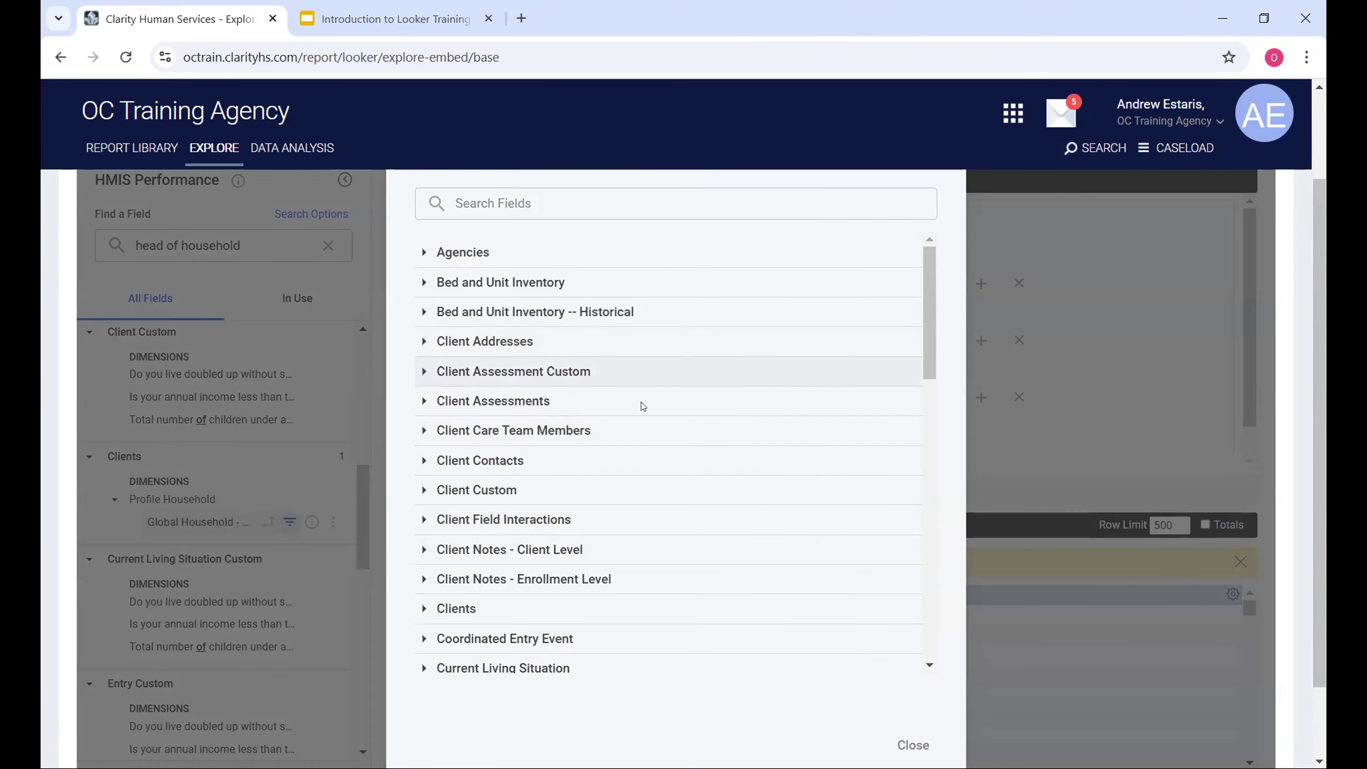
pyautogui.scroll(-3, 501, 467)
pyautogui.scroll(-1, 501, 467)
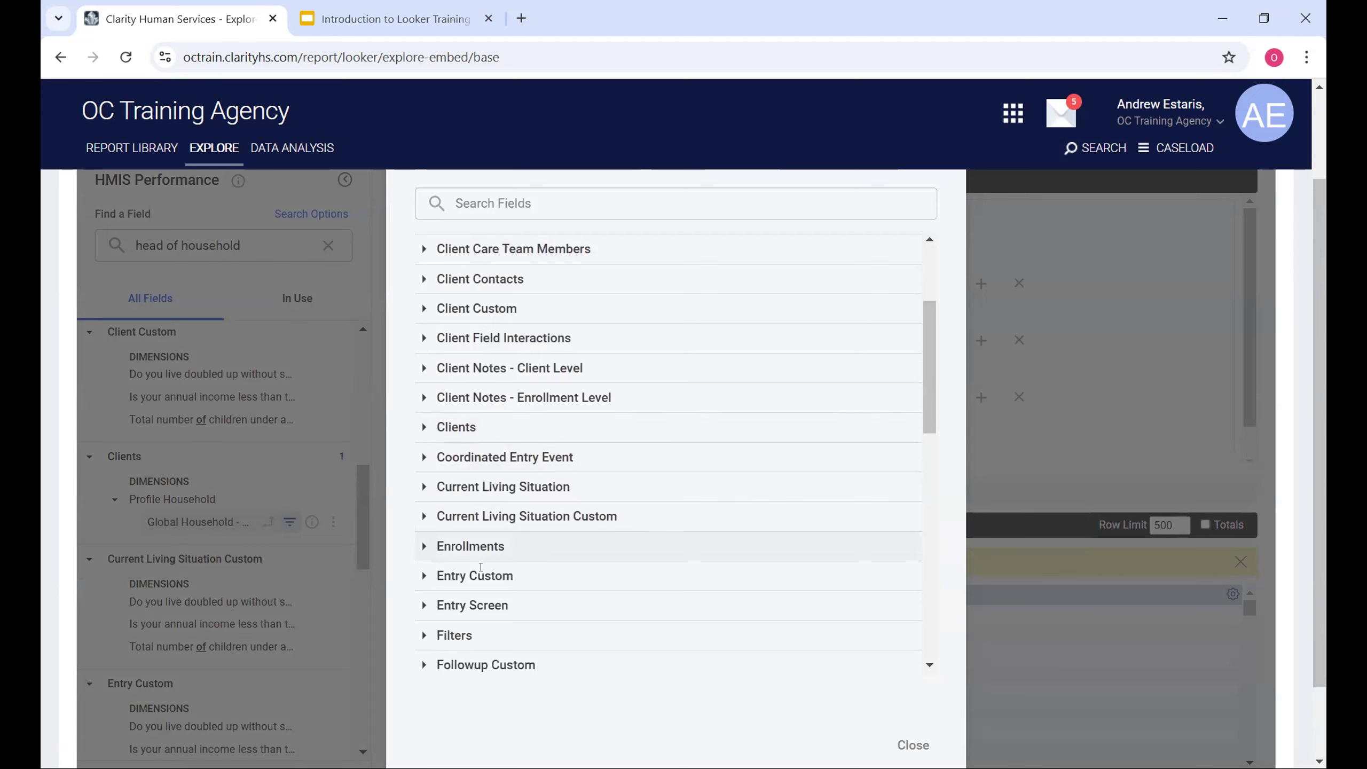
pyautogui.click(436, 544)
pyautogui.scroll(-10, 576, 532)
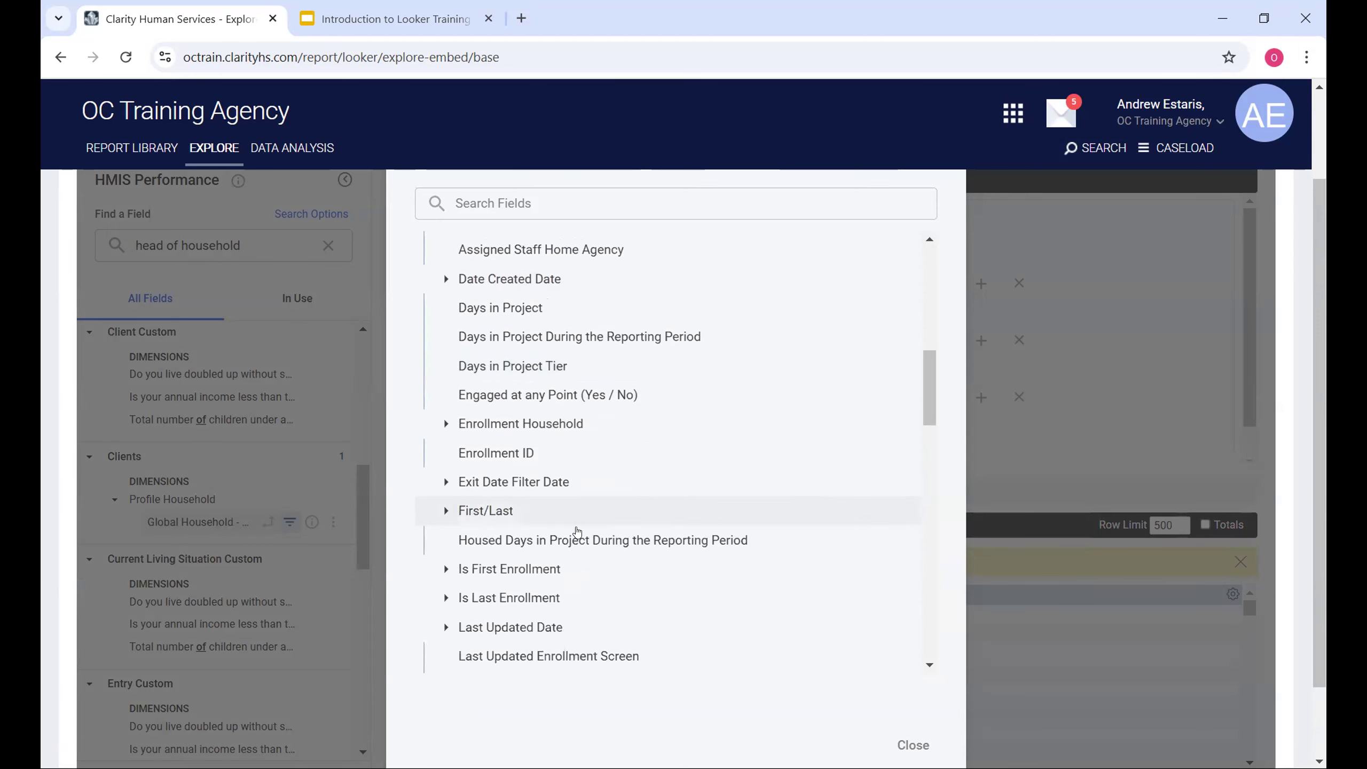
pyautogui.scroll(-3, 578, 532)
pyautogui.scroll(20, 579, 537)
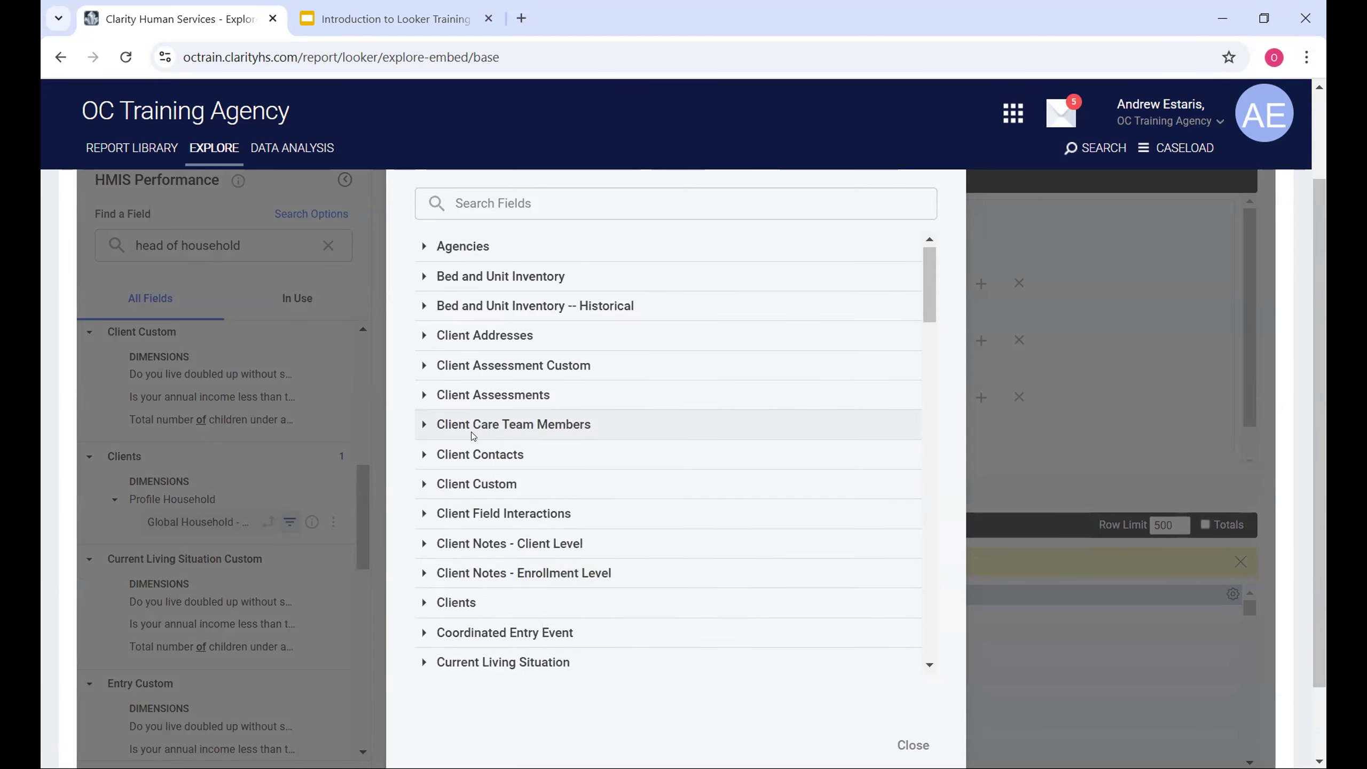
pyautogui.click(913, 745)
# Clear the field search and add the Name dimension from the Programs group as a filter
pyautogui.click(328, 246)
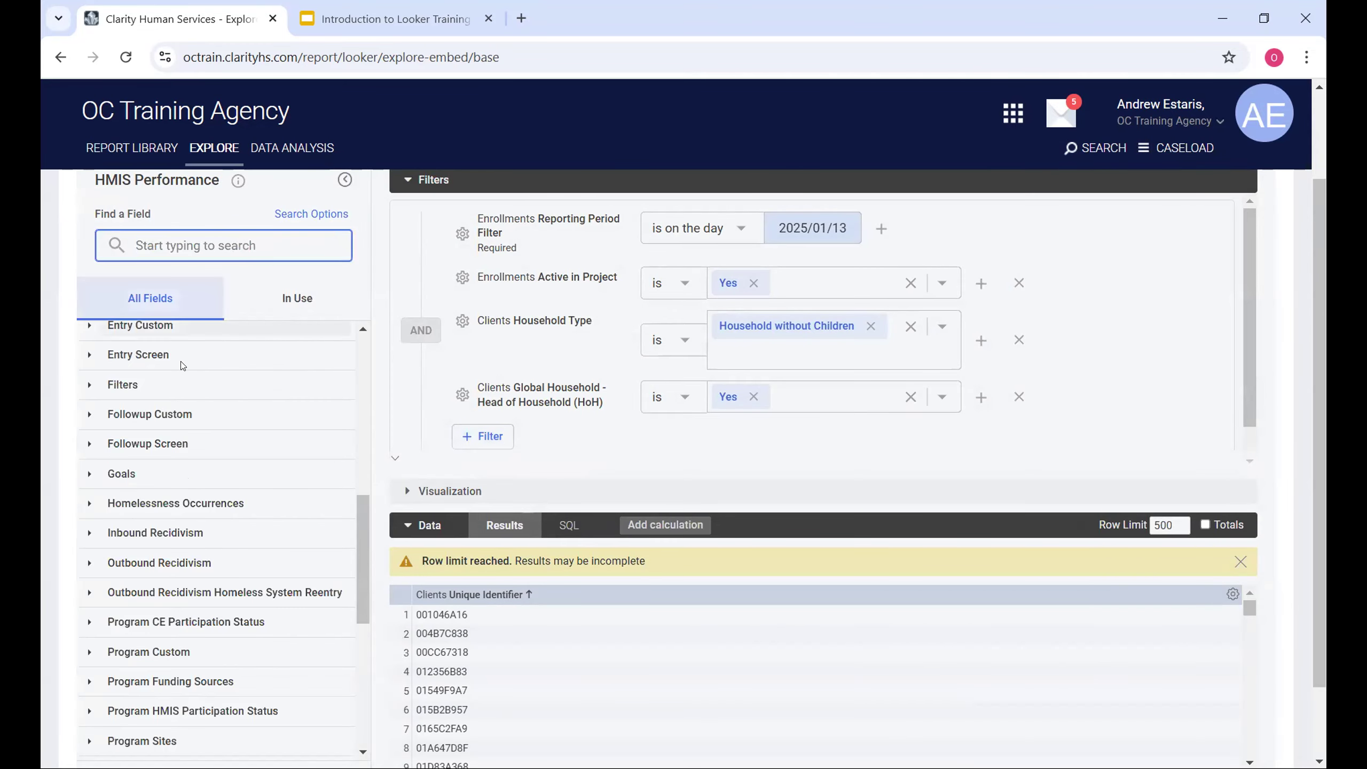
pyautogui.scroll(-5, 161, 511)
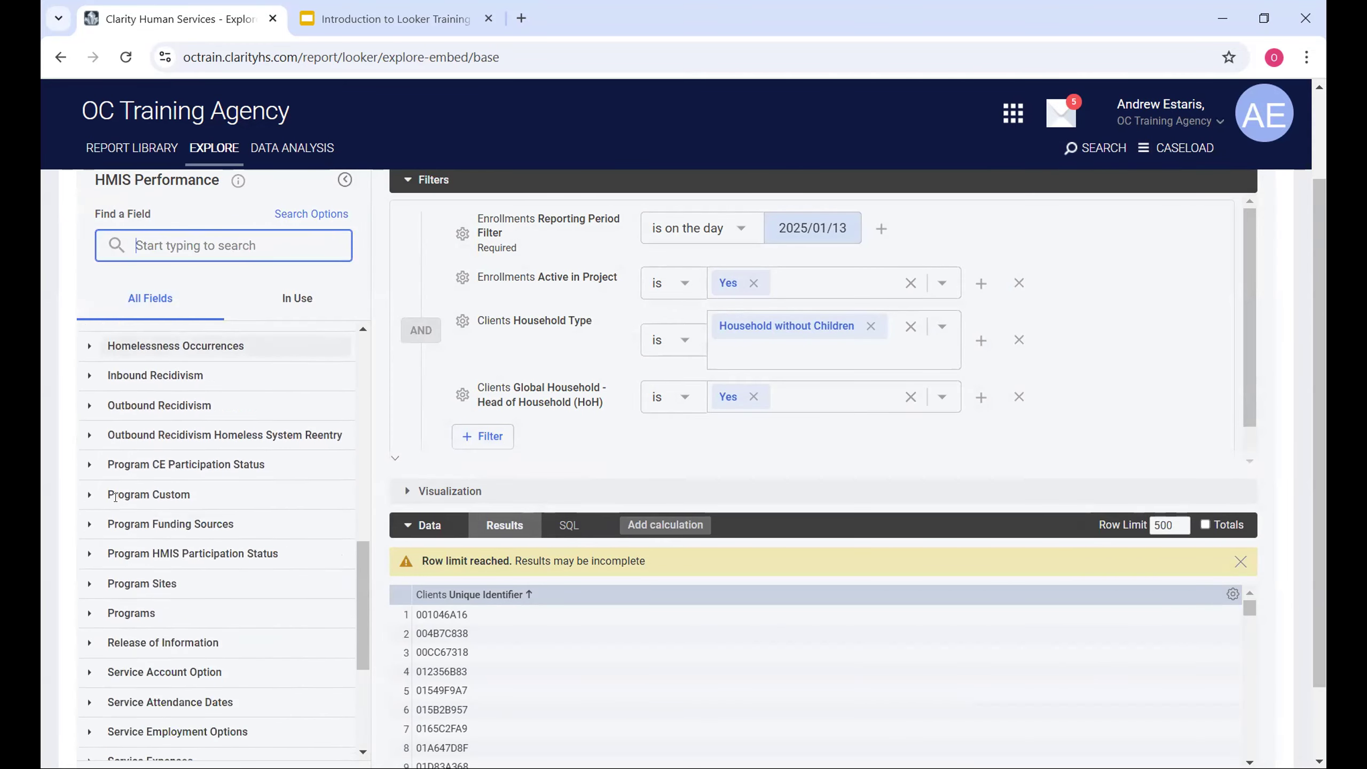
pyautogui.click(131, 588)
pyautogui.scroll(-3, 210, 527)
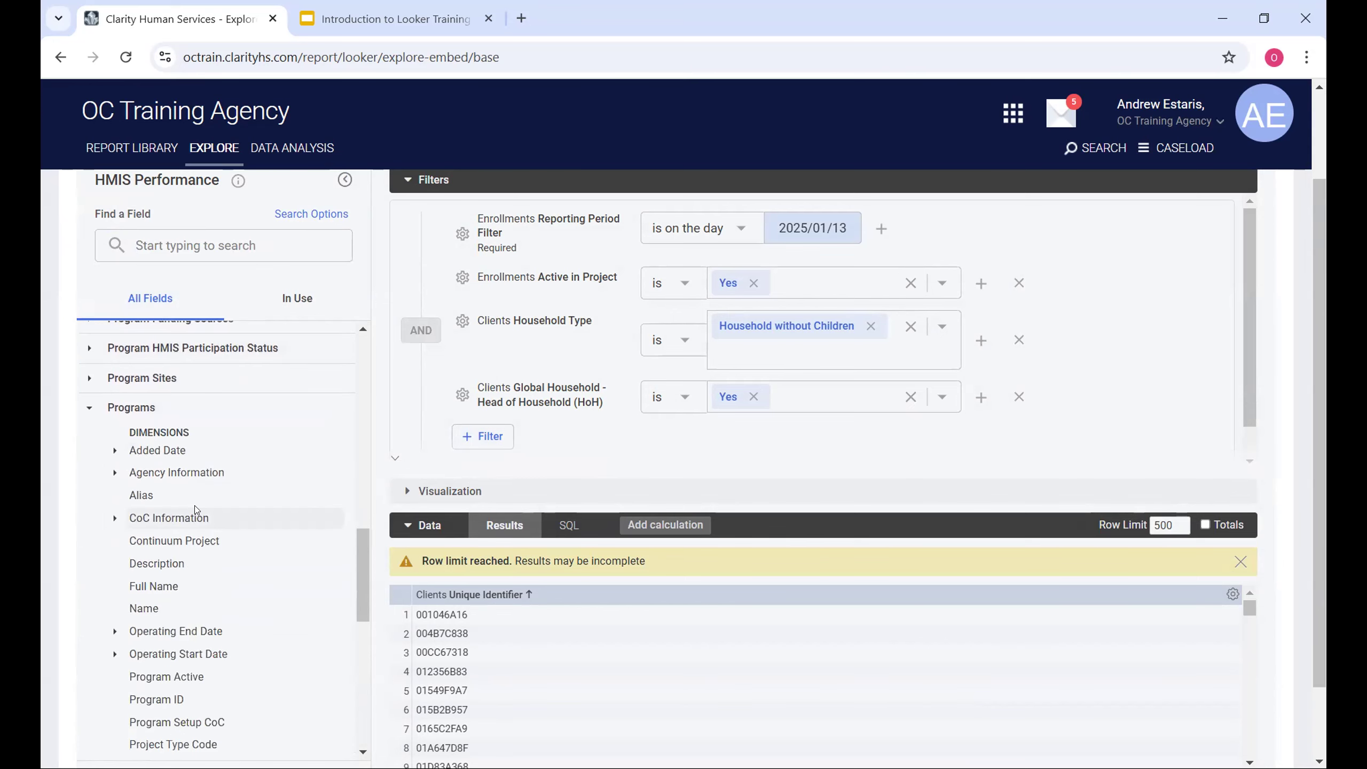
pyautogui.scroll(-2, 196, 509)
pyautogui.click(289, 517)
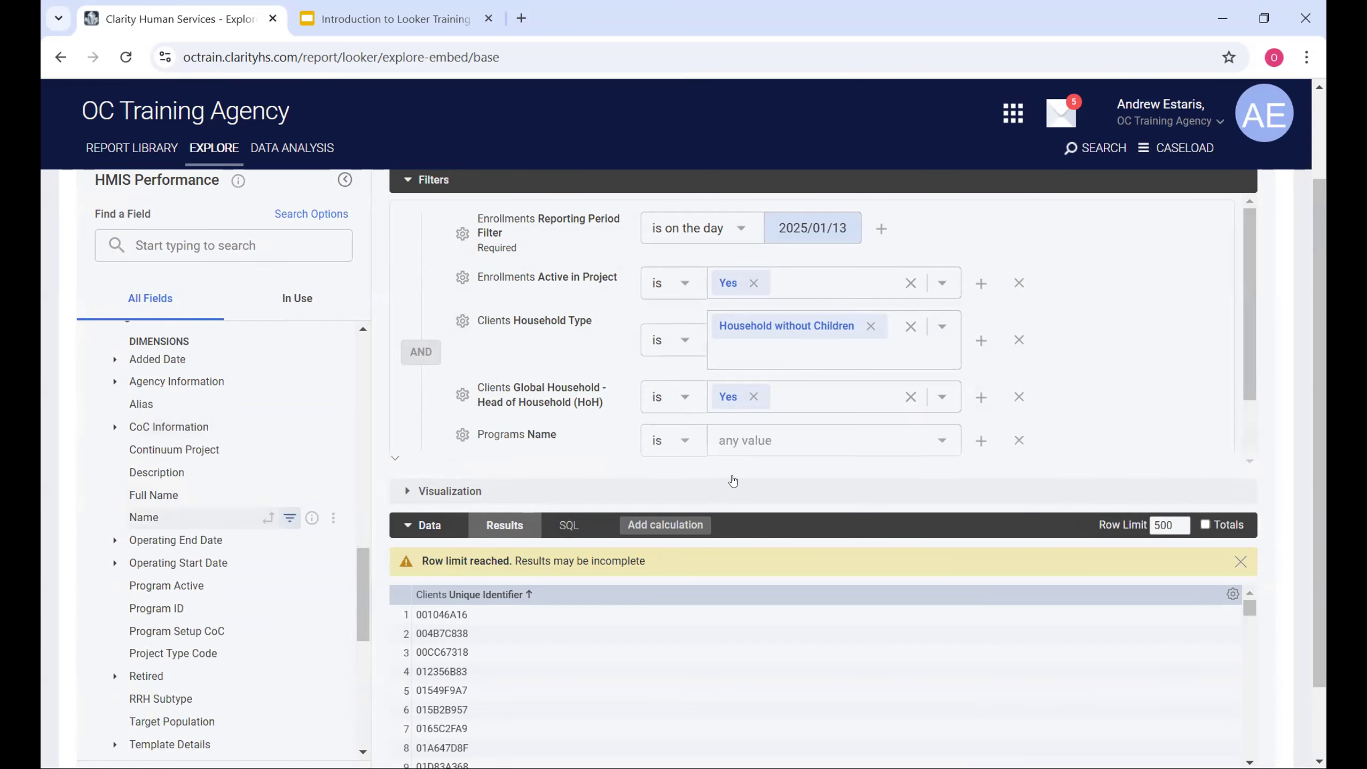
# Set the Programs Name filter to Springfield Homeless Shelter, narrowing the value suggestions with "spring"
pyautogui.click(765, 427)
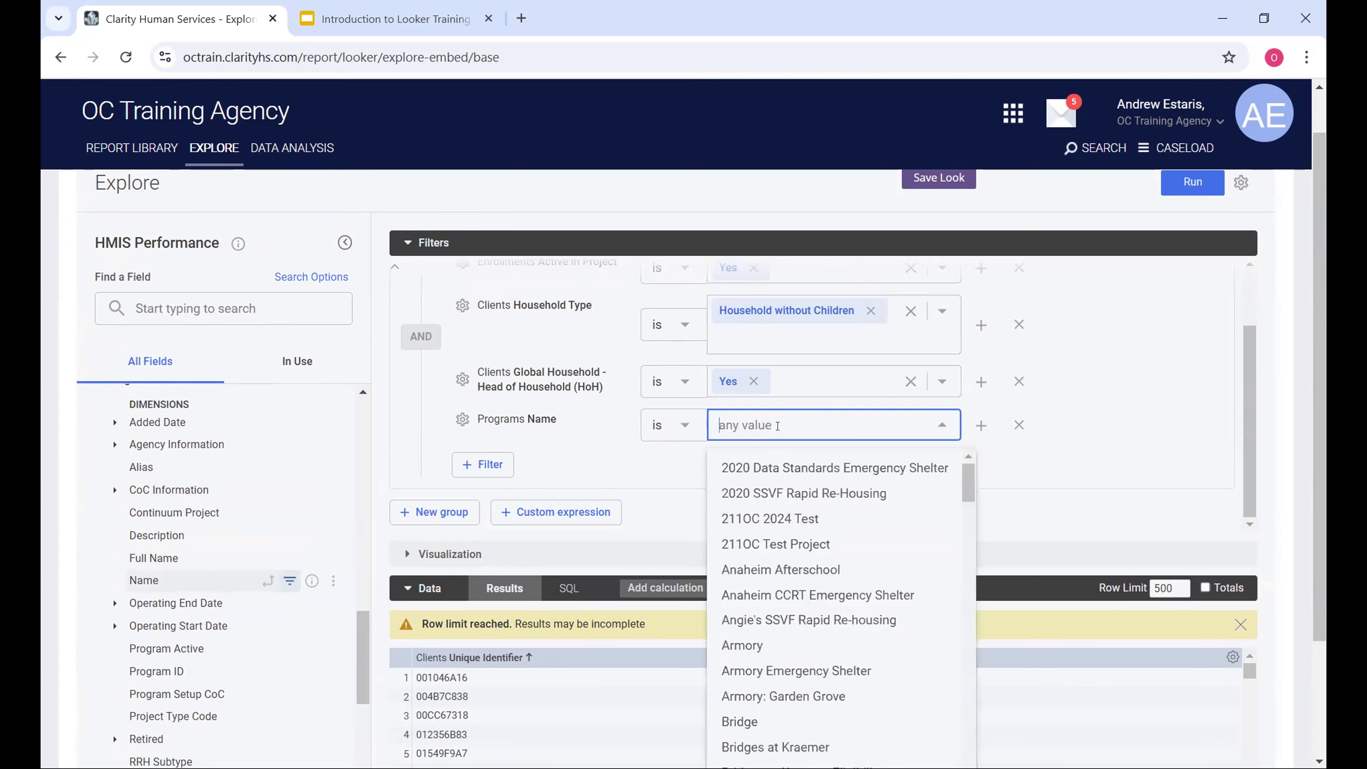
pyautogui.write('spring')
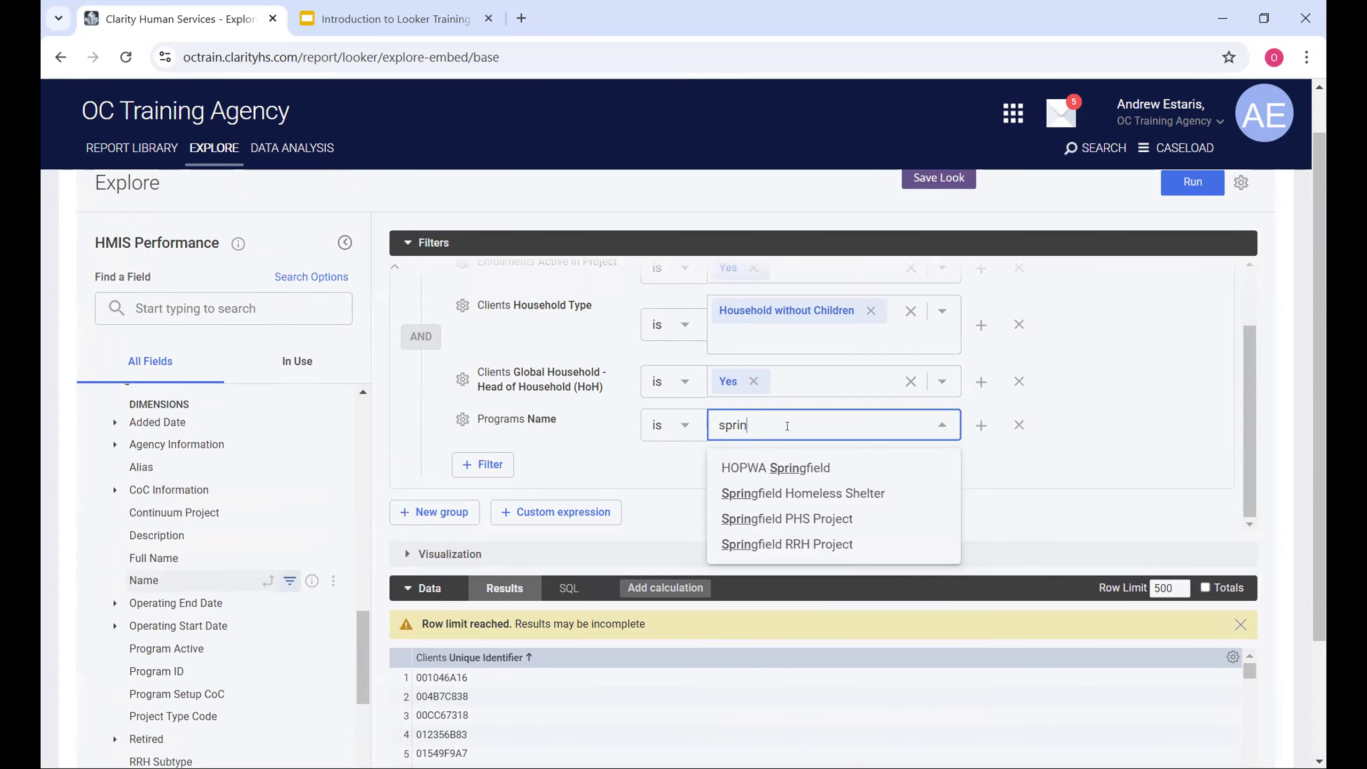
pyautogui.click(802, 493)
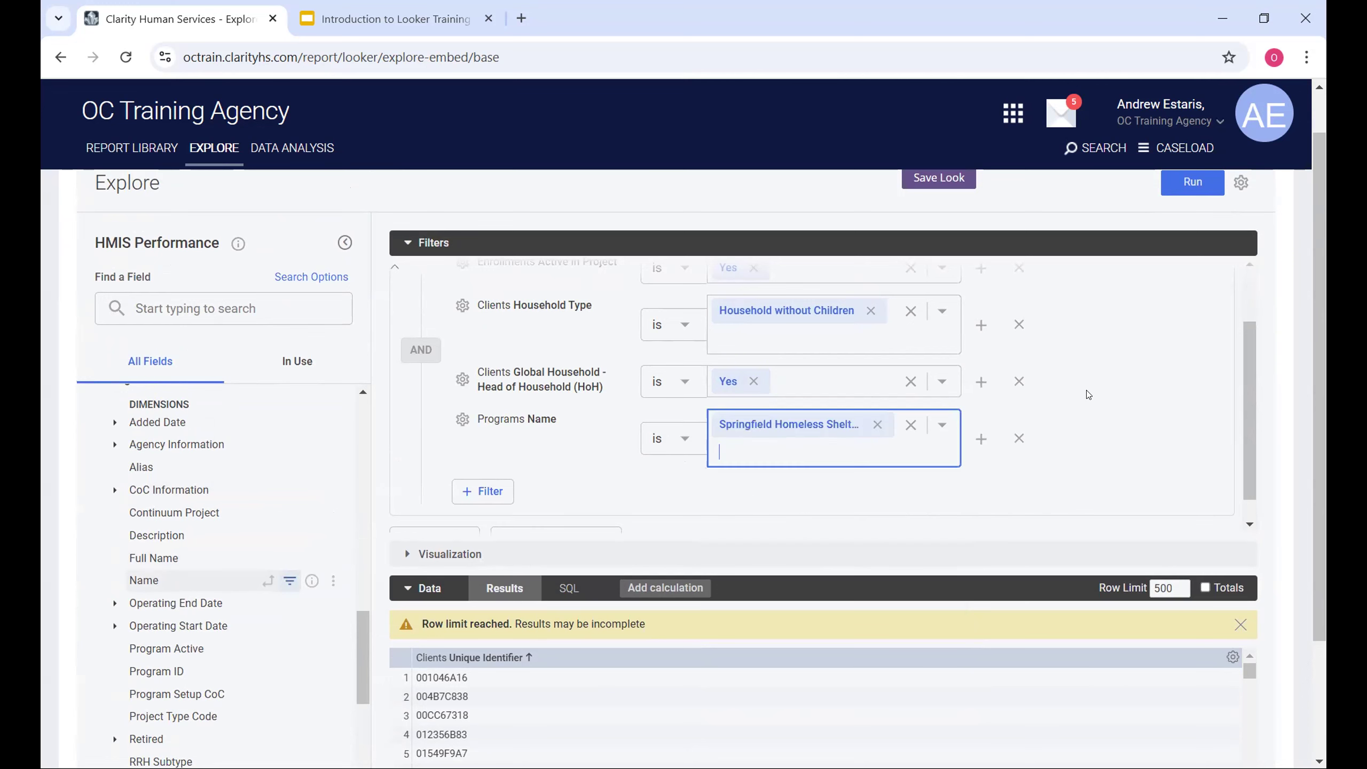
# Run the Explore with the program name filter and review the full filter set against the resulting client list
pyautogui.scroll(2, 1089, 395)
pyautogui.click(1206, 189)
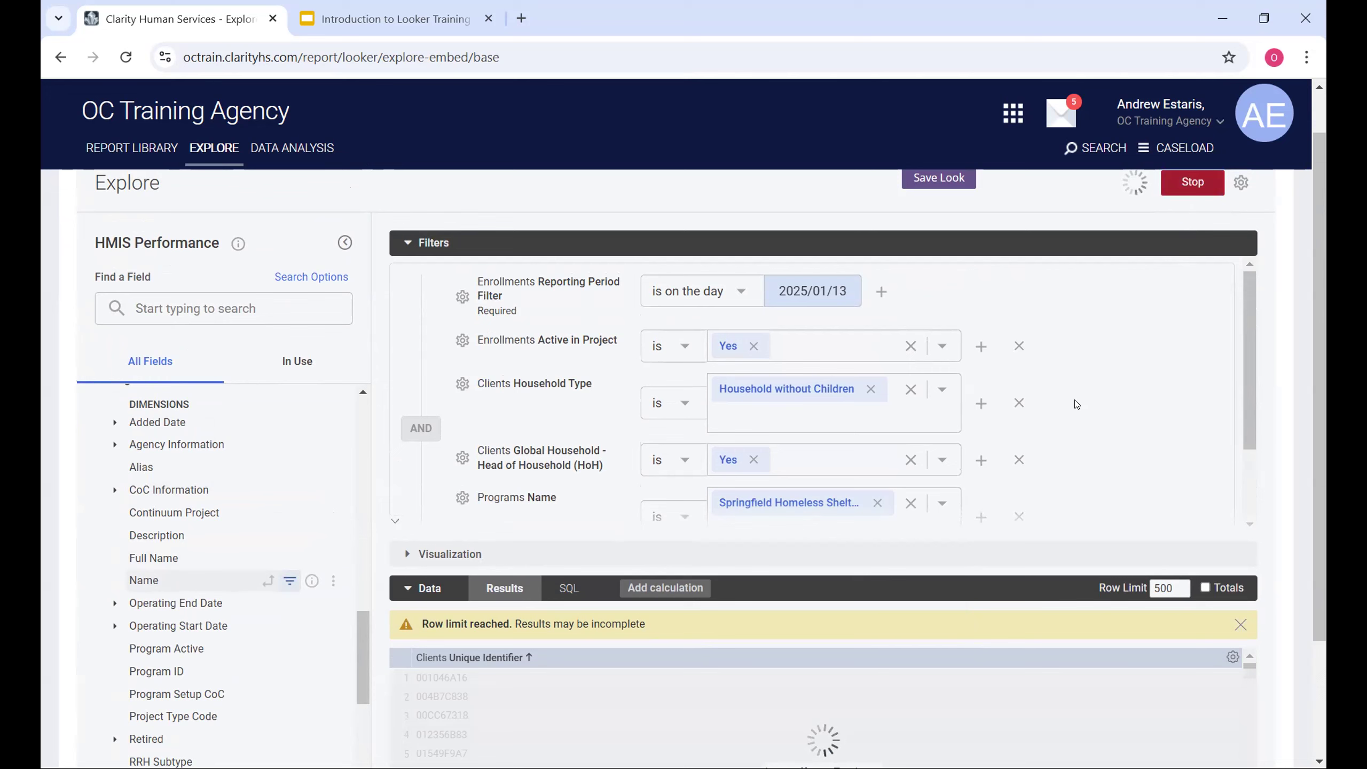
pyautogui.scroll(-2, 1130, 442)
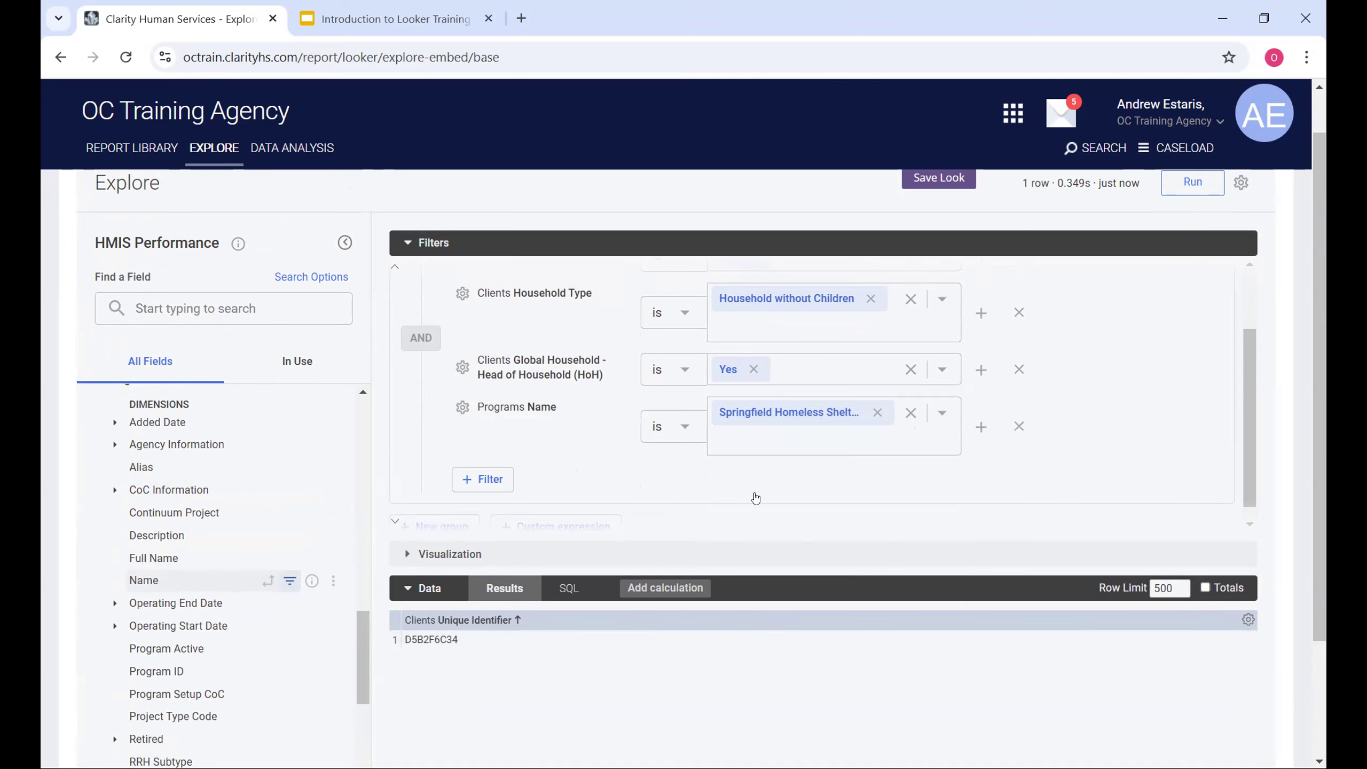
pyautogui.scroll(2, 756, 494)
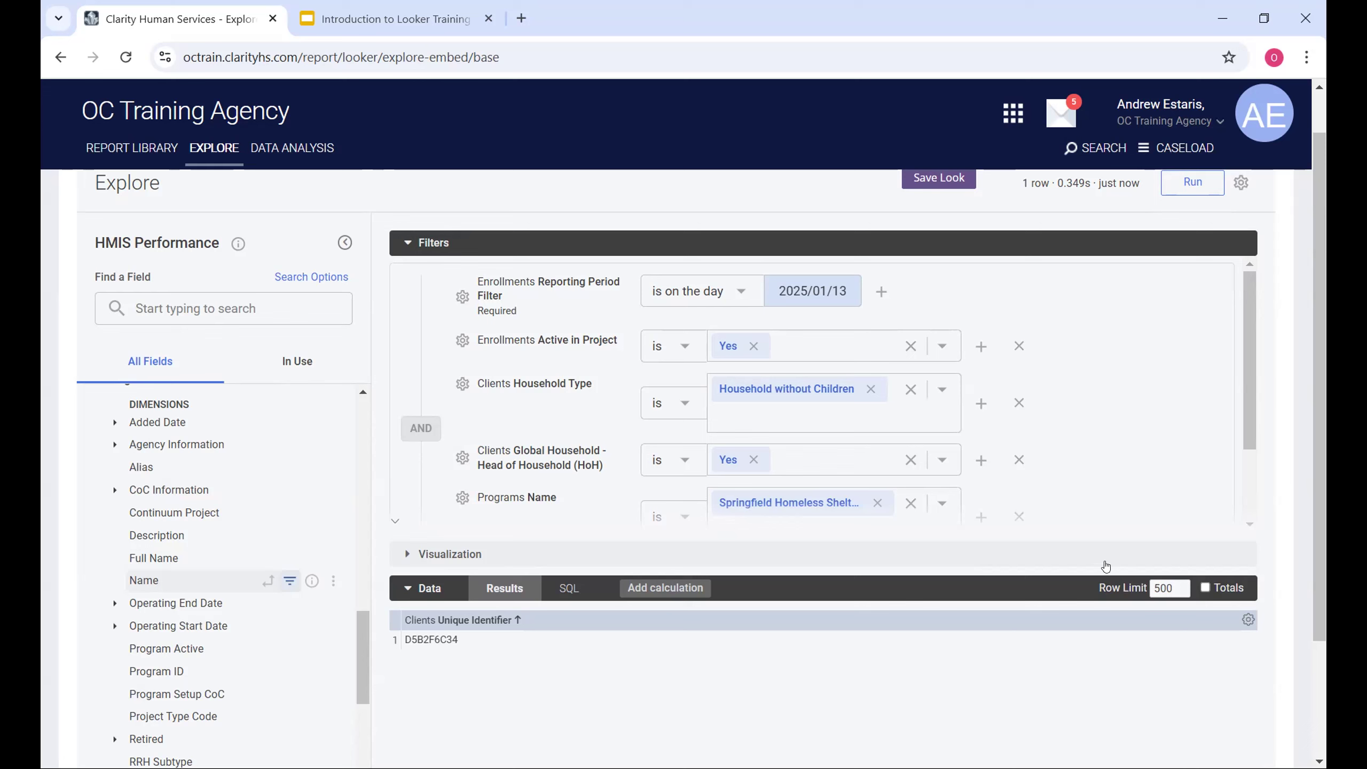
pyautogui.scroll(-2, 1079, 466)
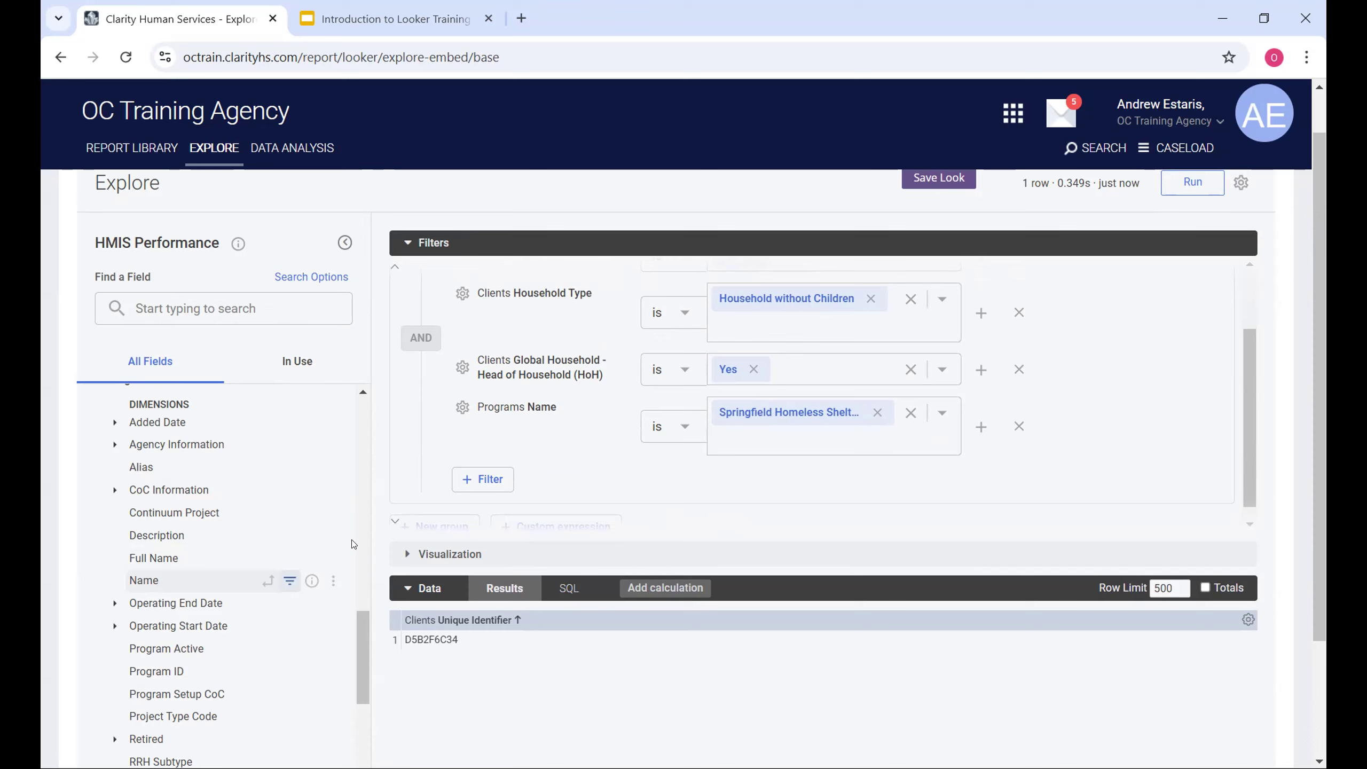
# Look through the Enrollments group, including its Enrollment Household dimensions, for a head of household field
pyautogui.scroll(5, 204, 550)
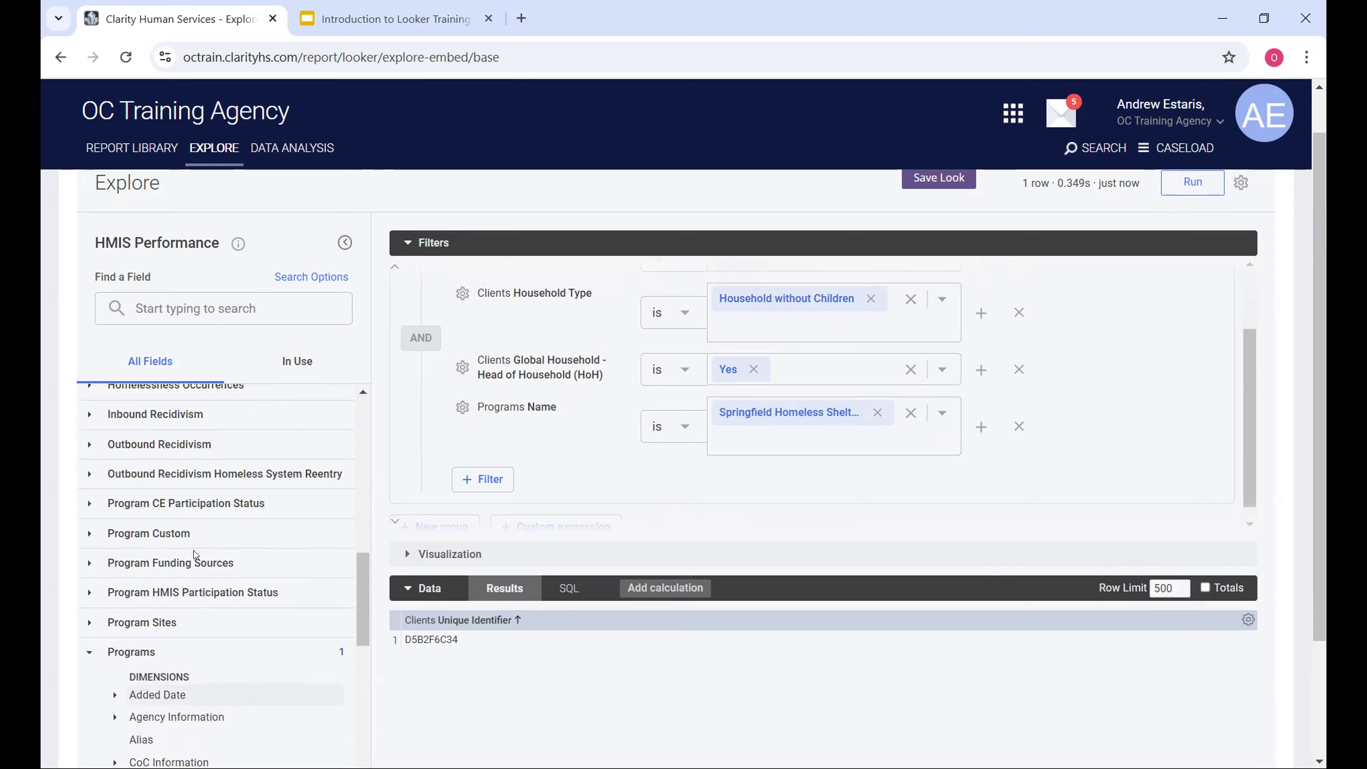
pyautogui.scroll(3, 188, 581)
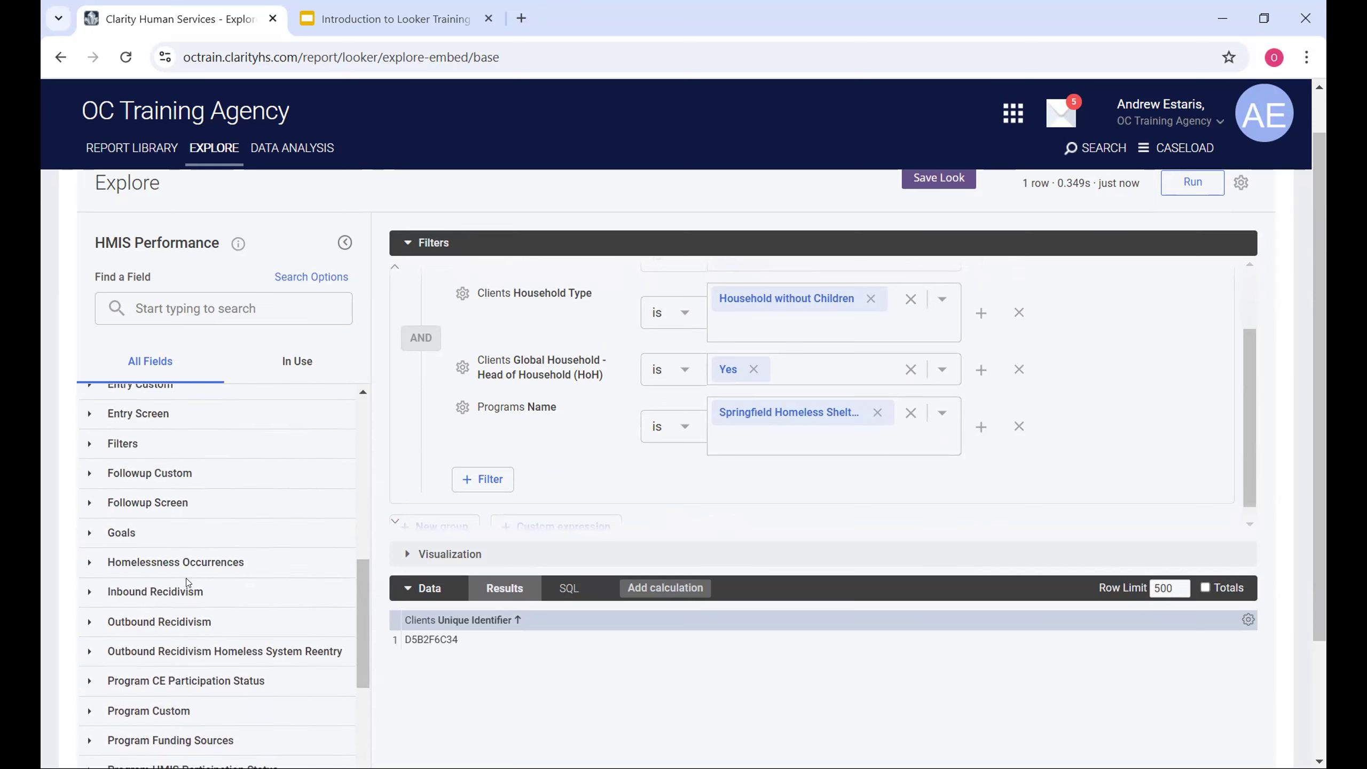
pyautogui.scroll(2, 188, 582)
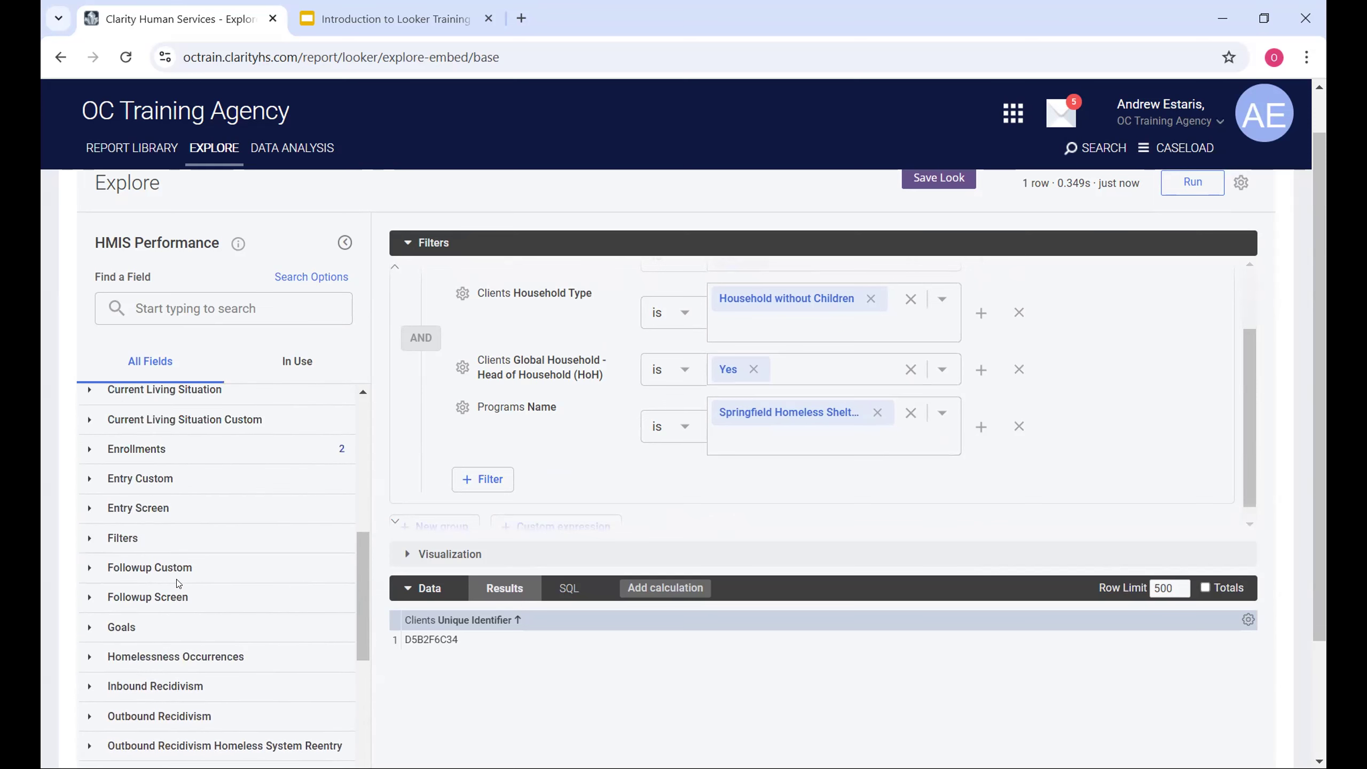
pyautogui.click(101, 456)
pyautogui.scroll(-5, 209, 530)
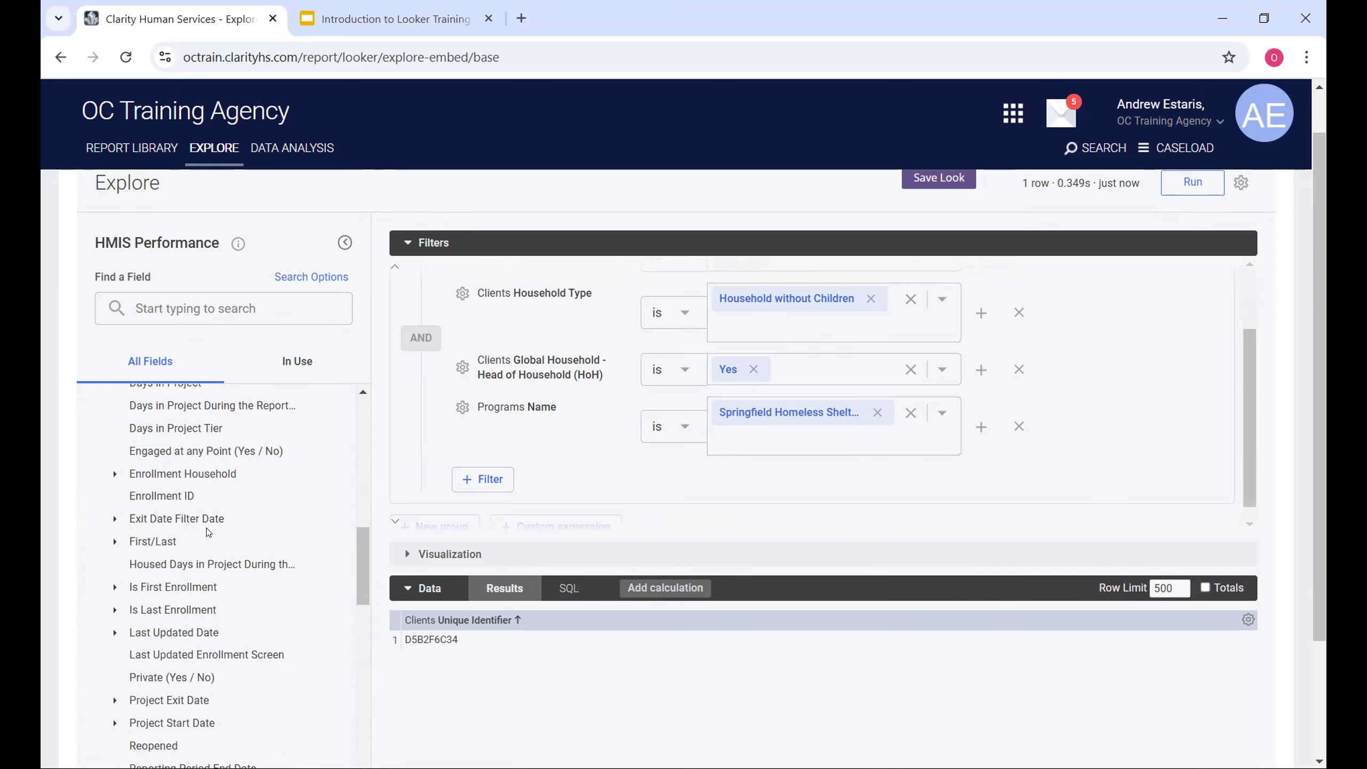
pyautogui.click(127, 475)
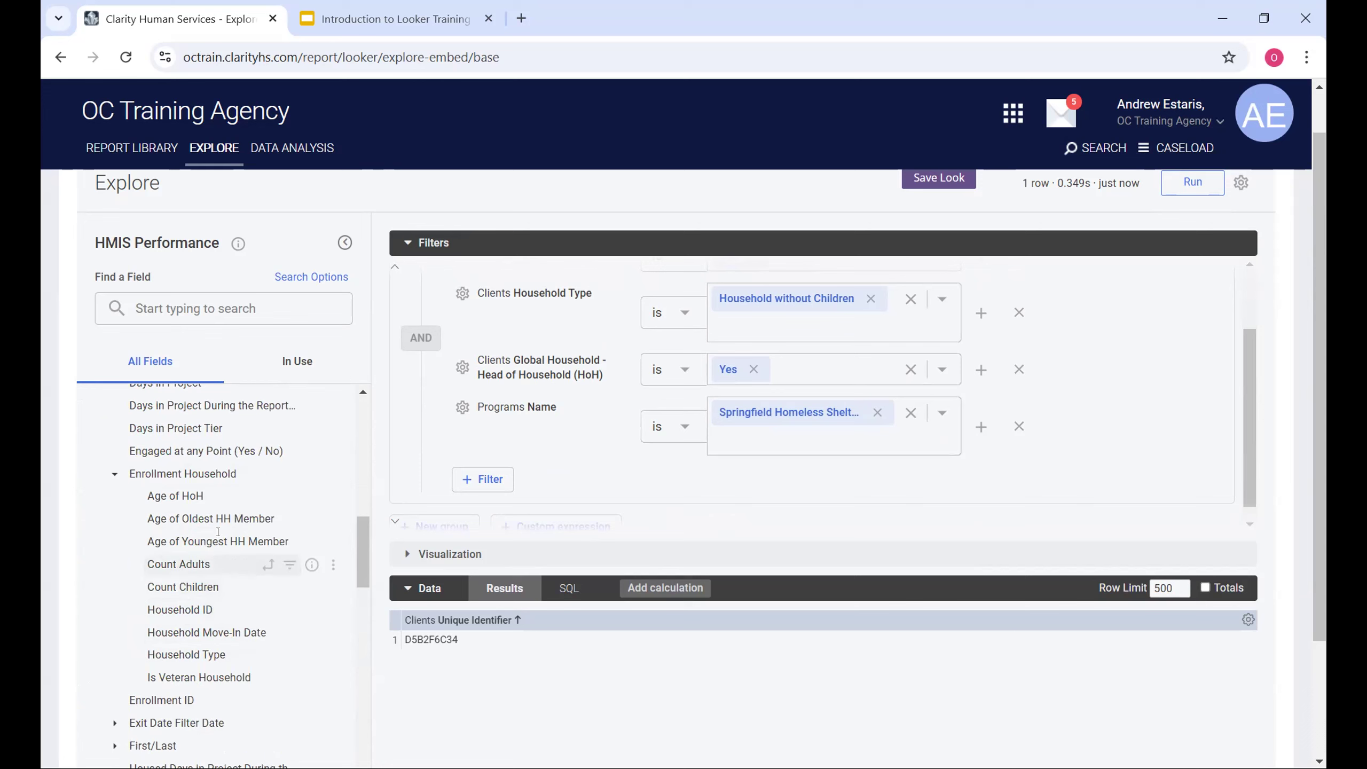
pyautogui.scroll(-2, 218, 499)
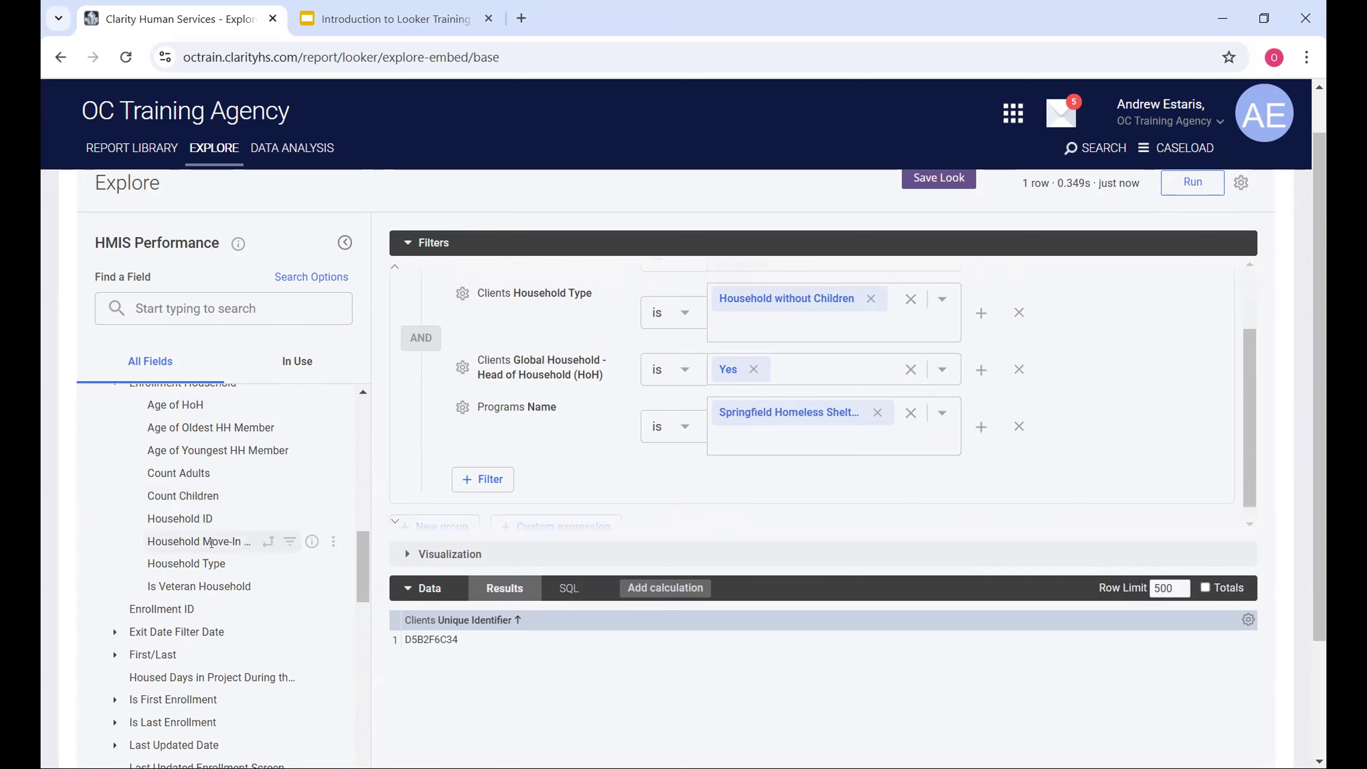
pyautogui.scroll(2, 211, 543)
pyautogui.scroll(2, 212, 544)
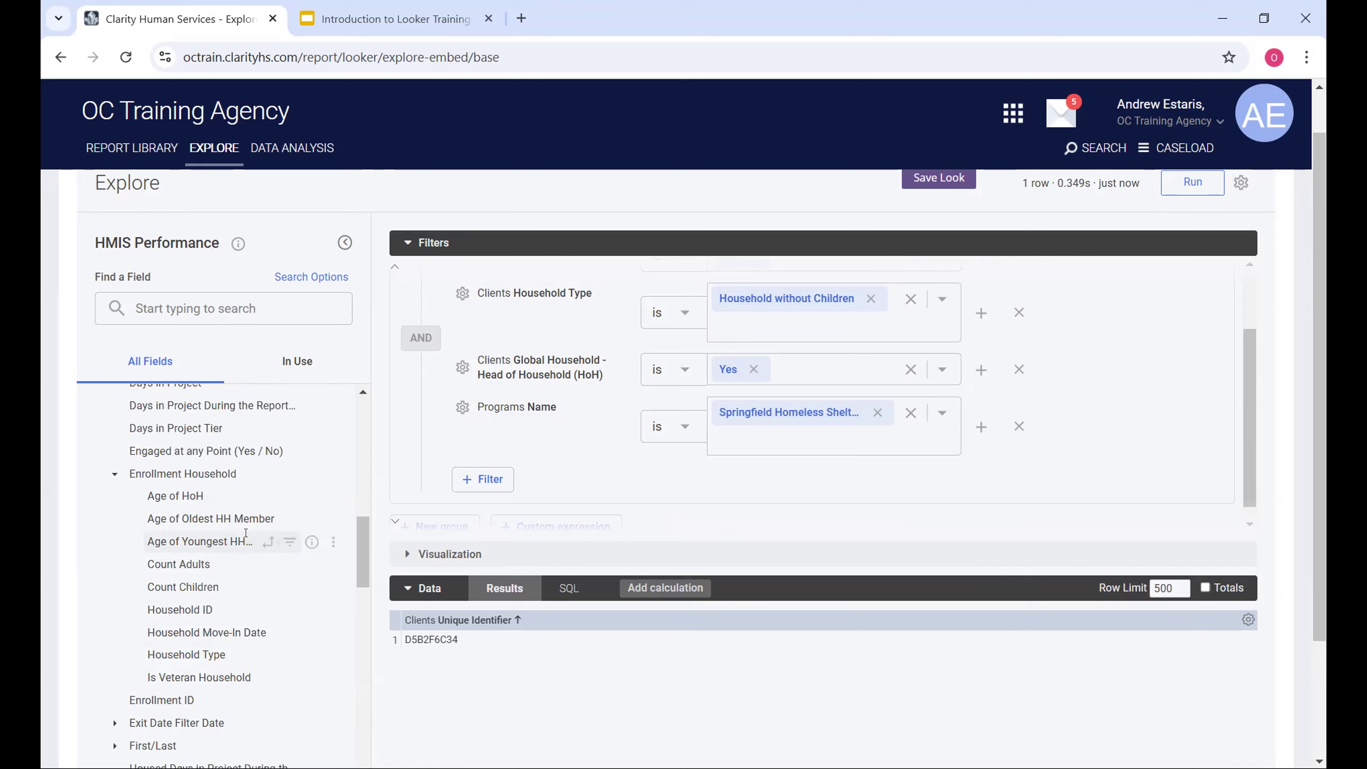
pyautogui.scroll(-2, 245, 533)
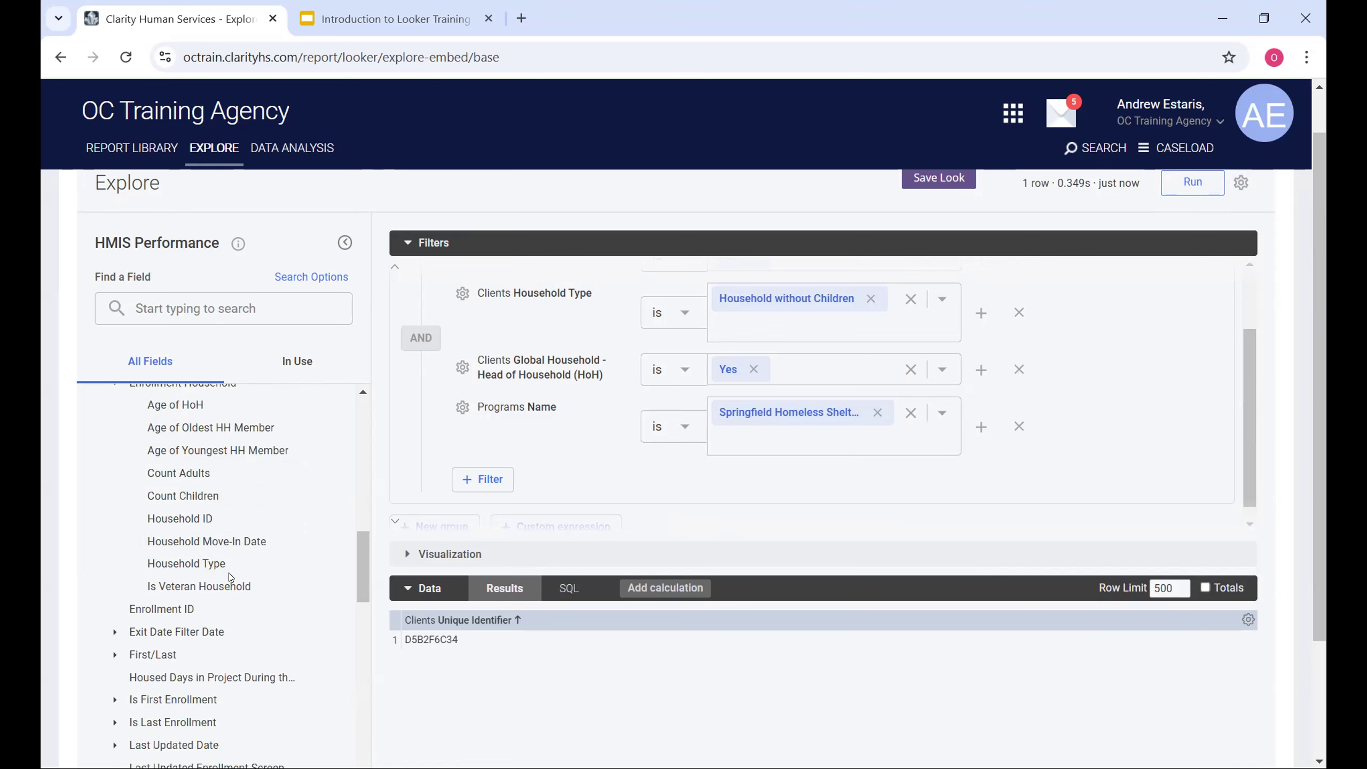
pyautogui.moveTo(226, 573)
pyautogui.scroll(5, 230, 572)
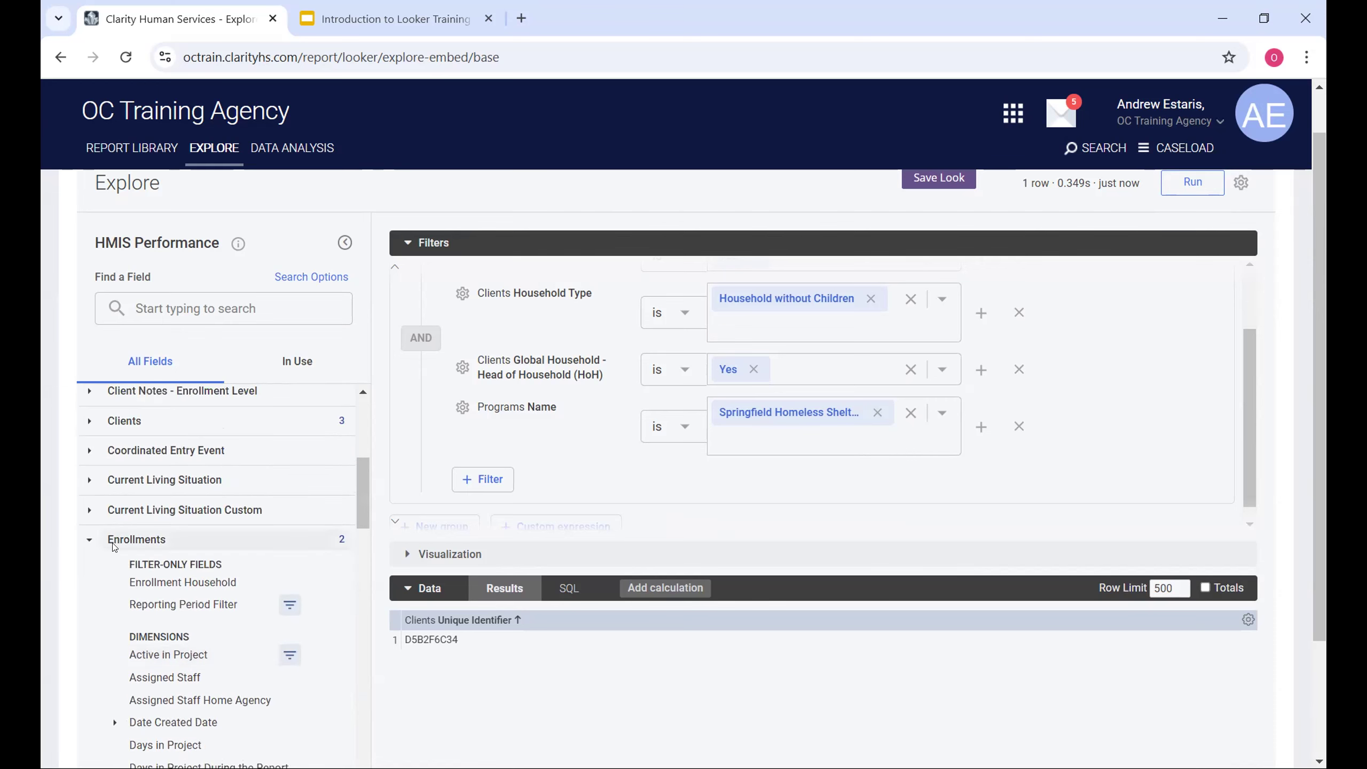
# Collapse the Enrollments group, expand the Entry Screen group and look through its dimensions for household fields
pyautogui.click(114, 540)
pyautogui.scroll(-3, 115, 540)
pyautogui.scroll(2, 150, 517)
pyautogui.click(156, 507)
pyautogui.scroll(-5, 156, 506)
pyautogui.scroll(-5, 195, 533)
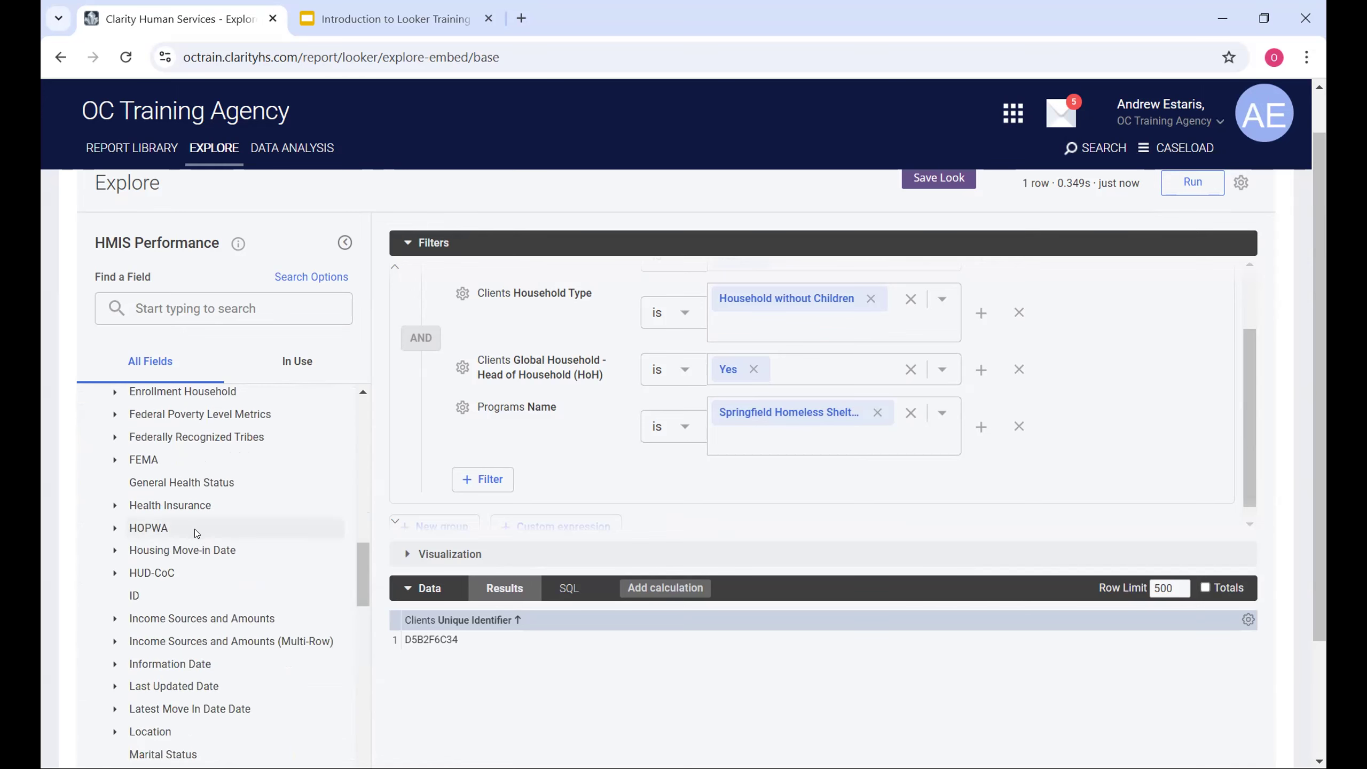
pyautogui.scroll(2, 195, 529)
pyautogui.scroll(-6, 197, 527)
pyautogui.scroll(-3, 196, 528)
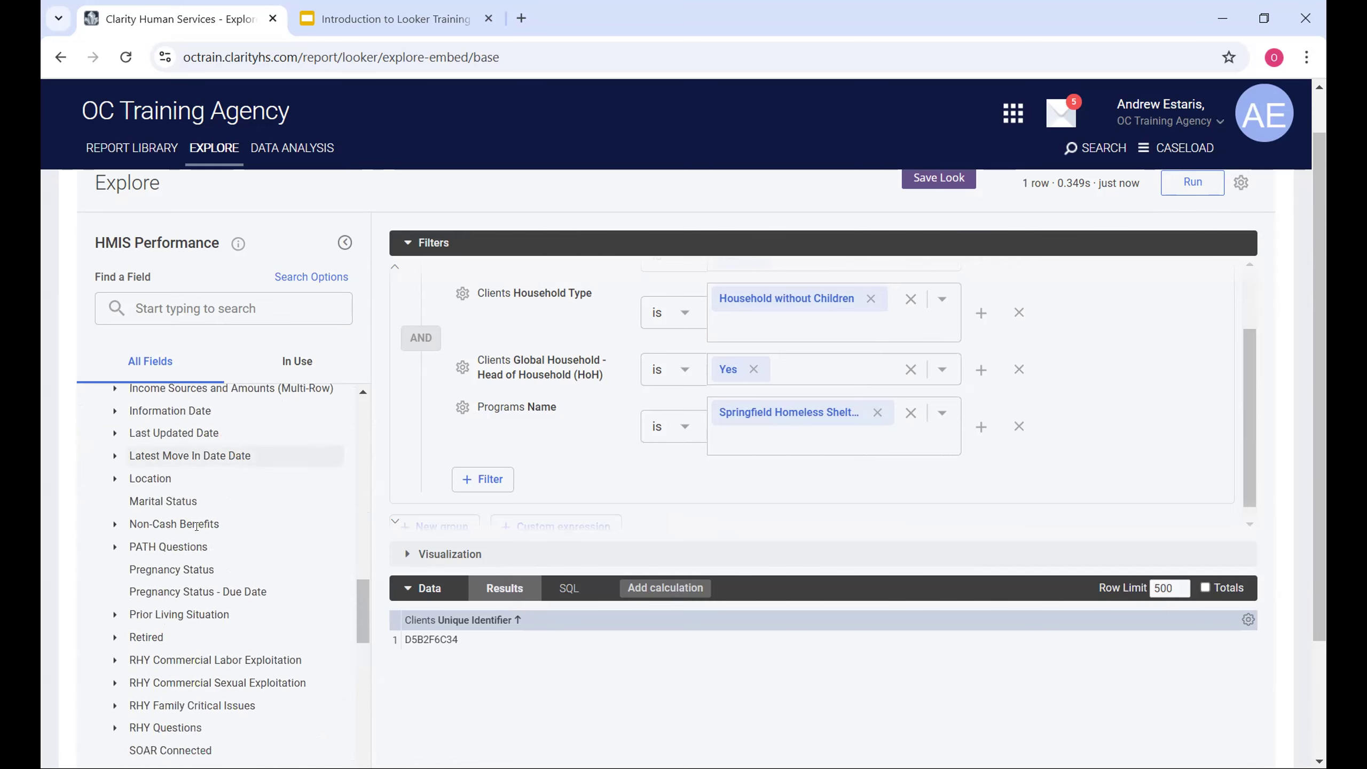
# Add Head of Household (Yes / No) from Entry Screen's Enrollment Household as a filter with the value Yes, and review the filters
pyautogui.scroll(10, 198, 530)
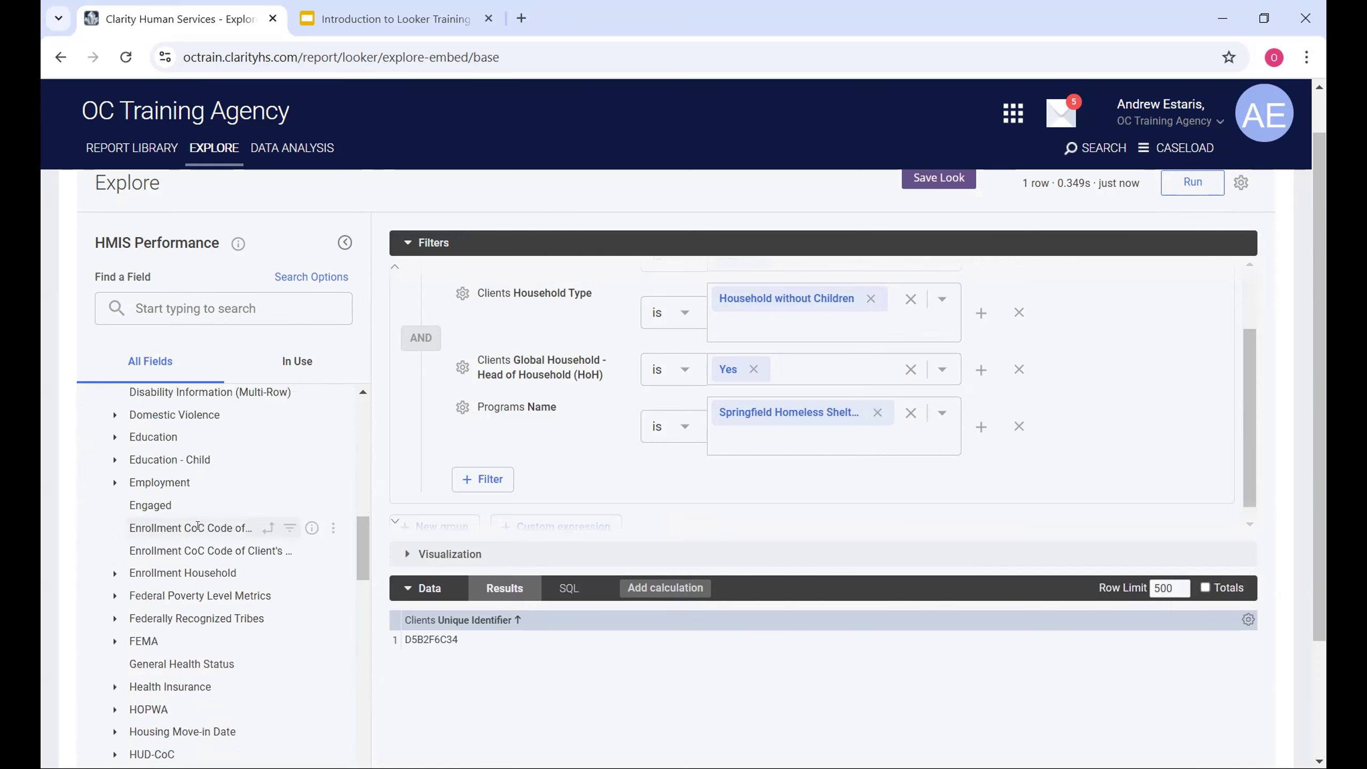
pyautogui.scroll(2, 215, 541)
pyautogui.click(236, 663)
pyautogui.scroll(-2, 240, 572)
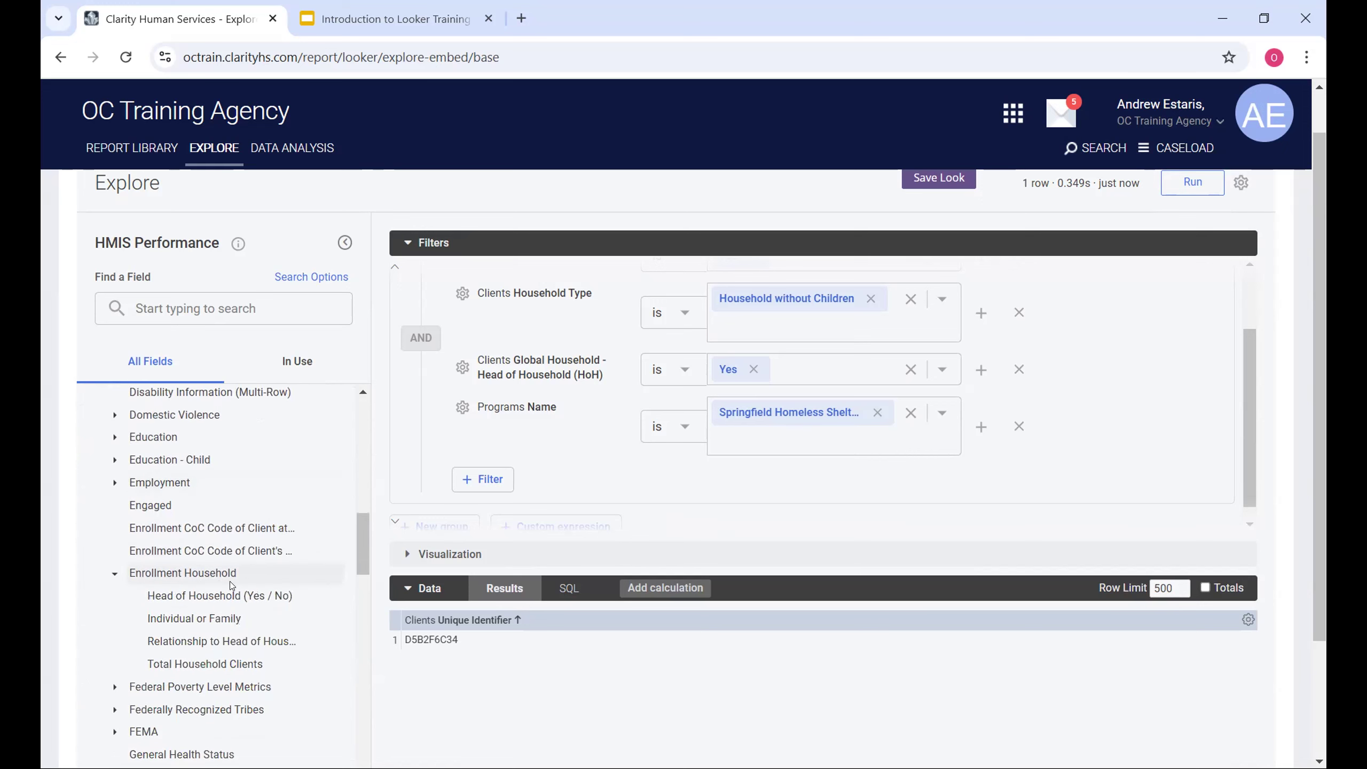
pyautogui.click(290, 595)
pyautogui.scroll(2, 616, 452)
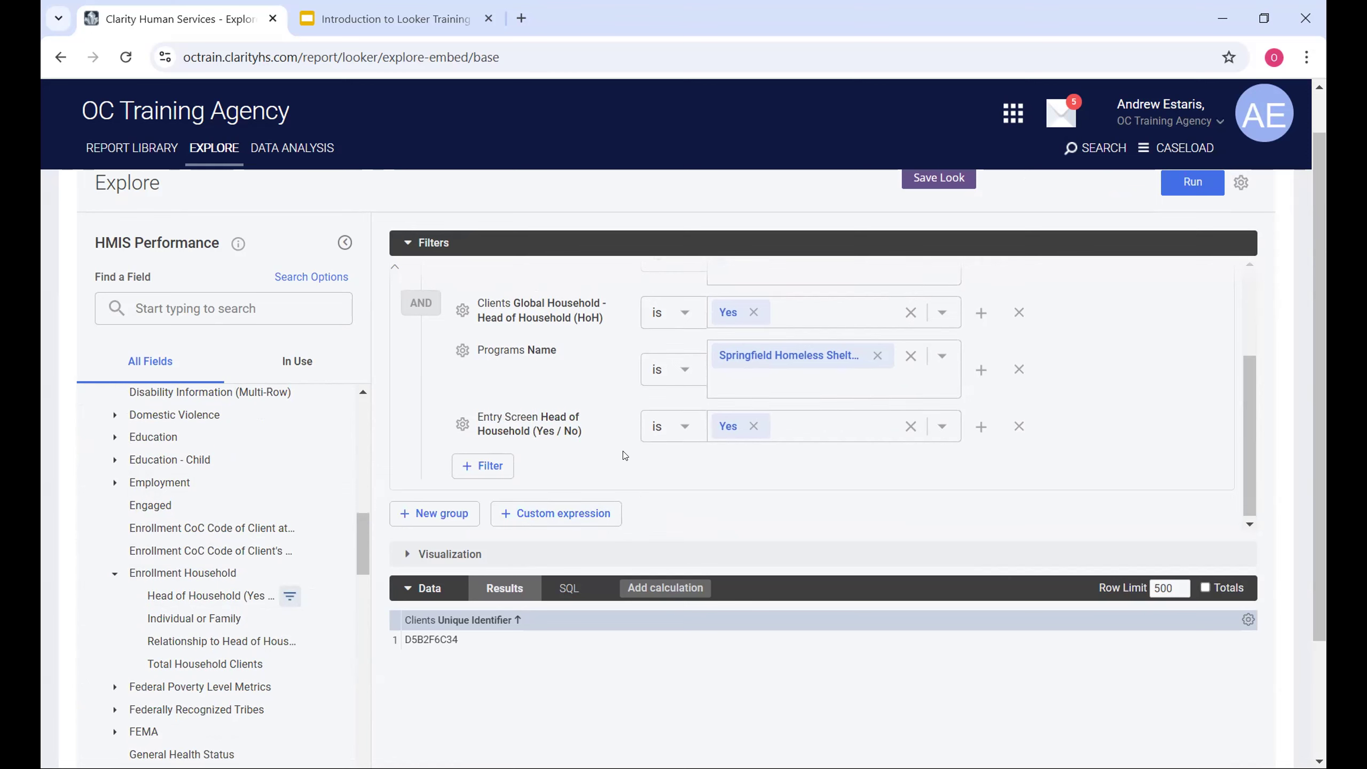
pyautogui.scroll(-2, 616, 456)
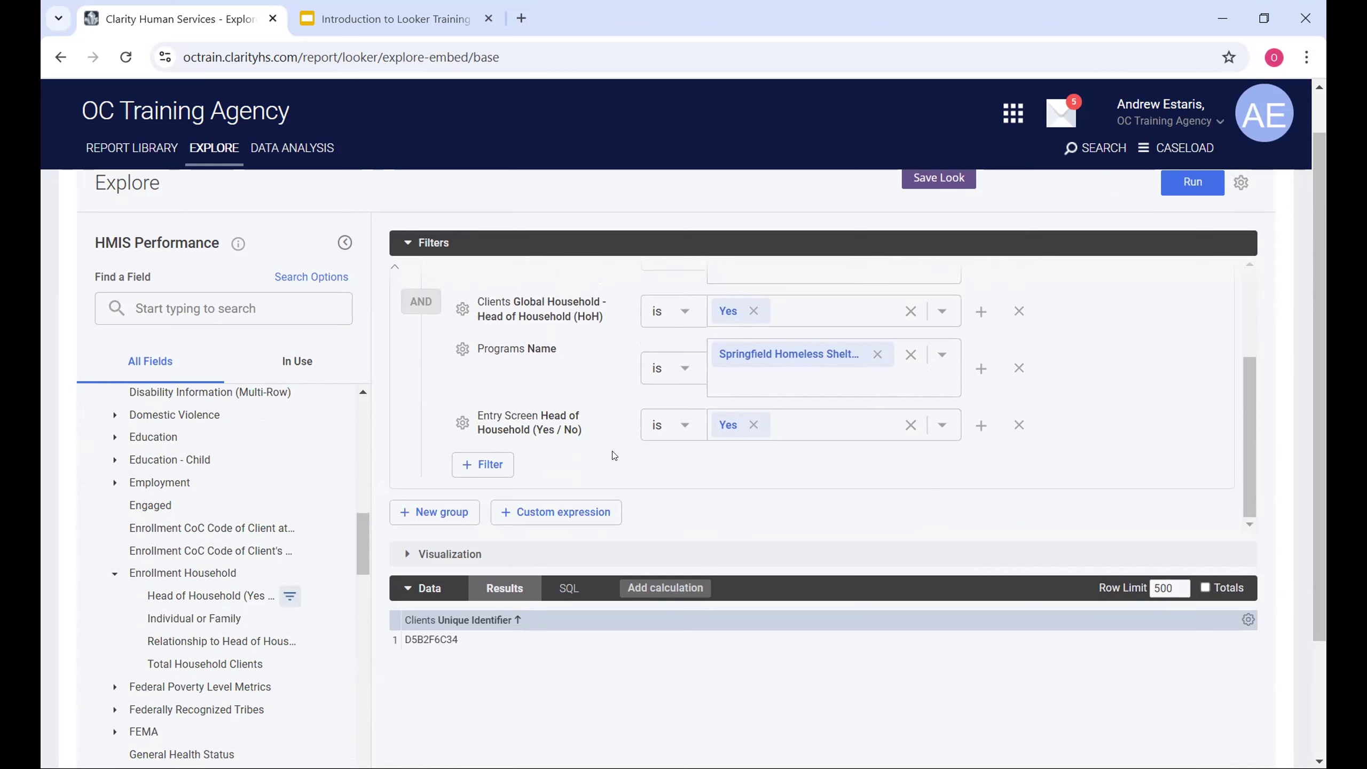
pyautogui.scroll(2, 616, 462)
pyautogui.scroll(-2, 616, 463)
pyautogui.scroll(1, 745, 600)
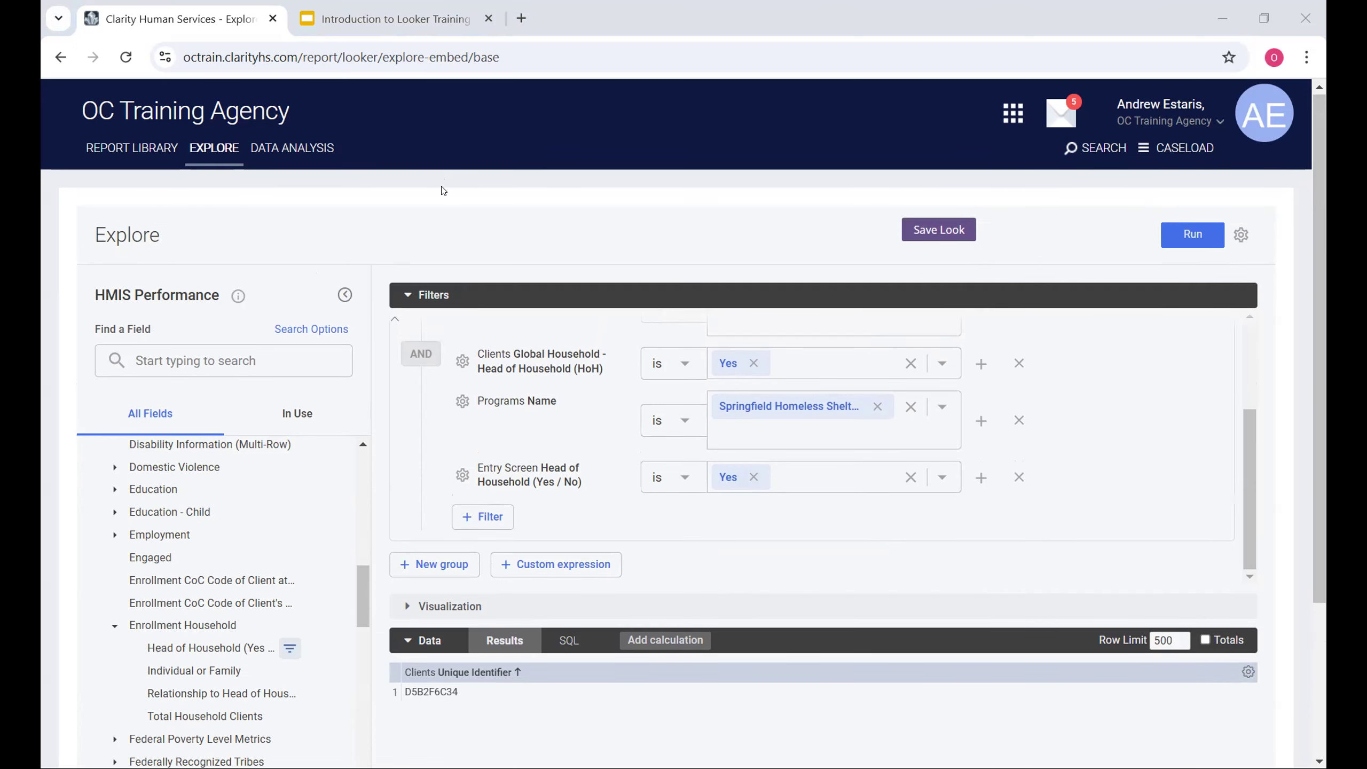